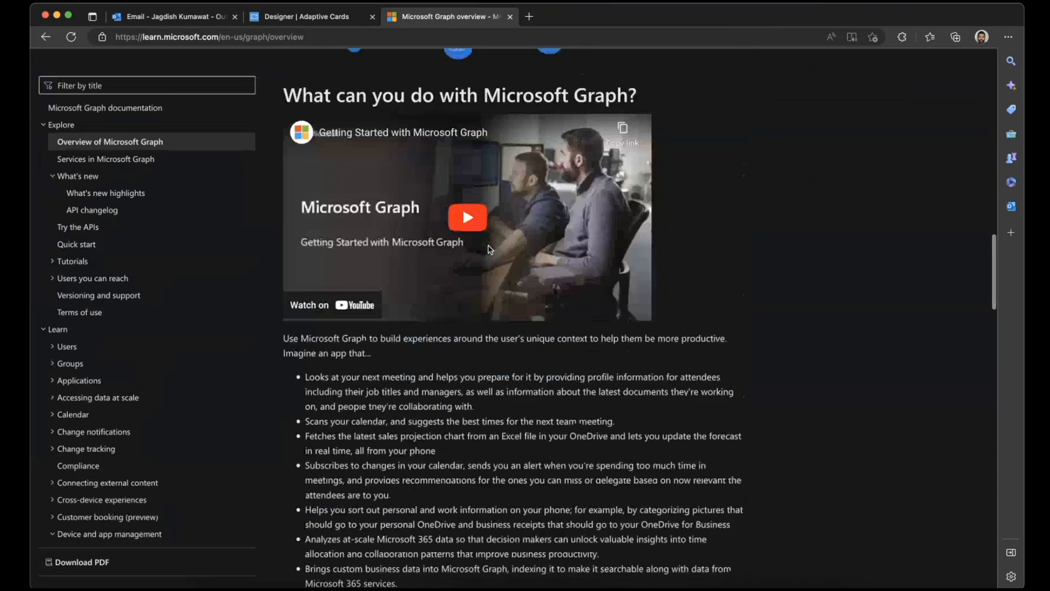
- Examine the Microsoft Graph overview page and the languages listed under its Delegated (user) auth tutorials
scroll(490, 249, down, 12)
scroll(491, 250, down, 15)
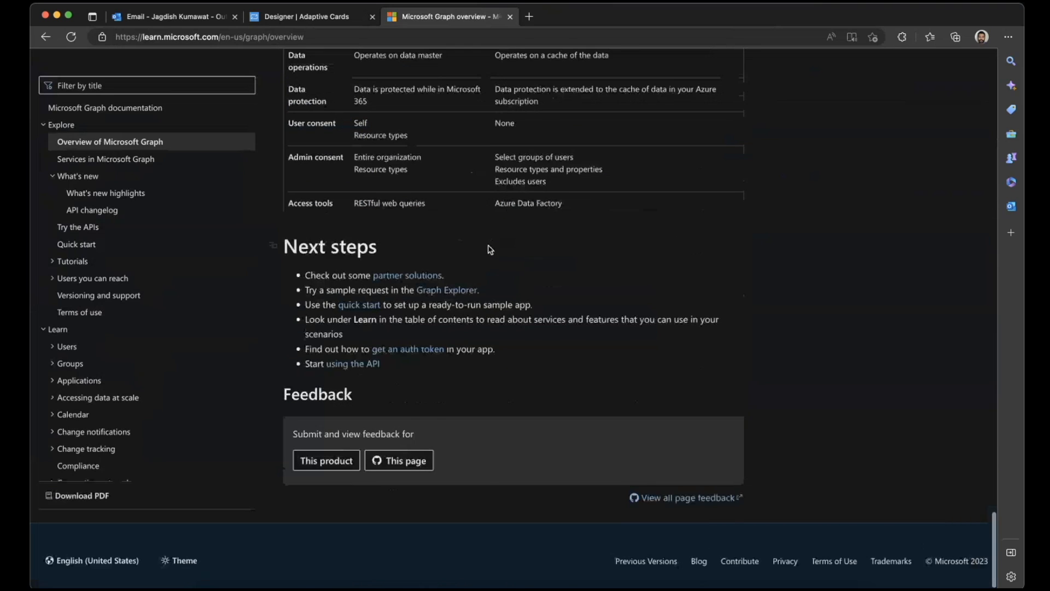
scroll(490, 250, up, 20)
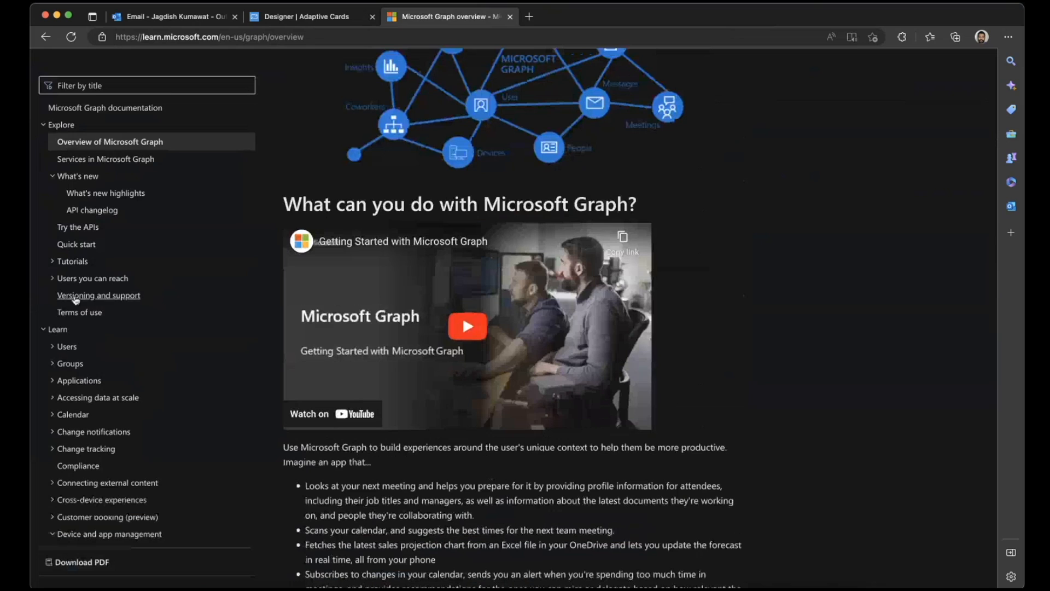
click(63, 262)
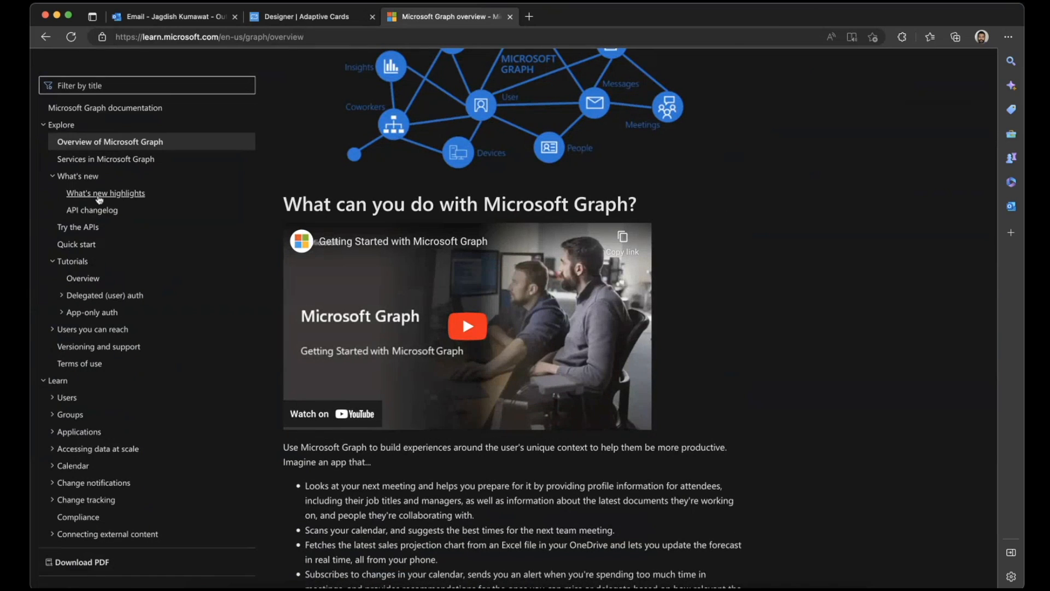
click(75, 300)
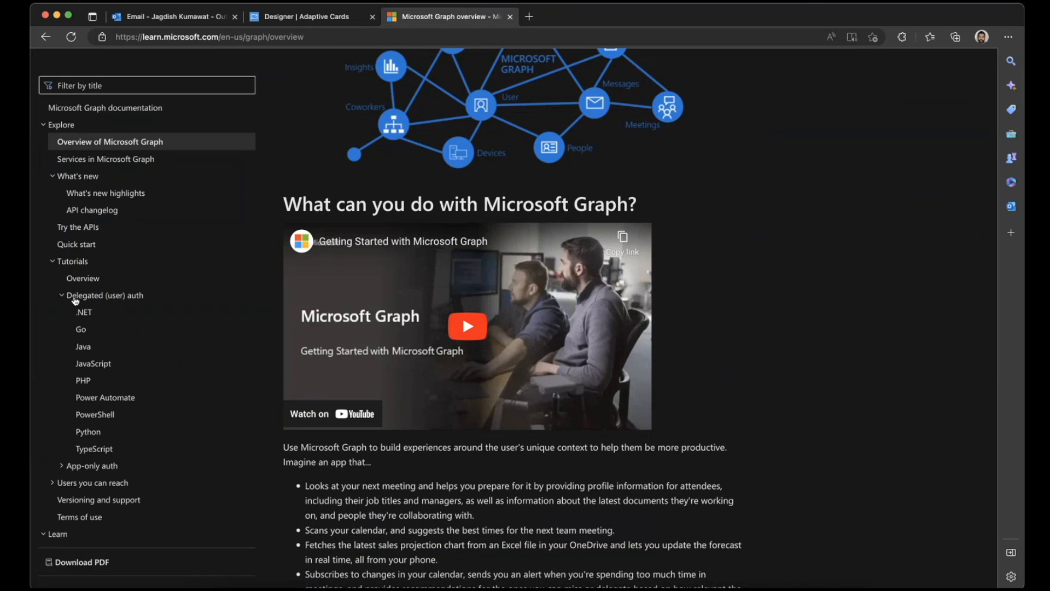
click(76, 298)
scroll(87, 284, down, 2)
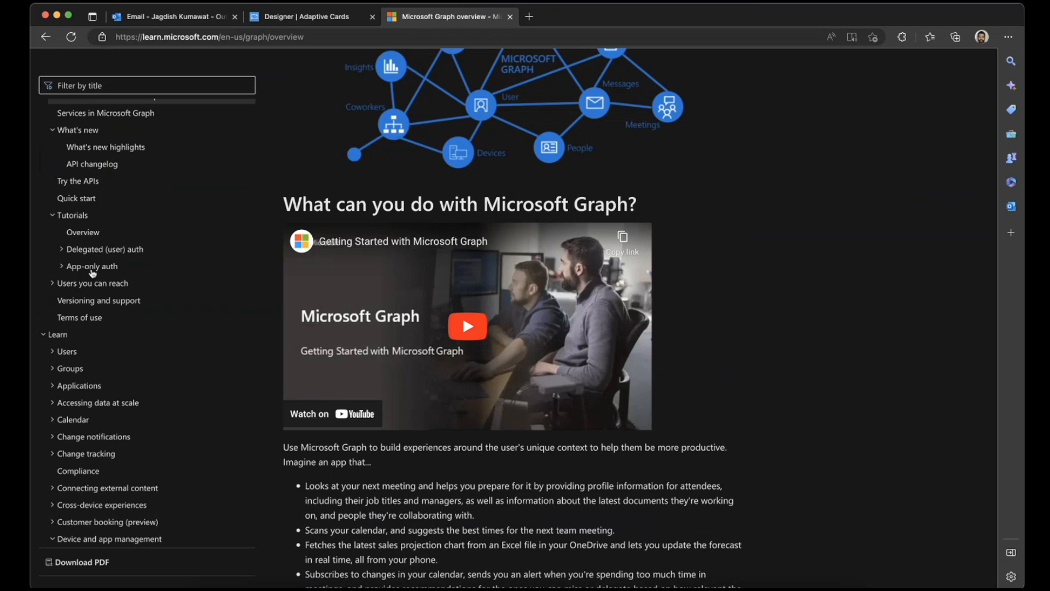
- View the open email in Outlook, and return to the Microsoft Graph documentation to compare the Delegated (user) auth and App-only auth tutorials
click(198, 15)
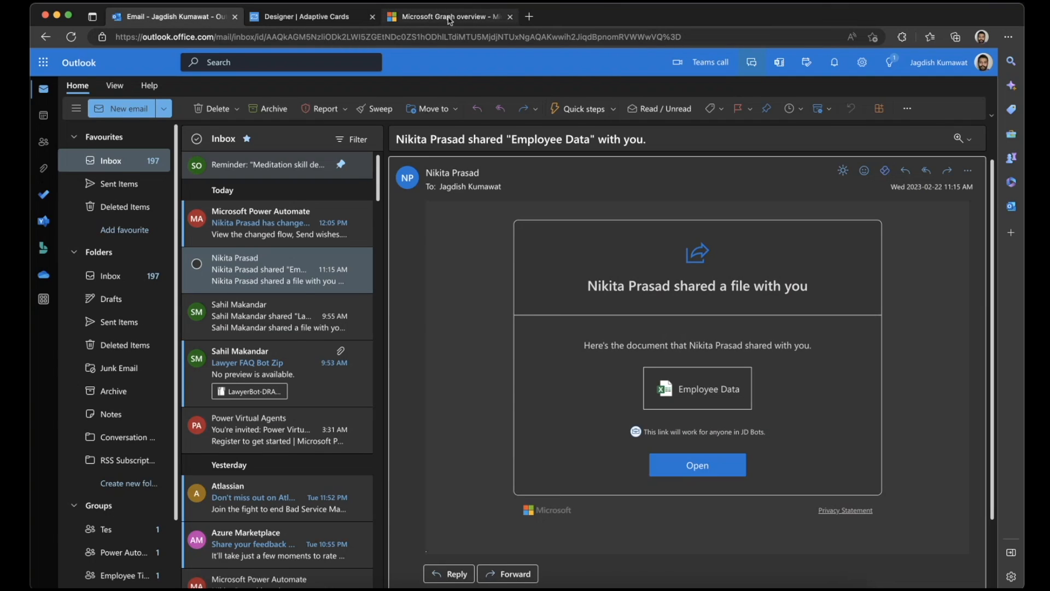
click(449, 19)
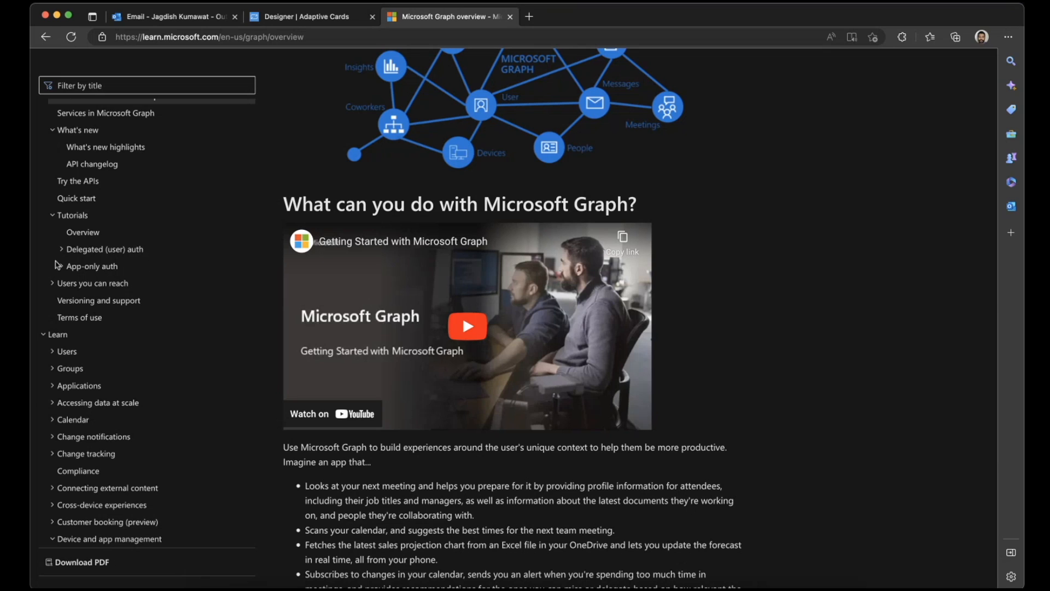
click(74, 267)
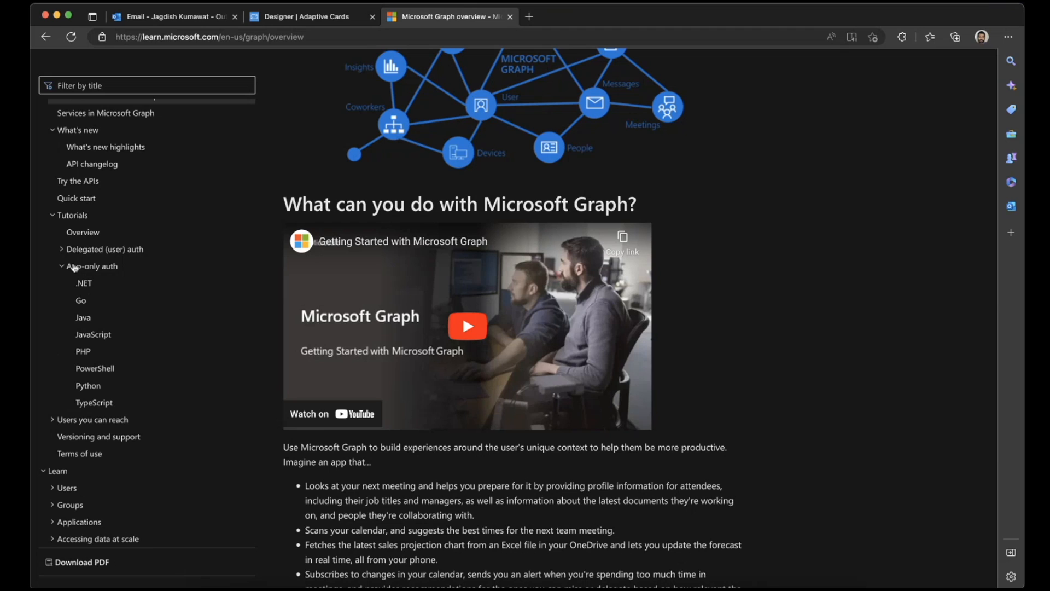
click(74, 268)
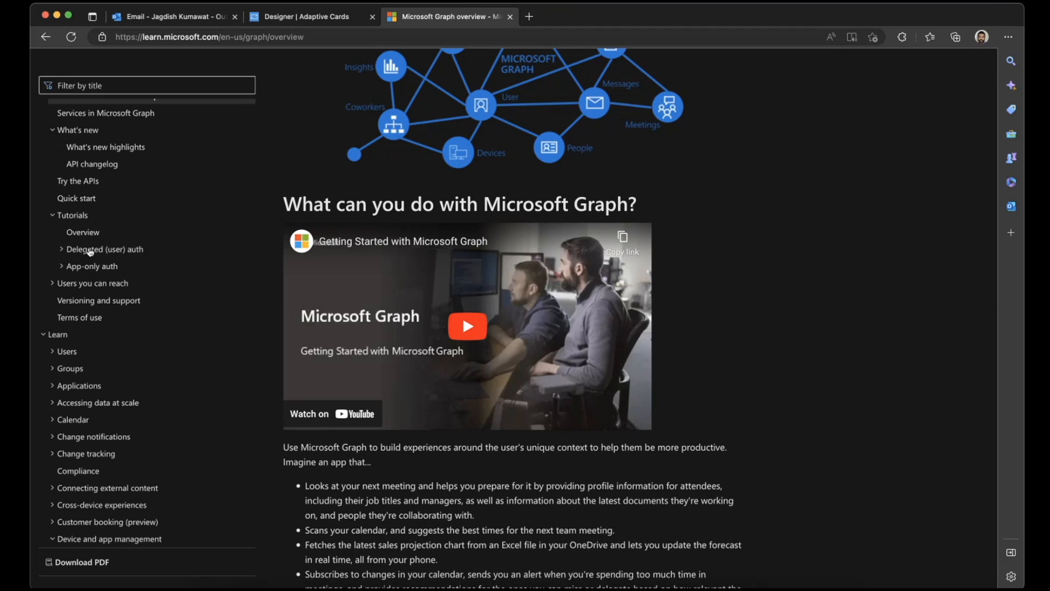
click(93, 249)
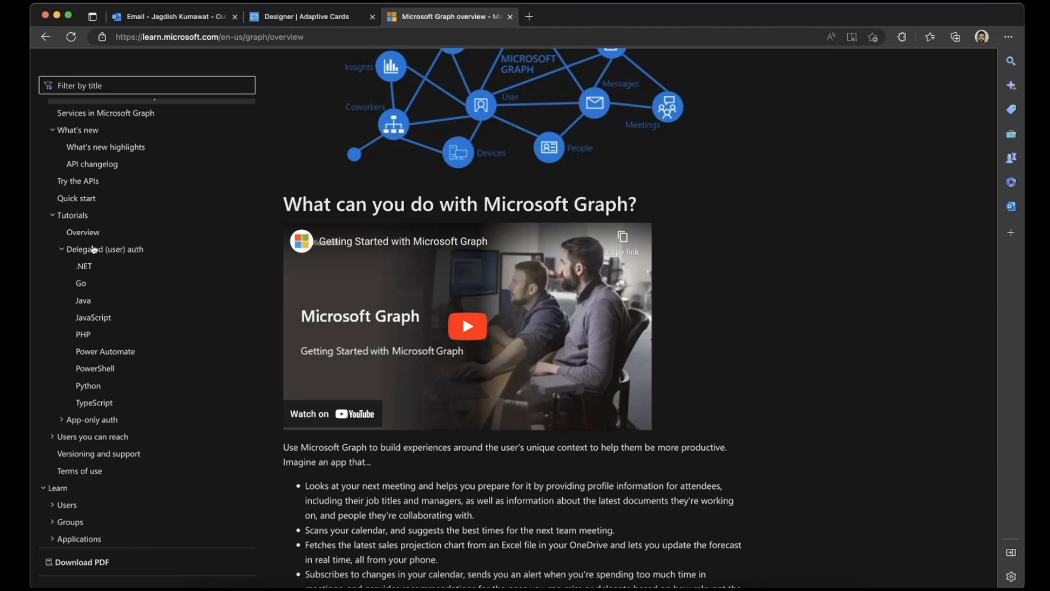
click(93, 250)
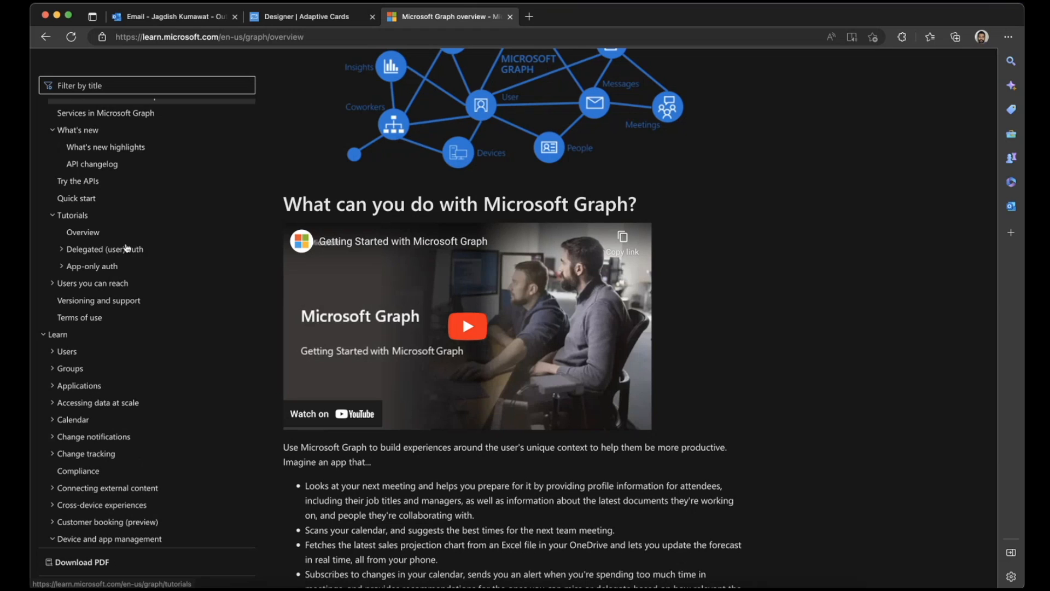
click(89, 267)
click(91, 266)
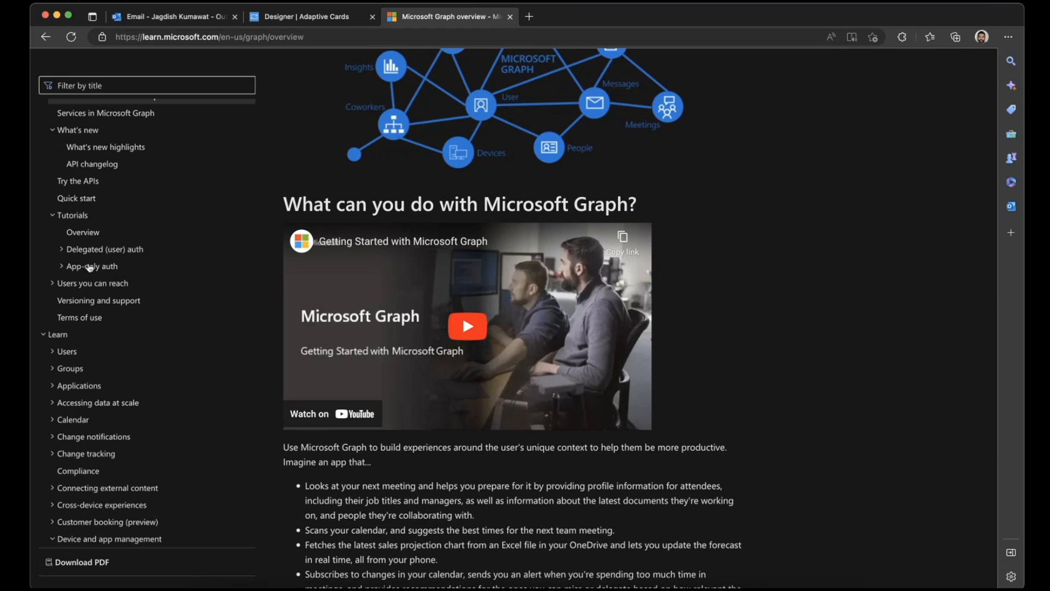
click(76, 283)
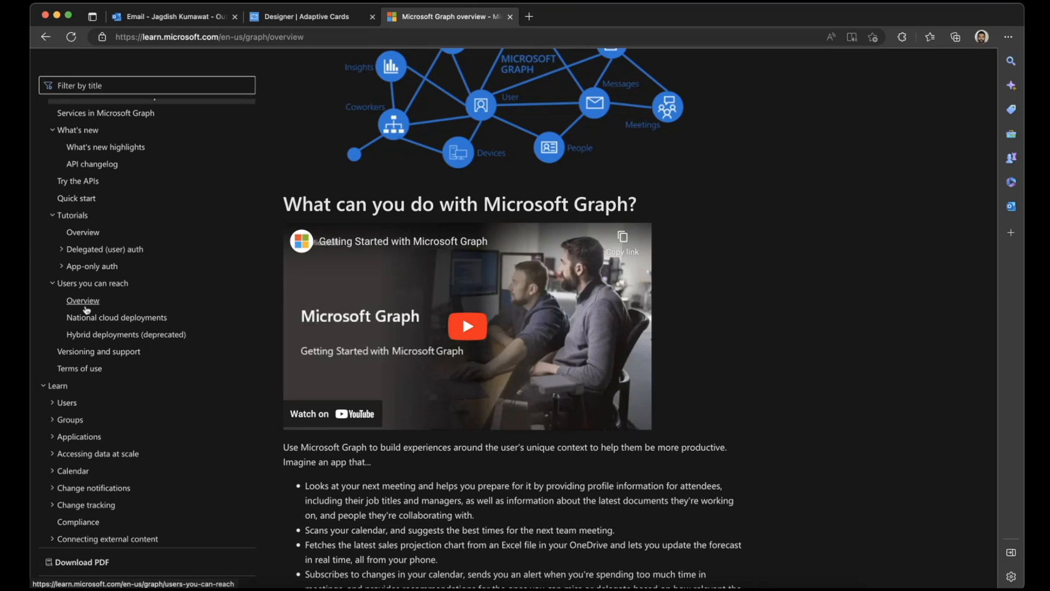
click(66, 269)
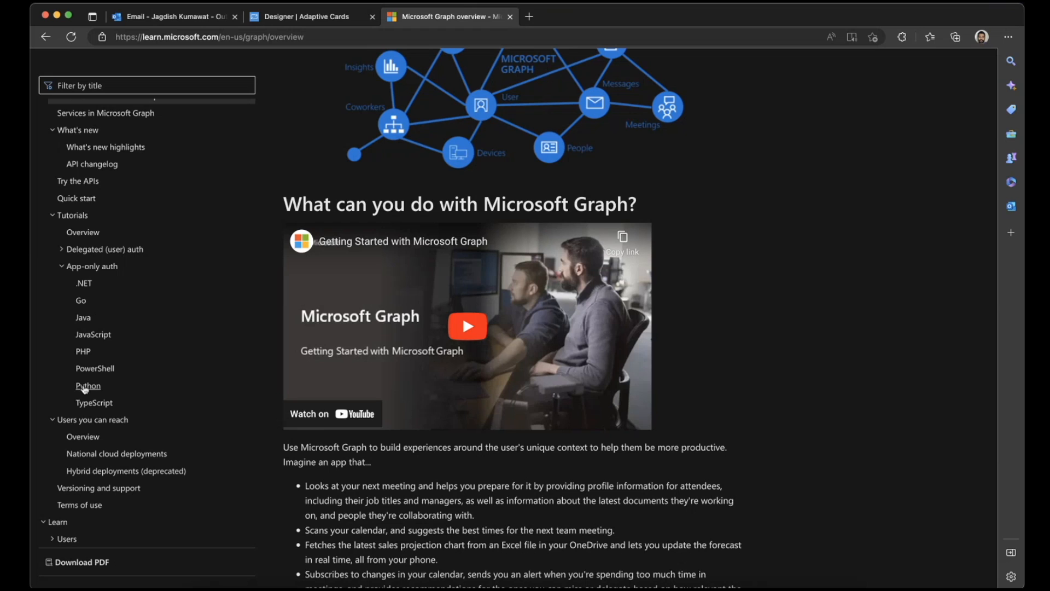
click(90, 268)
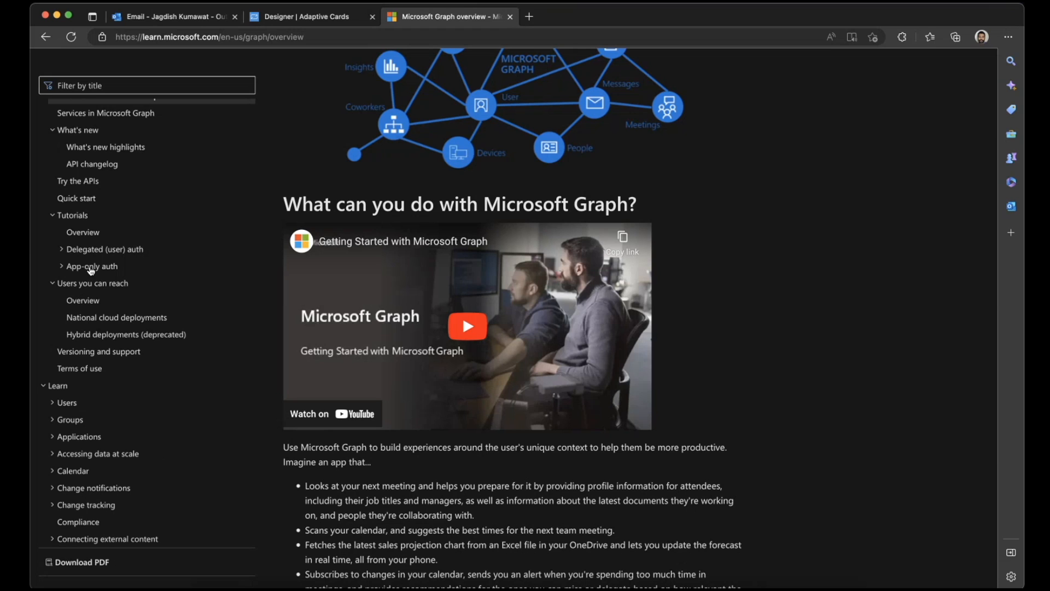
- Review the steps on the Microsoft Graph Quick start page and return to the overview page
click(85, 216)
click(85, 198)
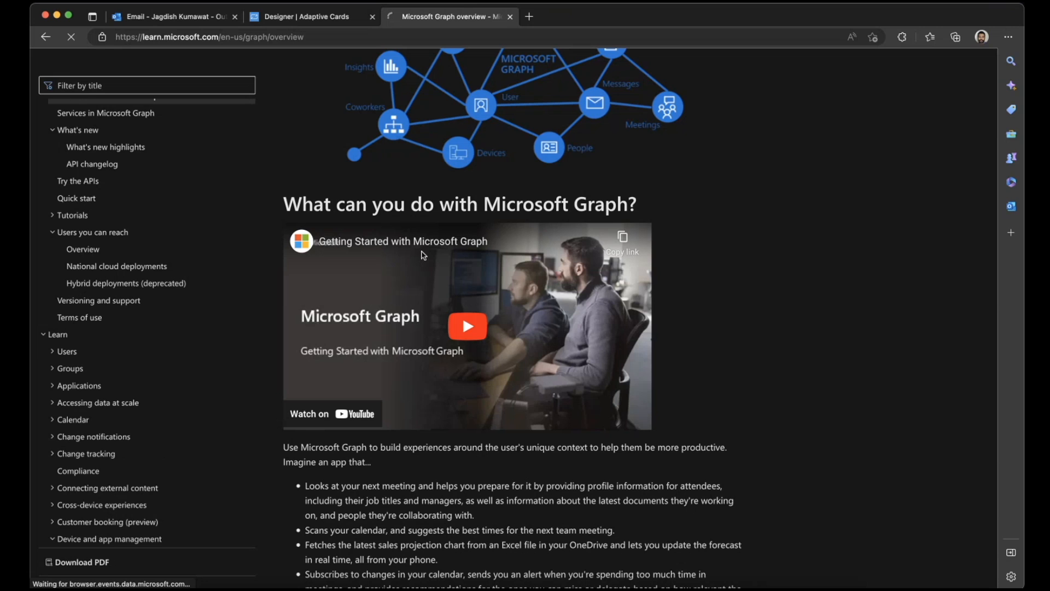
scroll(424, 255, down, 15)
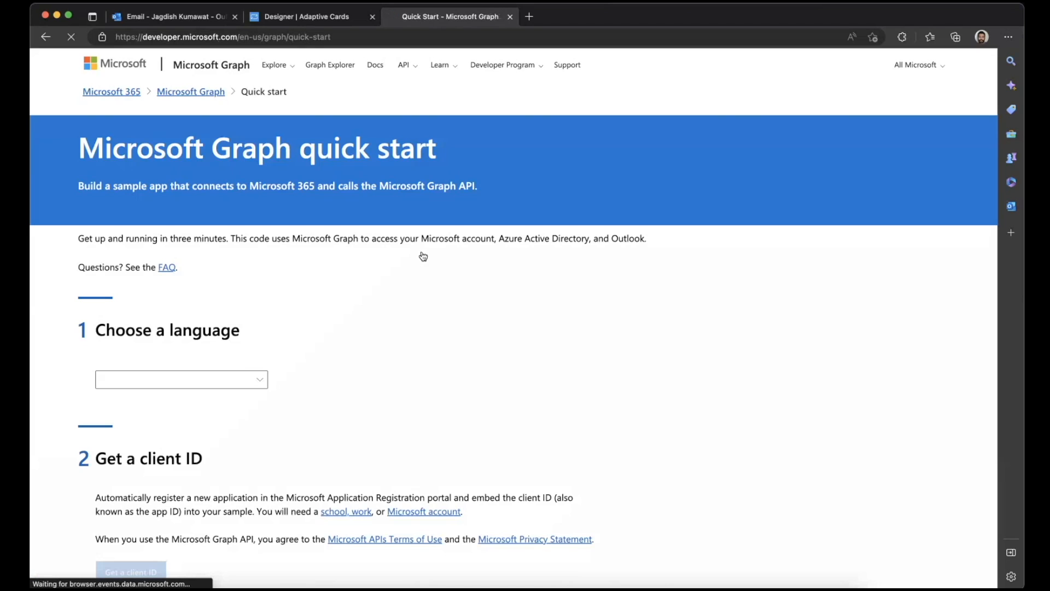
scroll(422, 255, down, 15)
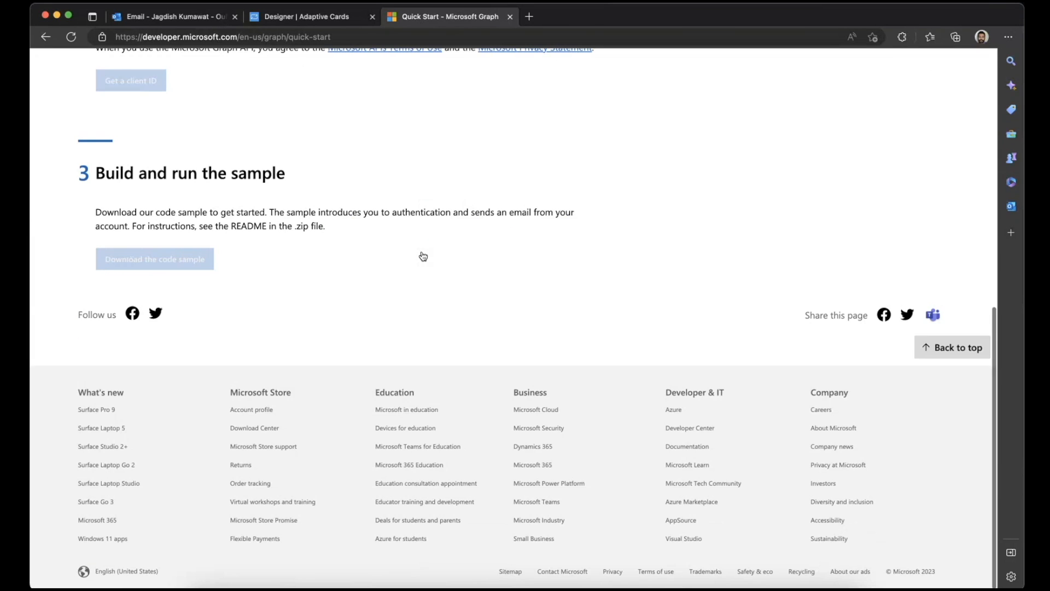
scroll(423, 256, up, 15)
click(45, 37)
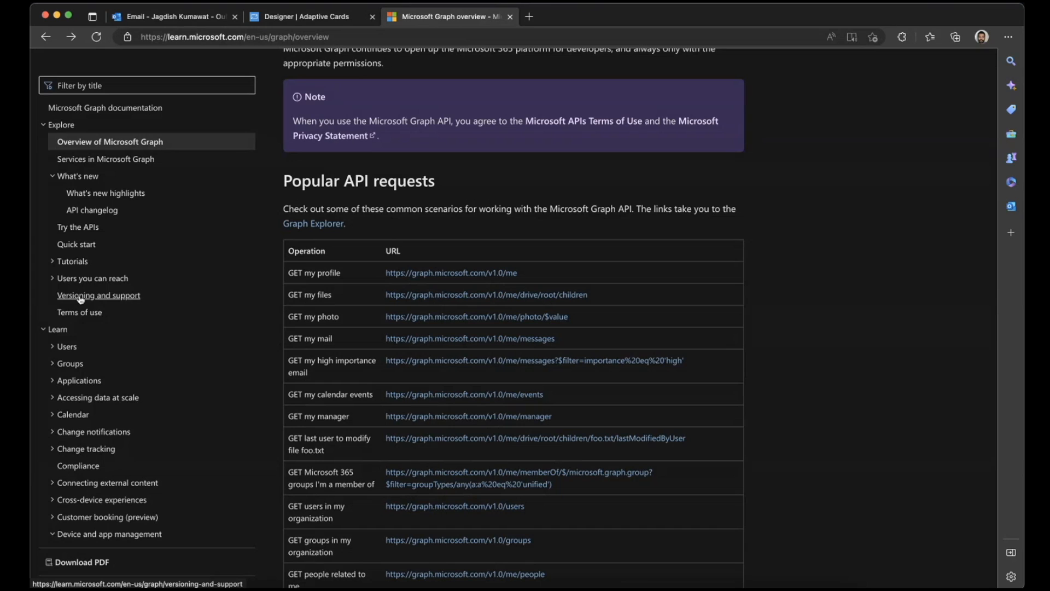
- Open the .NET tutorial for App-only auth in the Microsoft Graph documentation
click(68, 258)
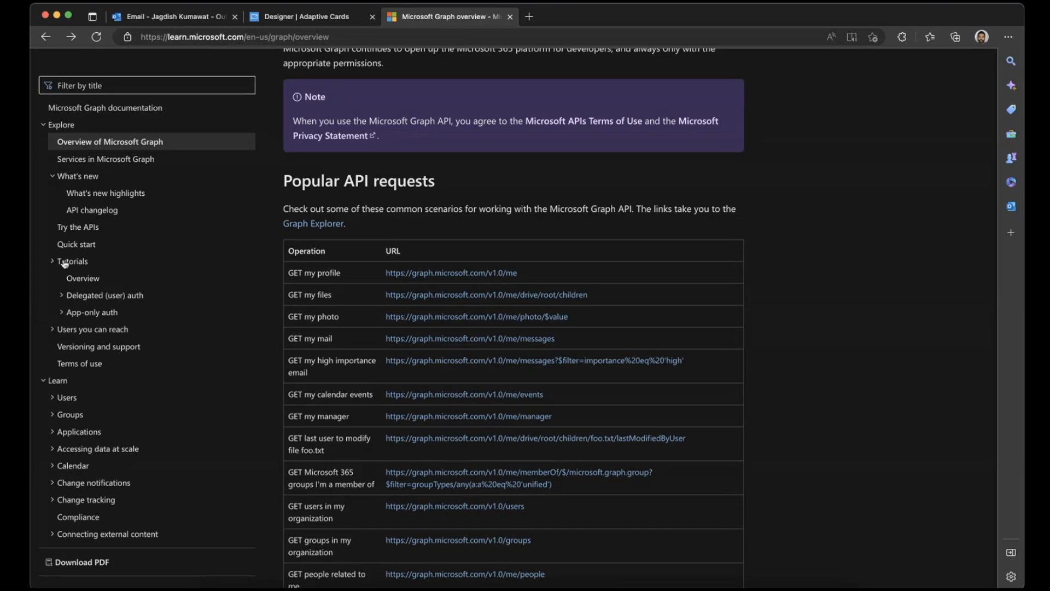
click(80, 314)
click(84, 330)
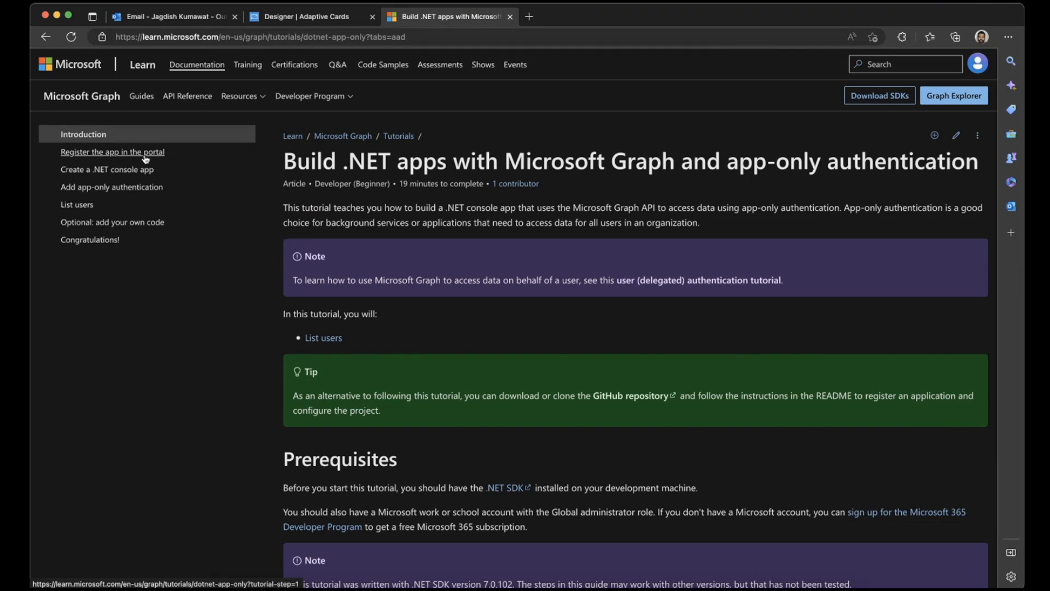
- Open the Azure portal in a new browser tab and show the App registrations of Azure Active Directory
click(528, 17)
text(po)
key(Return)
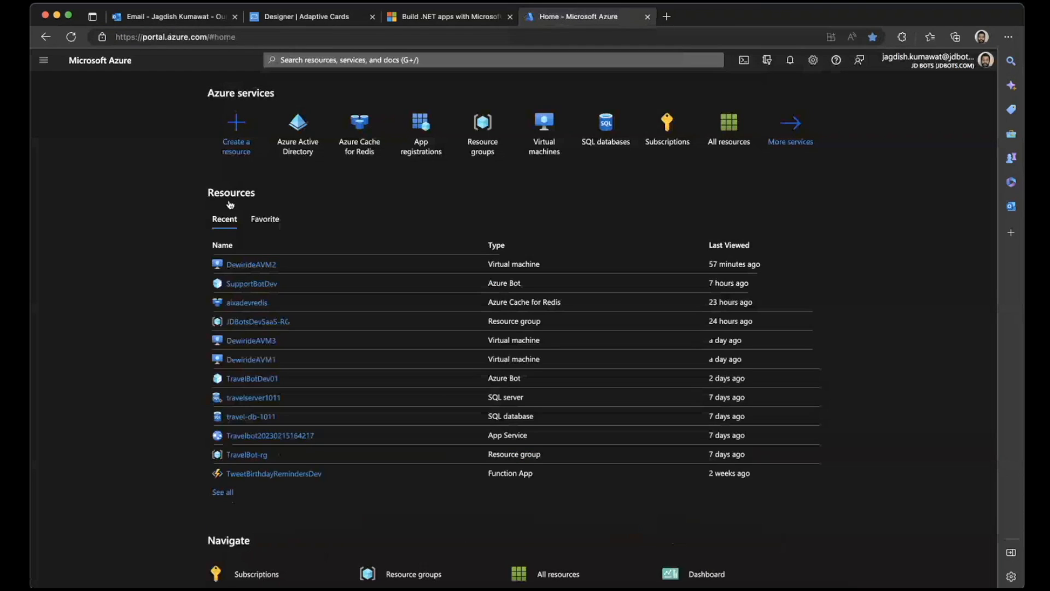
click(302, 137)
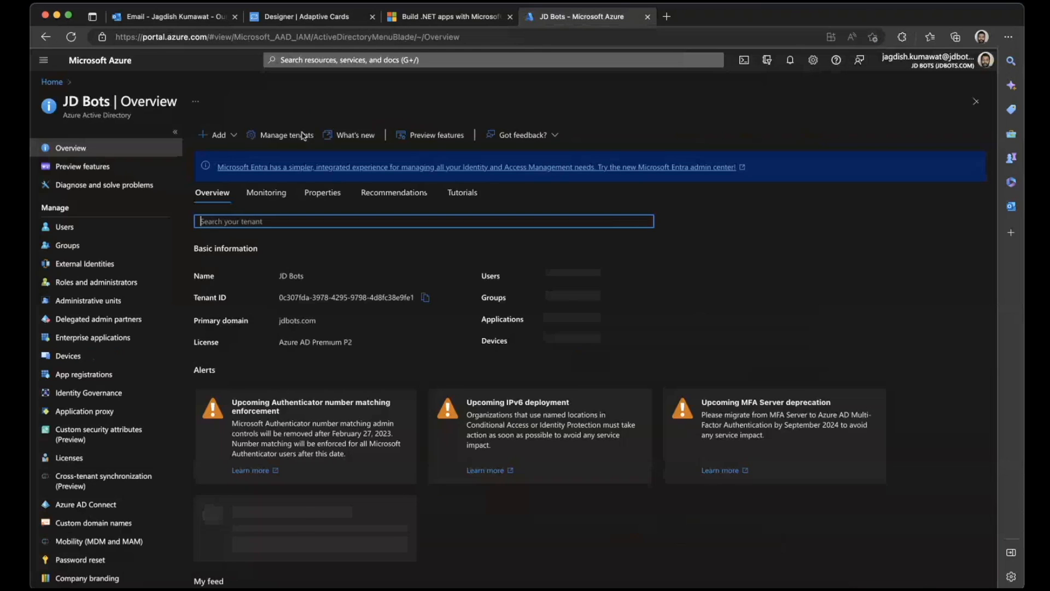
click(78, 374)
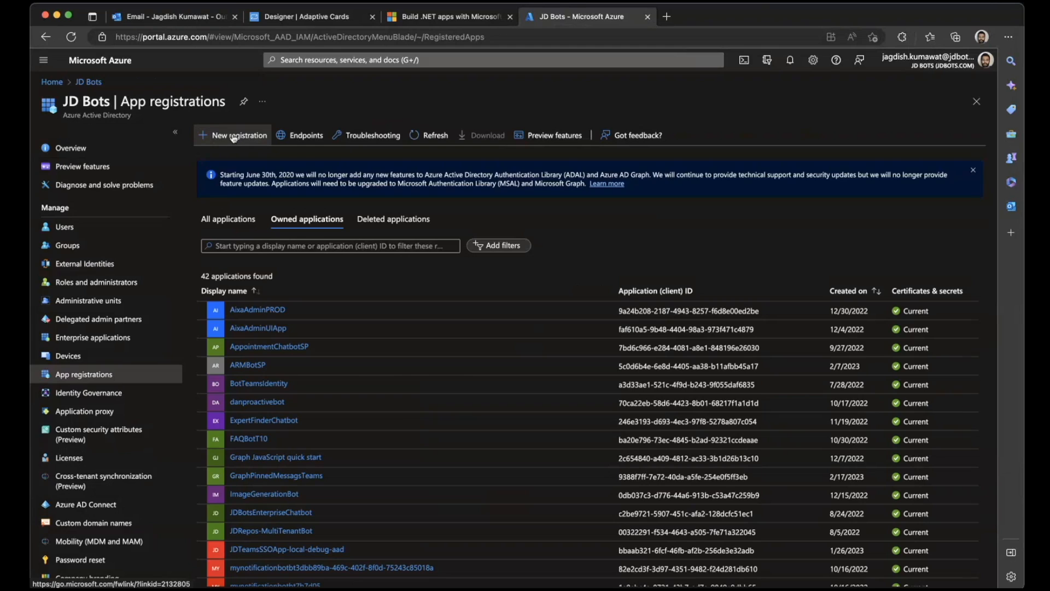
- Start a new app registration named Graph QuickStart, supporting accounts in any organizational directory (Any Azure AD directory - Multitenant)
click(233, 137)
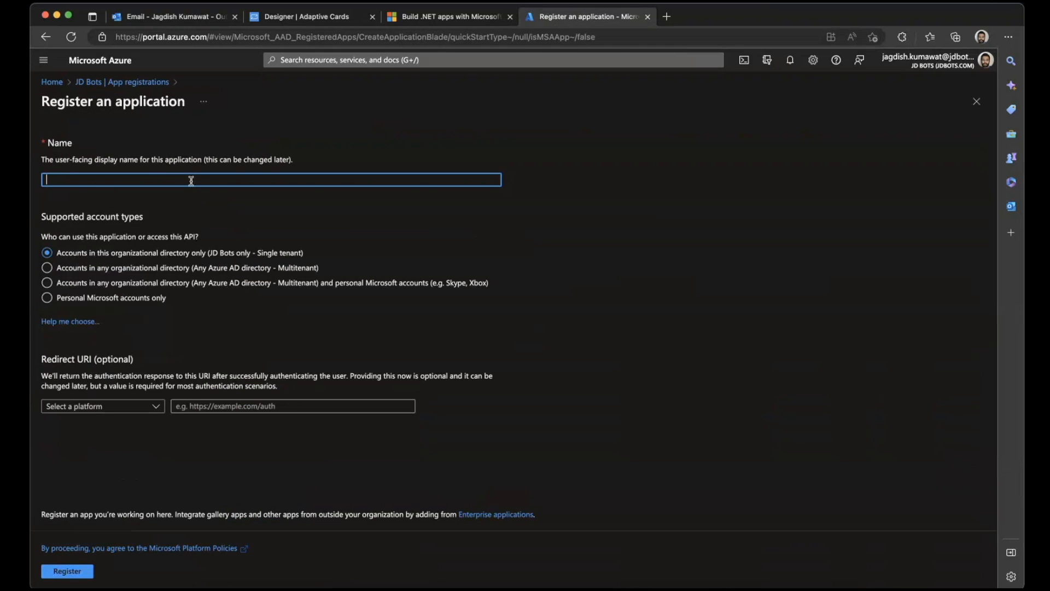
text(Graph QuickStart)
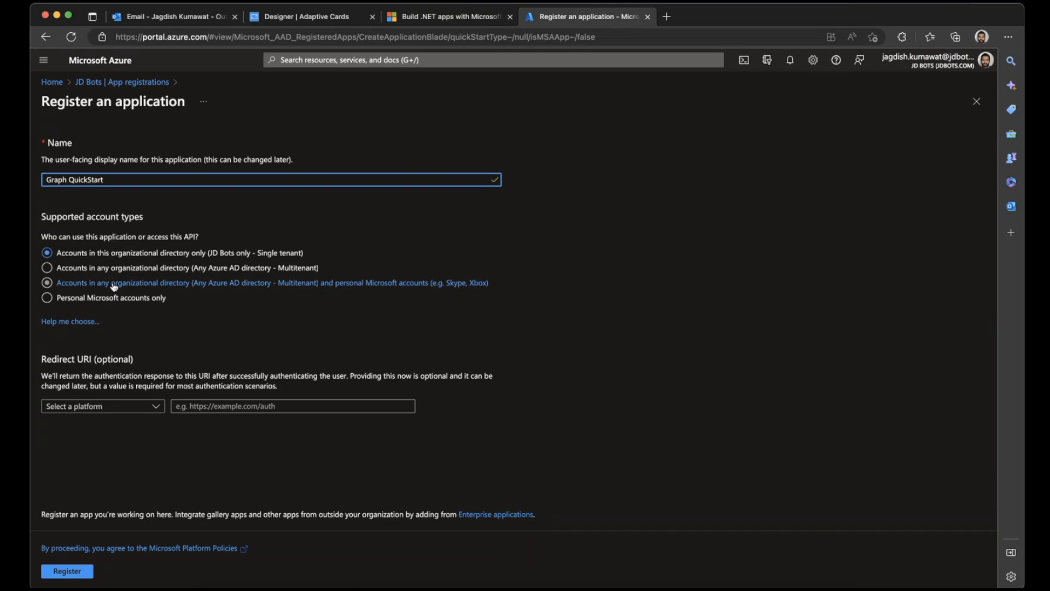
click(241, 267)
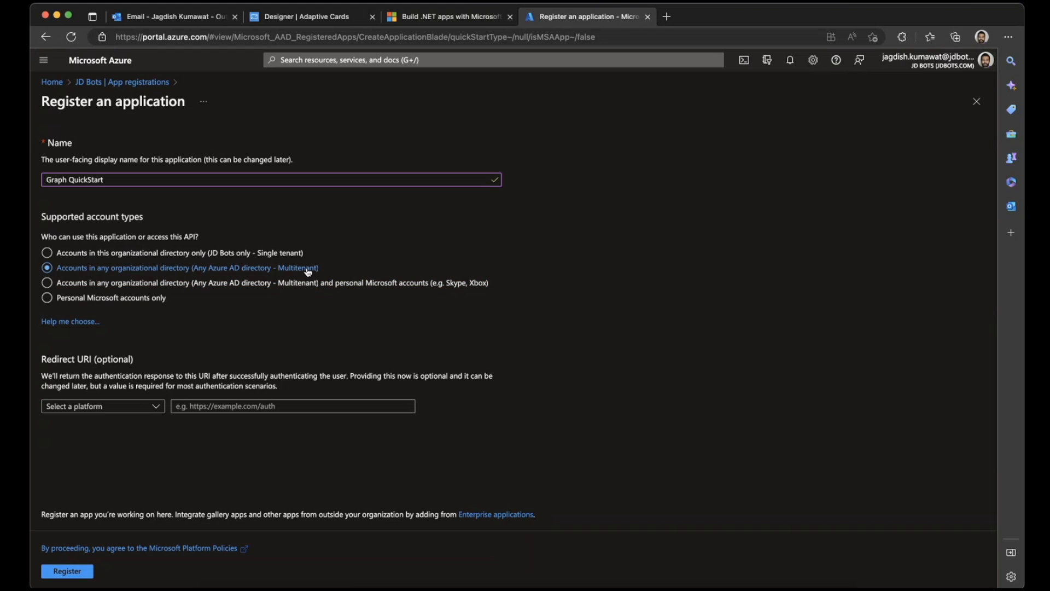
- Read the .NET tutorial's "Register the app in the portal" instructions and return to the Azure registration form
click(433, 21)
click(112, 152)
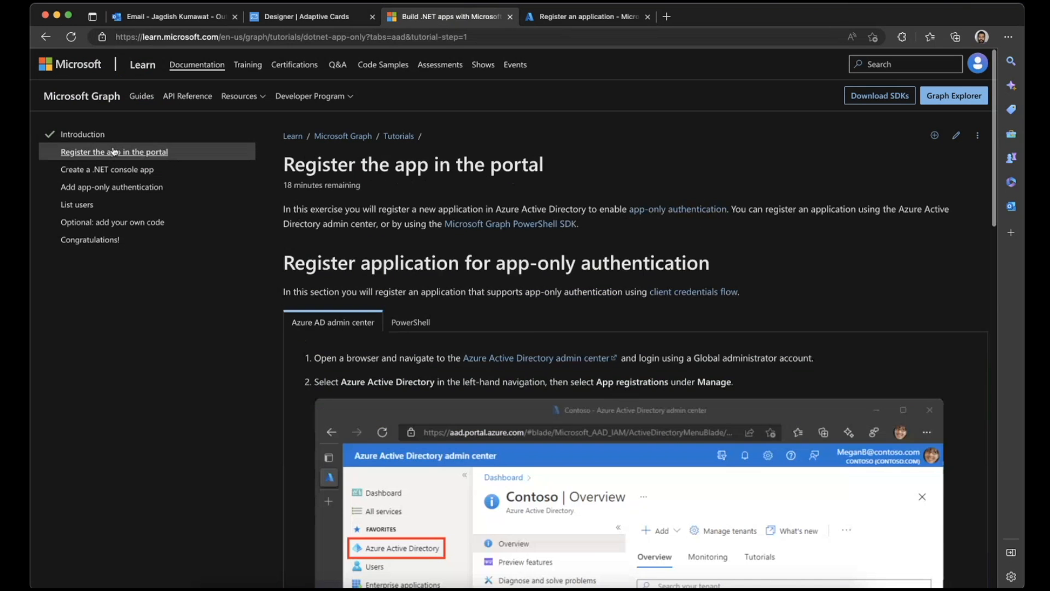
scroll(533, 336, down, 15)
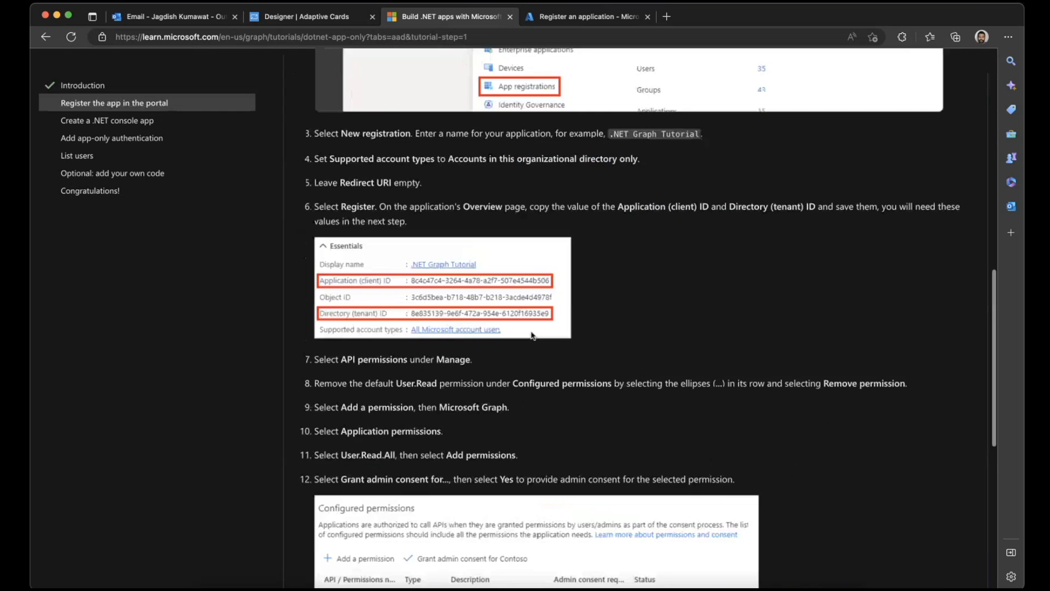
scroll(534, 335, up, 7)
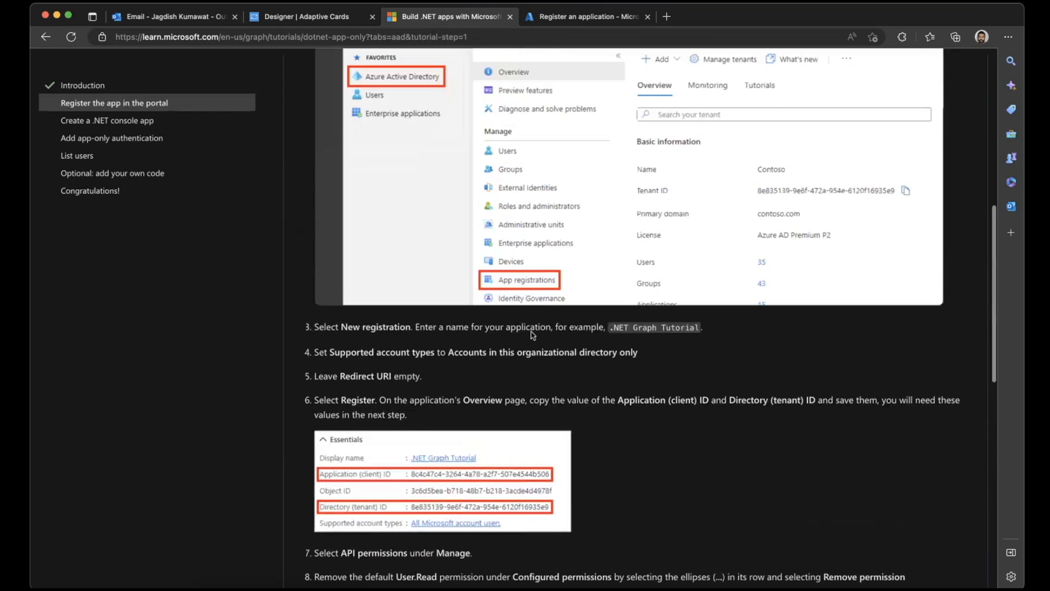
click(541, 19)
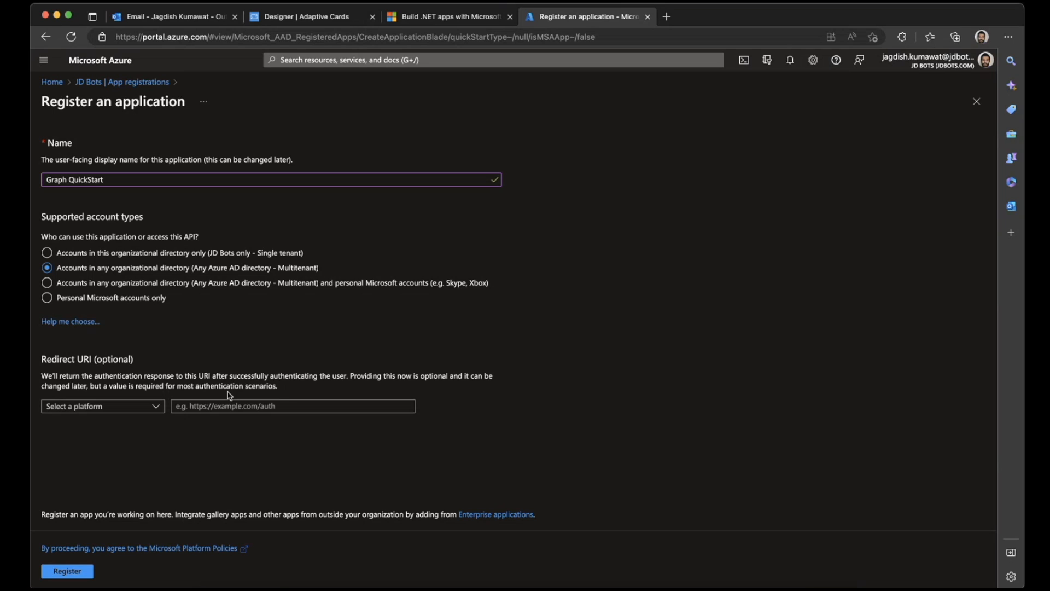
- Register the Graph QuickStart application with the redirect URI left empty, and copy its Application (client) ID
click(139, 407)
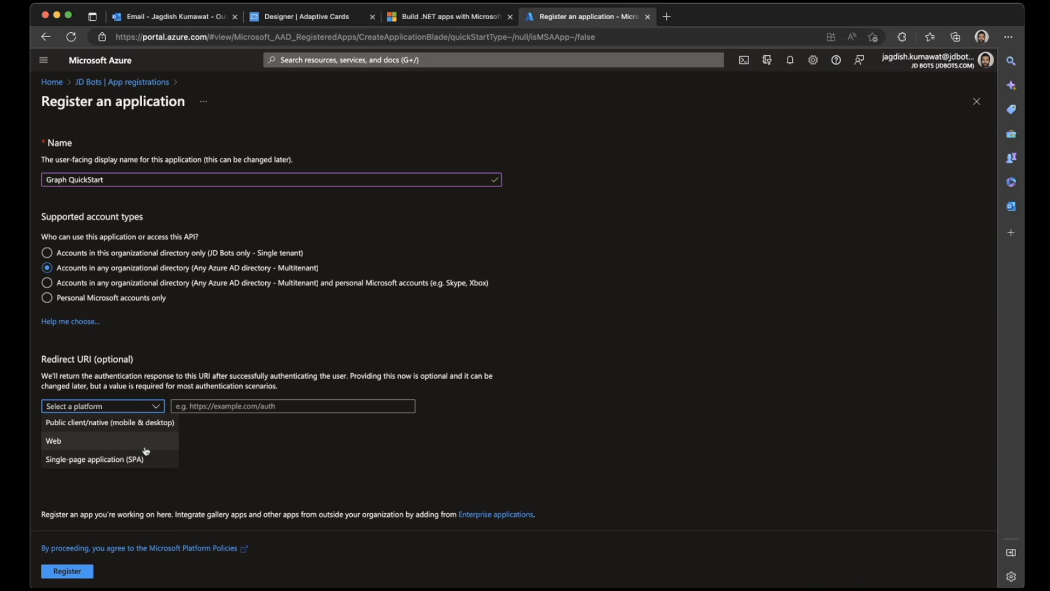
click(287, 408)
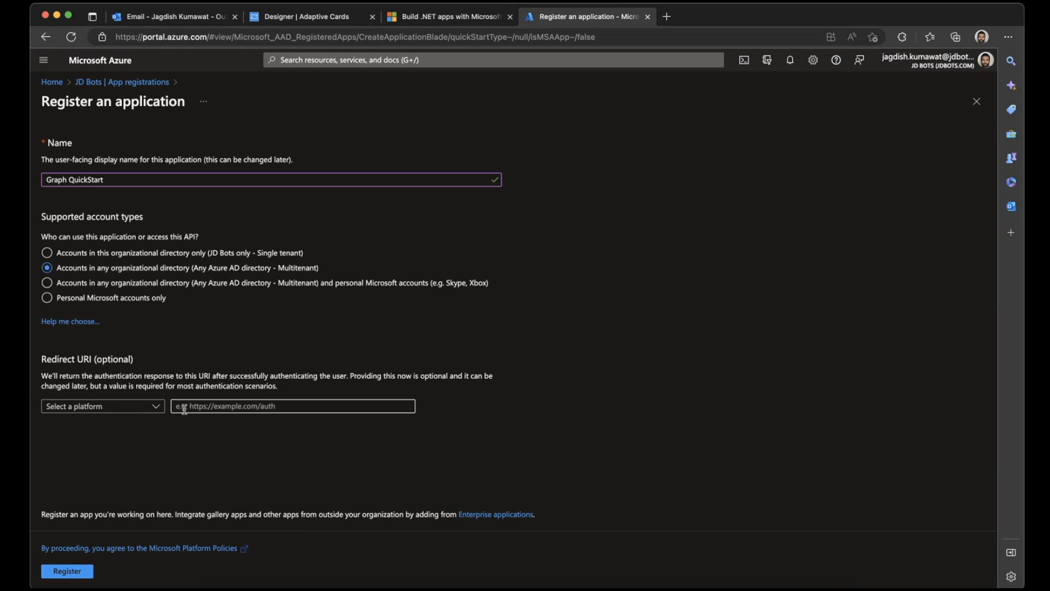
click(78, 570)
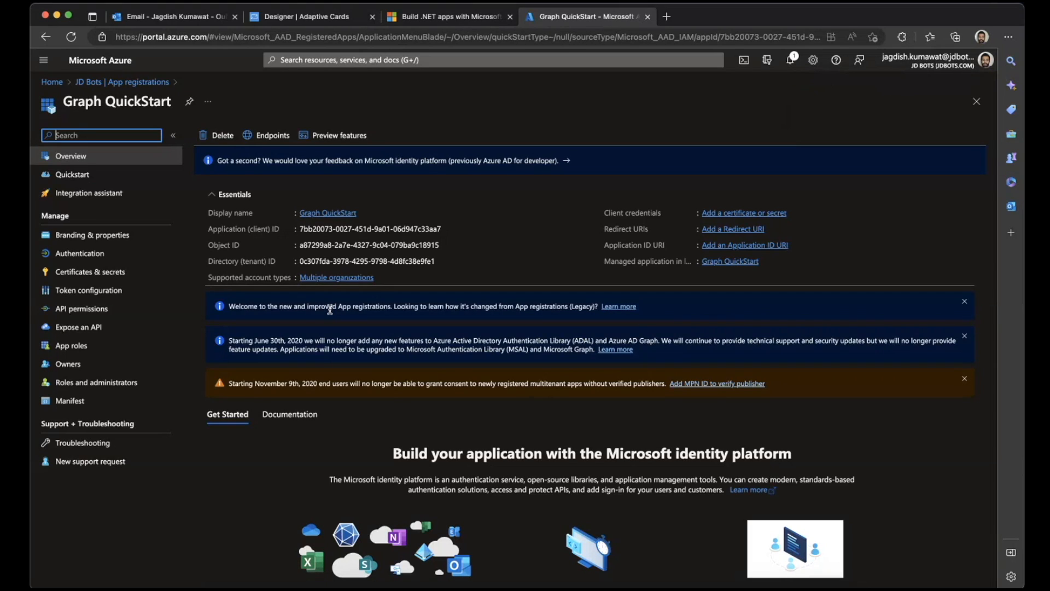
click(448, 228)
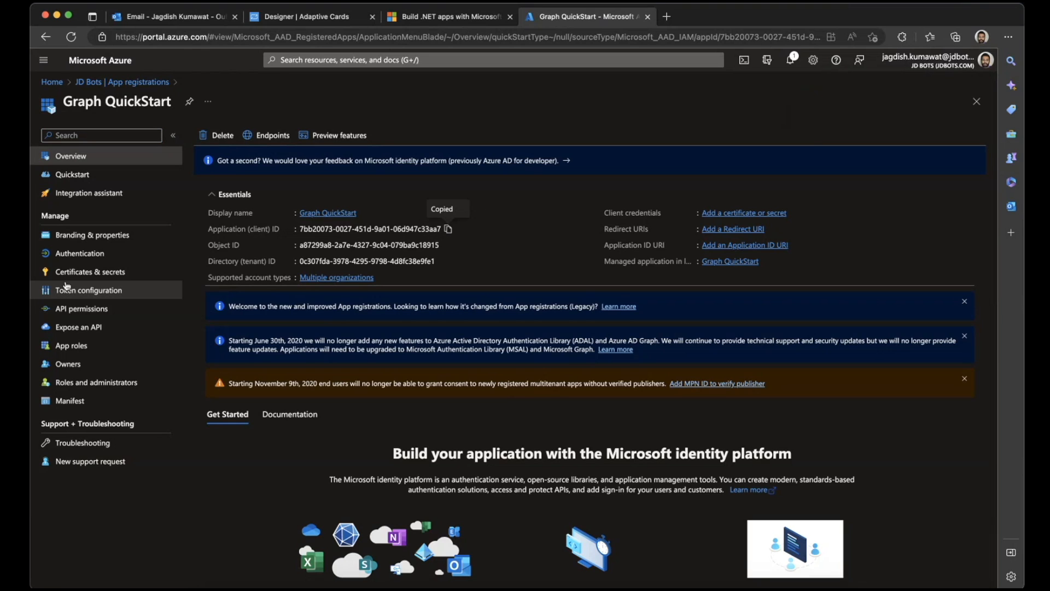
- Add a client secret with the description "new" and the recommended 180-day (6 months) expiry to the Graph QuickStart app
click(81, 272)
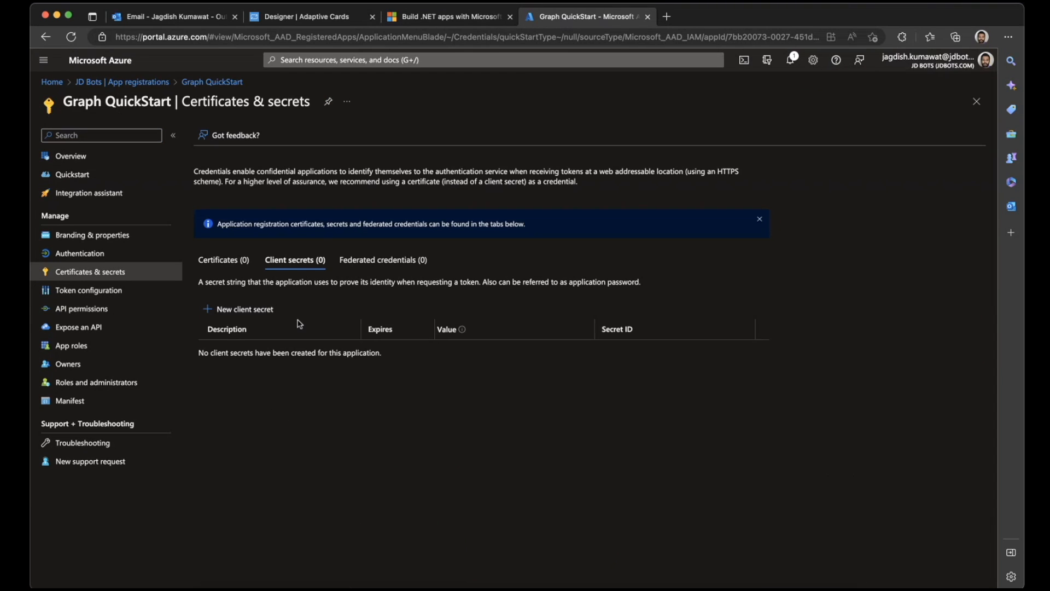
click(254, 321)
click(895, 123)
text(new)
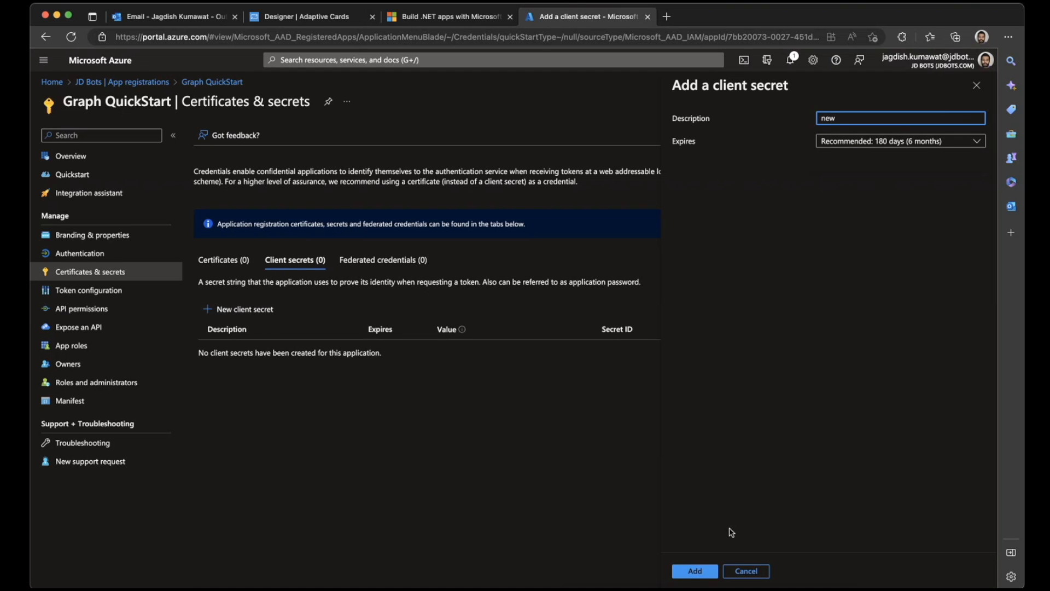
click(694, 570)
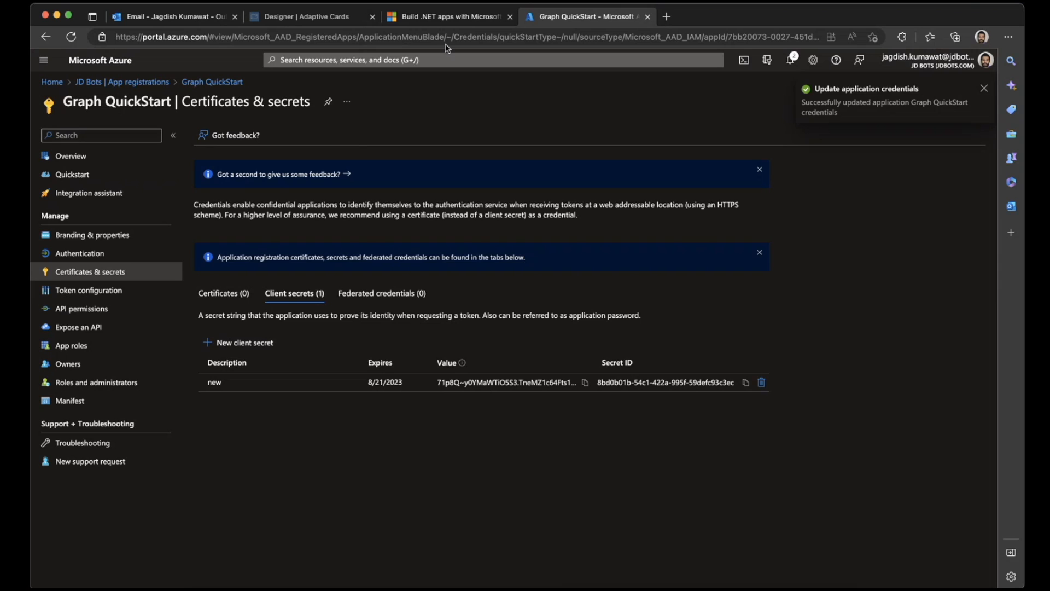
- Read the .NET tutorial's API permissions instructions and return to the Graph QuickStart app's client secrets
click(123, 163)
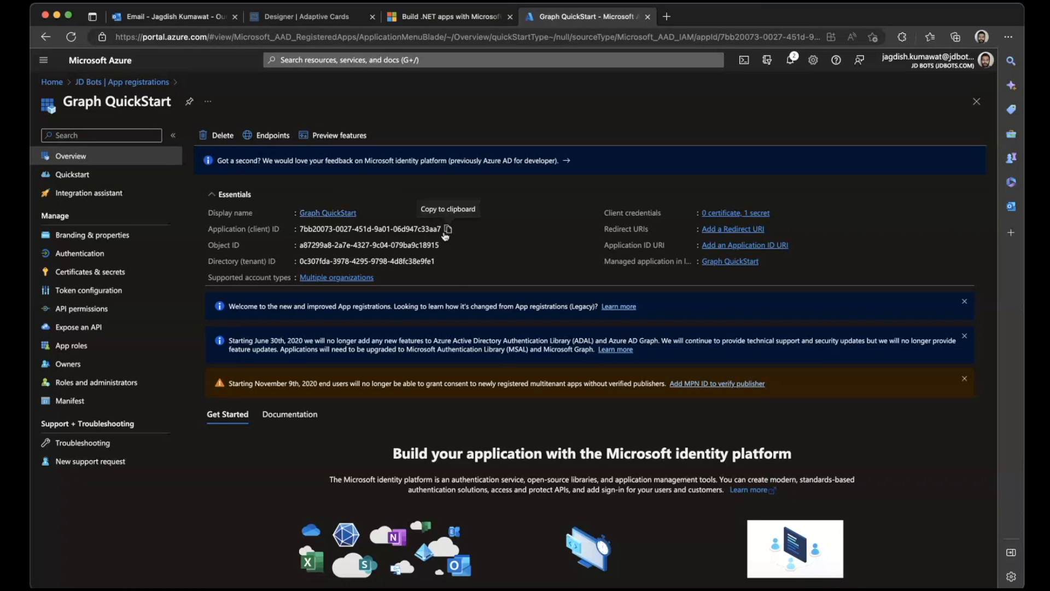
click(447, 21)
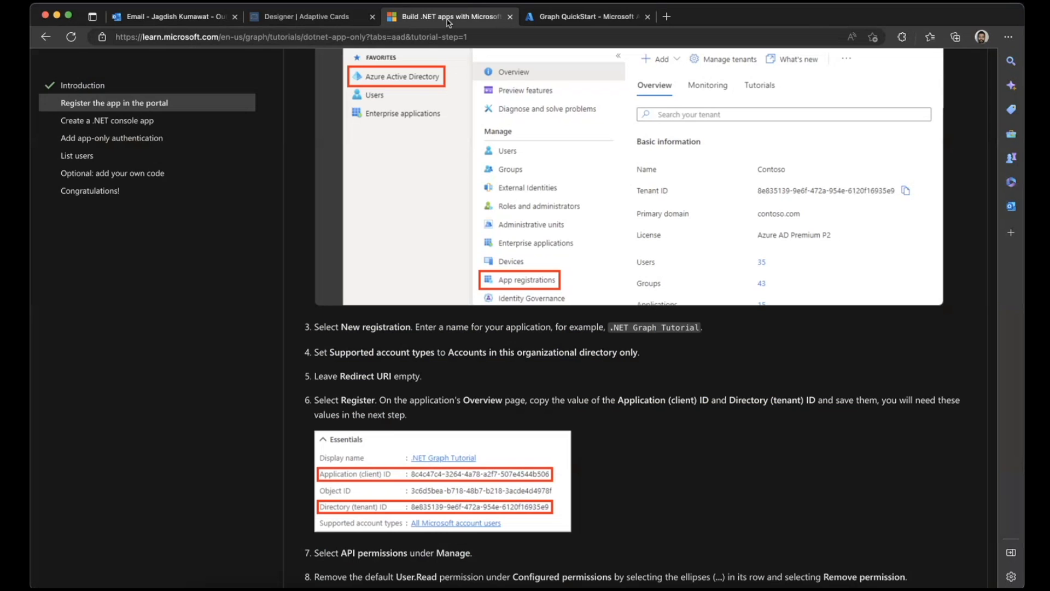
scroll(340, 179, down, 5)
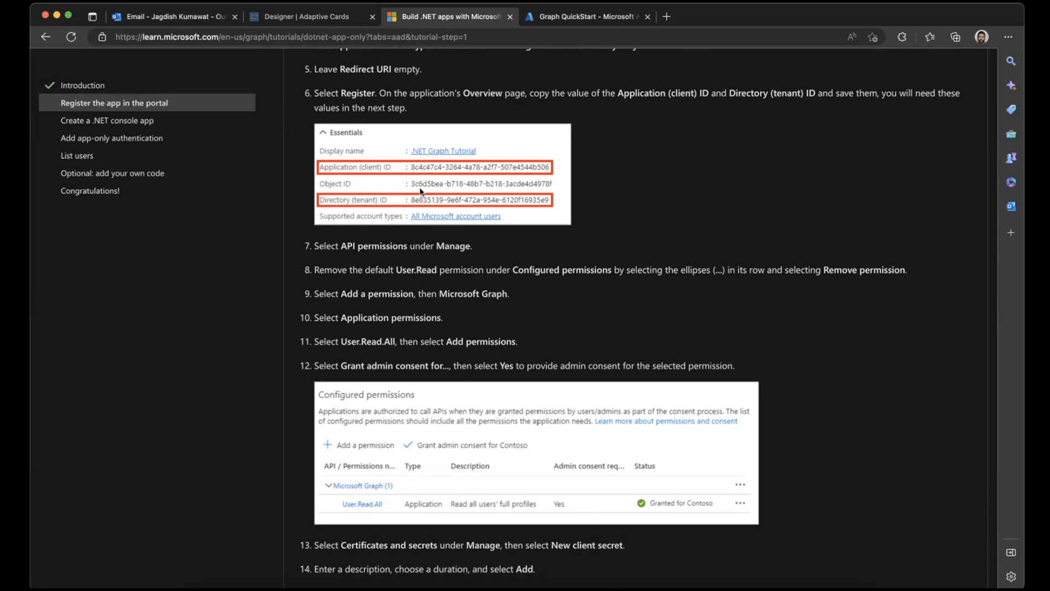
click(560, 17)
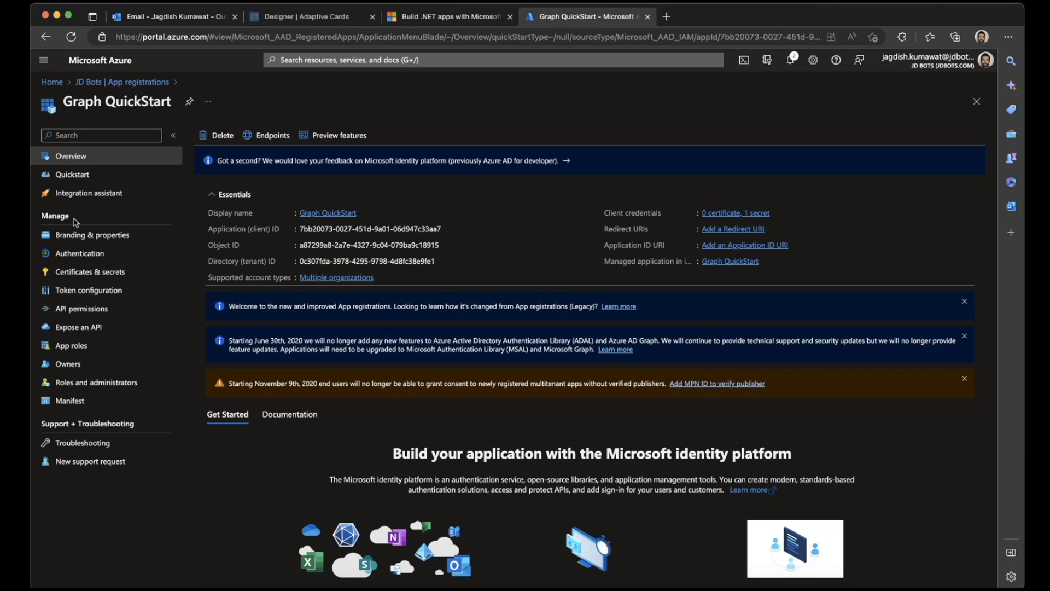
click(50, 273)
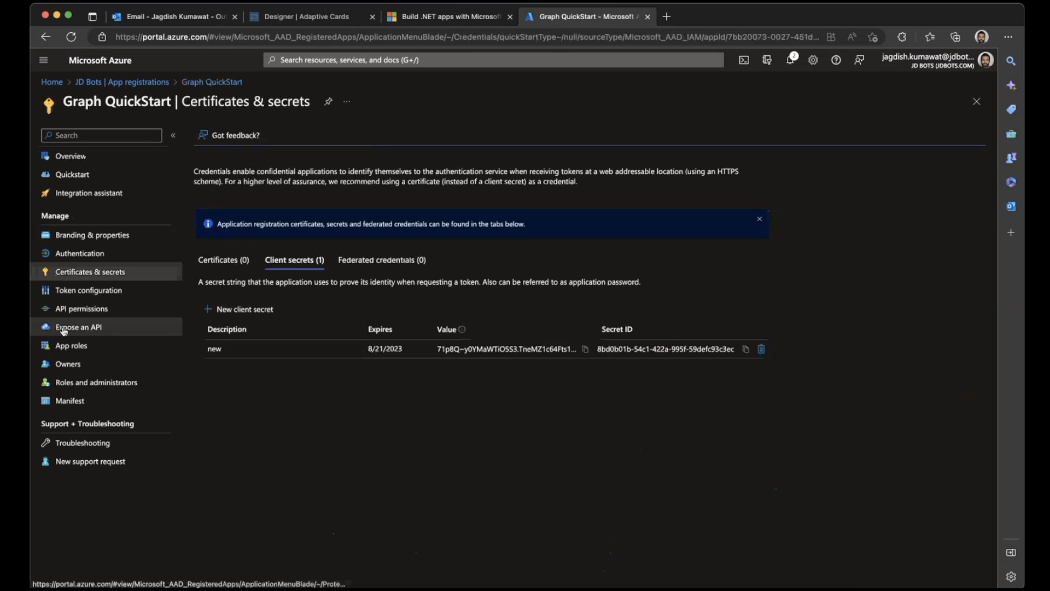
- Start an API permission request for Microsoft Graph and choose Application permissions, as the tutorial instructs
click(74, 310)
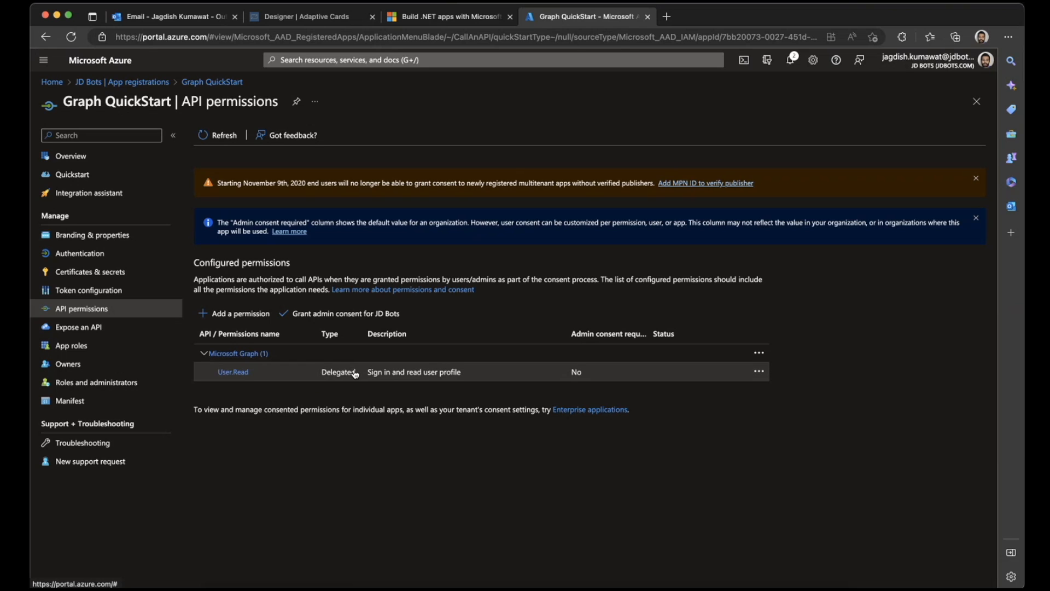
click(251, 312)
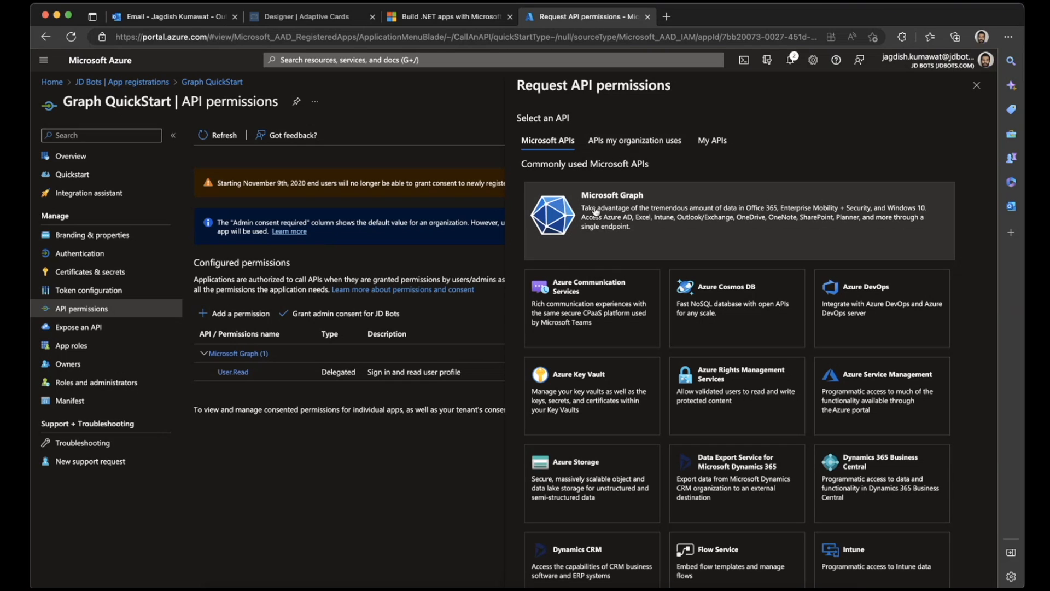
click(638, 217)
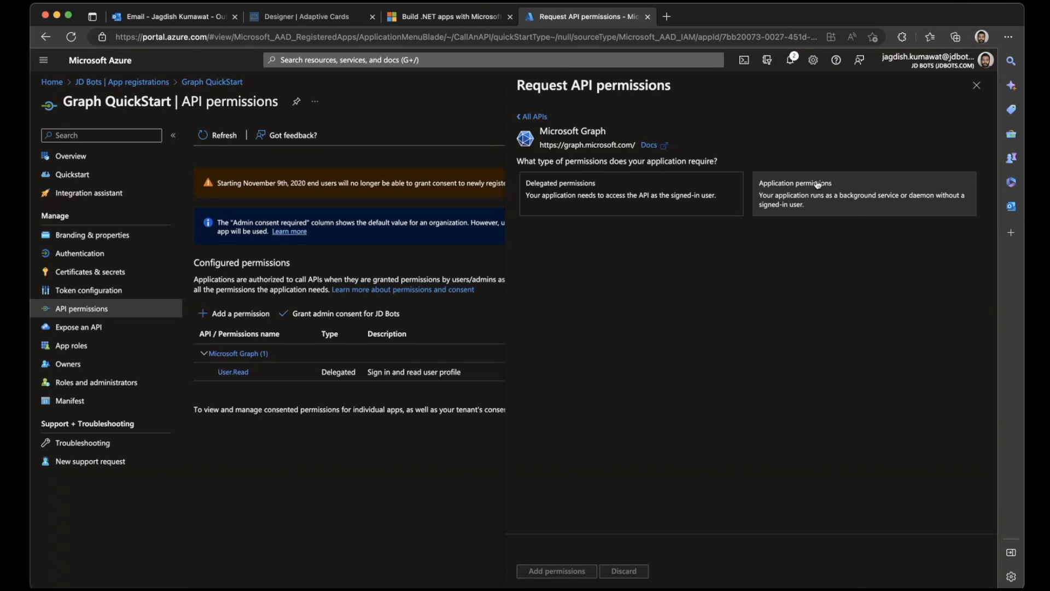
click(479, 18)
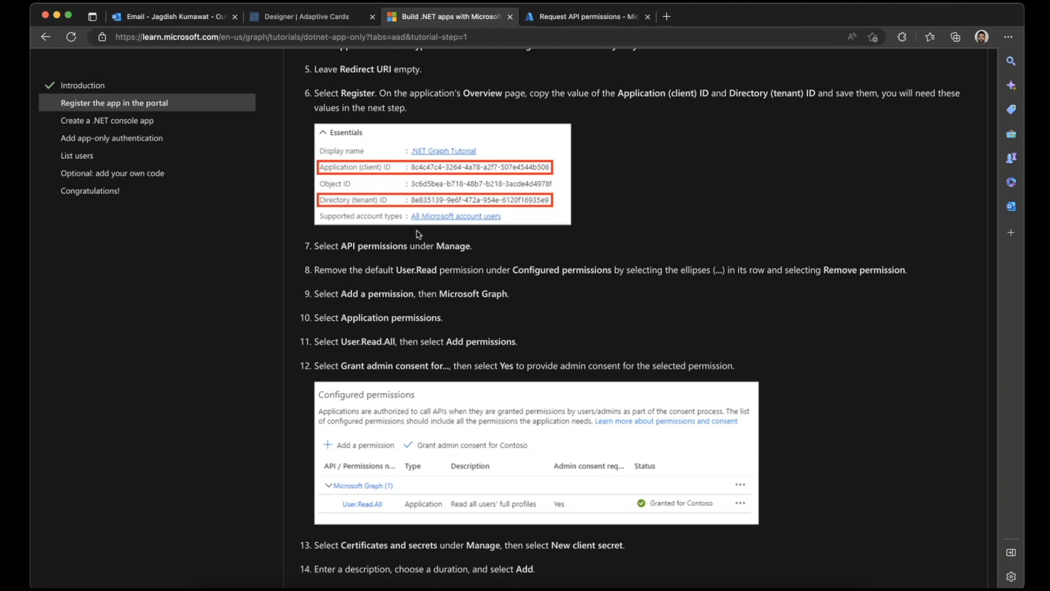
scroll(418, 234, down, 3)
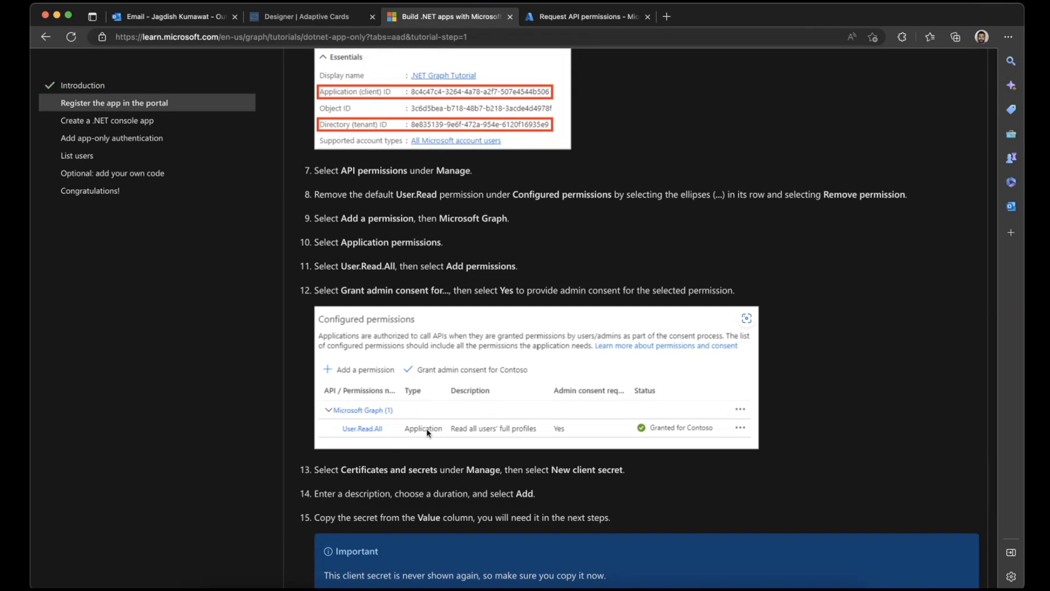
click(587, 18)
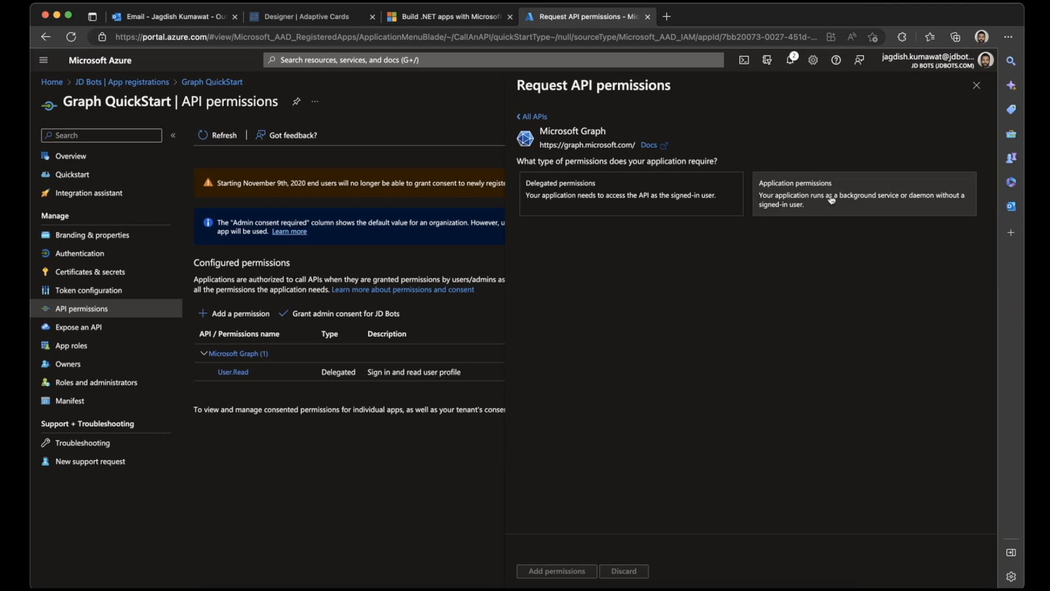
click(766, 205)
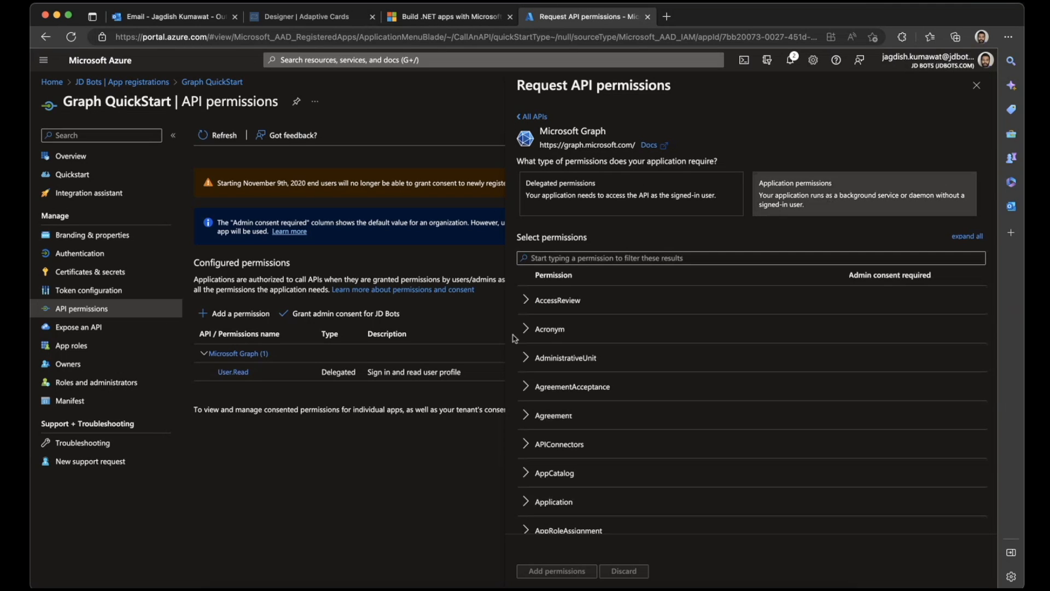
- Filter the Microsoft Graph application permissions by "user" and add the User.Read.All permission to the app
scroll(527, 437, down, 3)
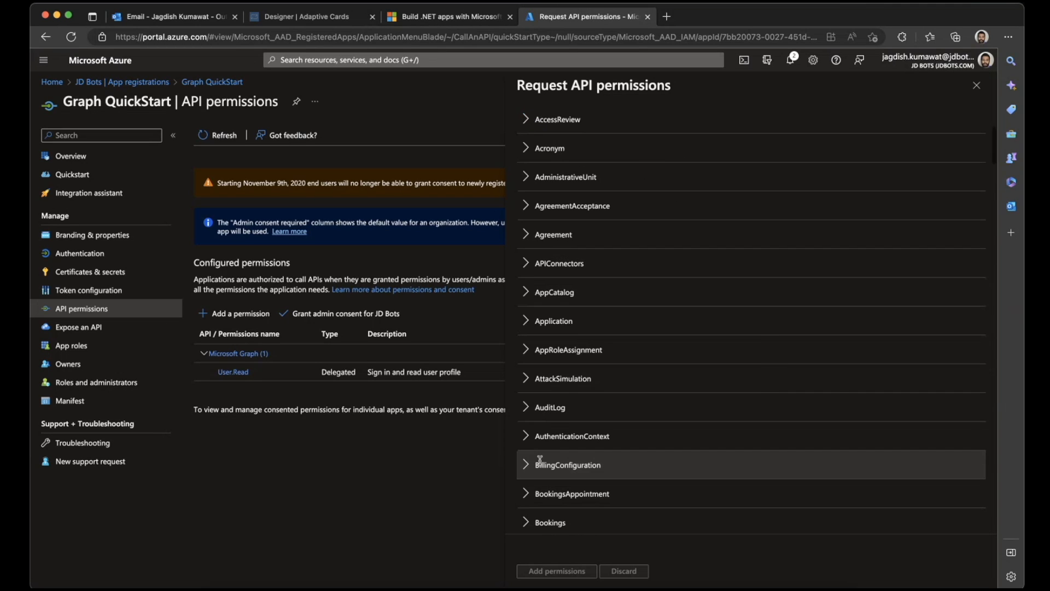
scroll(540, 464, up, 3)
click(579, 258)
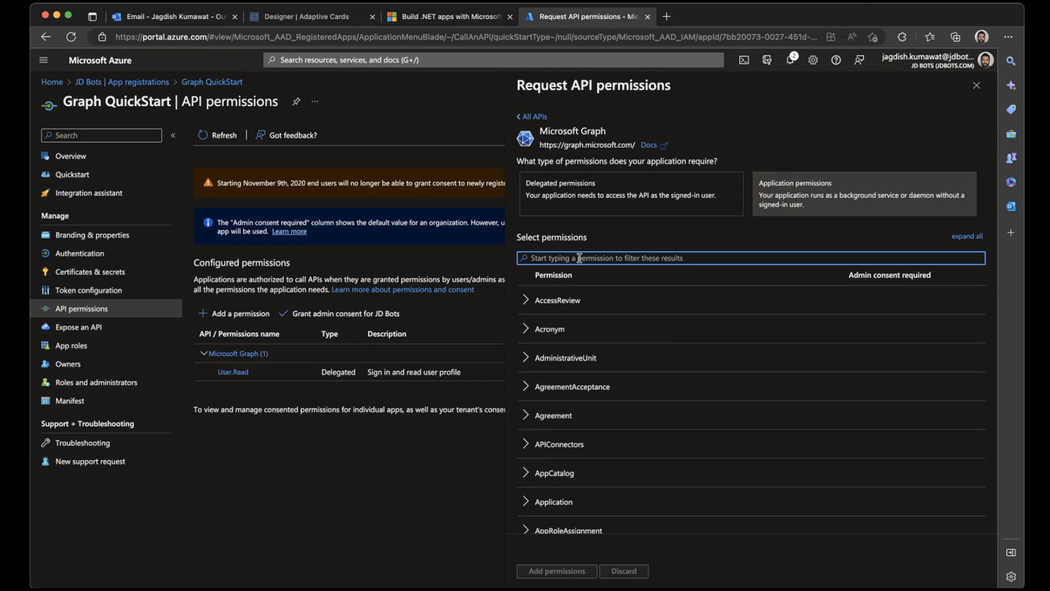
text(user)
scroll(548, 382, down, 1)
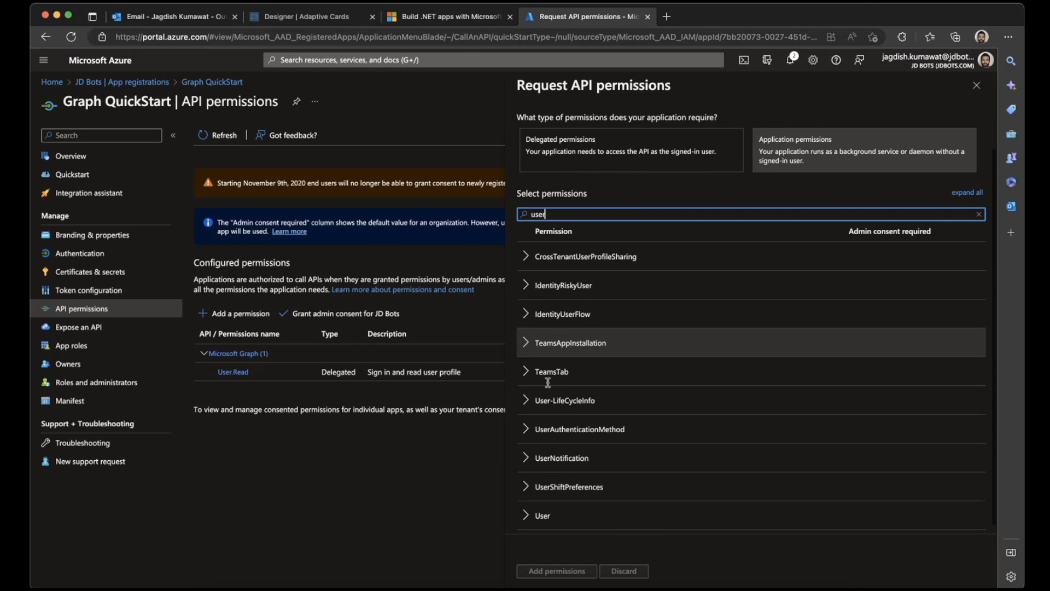
scroll(548, 386, down, 1)
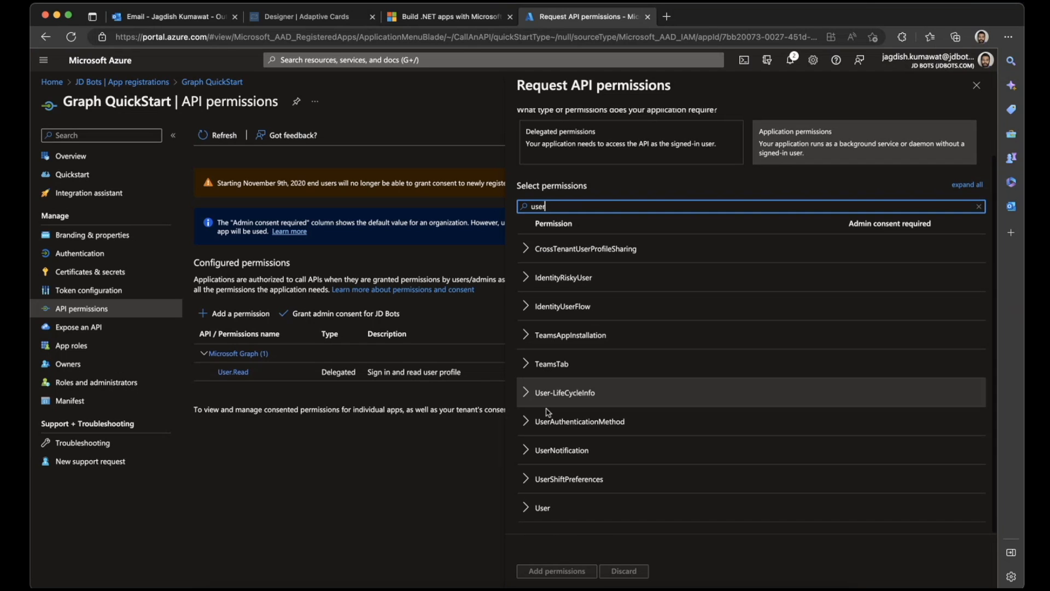
click(525, 504)
scroll(528, 437, down, 3)
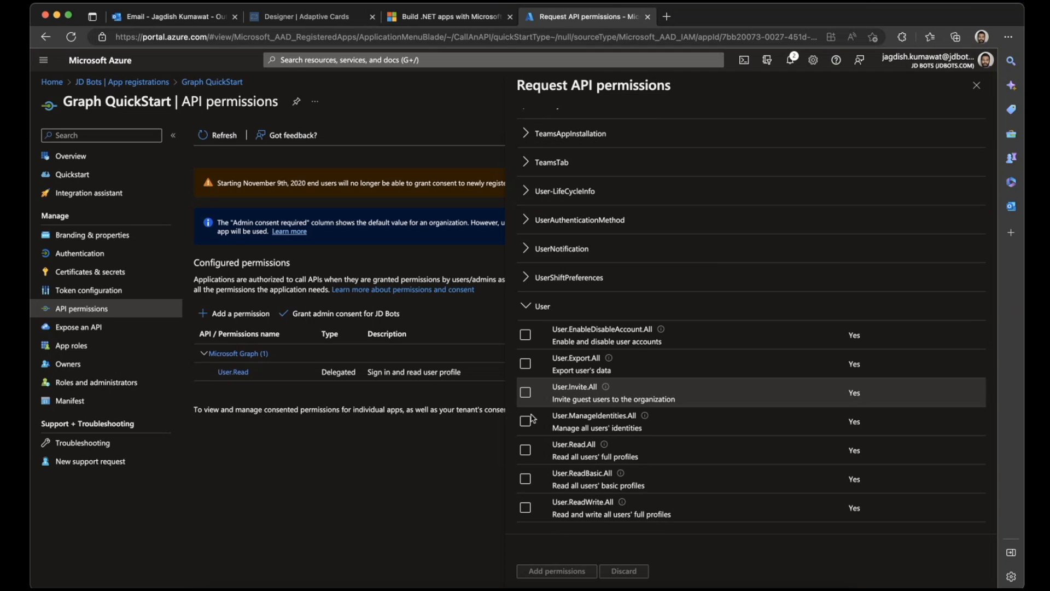
click(526, 449)
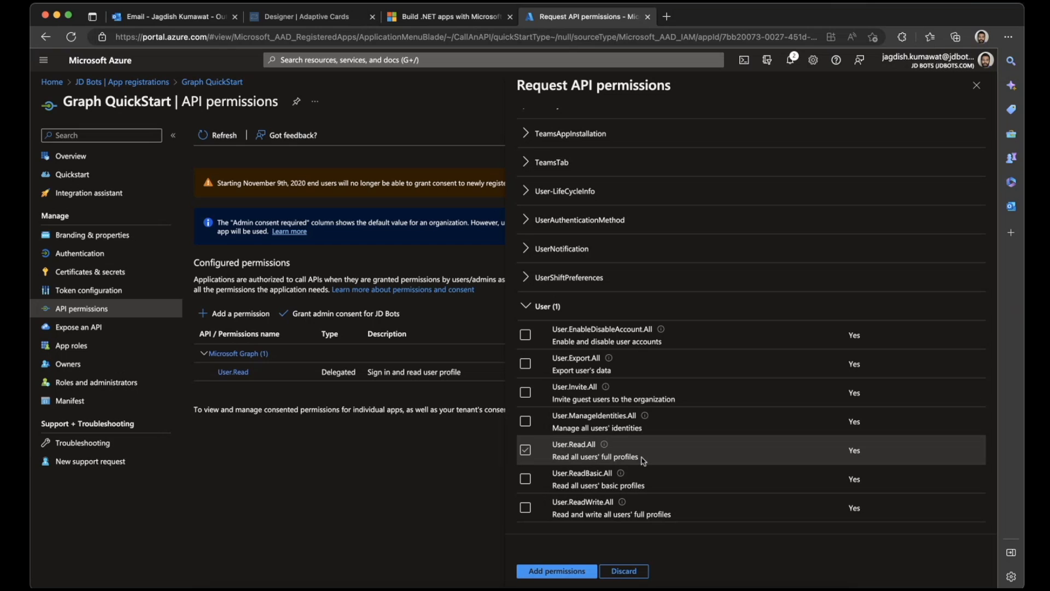
mouse_move(605, 444)
click(571, 571)
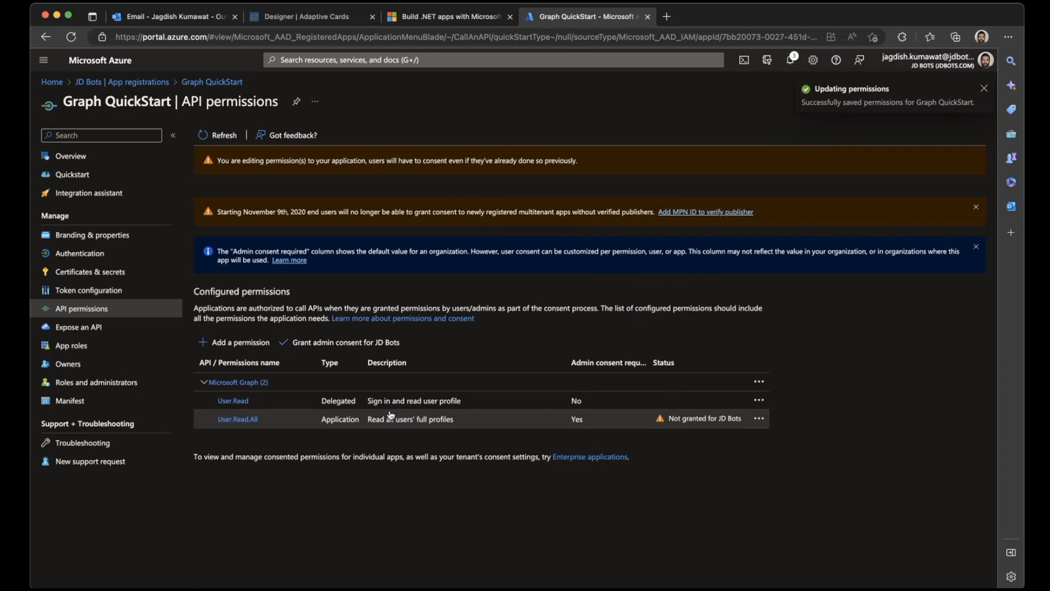
- Remove the default delegated User.Read permission from the app's configured permissions
click(761, 404)
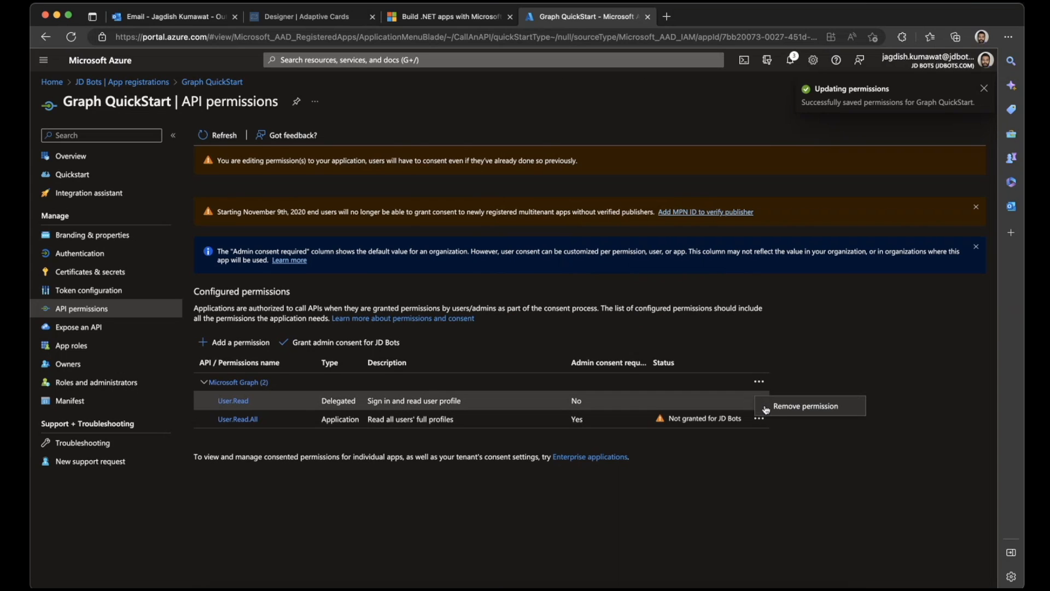
click(763, 413)
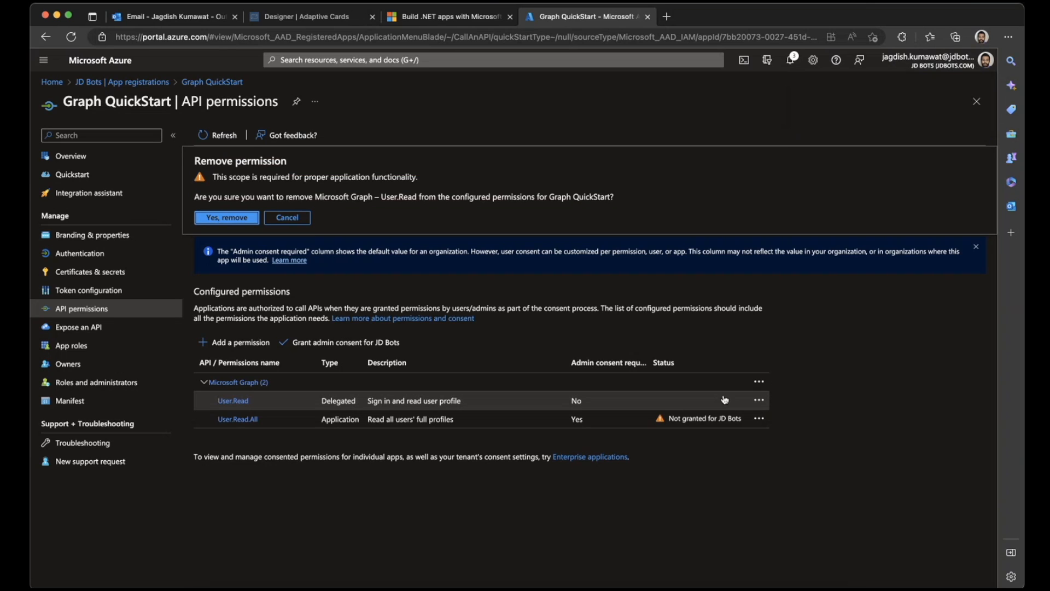
click(225, 218)
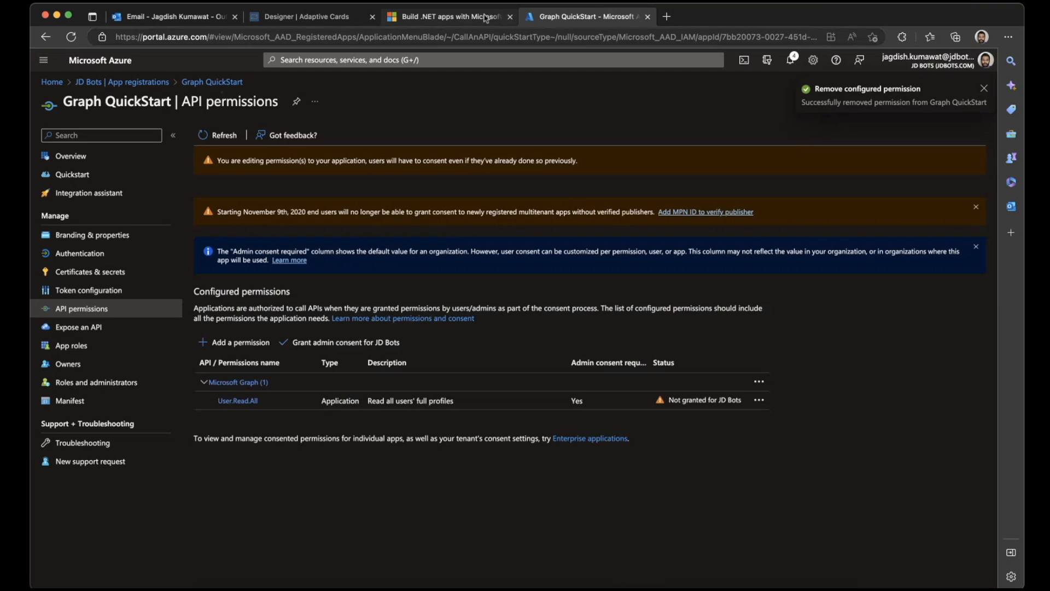
- Check the tutorial's admin consent instruction and grant admin consent for JD Bots to the User.Read.All permission
click(486, 18)
scroll(406, 317, down, 3)
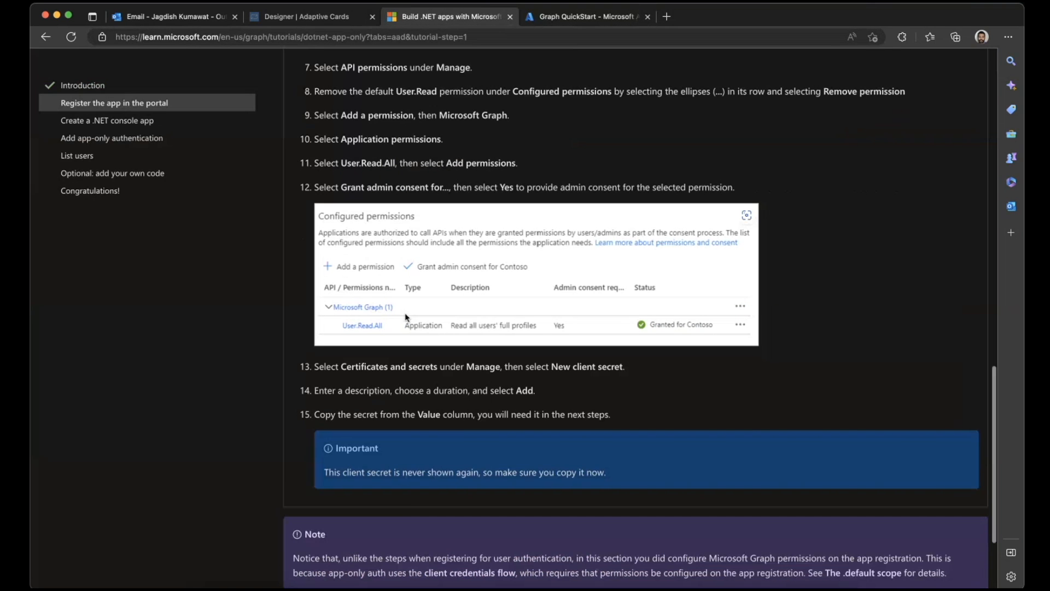
click(552, 15)
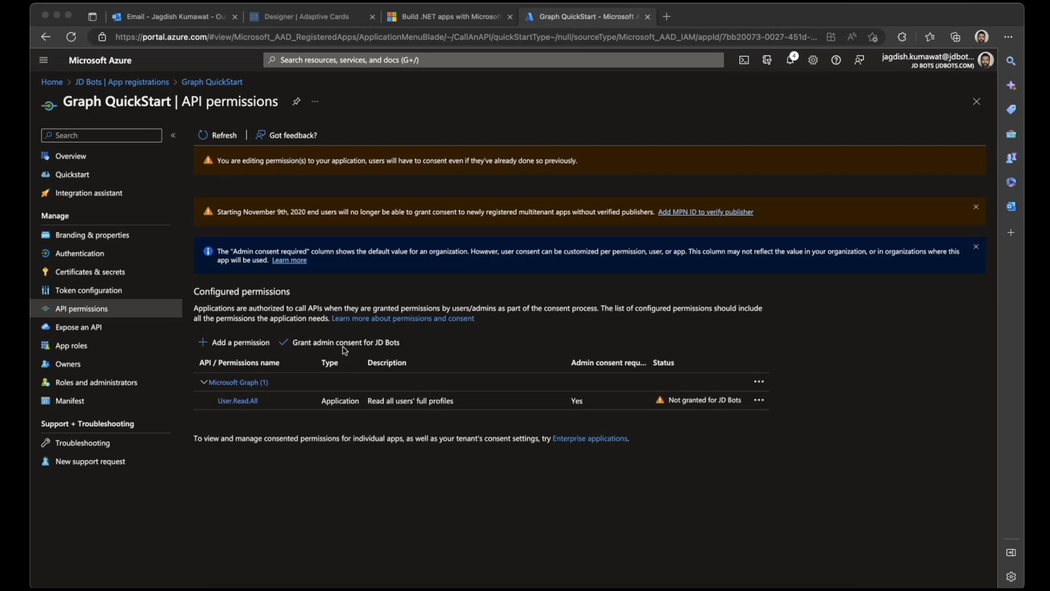
click(829, 324)
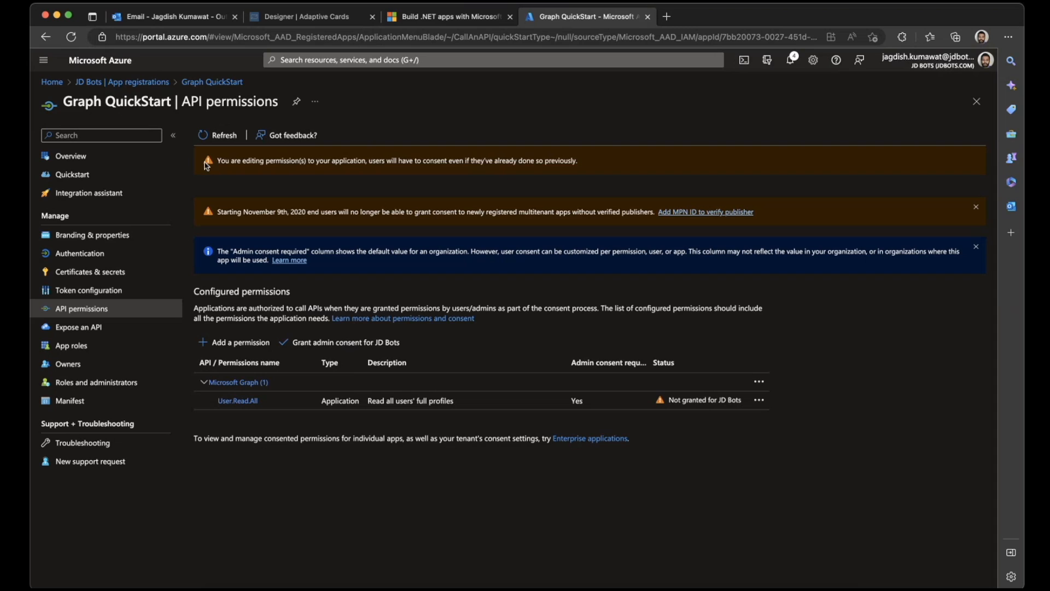
click(342, 352)
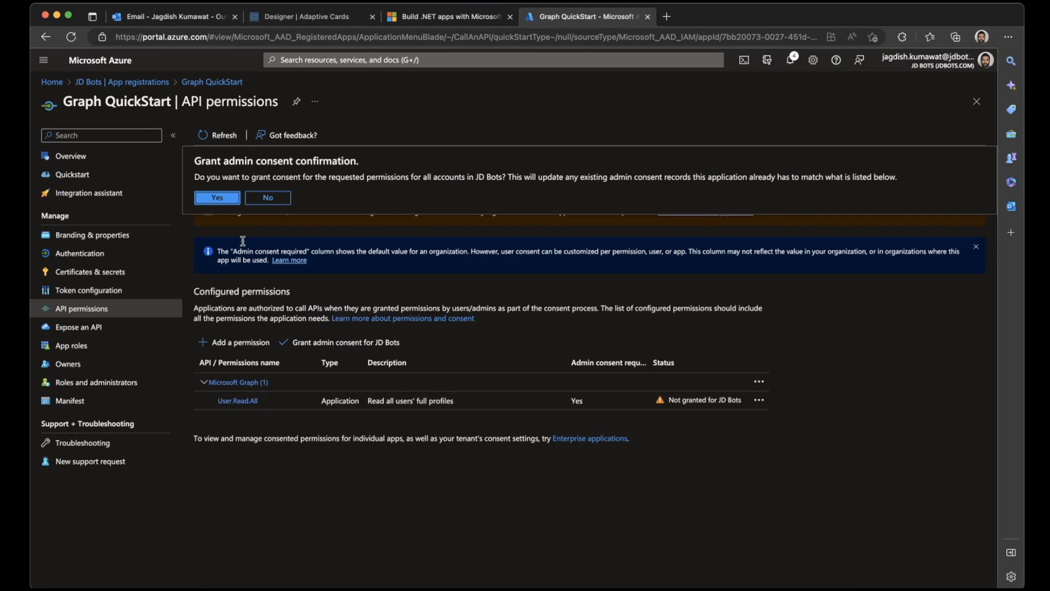
click(214, 198)
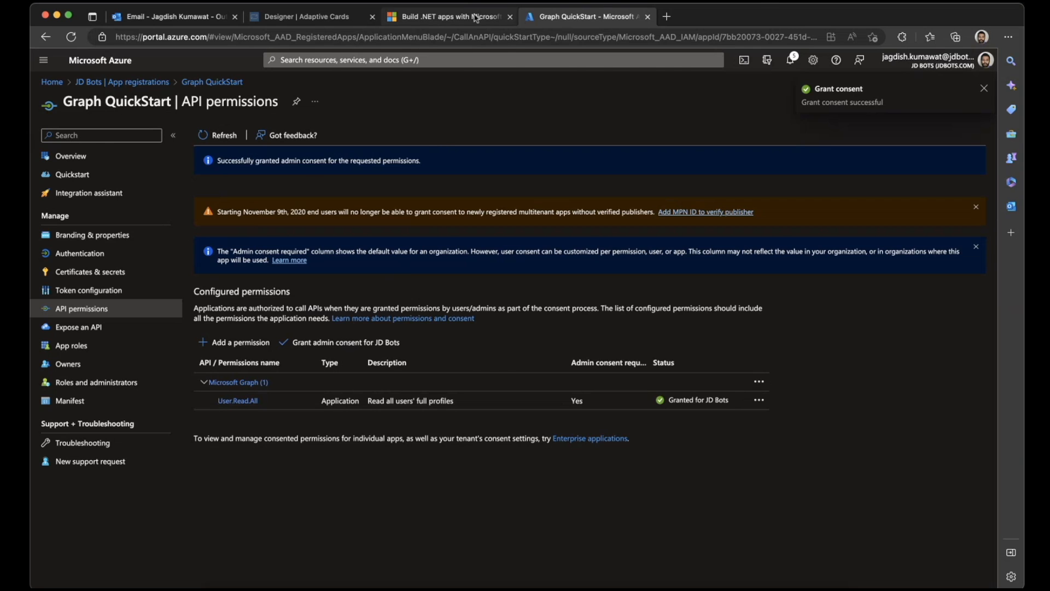
- Review the end of the tutorial's registration section and advance to the "Create a .NET console app" instructions for installing dependencies
click(449, 16)
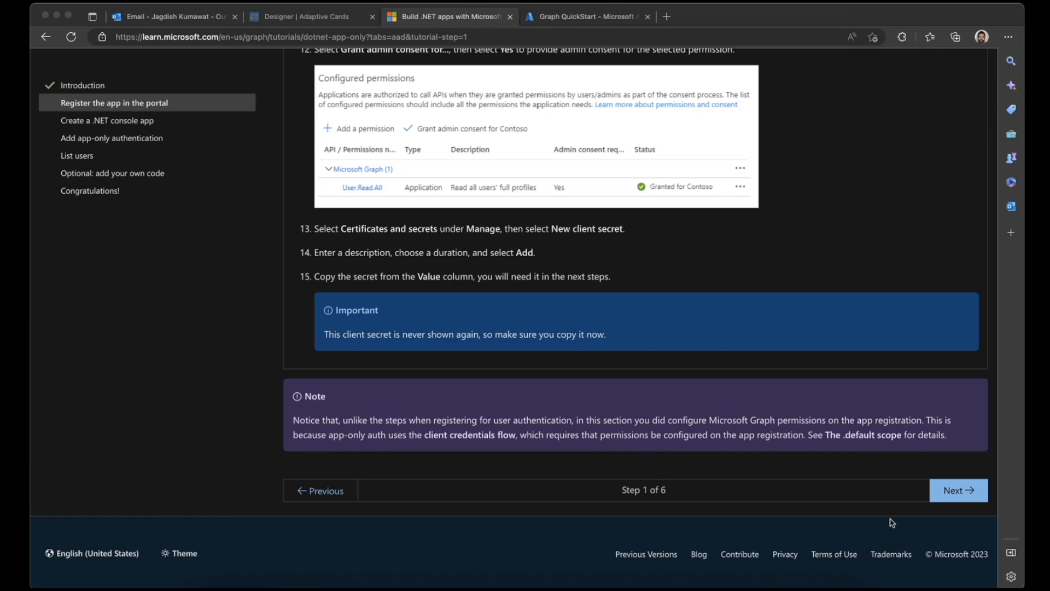
scroll(366, 249, up, 1)
scroll(366, 249, up, 4)
scroll(366, 249, down, 5)
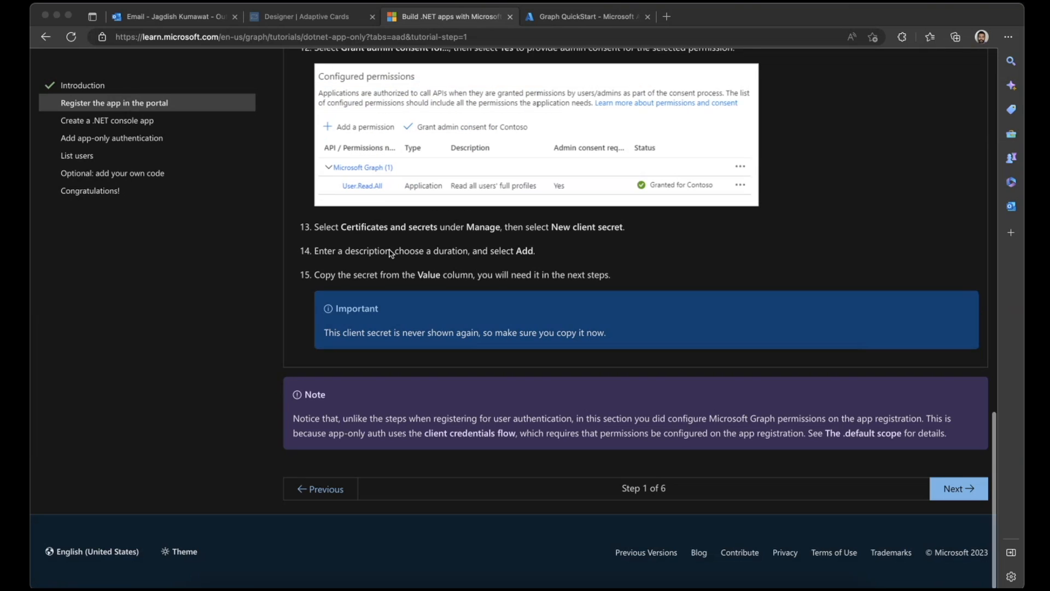
click(948, 491)
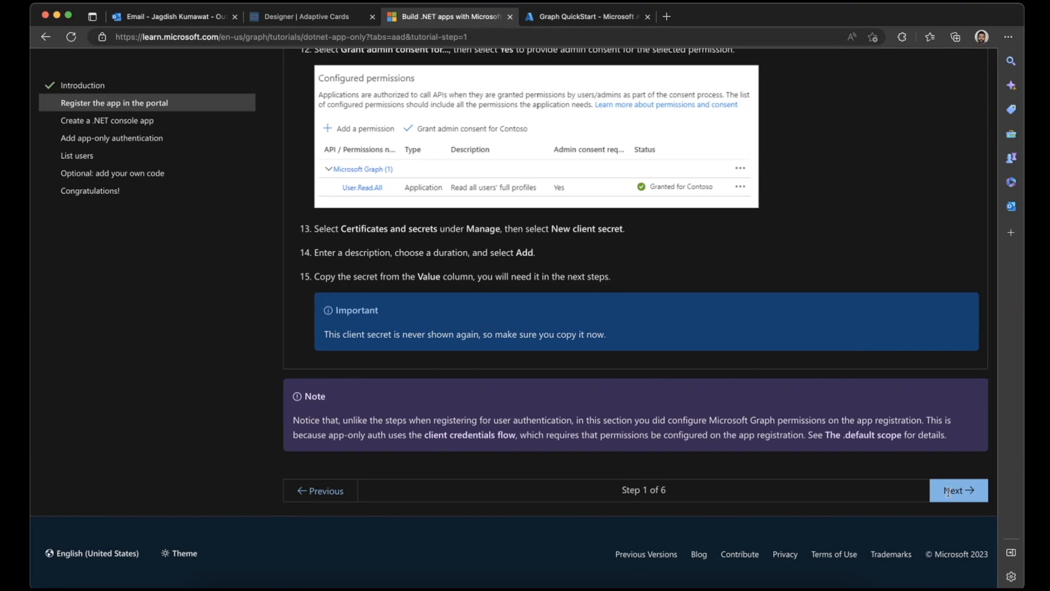
click(947, 490)
scroll(375, 389, down, 5)
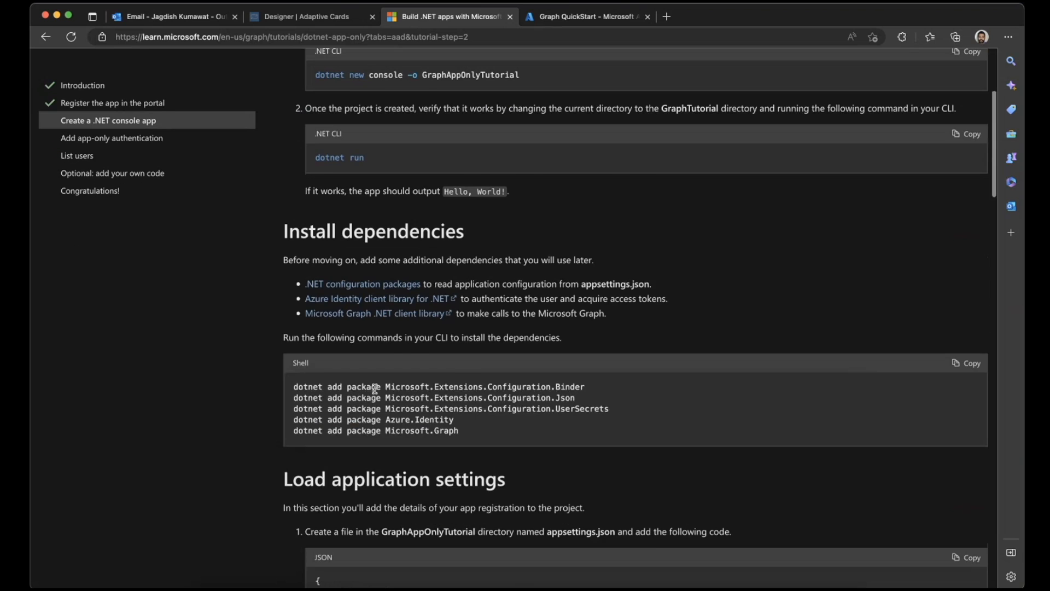
- Review the console app tutorial's instructions for loading application settings, designing the app and adding the placeholder methods
scroll(375, 389, down, 7)
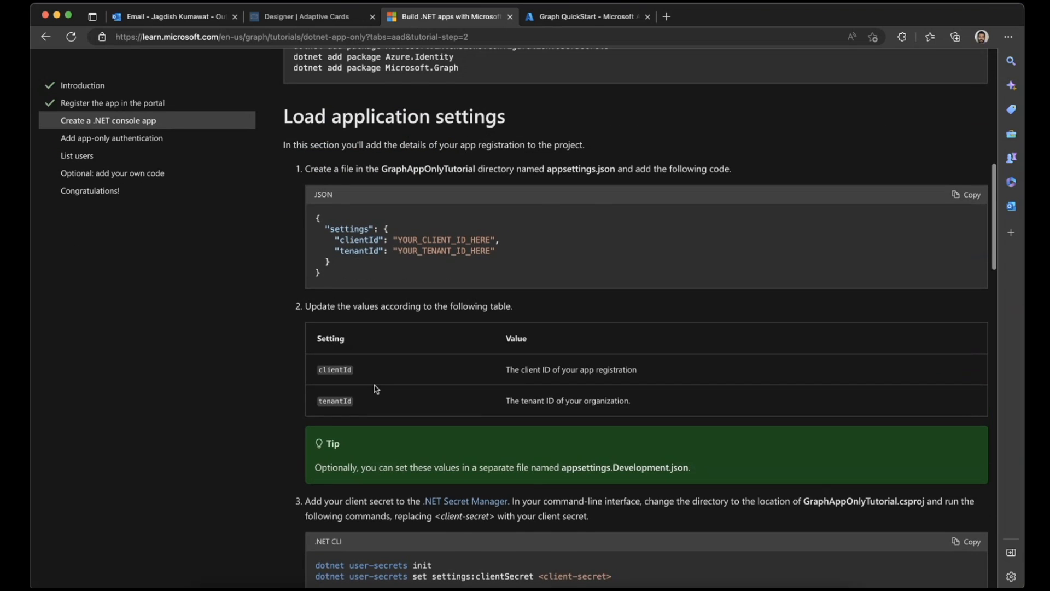
scroll(377, 389, down, 5)
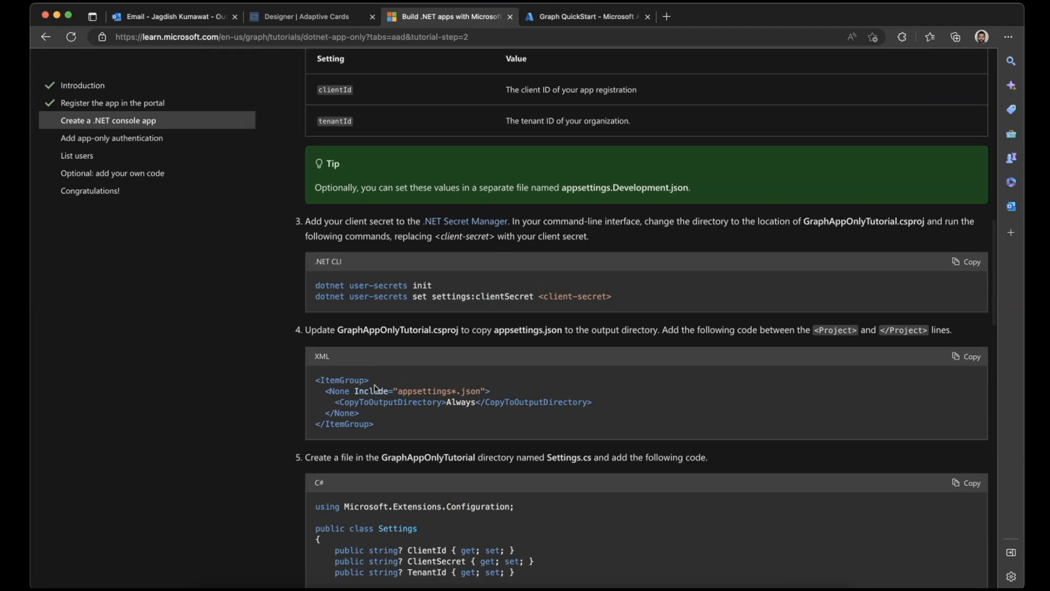
scroll(376, 389, down, 11)
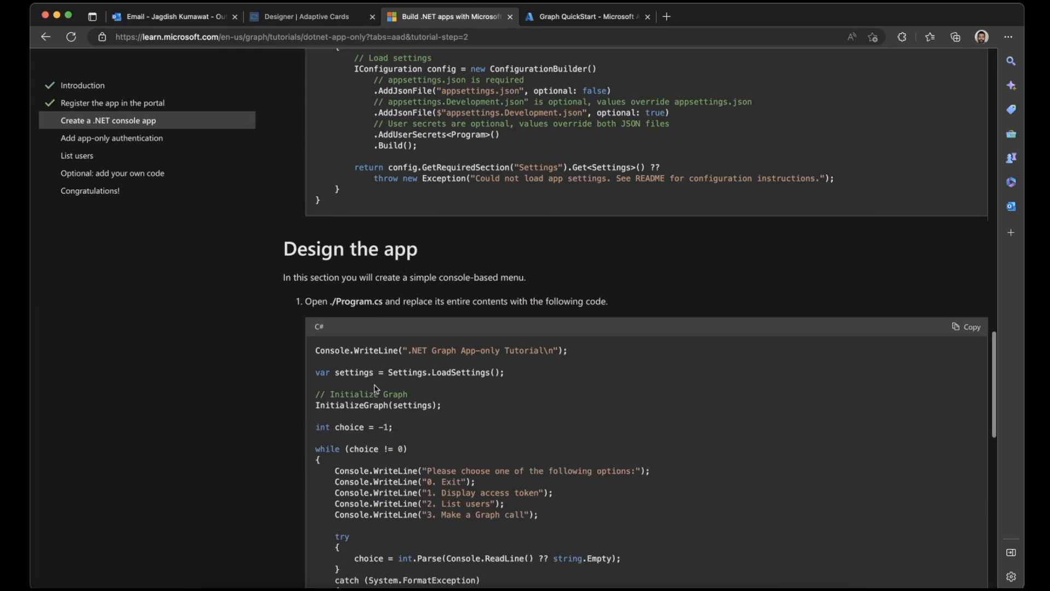
scroll(461, 208, up, 4)
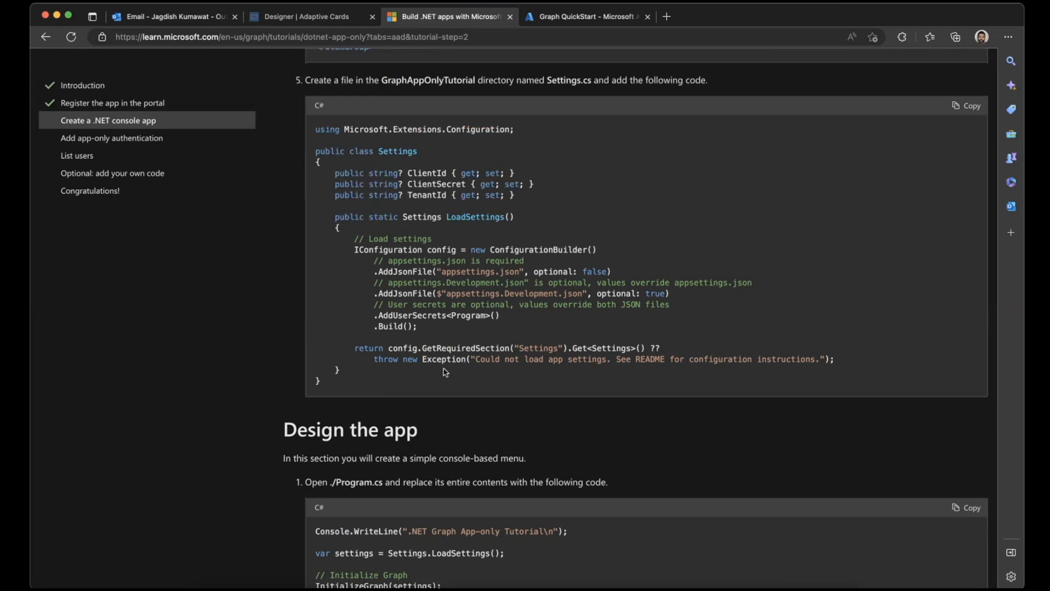
scroll(500, 311, down, 3)
scroll(499, 311, down, 14)
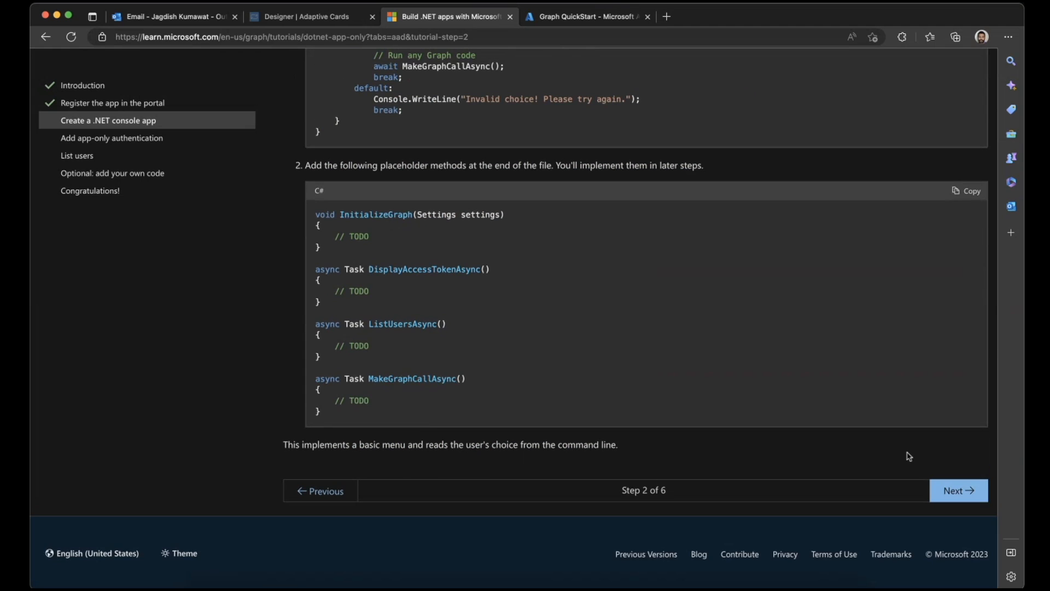
- Open the tutorial's "Add app-only authentication" section and examine its GraphHelper code and ClientSecretCredential test
click(87, 138)
scroll(345, 283, down, 12)
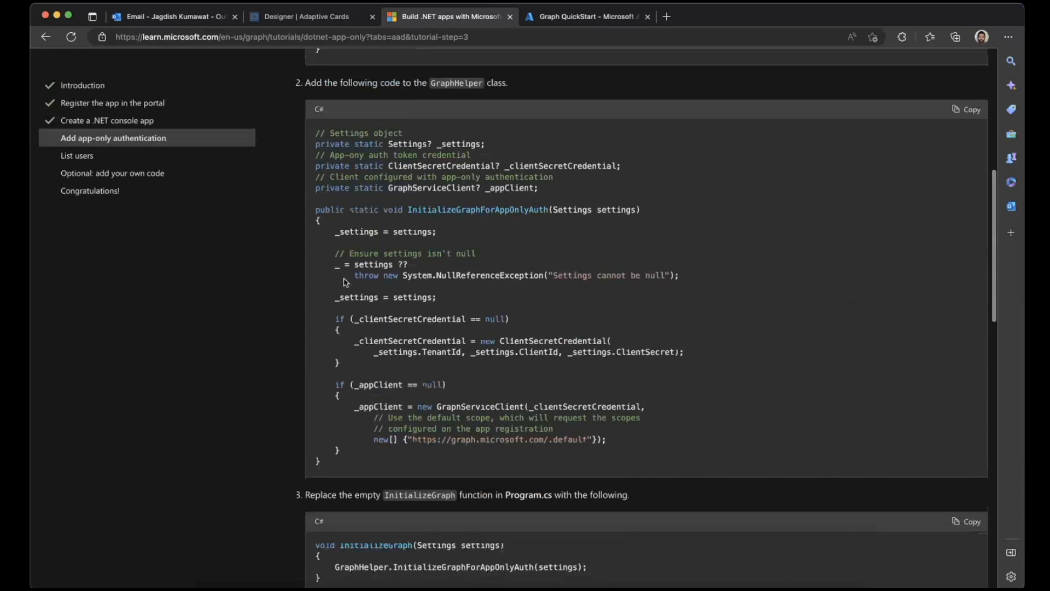
scroll(346, 282, up, 2)
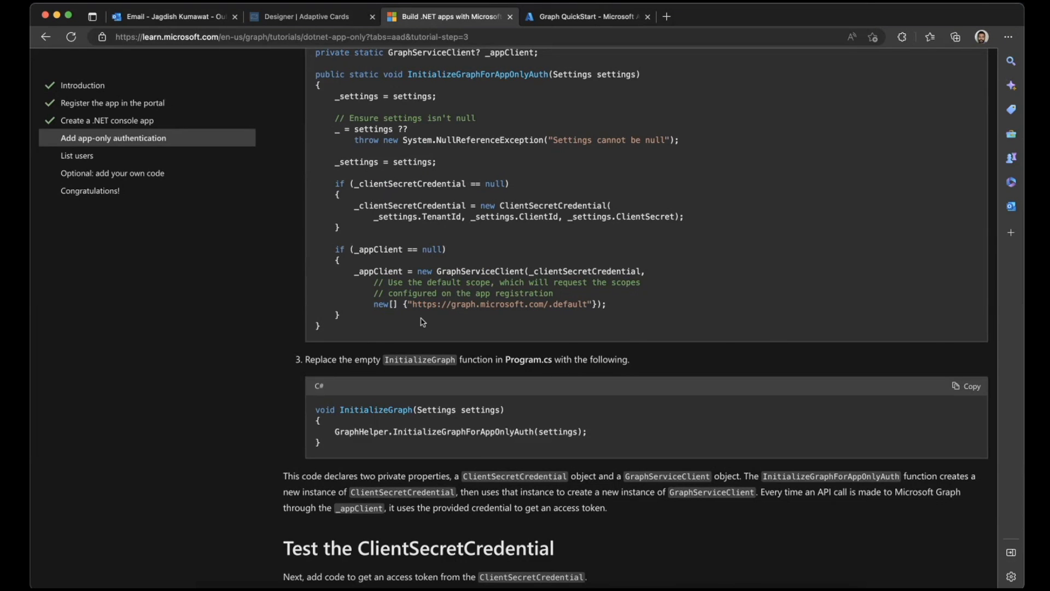
scroll(422, 322, down, 8)
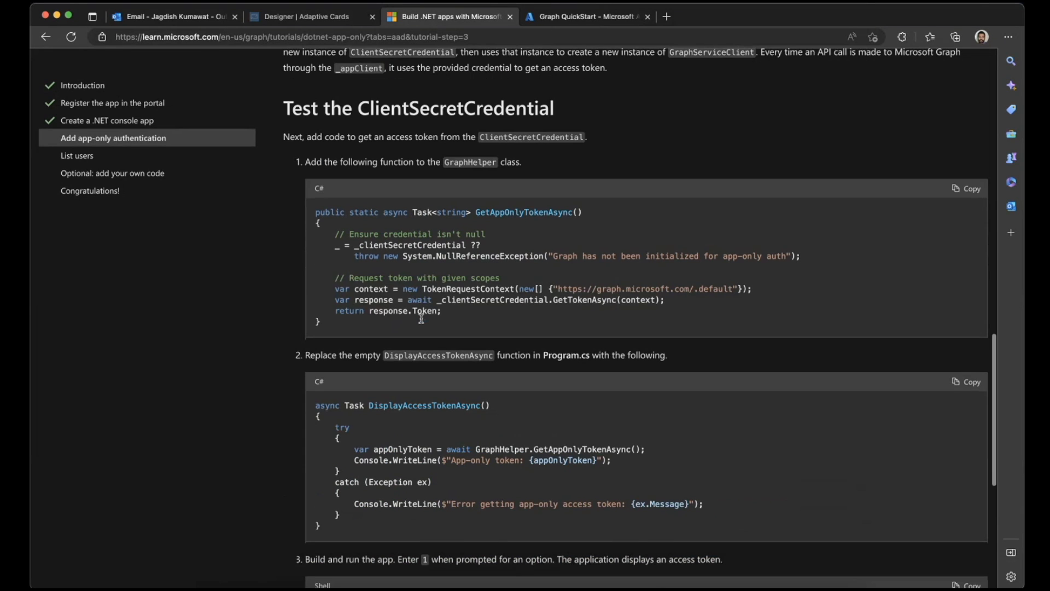
scroll(421, 319, down, 7)
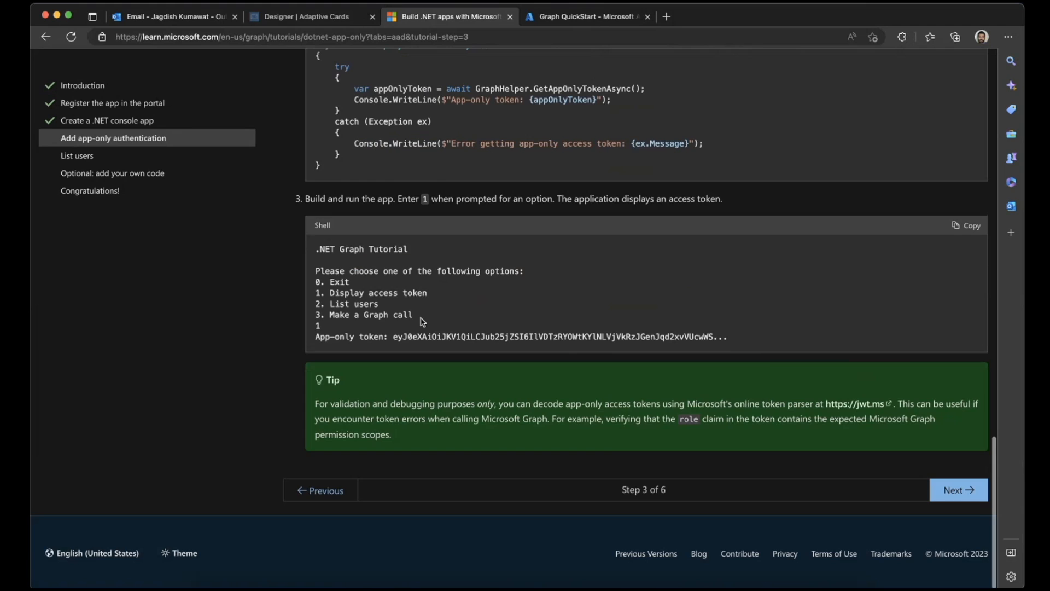
scroll(423, 321, up, 8)
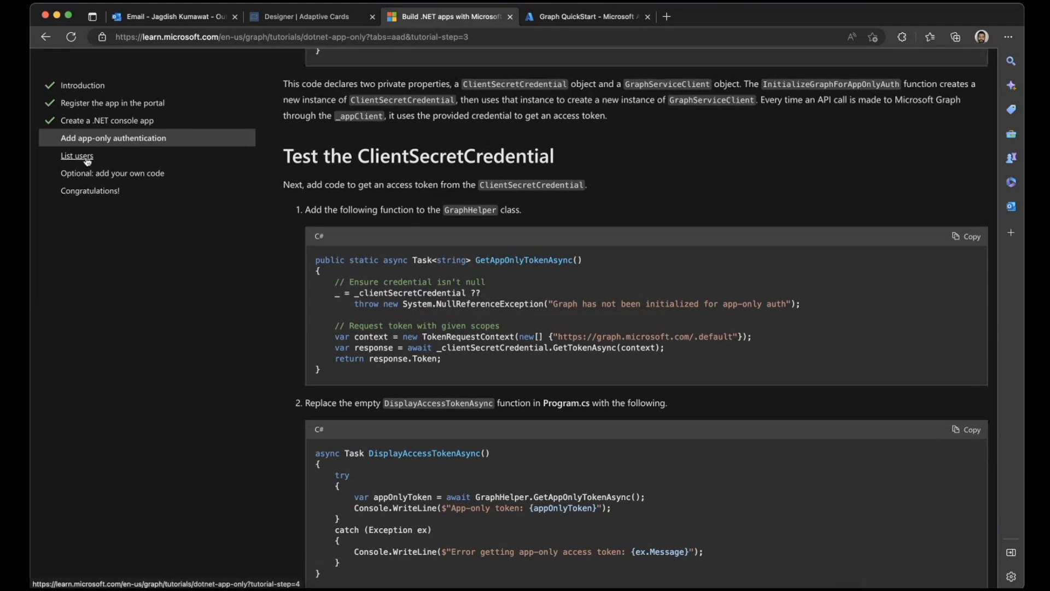
- Return to the Microsoft Graph overview and expand the Authentication and authorization topics under Develop
click(45, 35)
click(46, 35)
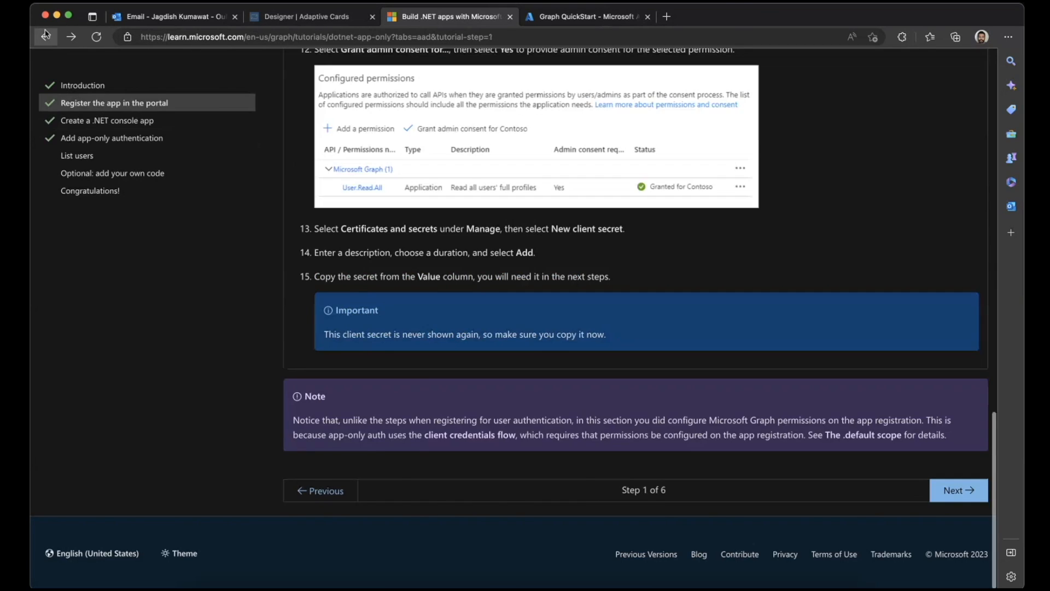
click(46, 35)
click(46, 35)
scroll(49, 377, down, 3)
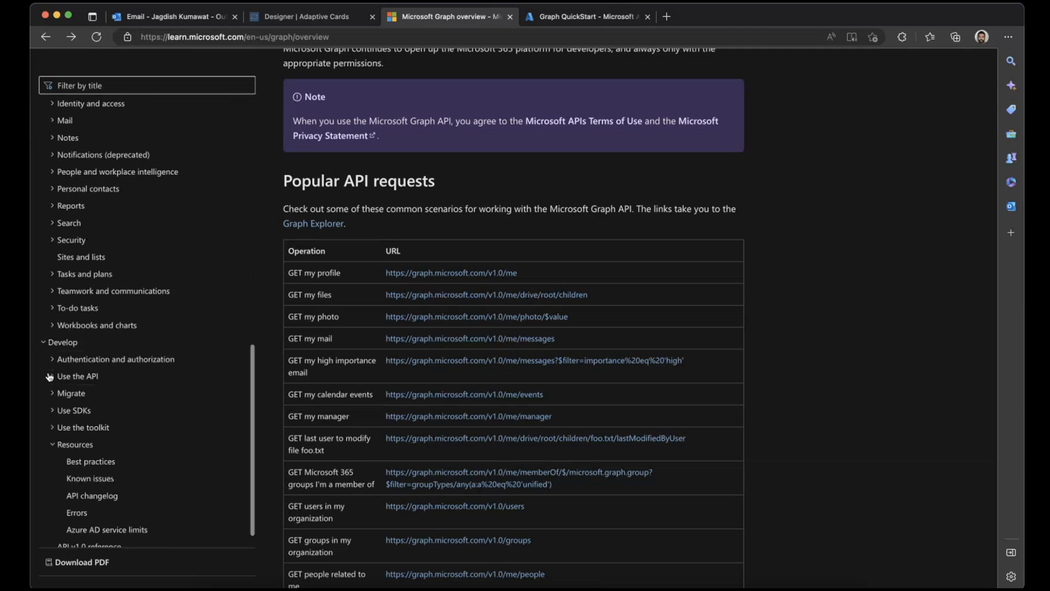
click(53, 335)
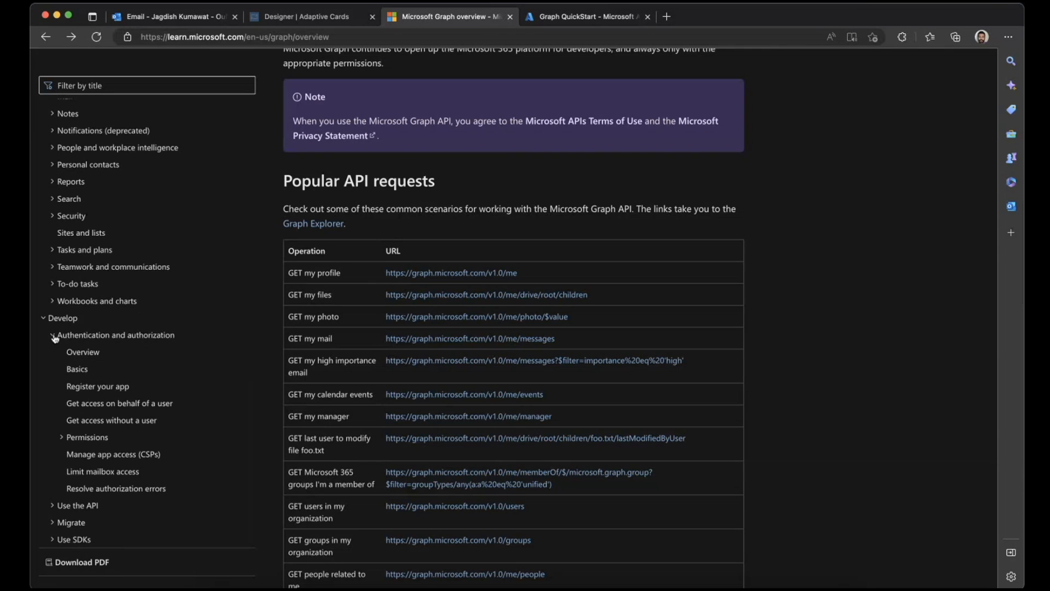
scroll(55, 338, down, 2)
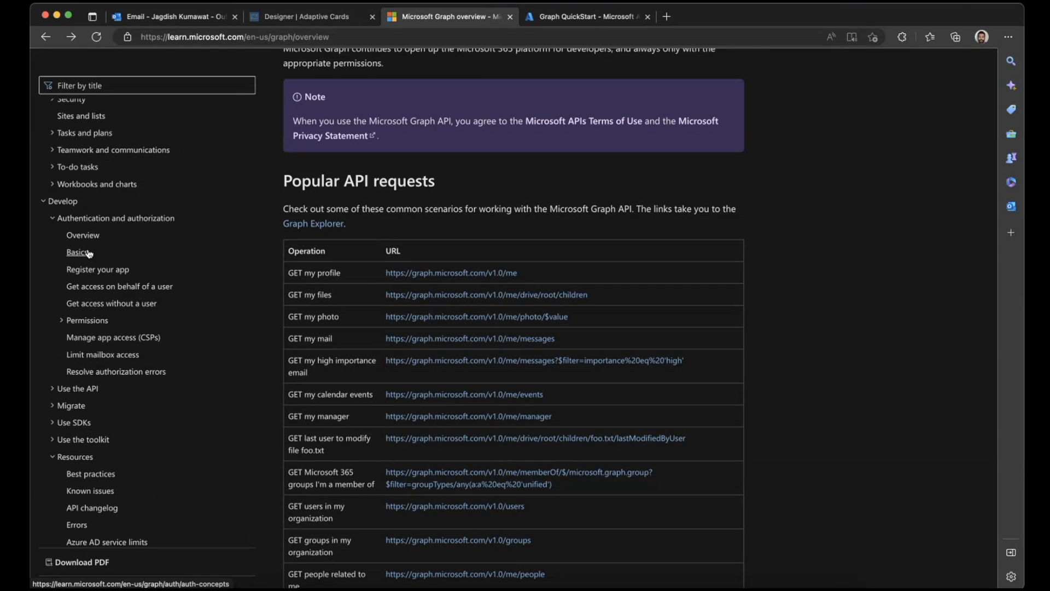
- Compare the "Get access on behalf of a user" and "Get access without a user" articles, examining the user-based authorization flow
click(113, 294)
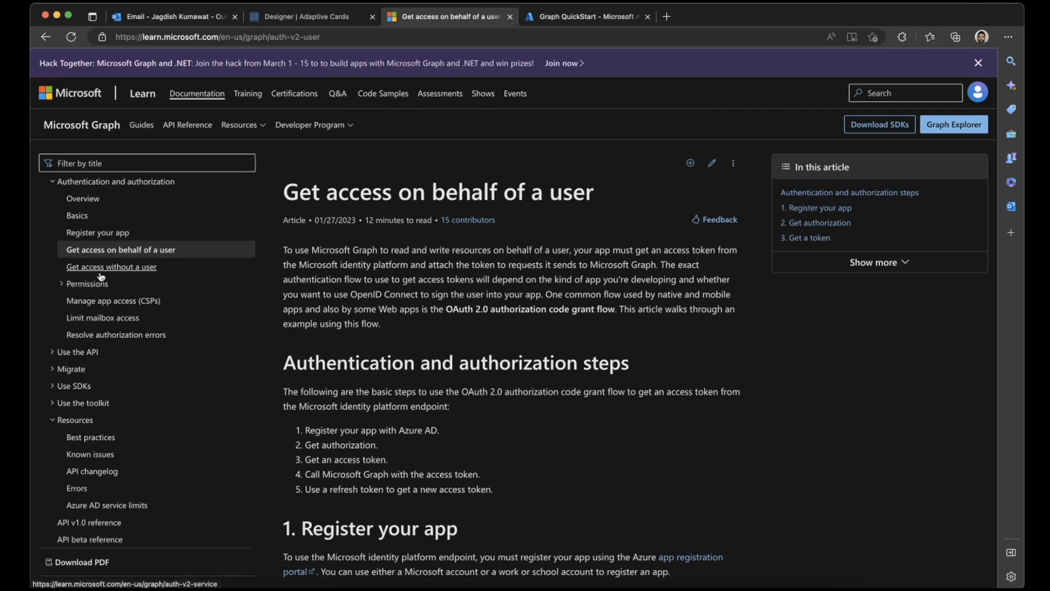
scroll(363, 251, down, 2)
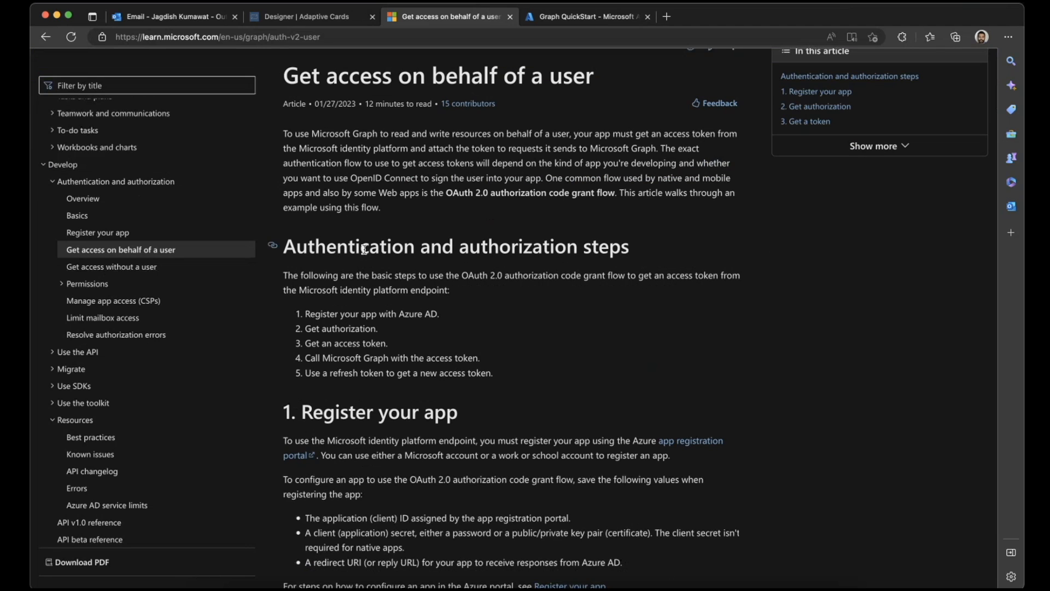
click(128, 268)
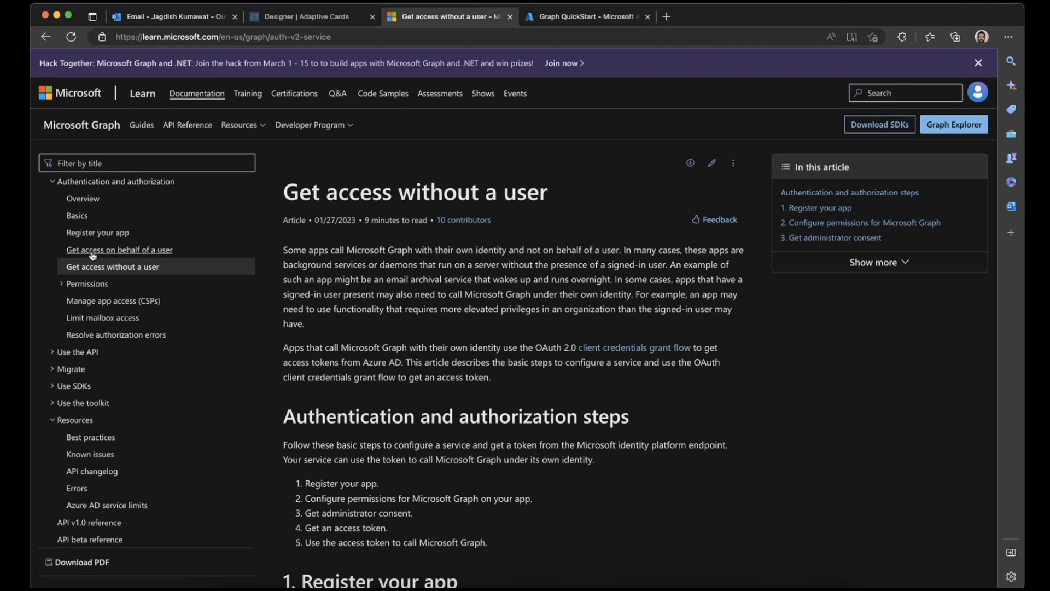
click(125, 253)
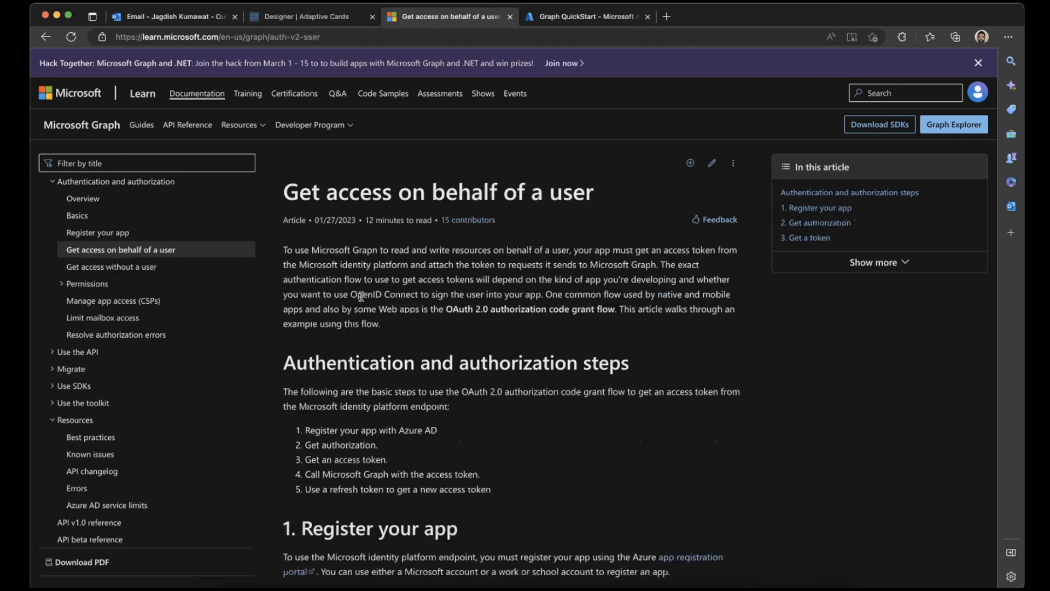
scroll(358, 309, down, 5)
scroll(358, 309, down, 5)
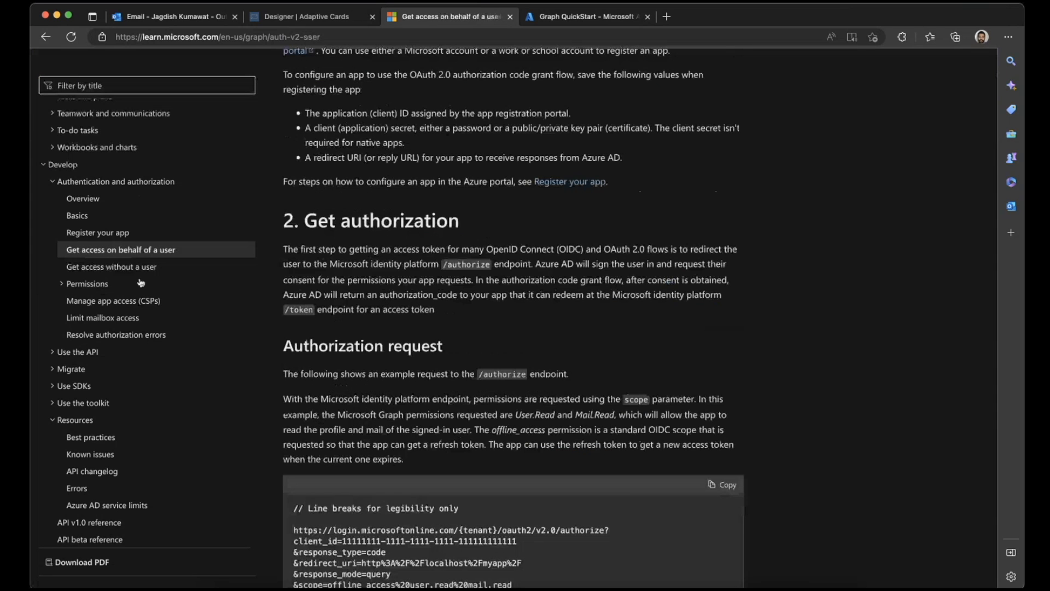
- Open the "Get access without a user" article and copy the endpoint URL from its access token request example
click(112, 268)
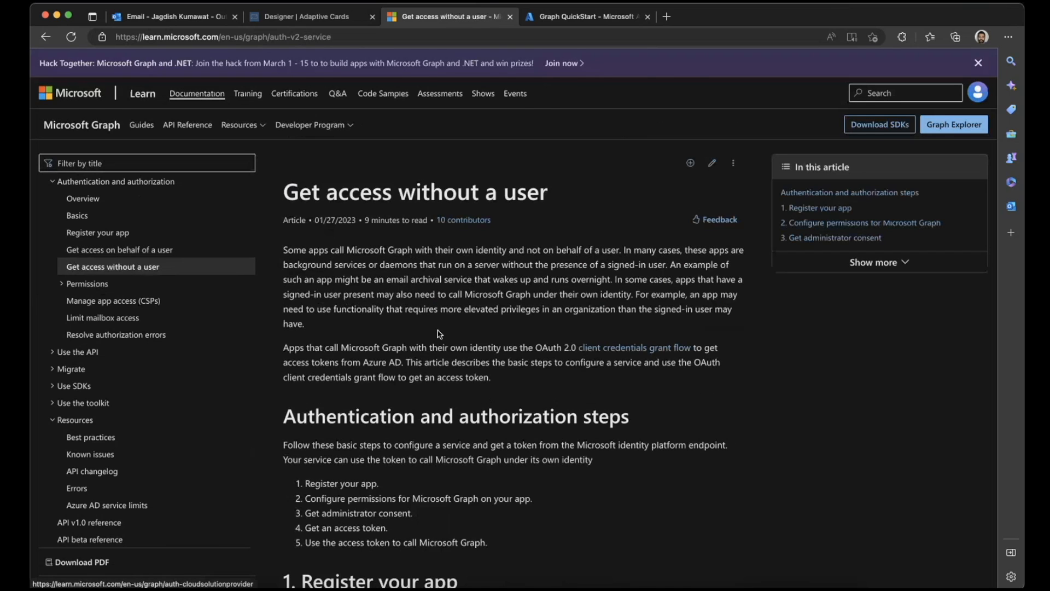
scroll(441, 334, down, 5)
scroll(441, 334, down, 13)
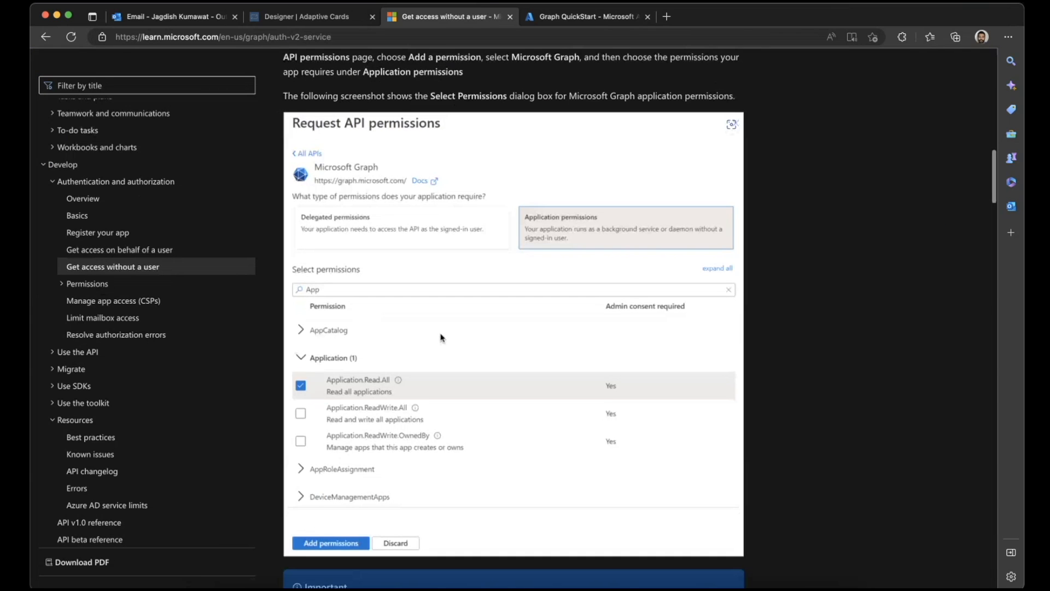
scroll(442, 337, down, 14)
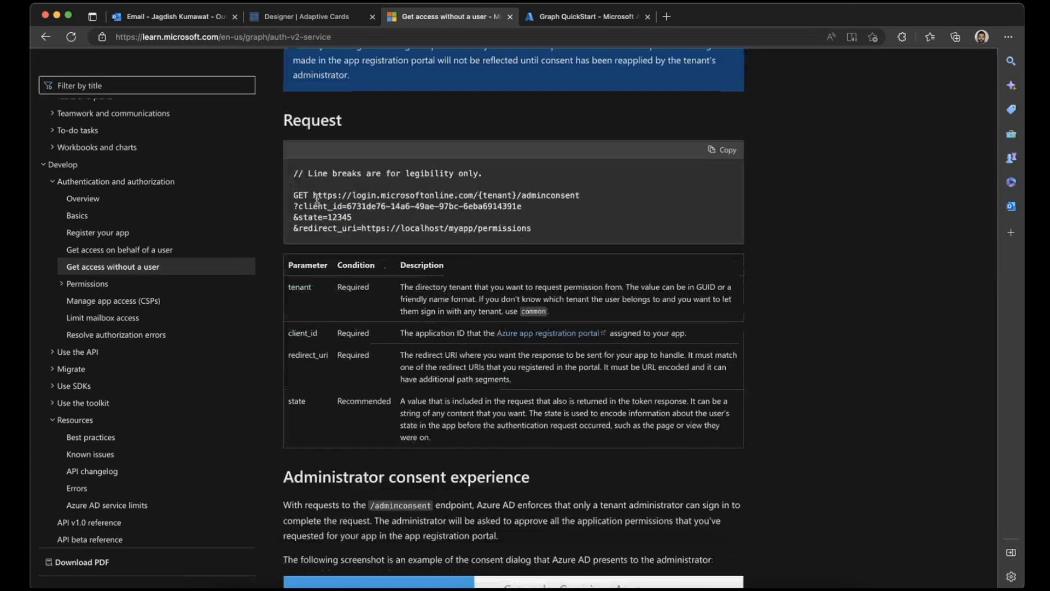
scroll(313, 195, down, 20)
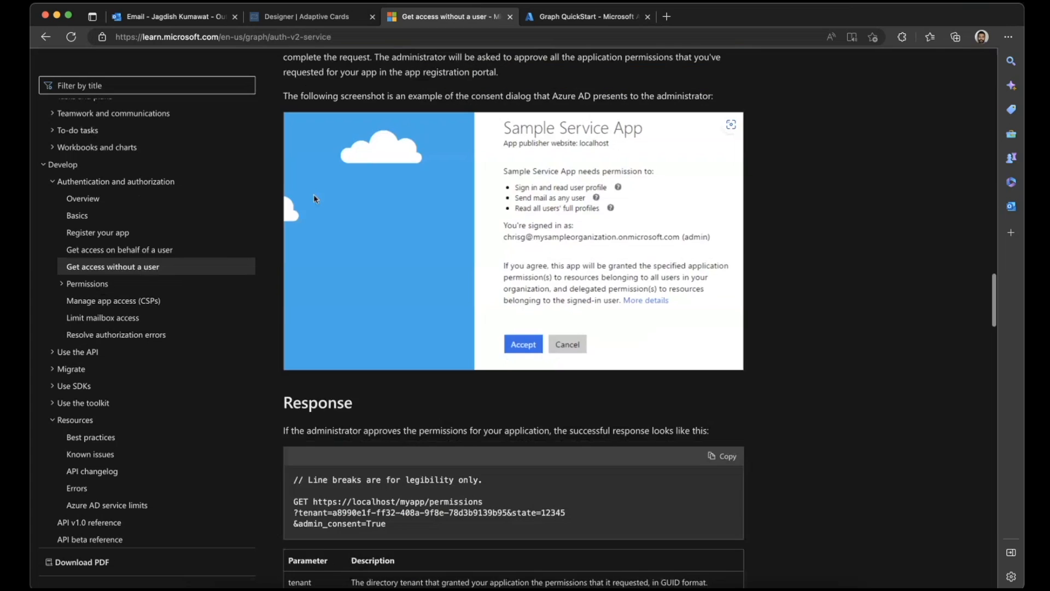
scroll(314, 195, up, 1)
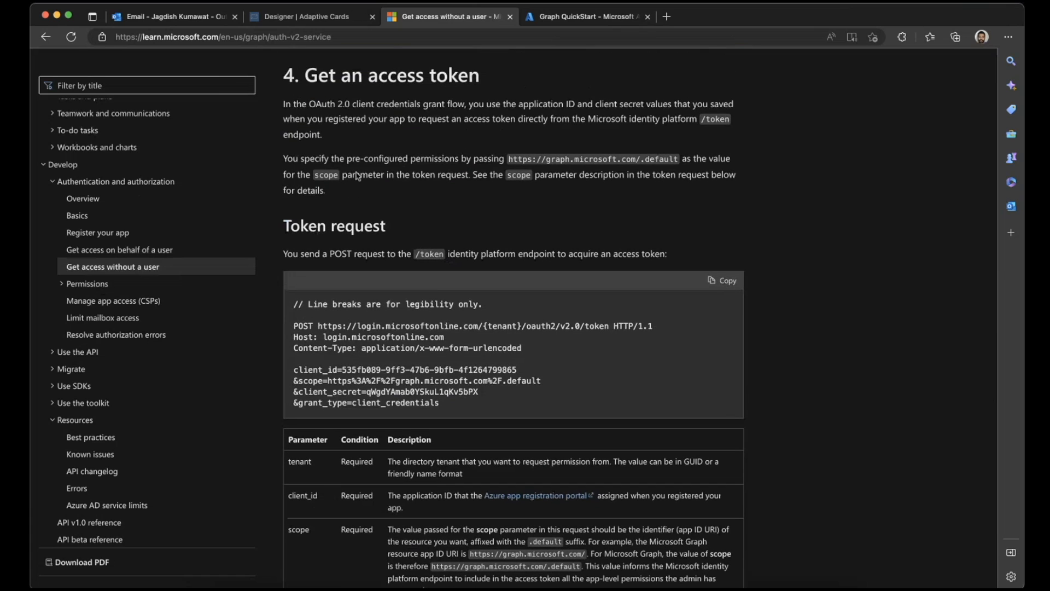
drag(320, 327, 609, 328)
key(super+c)
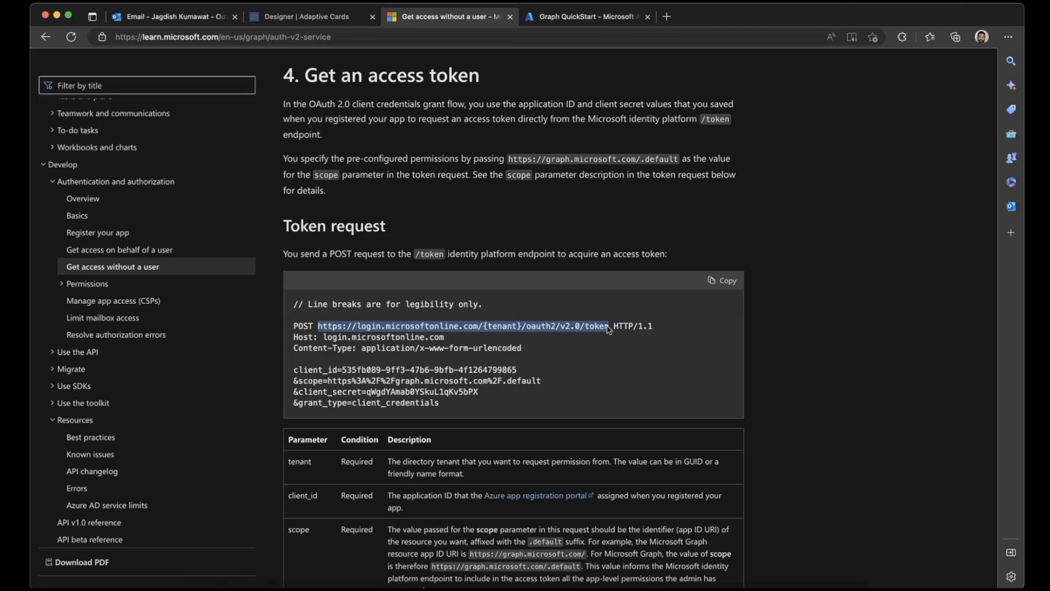
- Switch to Postman and add a request named "Graph Access Token" to the Azure Graph collection
click(760, 588)
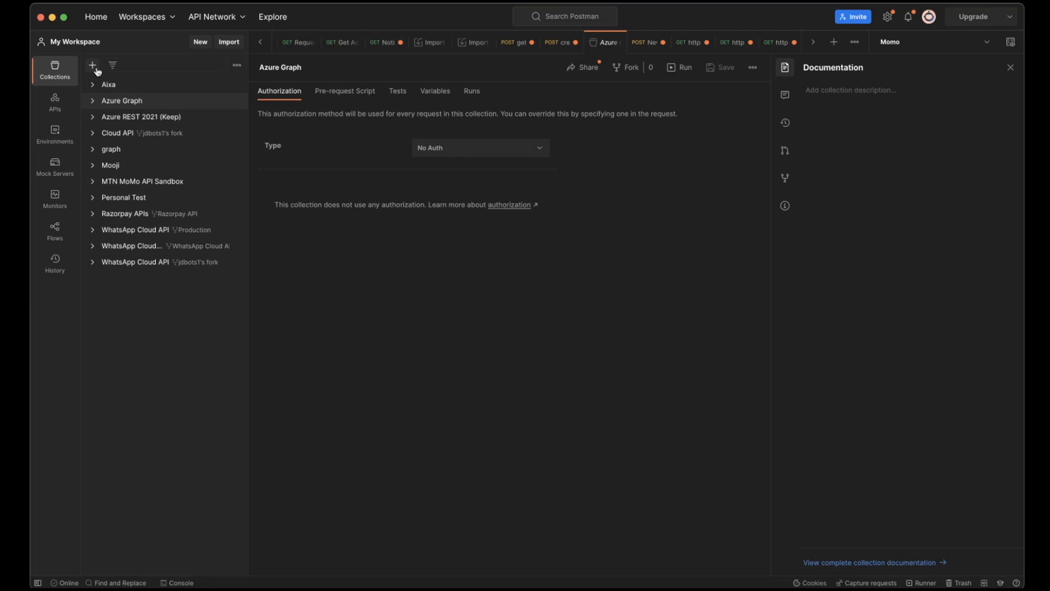
click(93, 100)
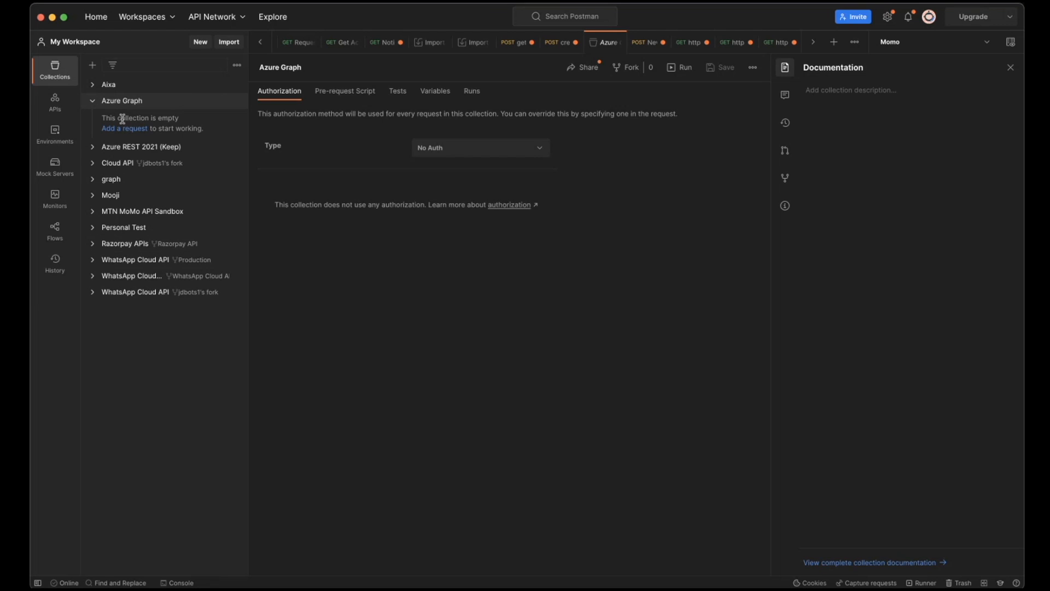
click(120, 131)
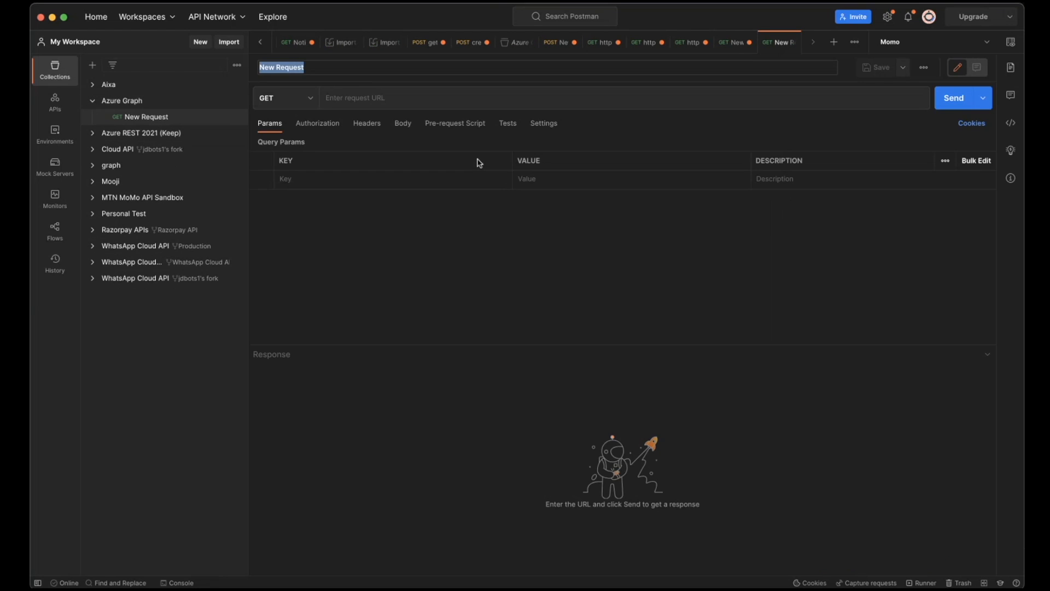
text(Graph Access Token)
key(Return)
click(312, 102)
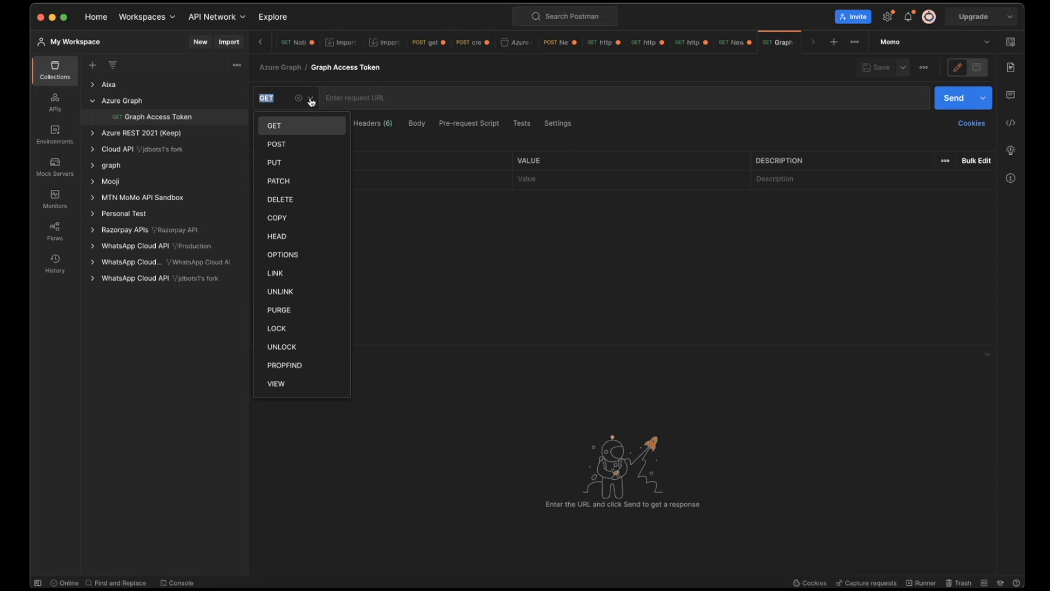
click(300, 143)
click(389, 98)
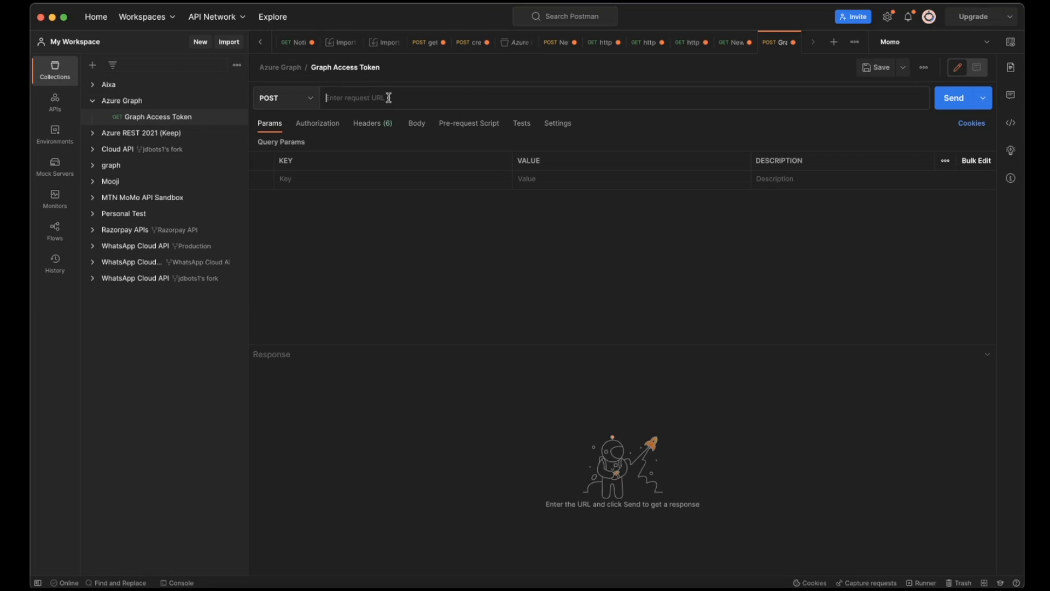
key(super+v)
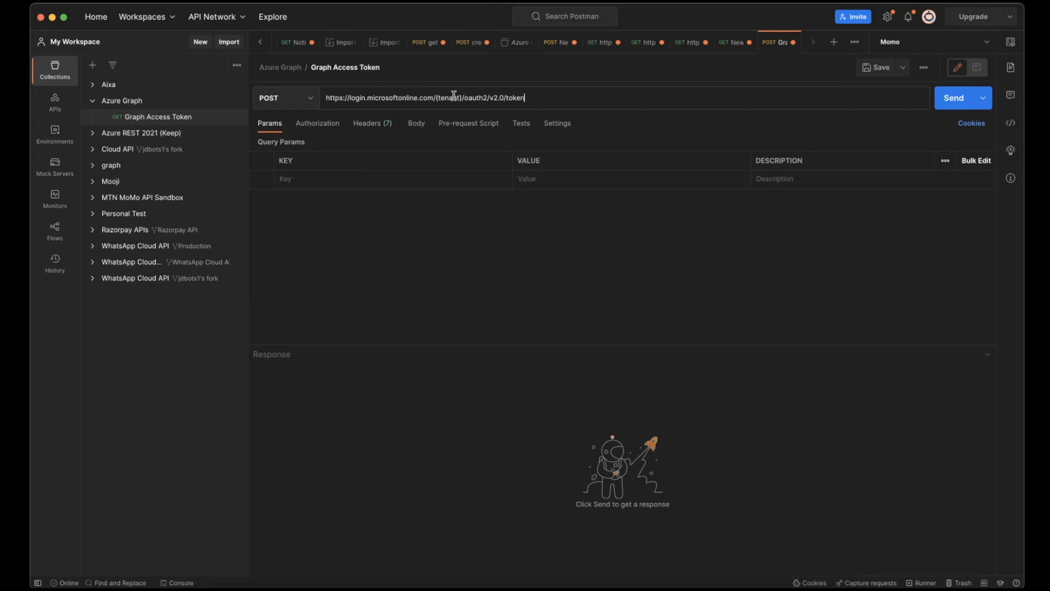
- Create a new Postman environment named "Graph API"
click(55, 136)
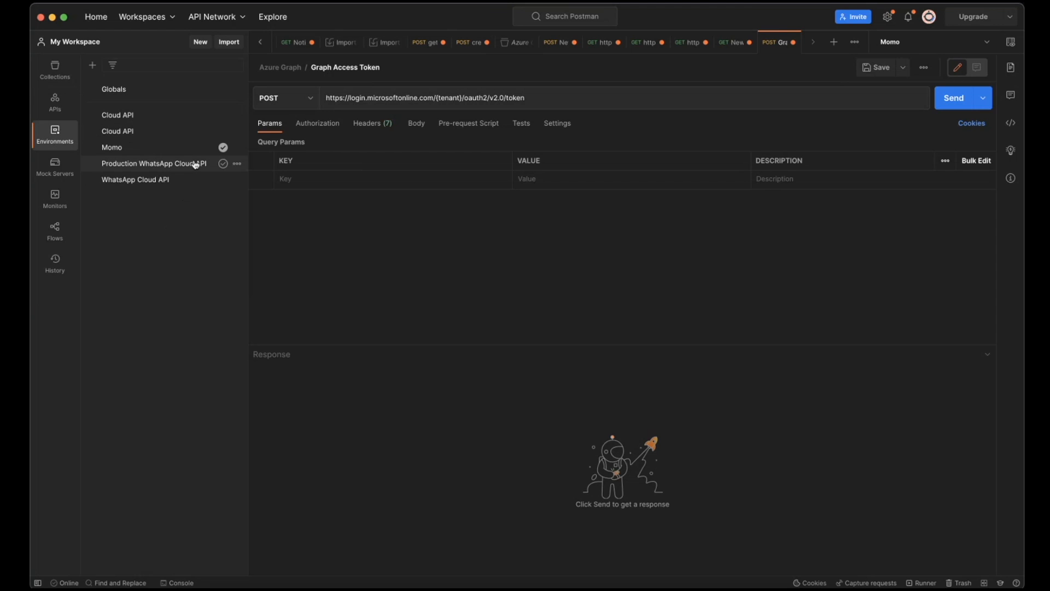
click(93, 66)
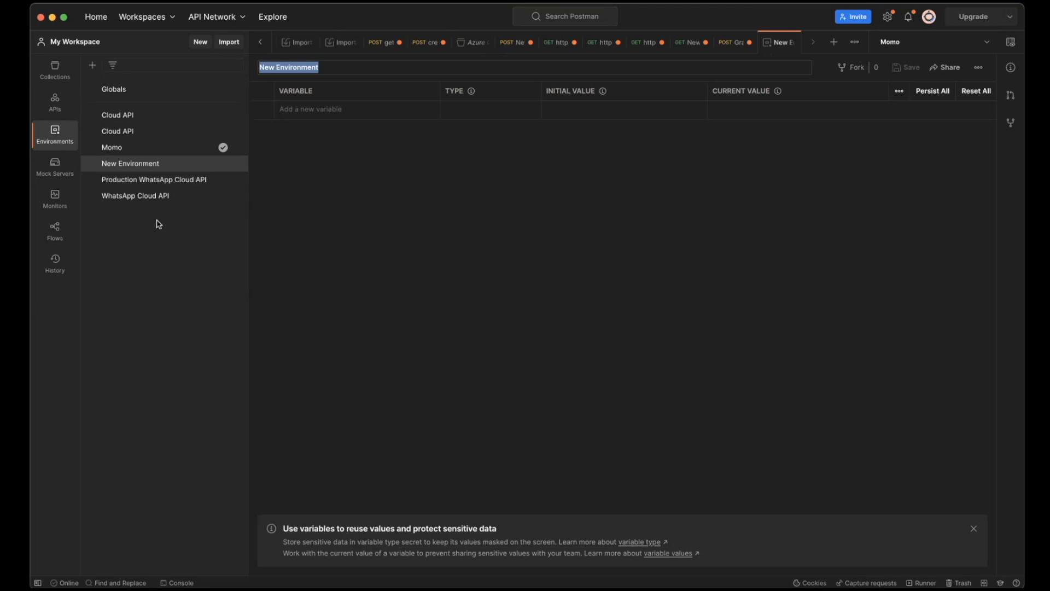
text(G)
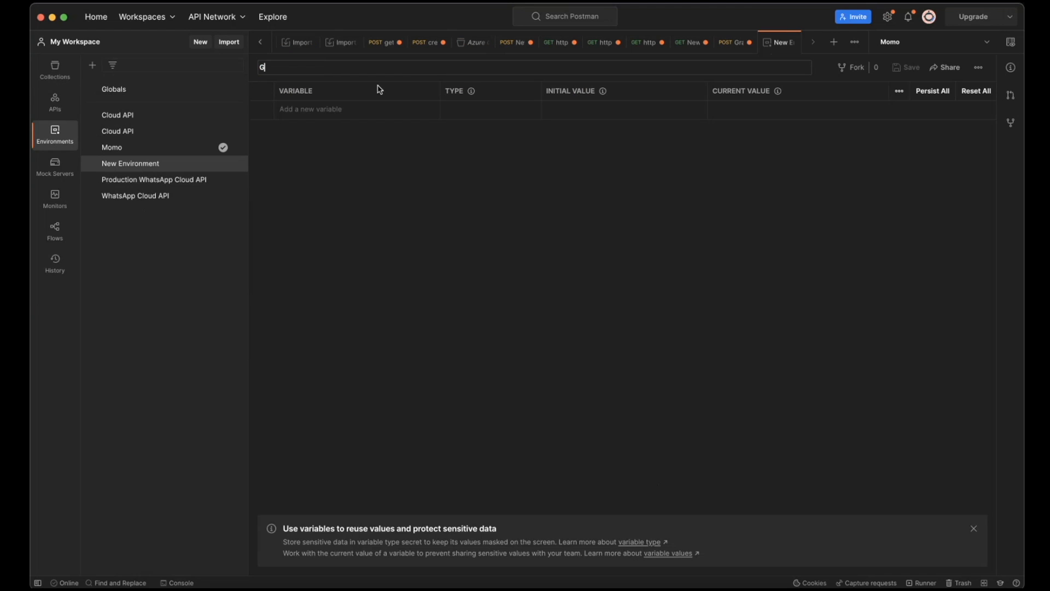
text(raph API)
key(Return)
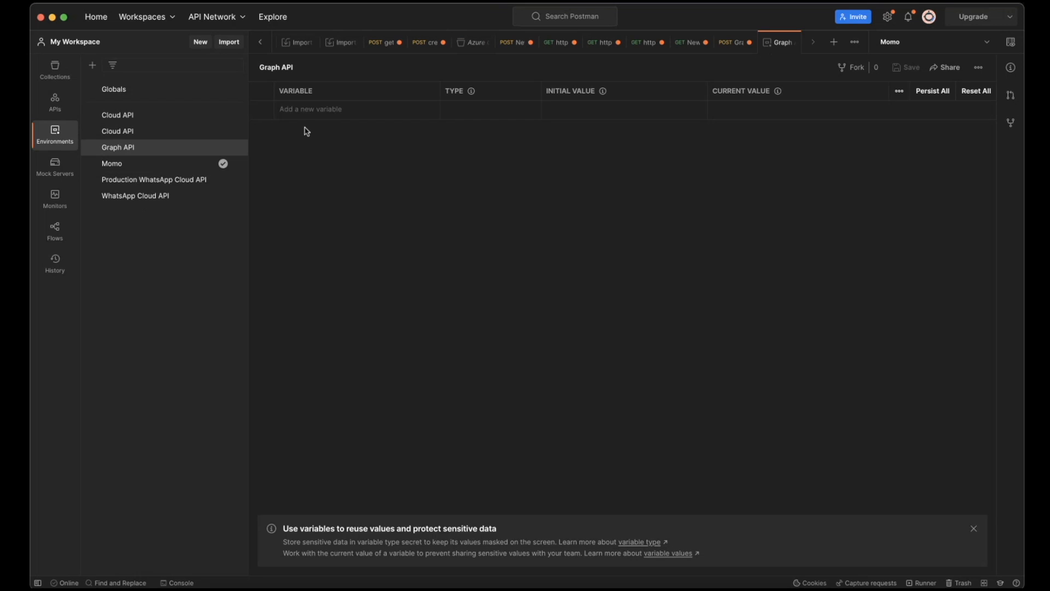
- Add a variable named tenantId to the Graph API environment
click(317, 109)
text(tenantId)
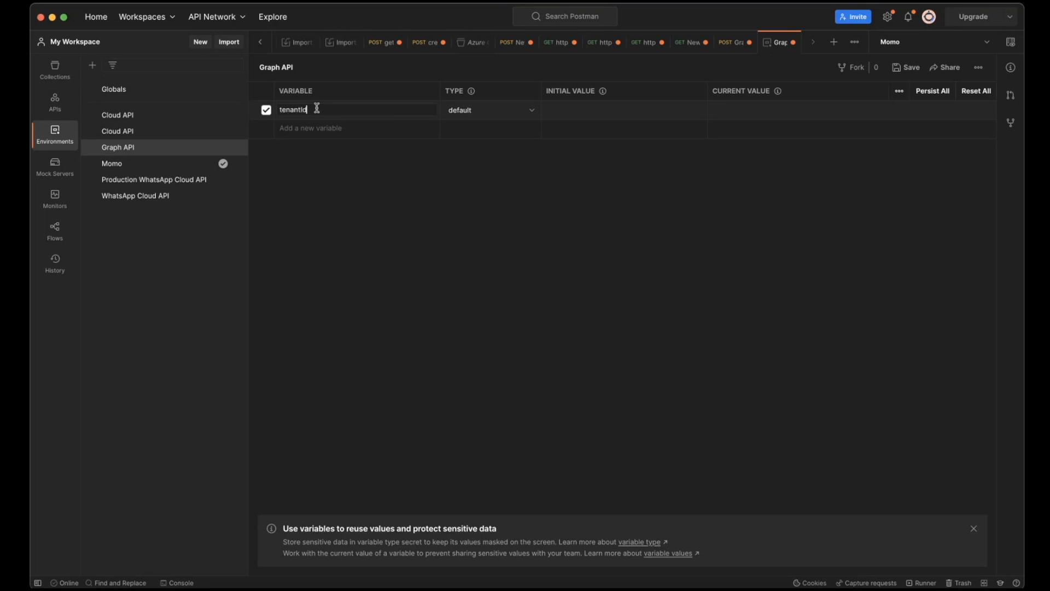
click(593, 110)
- Switch to the Azure portal, open the Graph QuickStart app's overview and copy its Directory (tenant) ID
key(super+Tab)
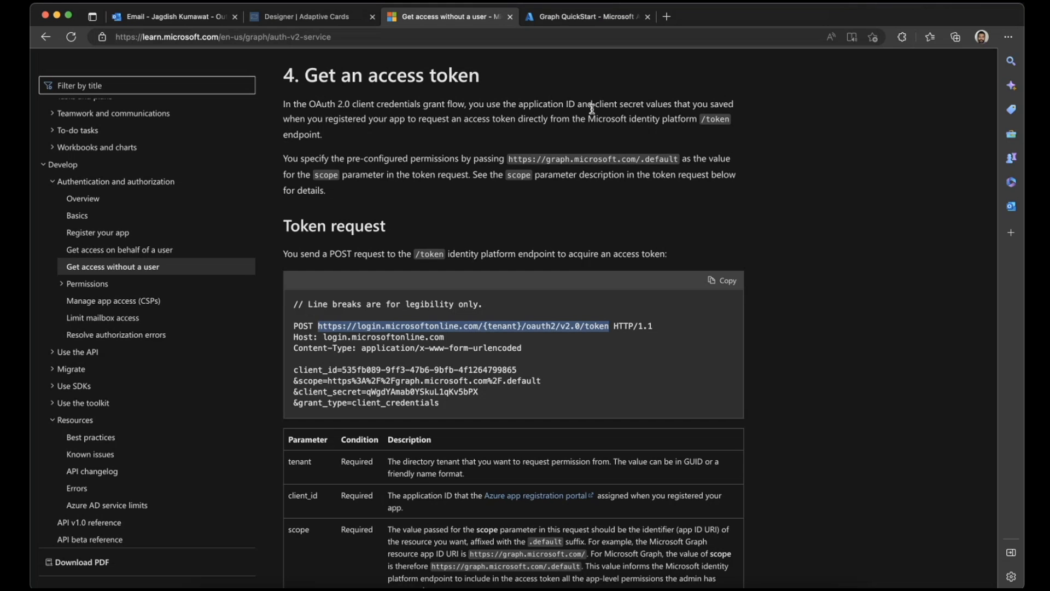
click(583, 17)
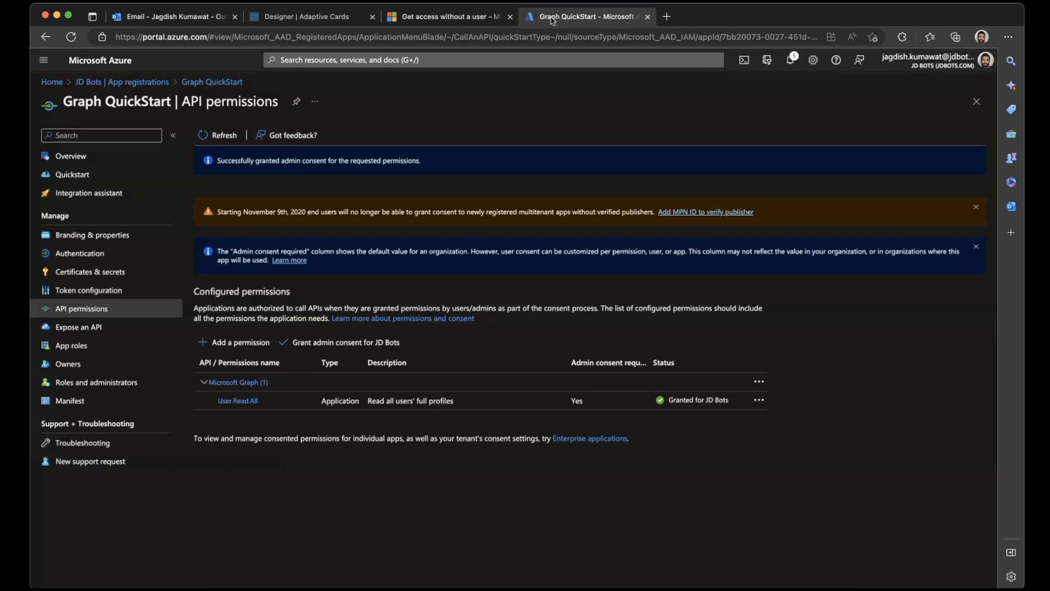
click(137, 156)
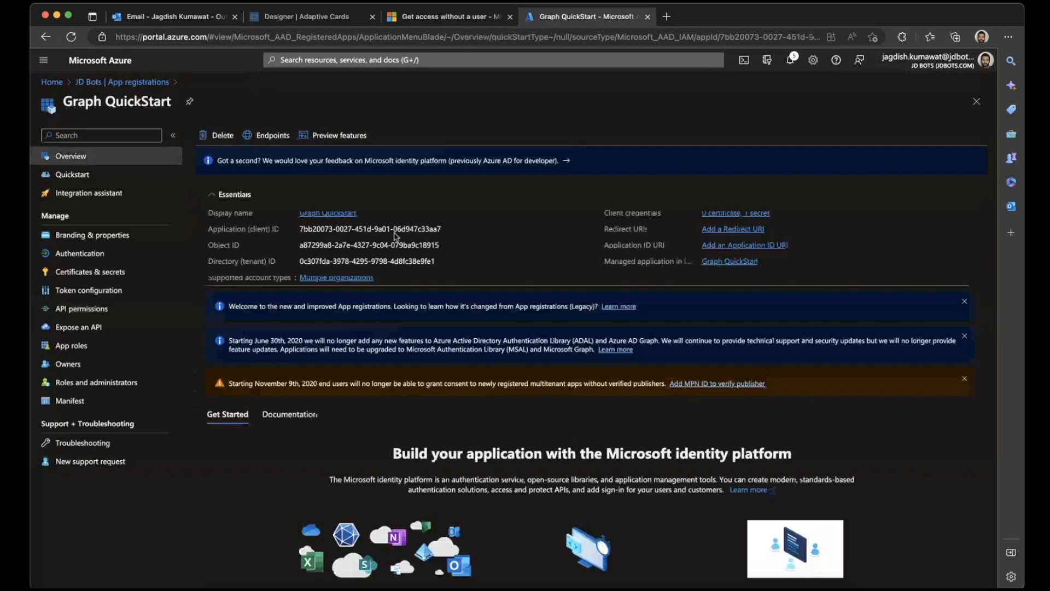
click(448, 230)
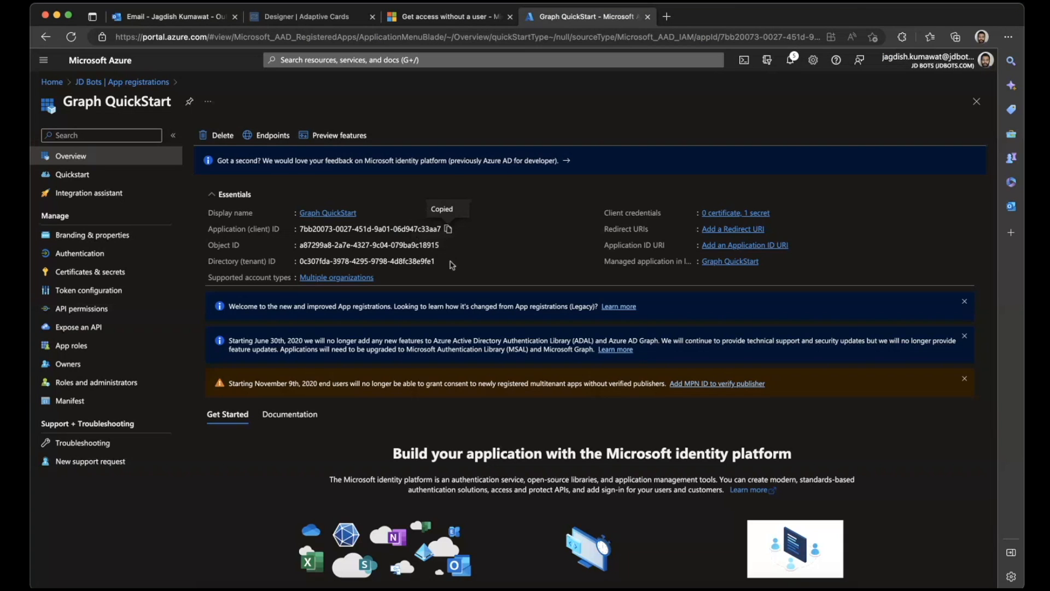
click(441, 261)
- Paste the copied directory ID as the initial value of tenantId in Postman and save the Graph API environment
click(594, 109)
key(super+v)
click(631, 144)
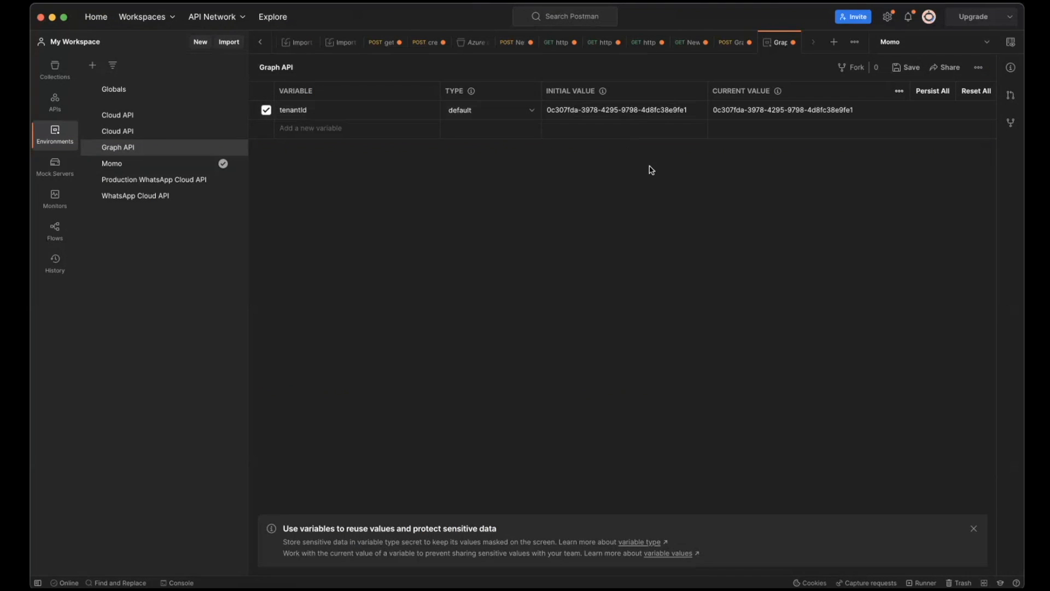
click(916, 73)
- Replace {tenant} in the Graph Access Token request URL with the variable {{tenantId}}
click(722, 50)
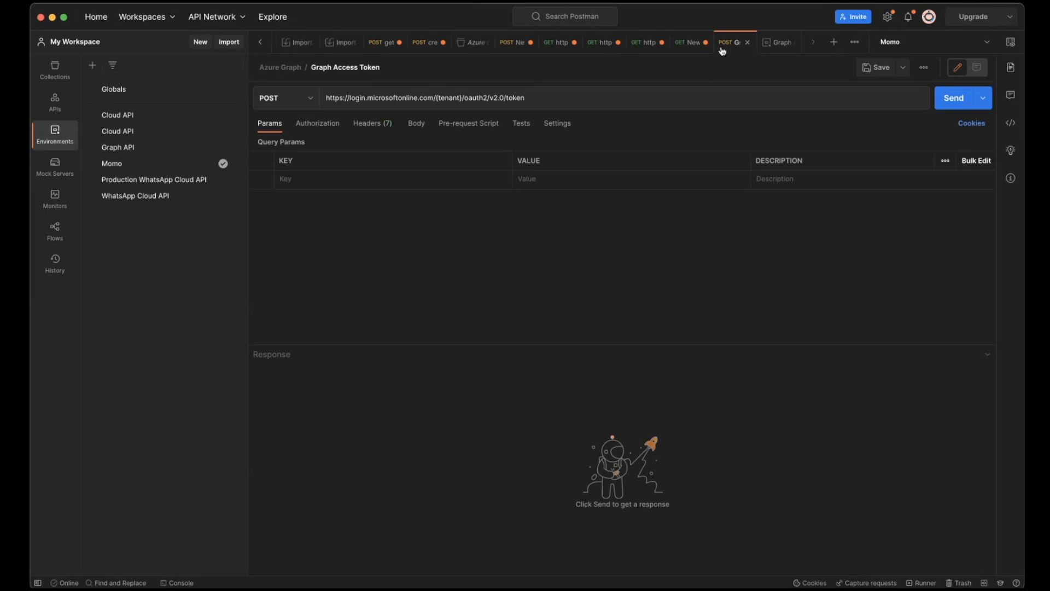
click(463, 98)
drag(462, 98, 436, 98)
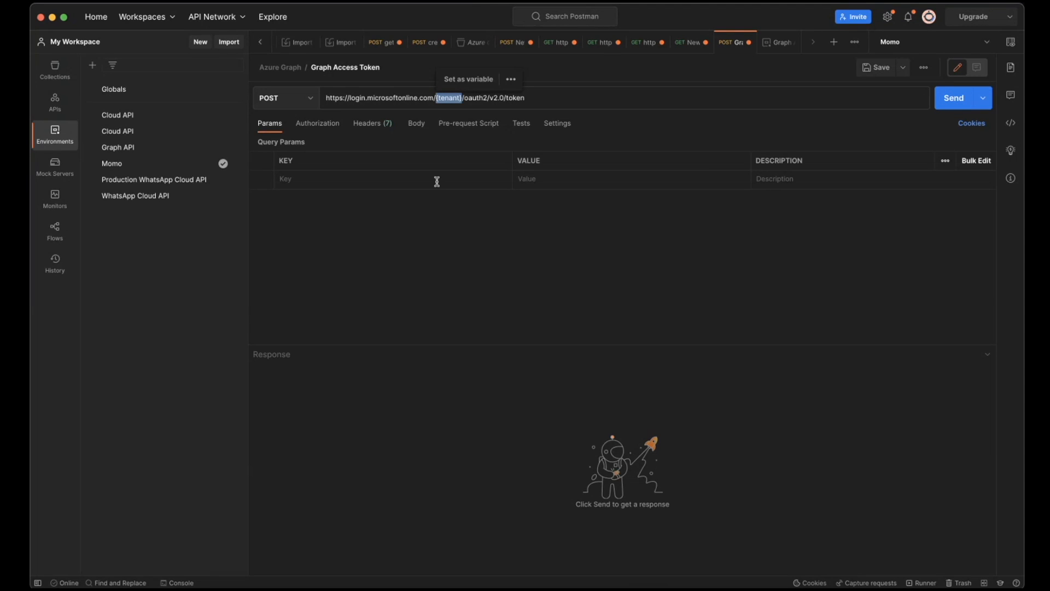
text({{)
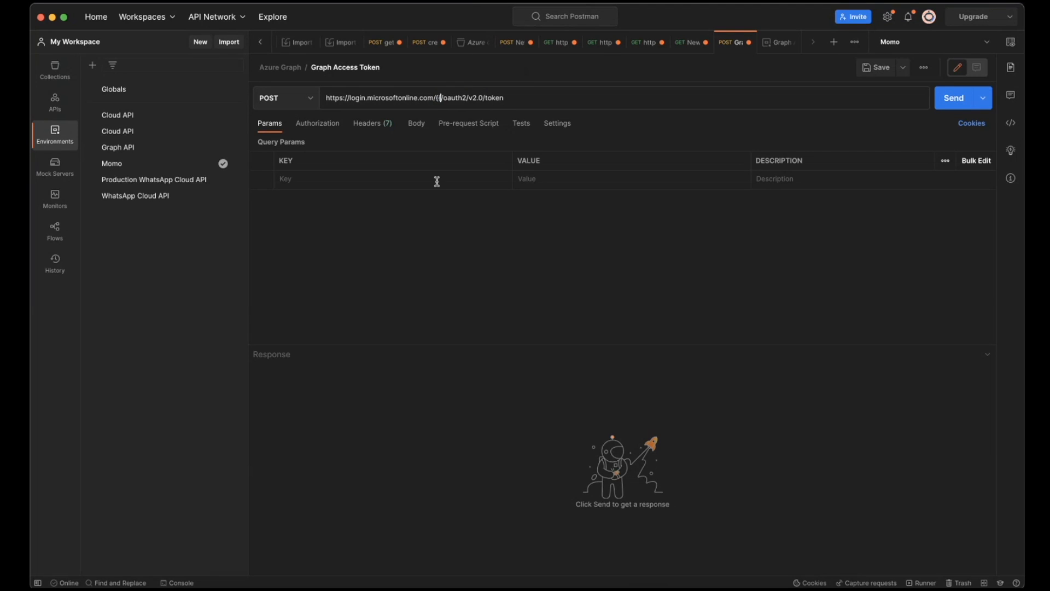
text(tenantId}})
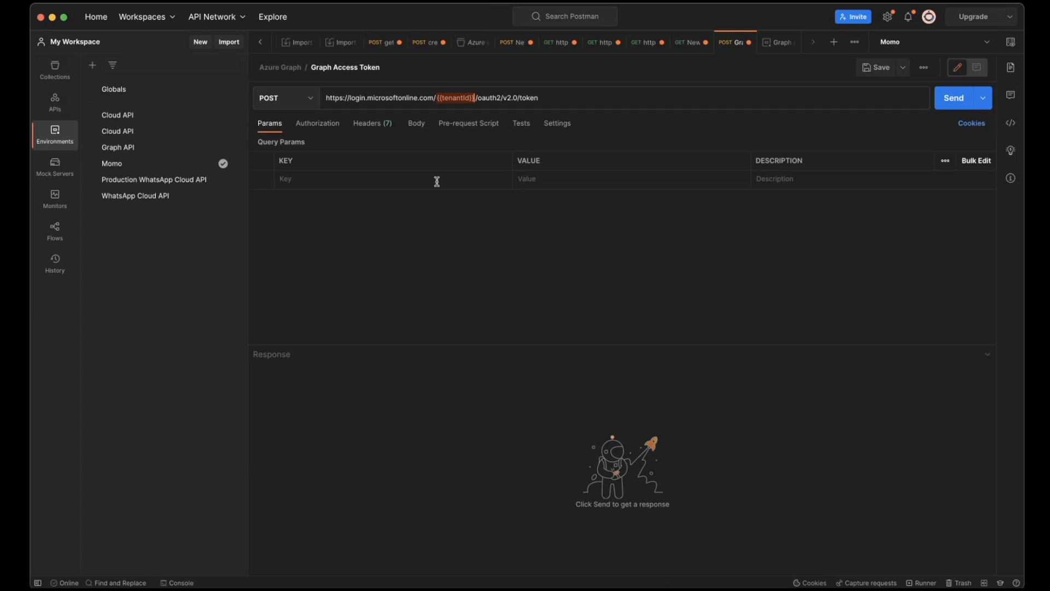
click(457, 99)
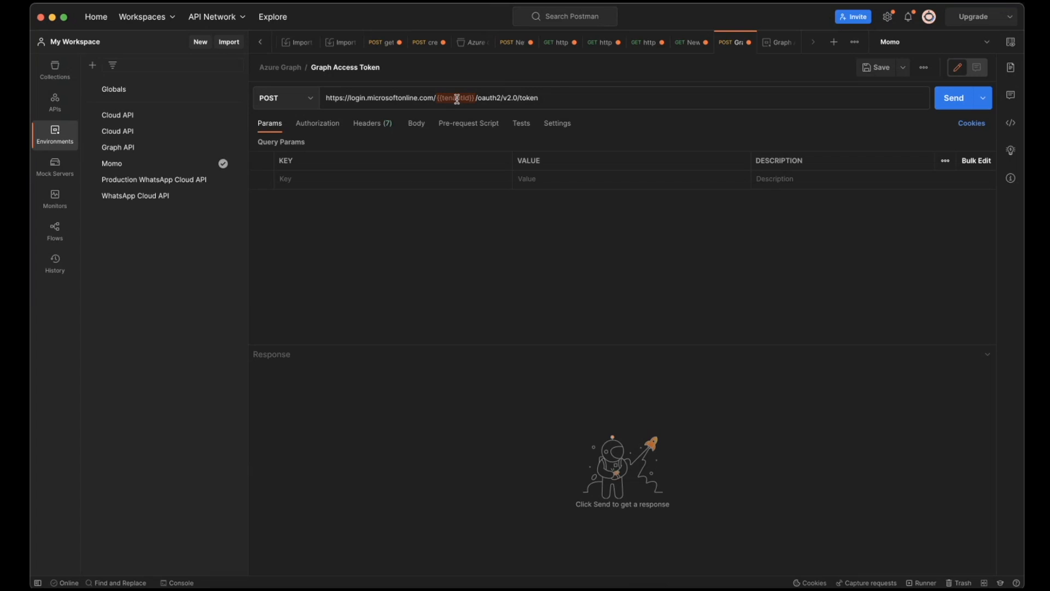
mouse_move(457, 99)
- Make Graph API the active environment for the Graph Access Token request and save the request
click(49, 69)
click(134, 104)
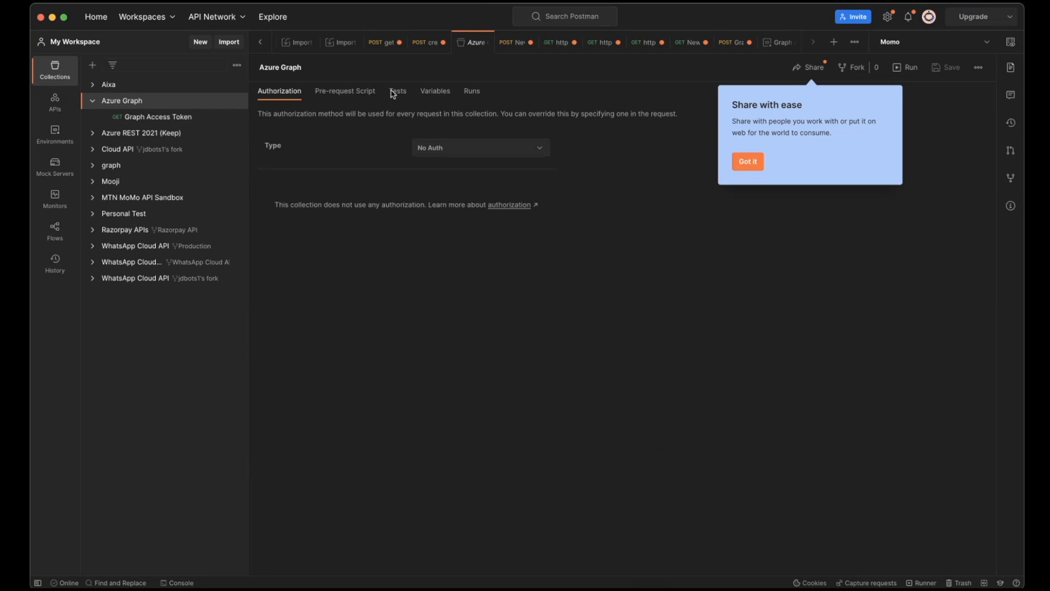
click(151, 117)
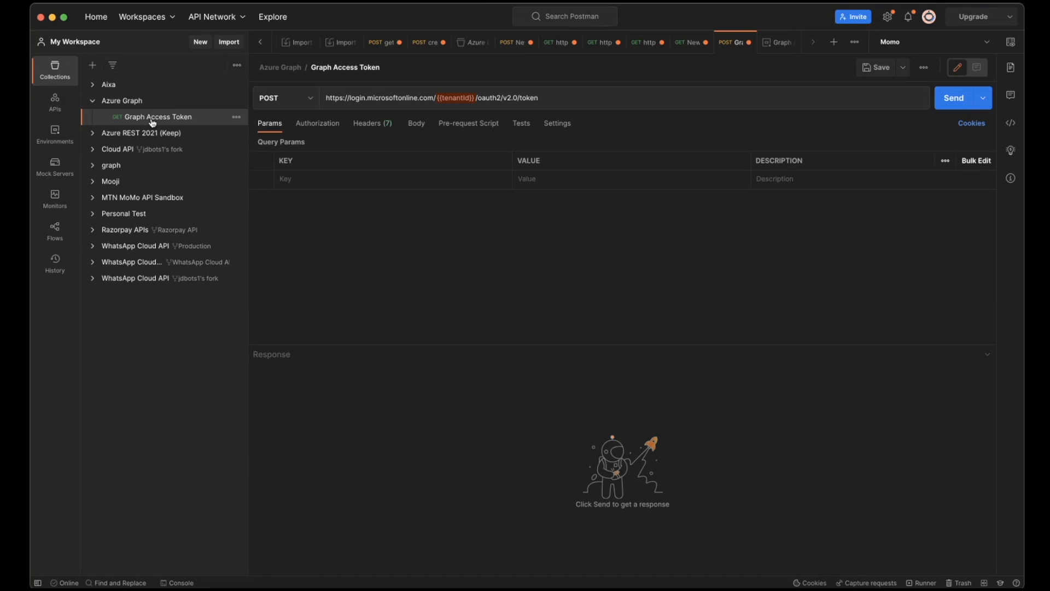
click(987, 44)
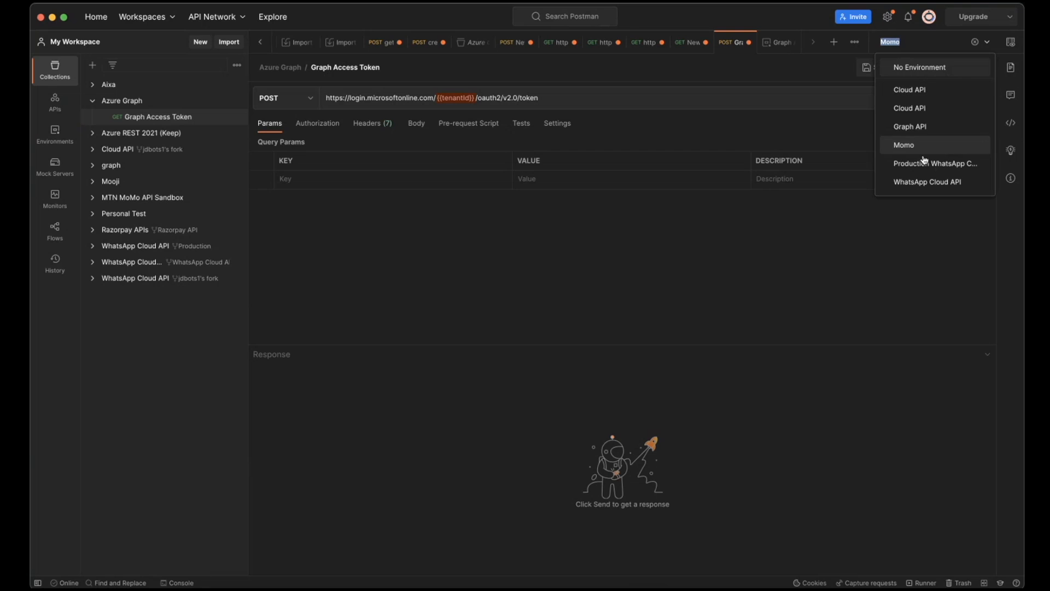
click(922, 127)
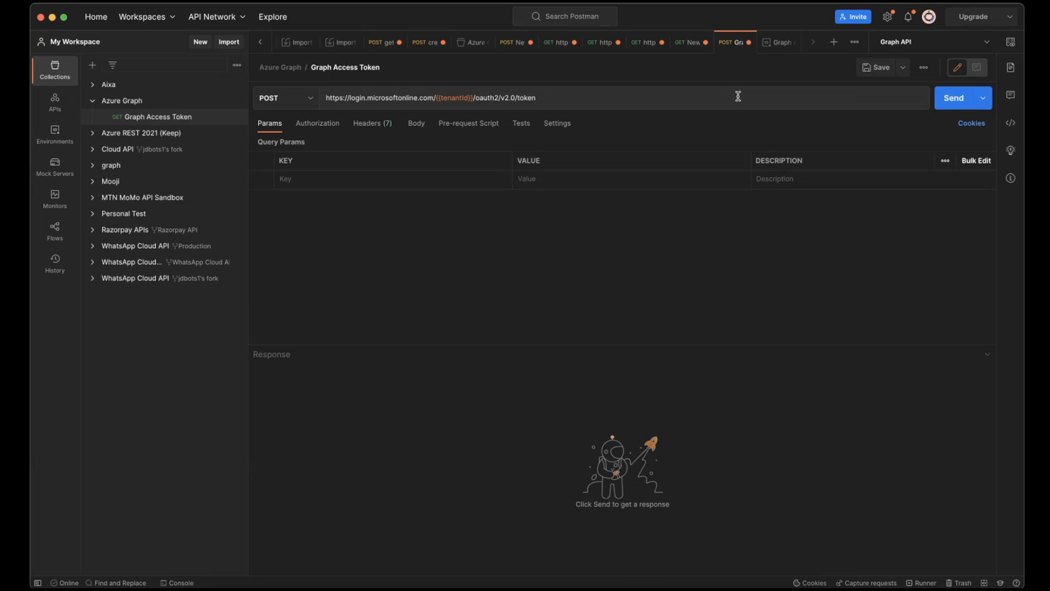
click(878, 68)
- Copy the Content-Type header name from the token request example in the "Get access without a user" article and return to Postman
click(392, 125)
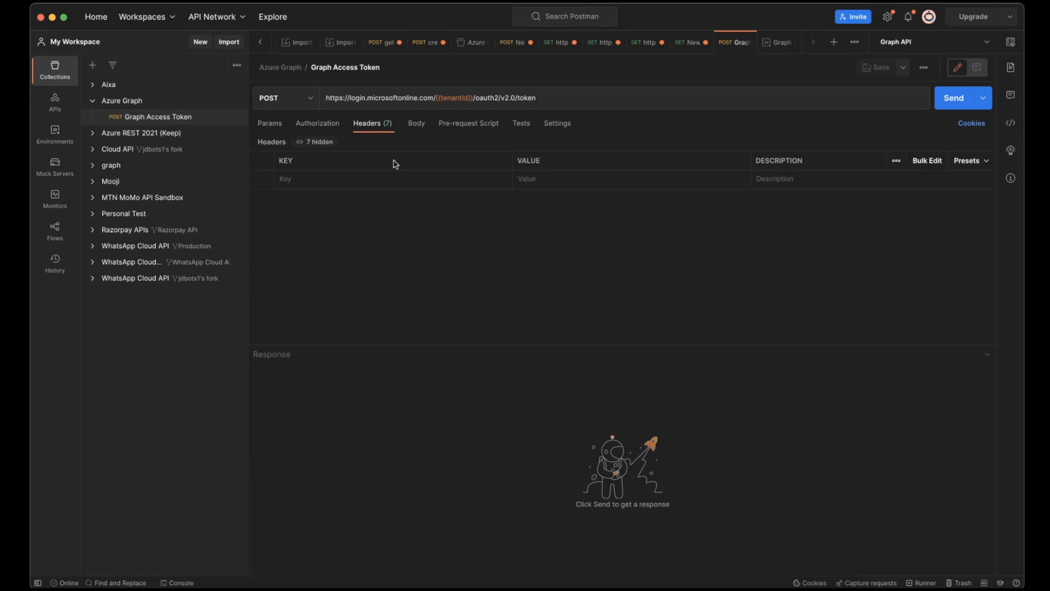
key(super+Tab)
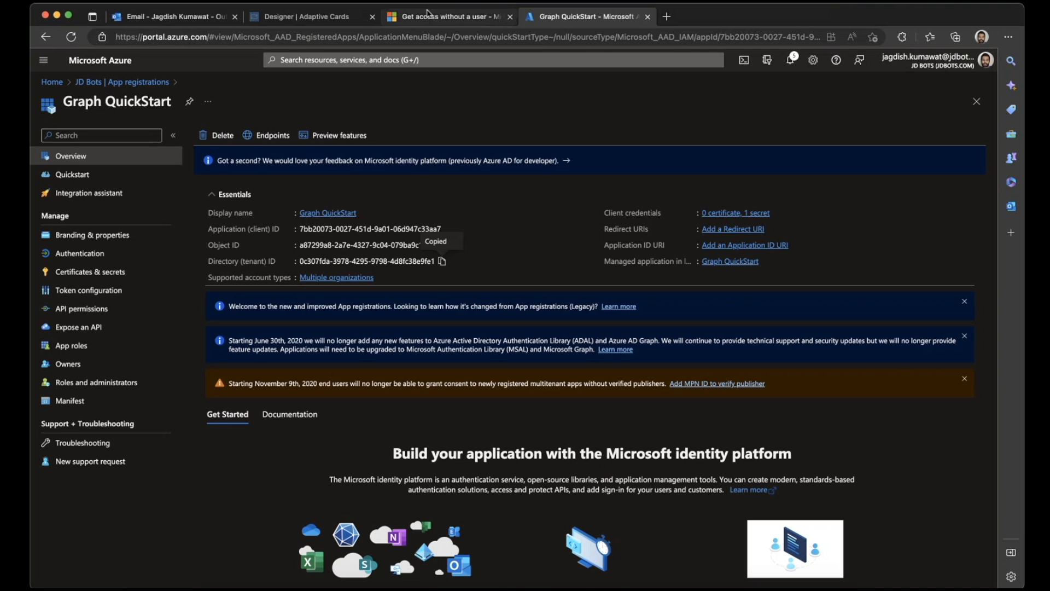
click(429, 18)
scroll(389, 333, down, 2)
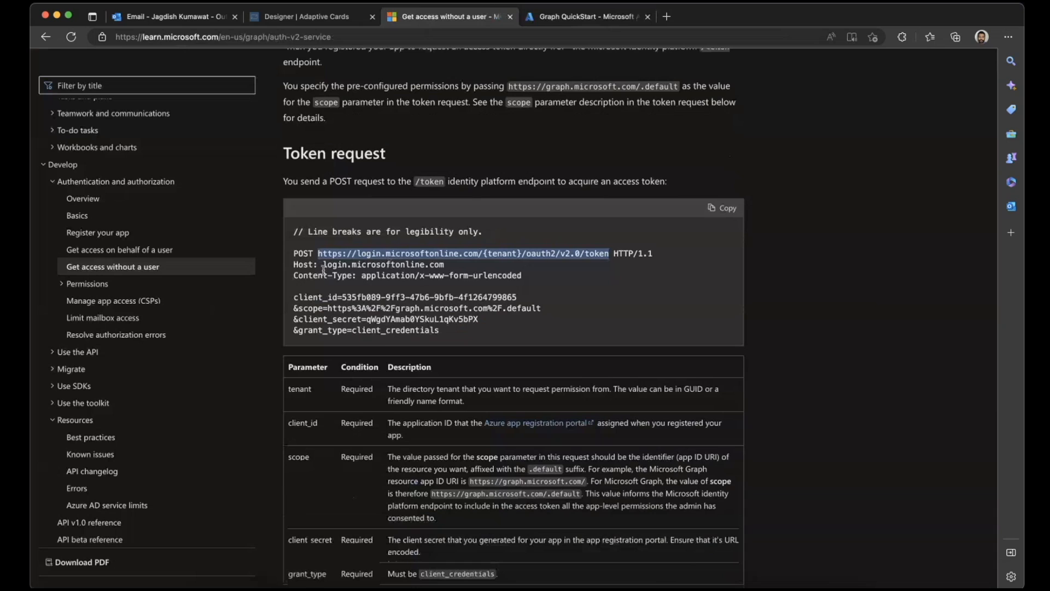
drag(323, 265, 466, 267)
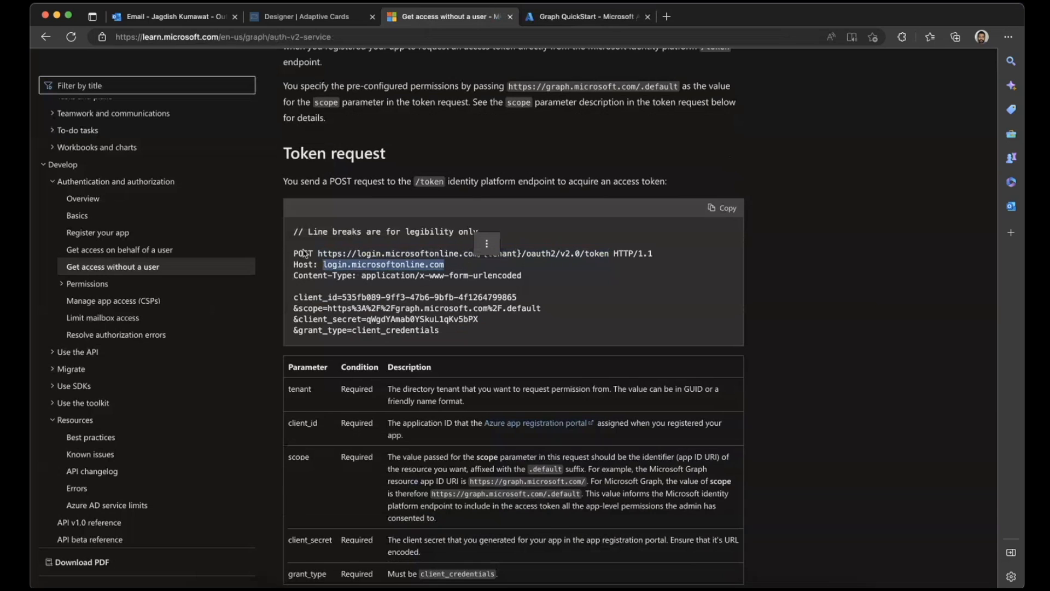
click(486, 244)
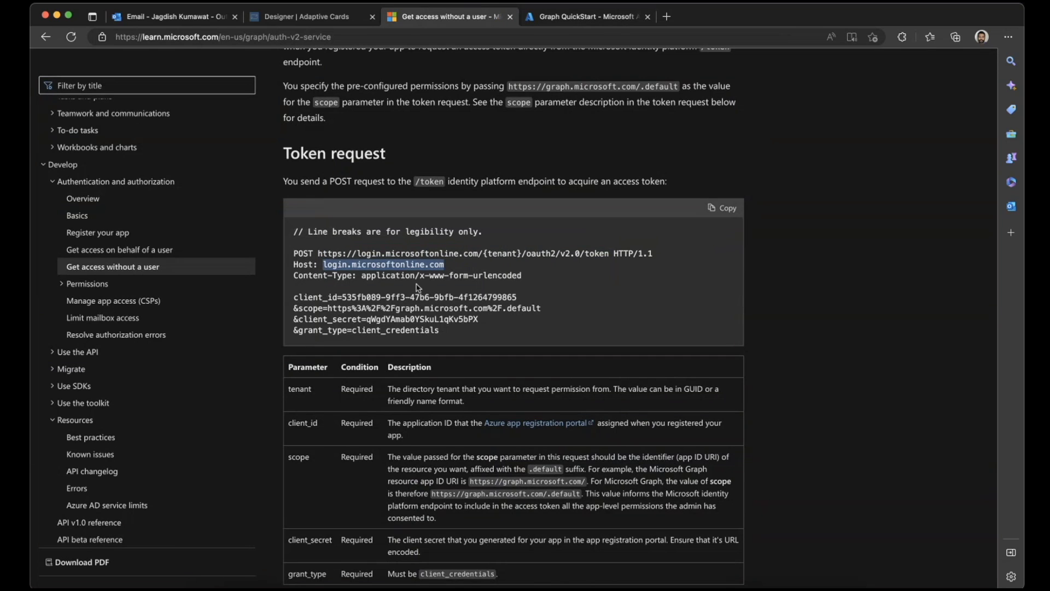
click(361, 276)
drag(293, 275, 353, 279)
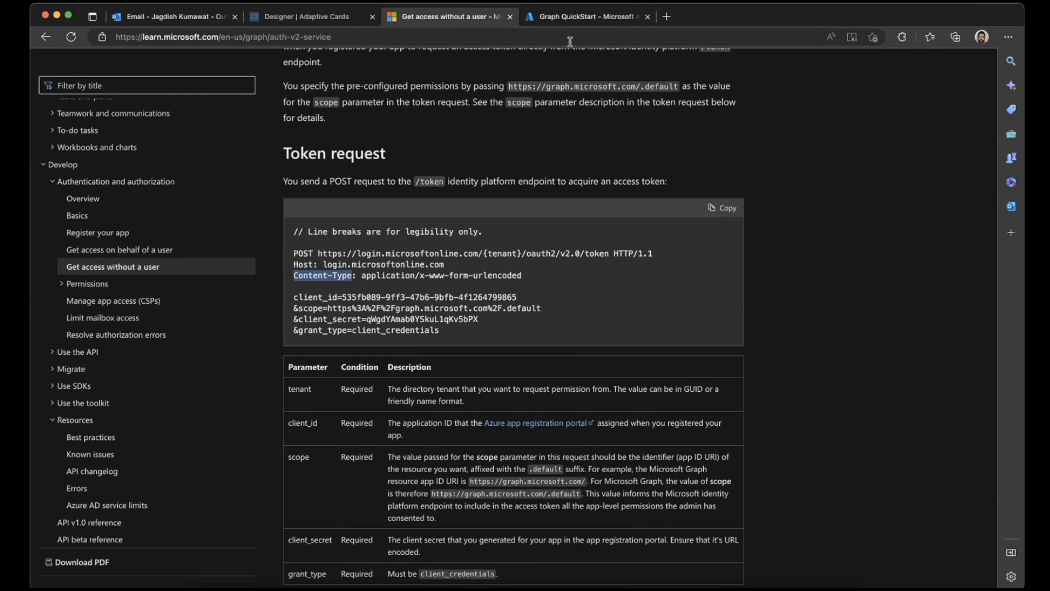
click(584, 17)
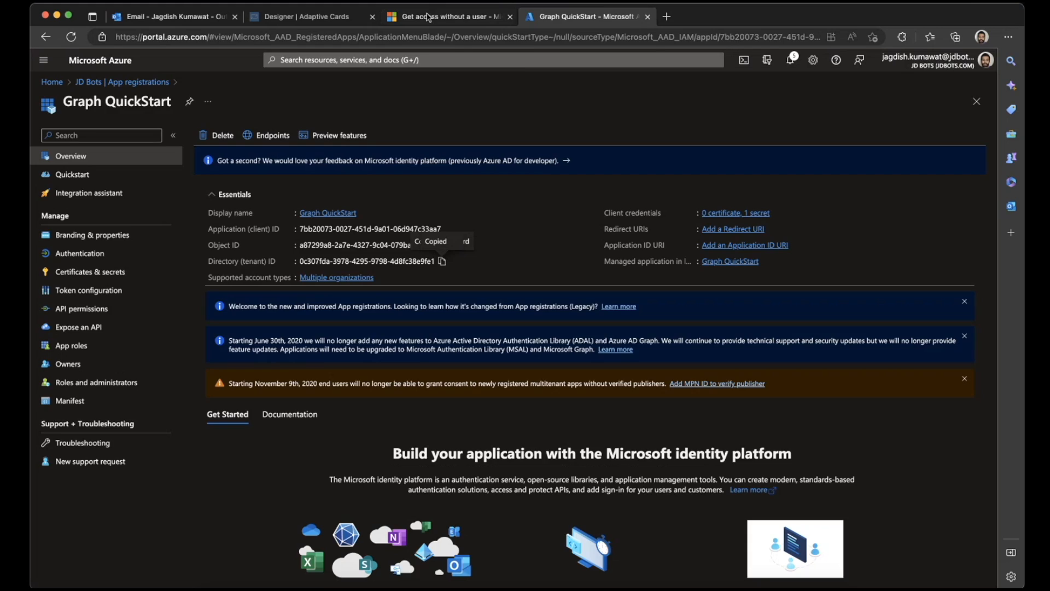
click(443, 21)
click(760, 589)
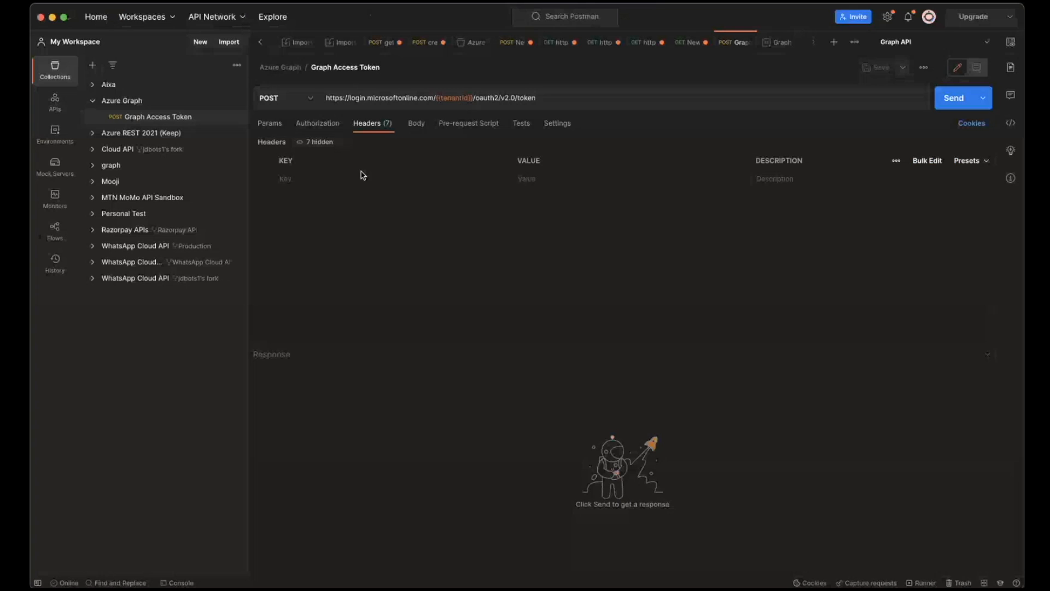
- Add a Content-Type header with the value application/x-www-form-urlencoded, copied from the article's token request example
click(357, 178)
text(Content-Type)
key(Tab)
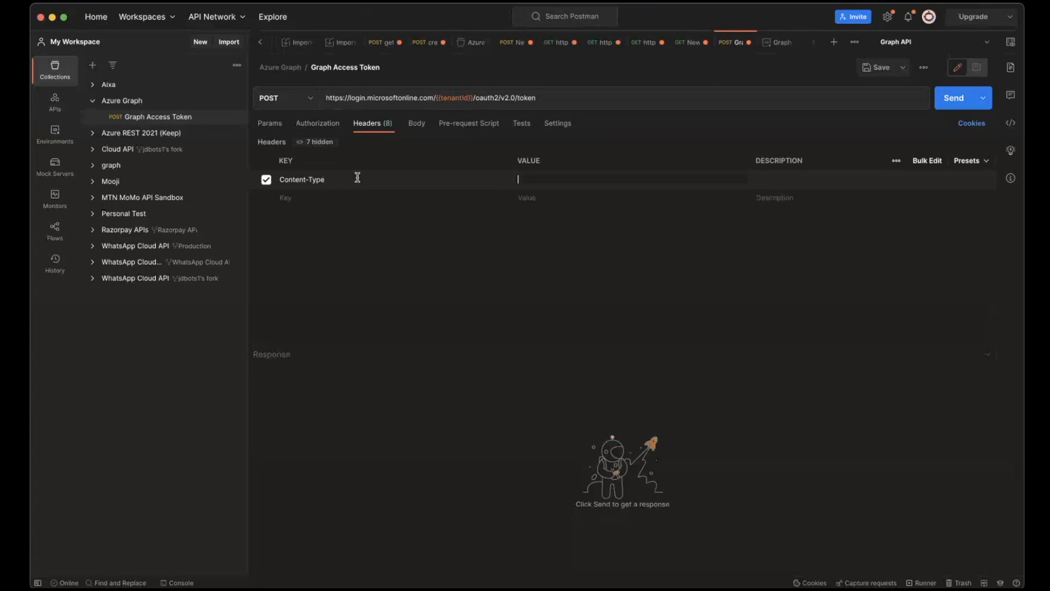
key(super+Tab)
drag(361, 275, 568, 277)
key(super+Tab)
key(super+v)
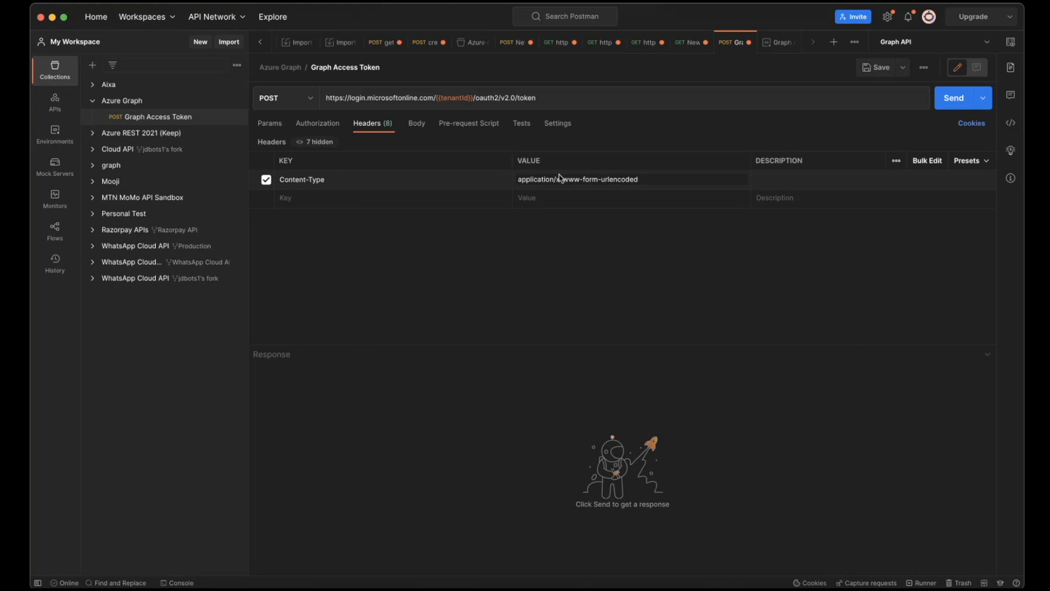
- Copy the client_id parameter name from the article's token request and add it as a header key in Postman
key(super+Tab)
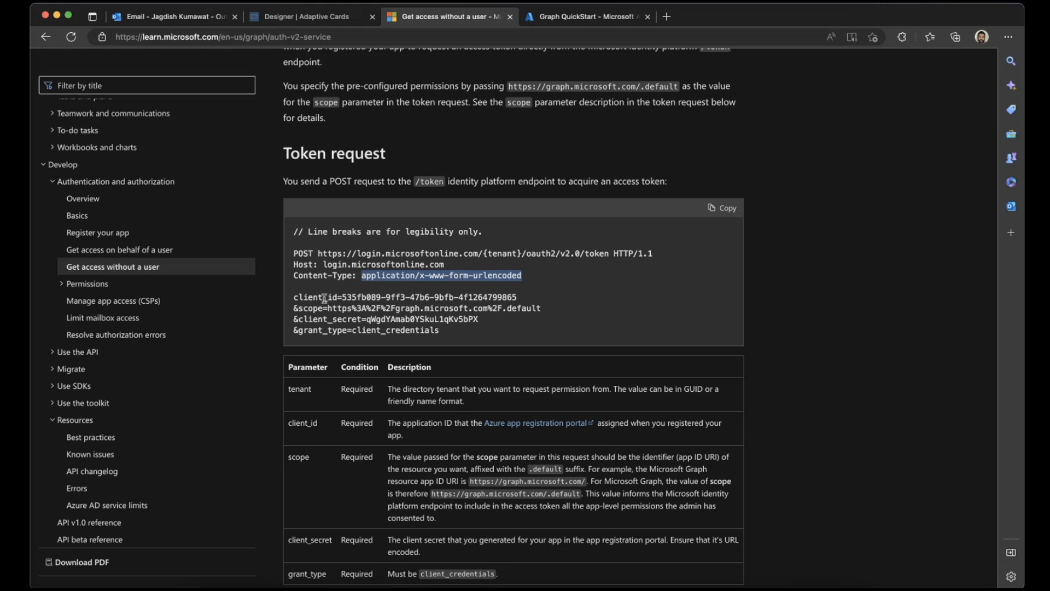
click(296, 296)
drag(296, 297, 452, 331)
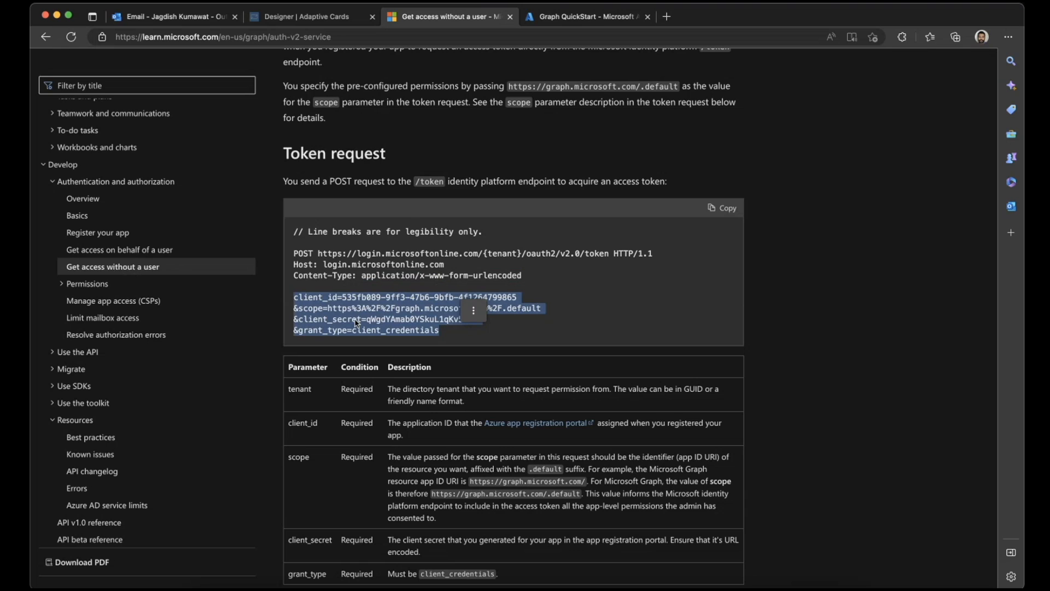
double_click(304, 298)
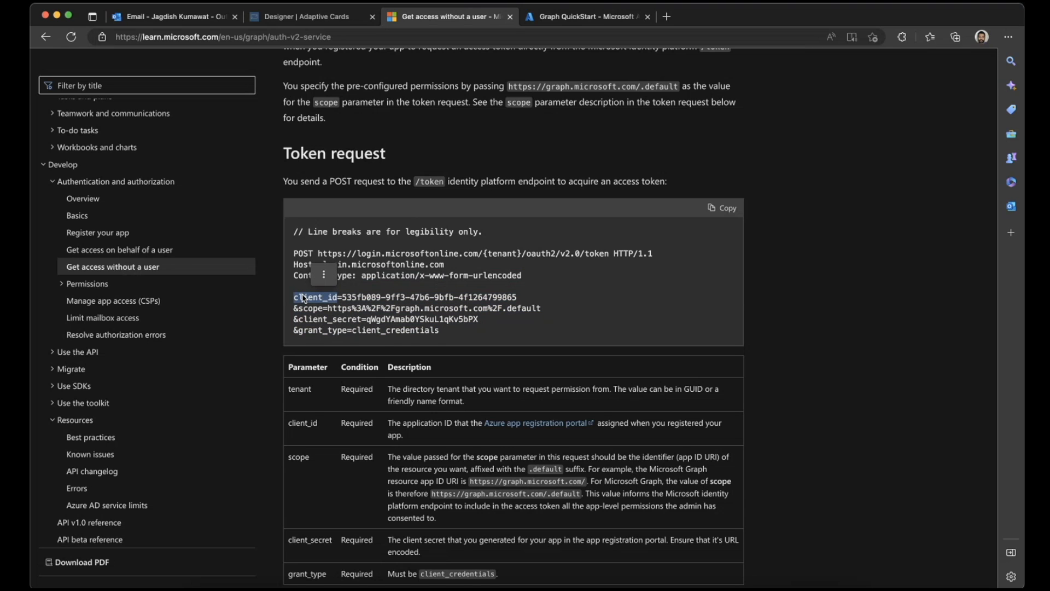
key(super+c)
key(super+Tab)
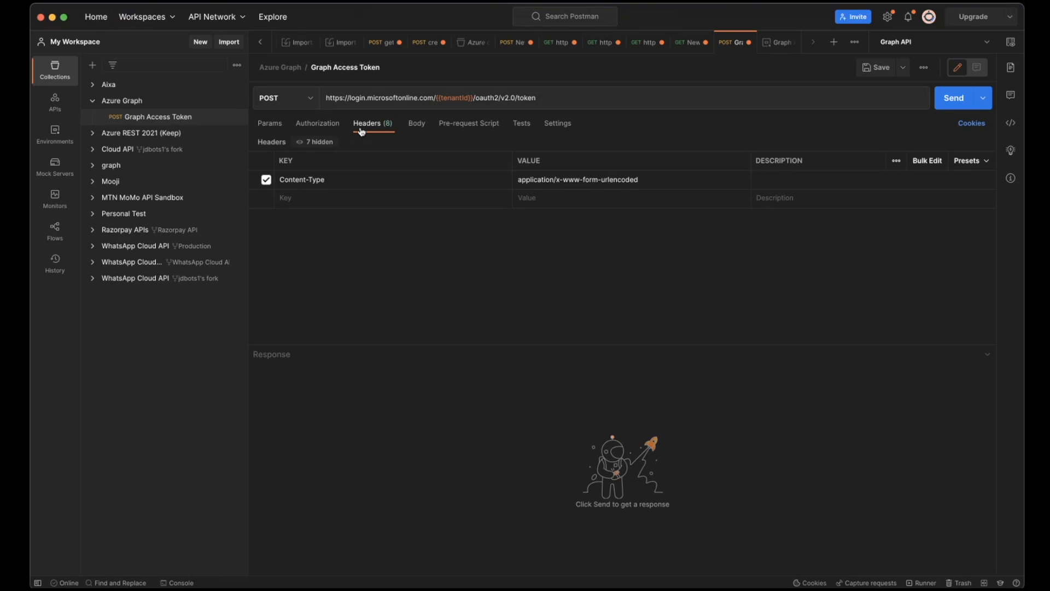
key(super+Tab)
scroll(375, 272, down, 2)
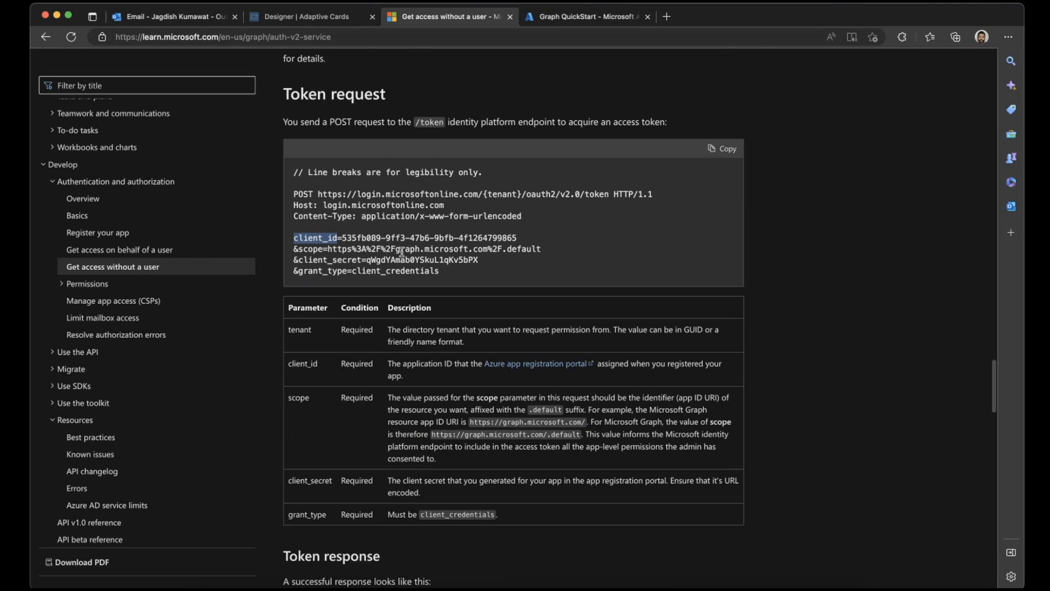
key(super+Tab)
key(super+v)
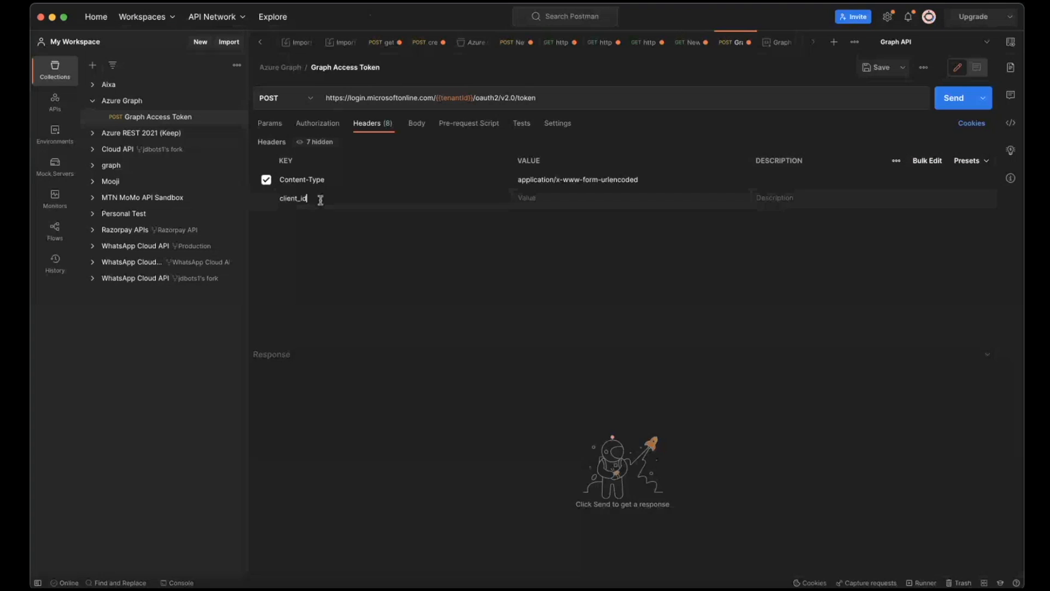
key(Tab)
- Add scope, client_secret and grant_type from the article's token request as further header keys
key(super+Tab)
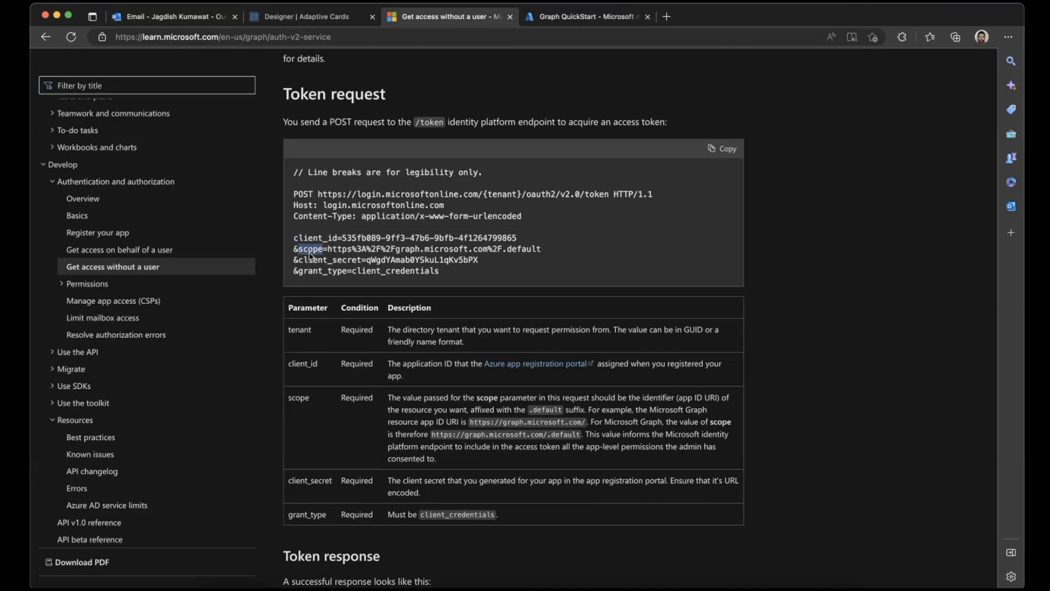
key(super+Tab)
click(326, 217)
text(scope)
key(super+Tab)
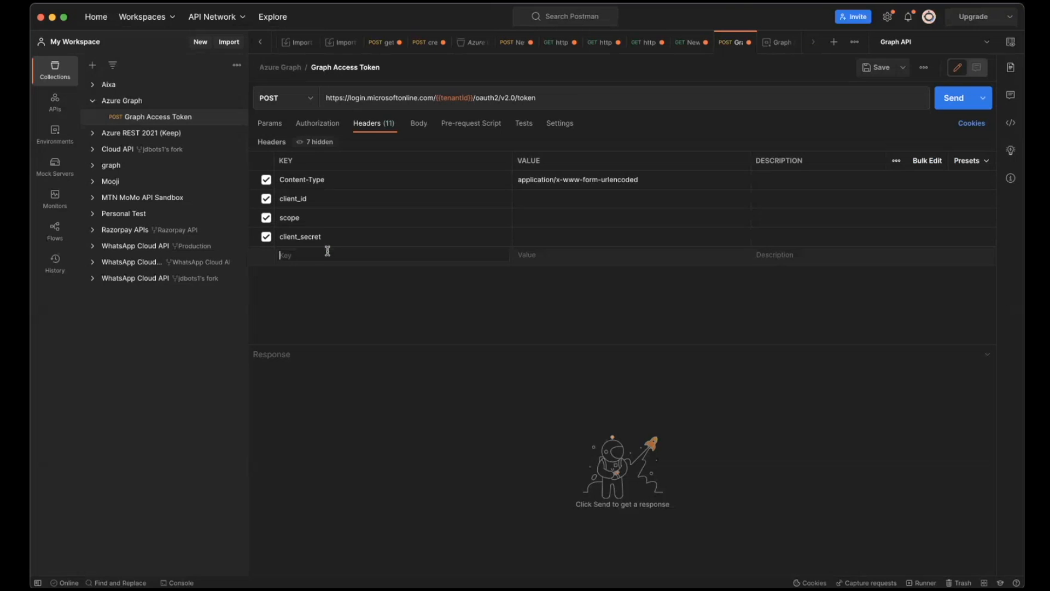
key(super+v)
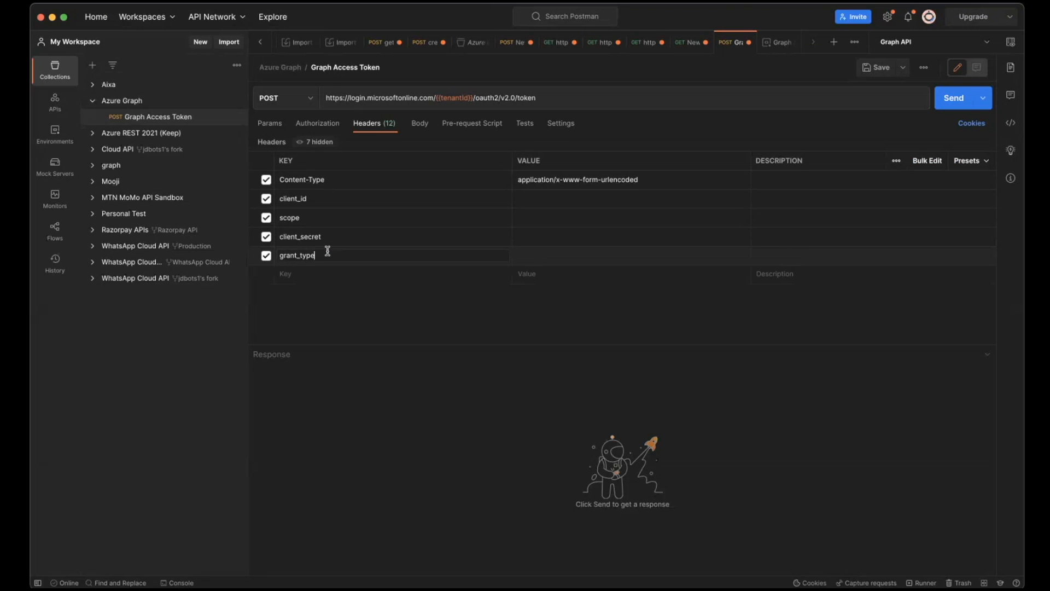
key(super+Tab)
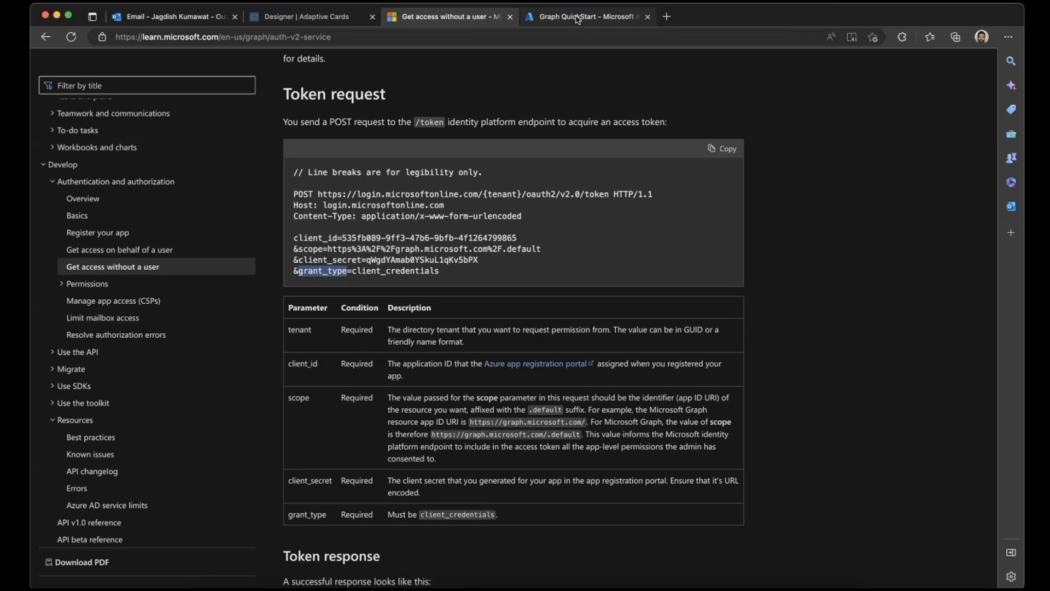
double_click(354, 270)
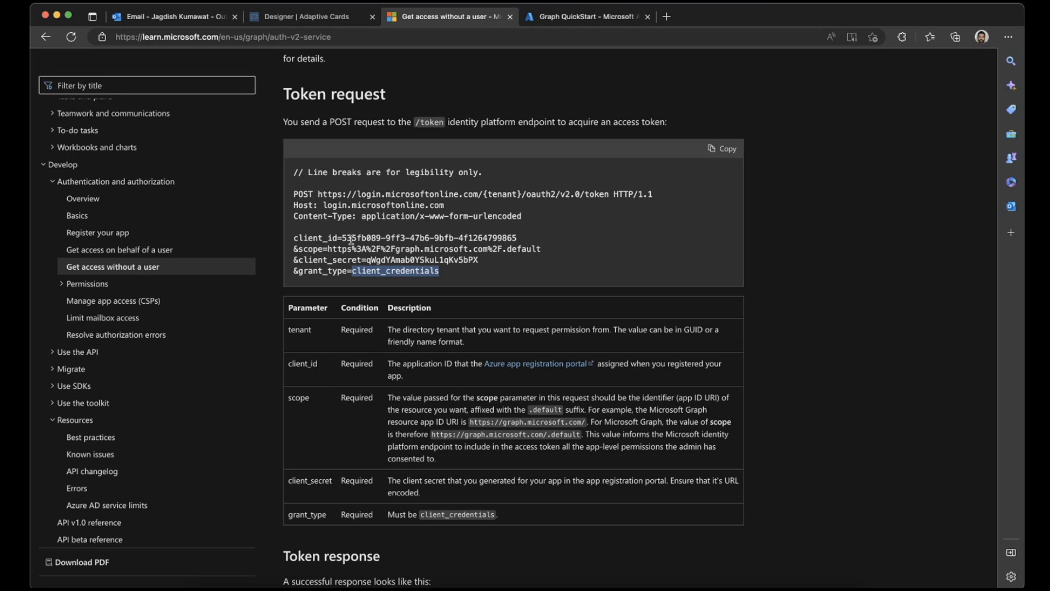
click(366, 273)
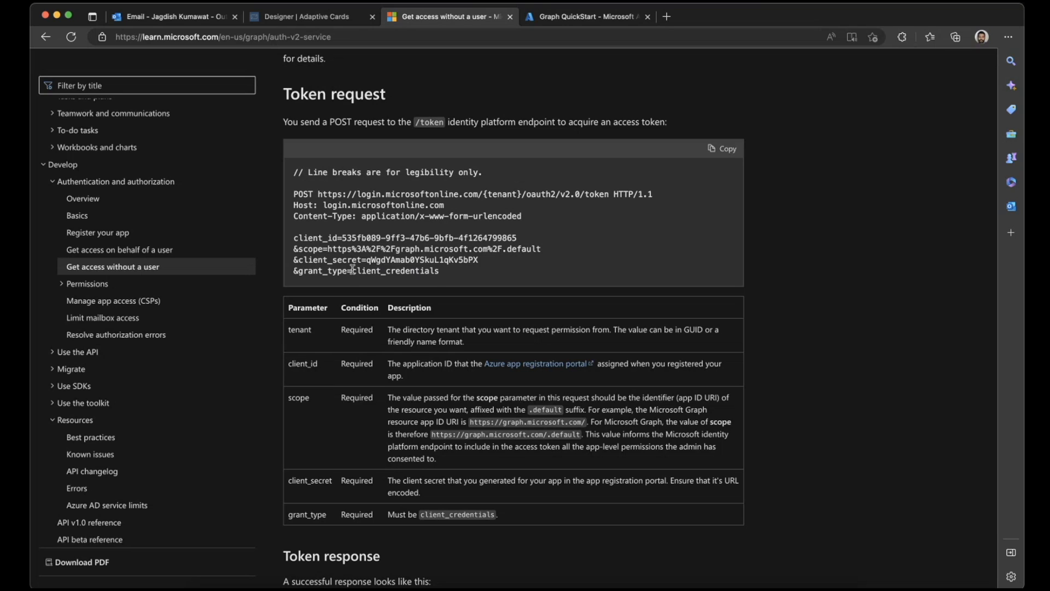
drag(352, 269, 435, 280)
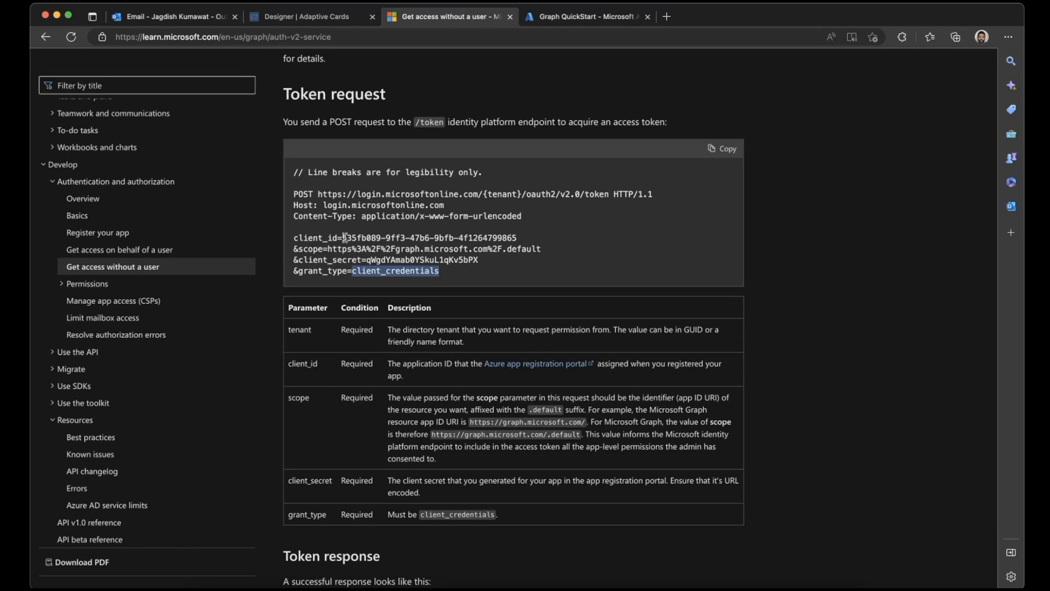
drag(344, 237, 535, 244)
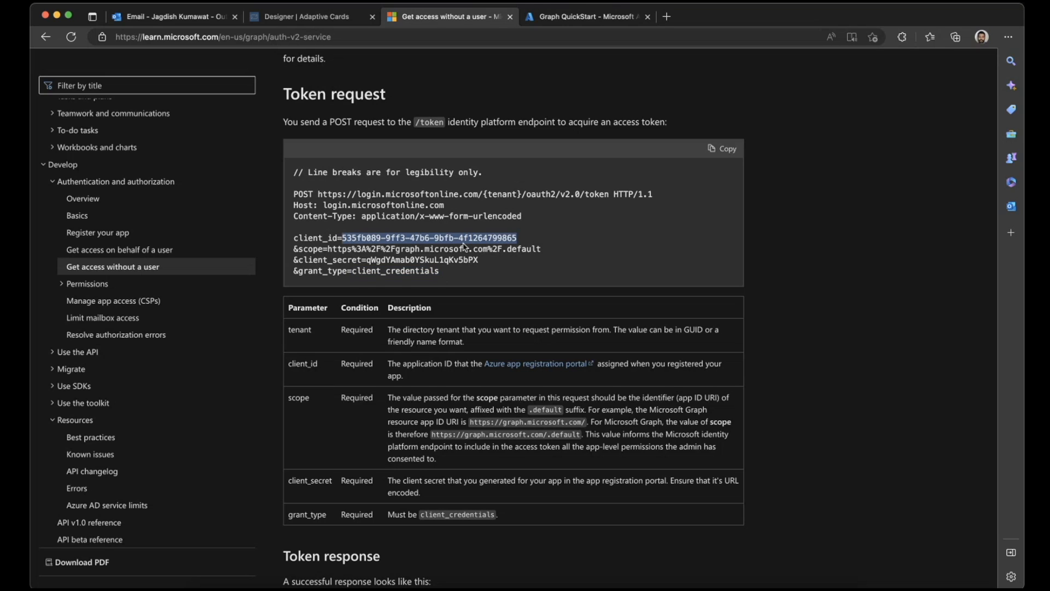
click(480, 241)
double_click(481, 241)
click(499, 216)
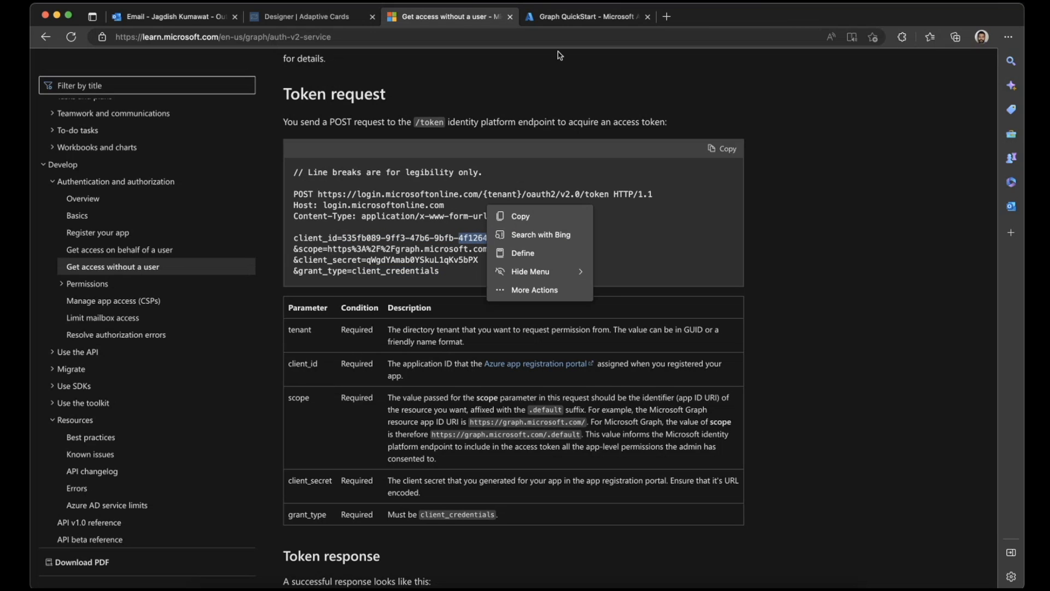
- Copy the Application (client) ID from the Graph QuickStart app's overview in Azure and enter it as the client_id header value in Postman
click(574, 16)
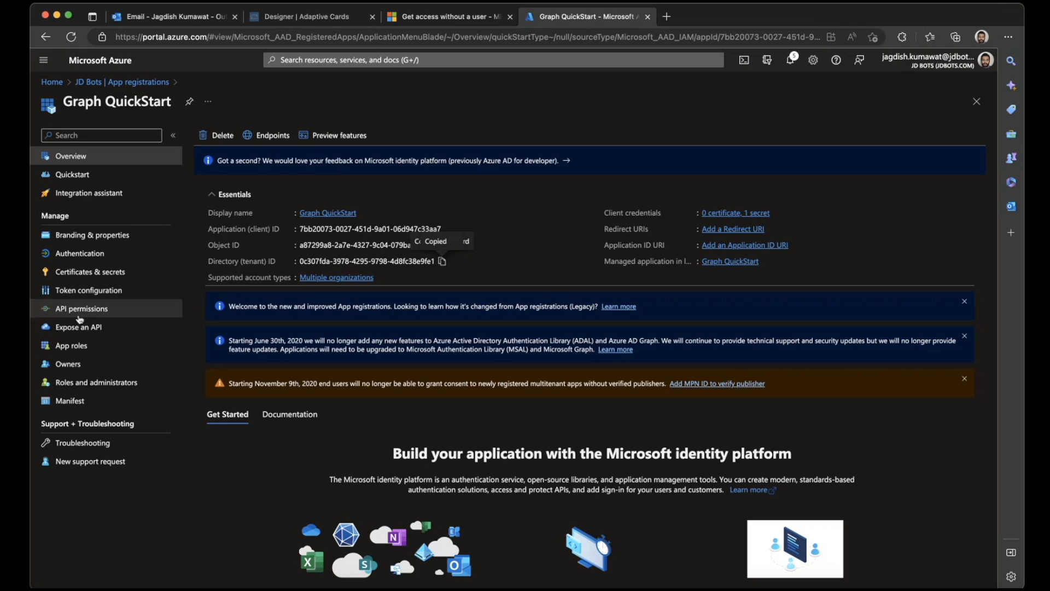
click(453, 231)
key(super+Tab)
click(555, 198)
key(super+v)
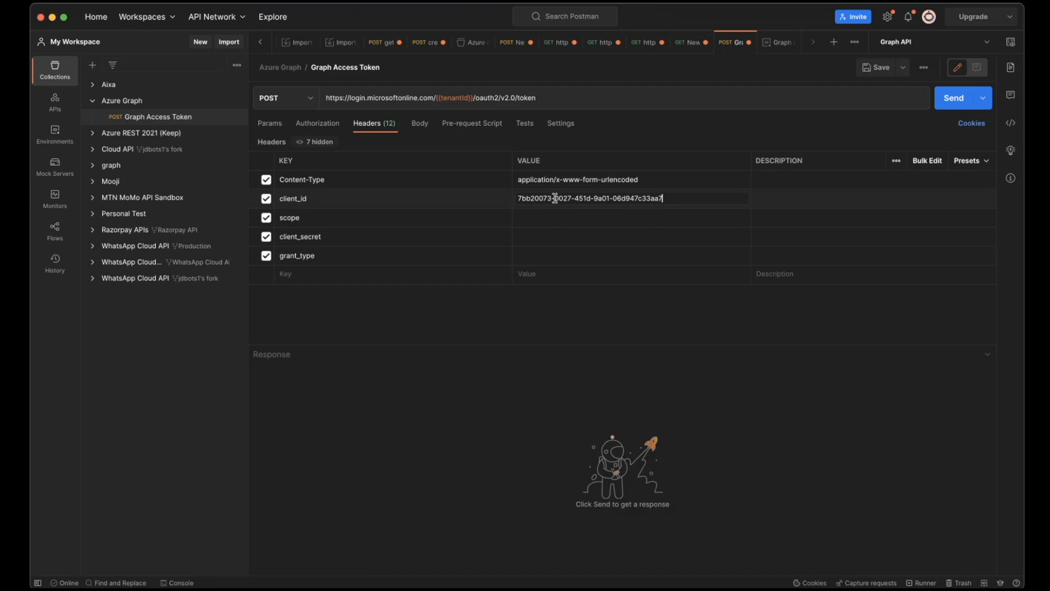
- Create a client secret described as new1 for the Graph QuickStart app in Azure, keeping the recommended 180-day expiry
key(super+Tab)
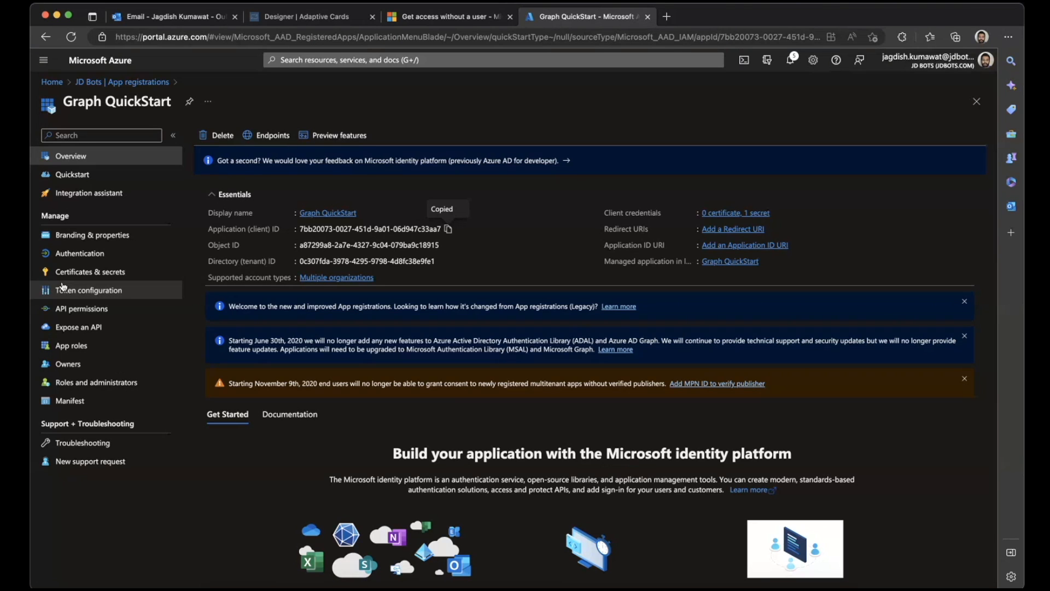
click(77, 271)
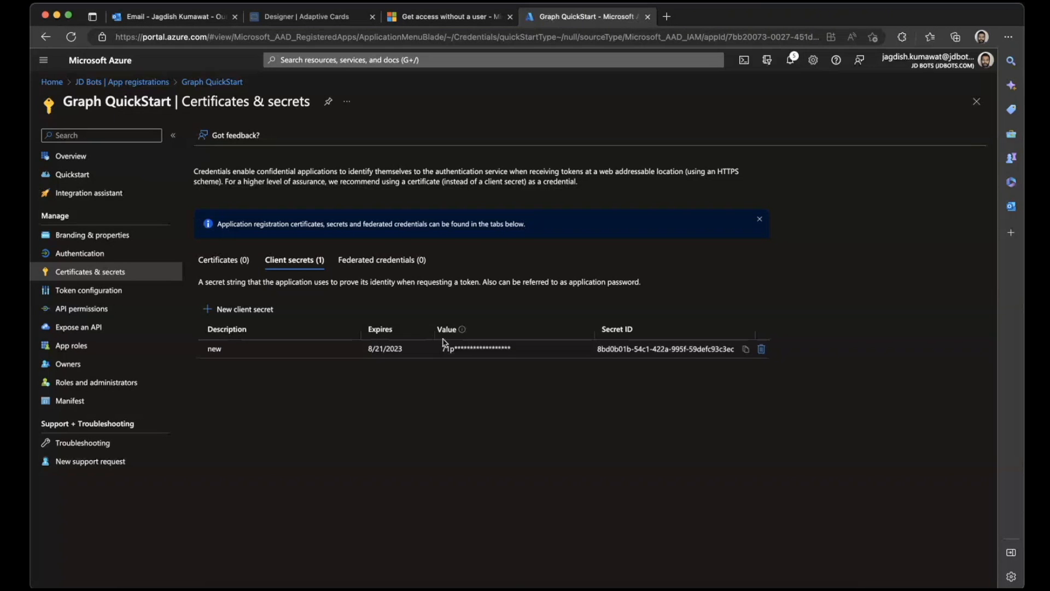
click(224, 308)
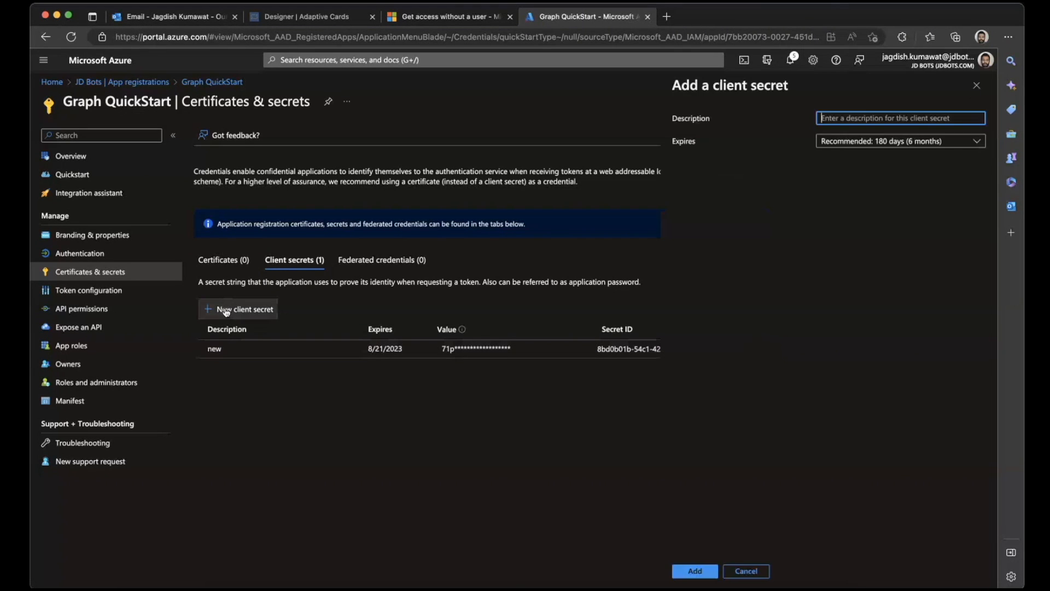
text(new1)
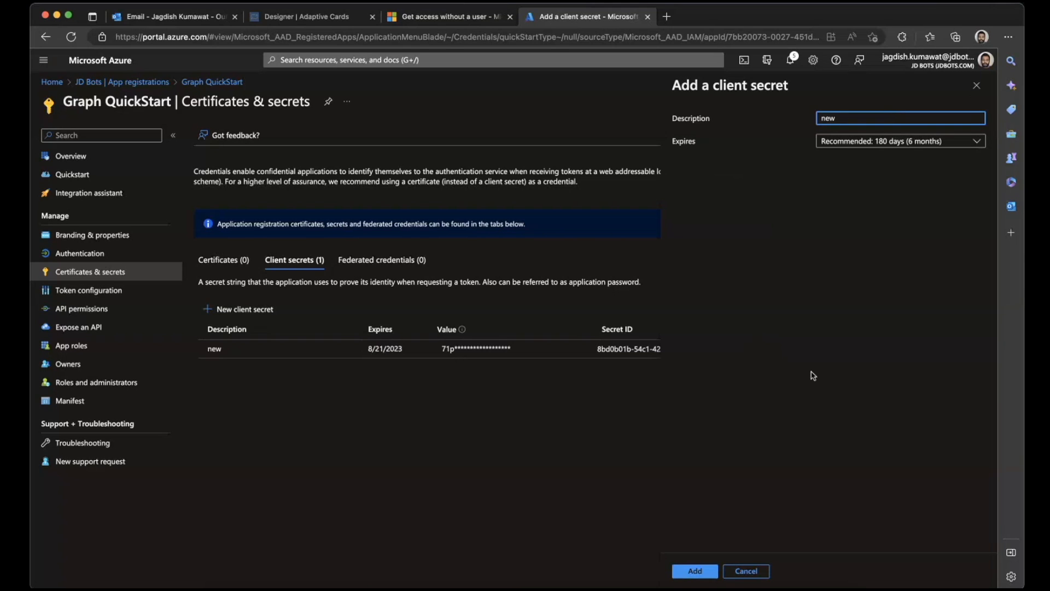
click(694, 571)
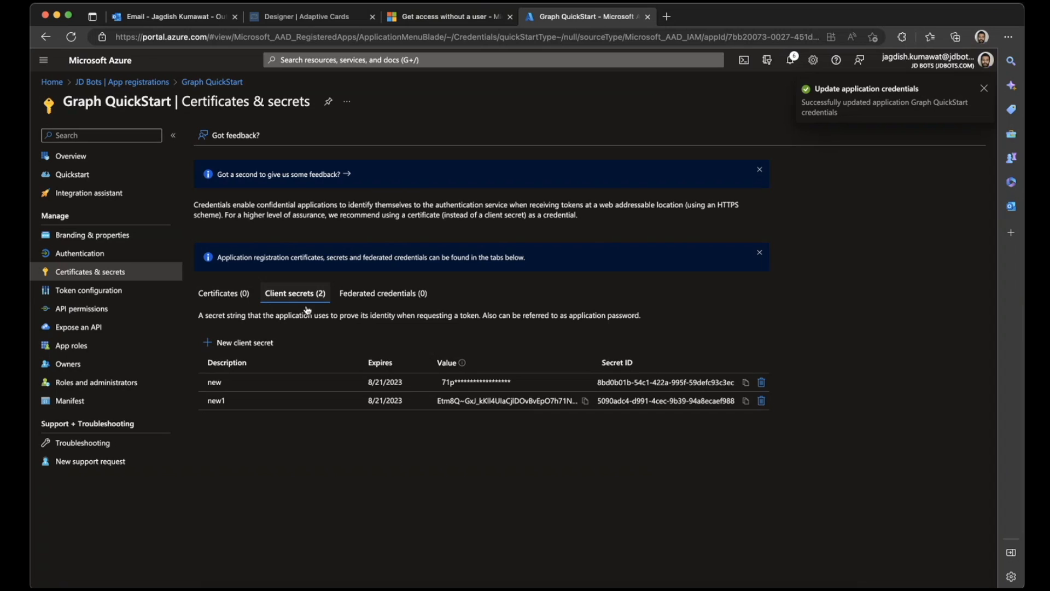
- Copy the value of the new1 client secret and enter it as the client_secret header value in Postman
click(584, 401)
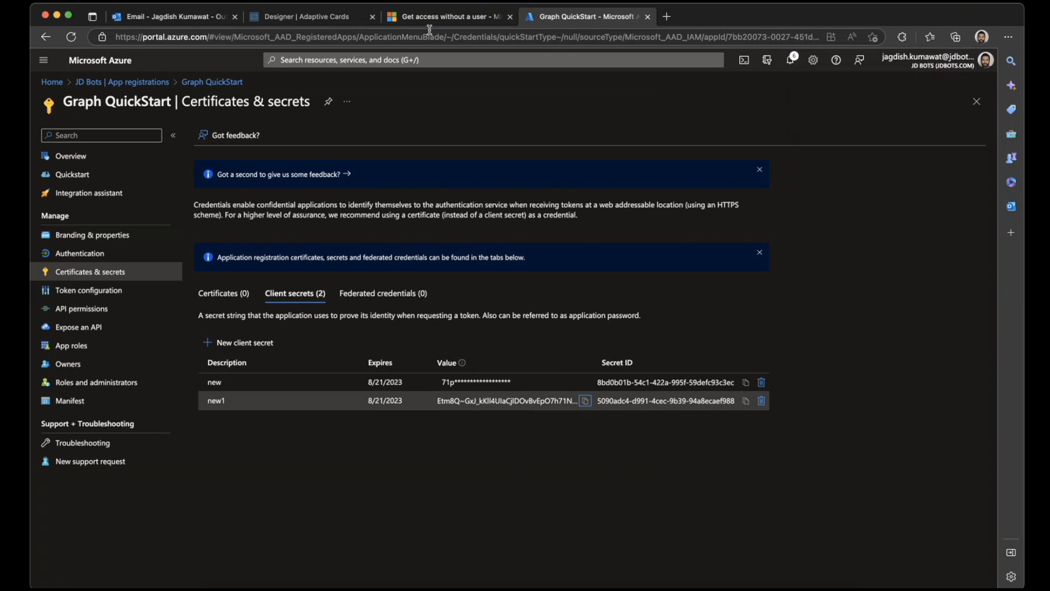
click(439, 22)
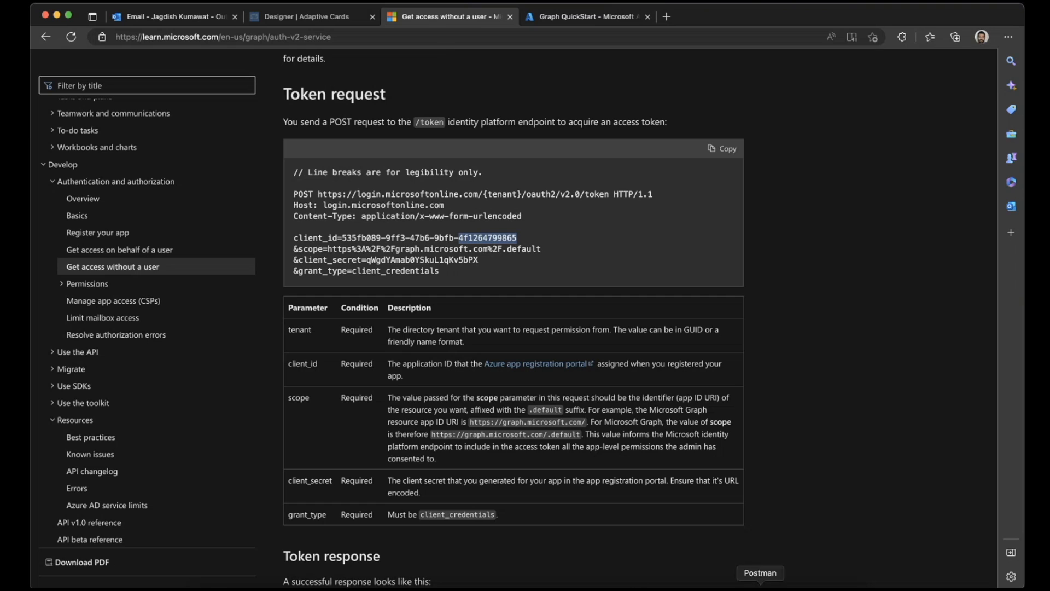
click(760, 586)
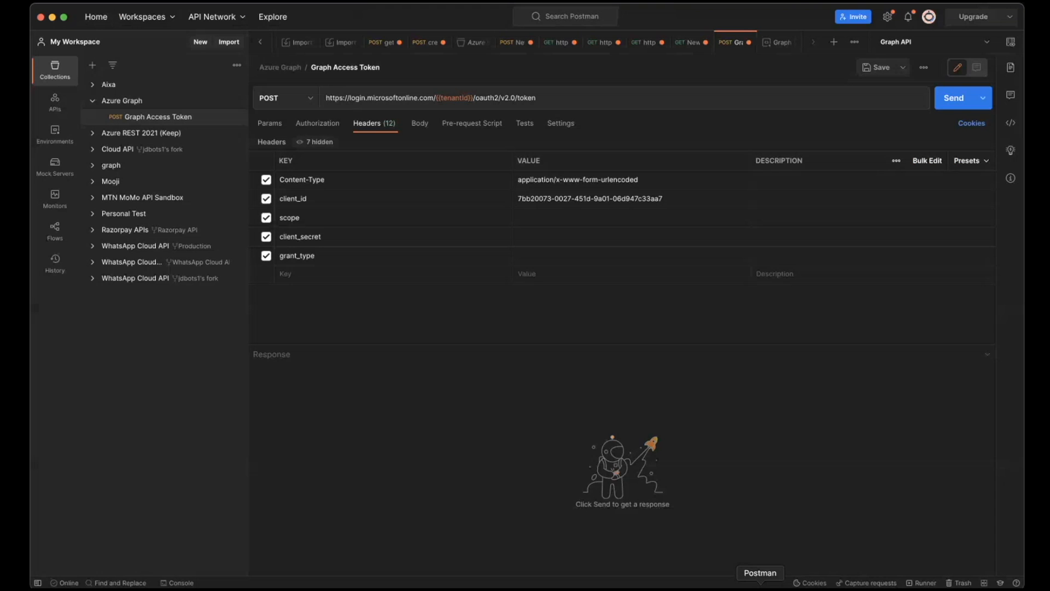
click(578, 239)
key(super+v)
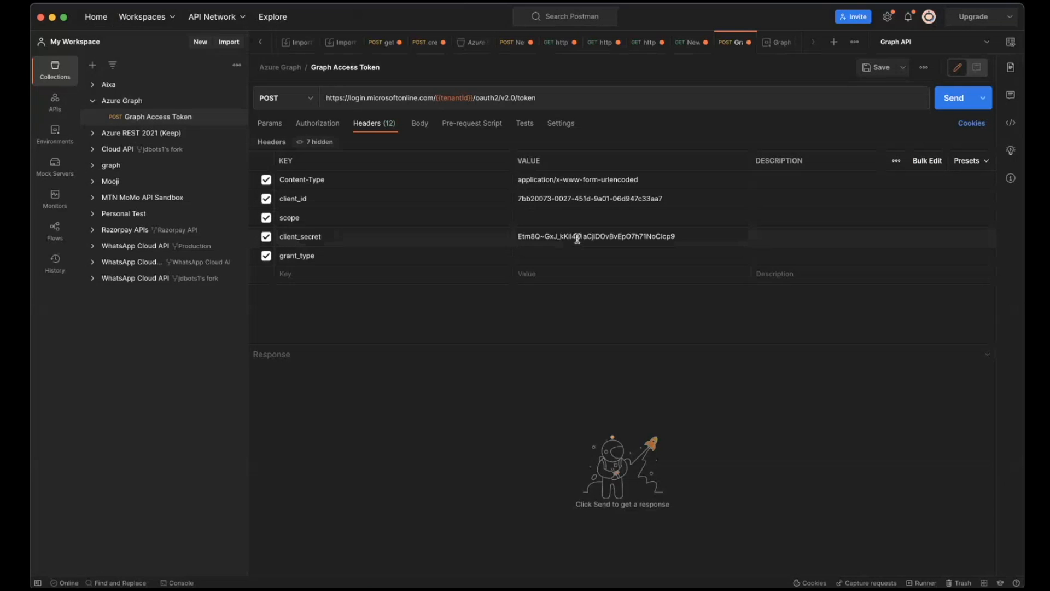
- Copy client_credentials from the article's token request example and set it as the grant_type header value in Postman
key(super+Tab)
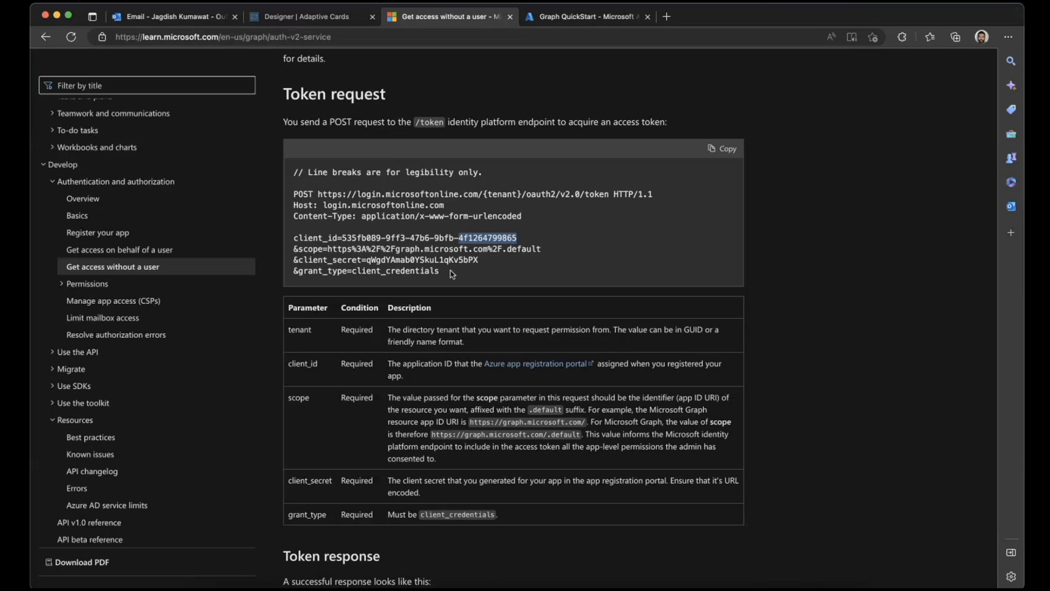
double_click(407, 270)
key(super+c)
key(super+Tab)
click(530, 256)
key(super+v)
- Set the scope header to https%3A%2F%2Fgraph.microsoft.com%2F.default, copied from the article's example, and save the Graph Access Token request
key(super+Tab)
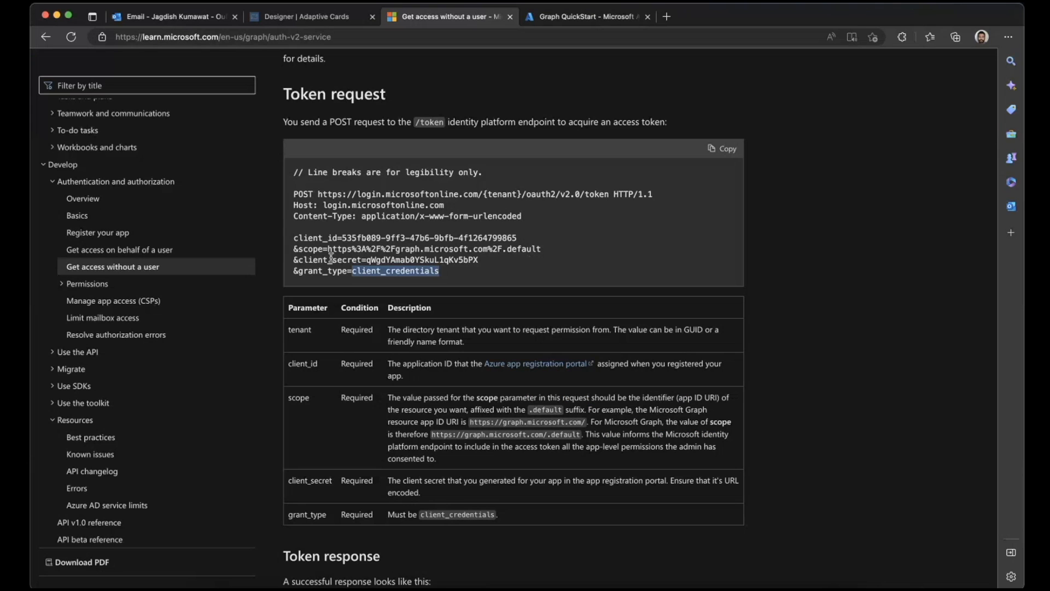
drag(330, 248, 567, 252)
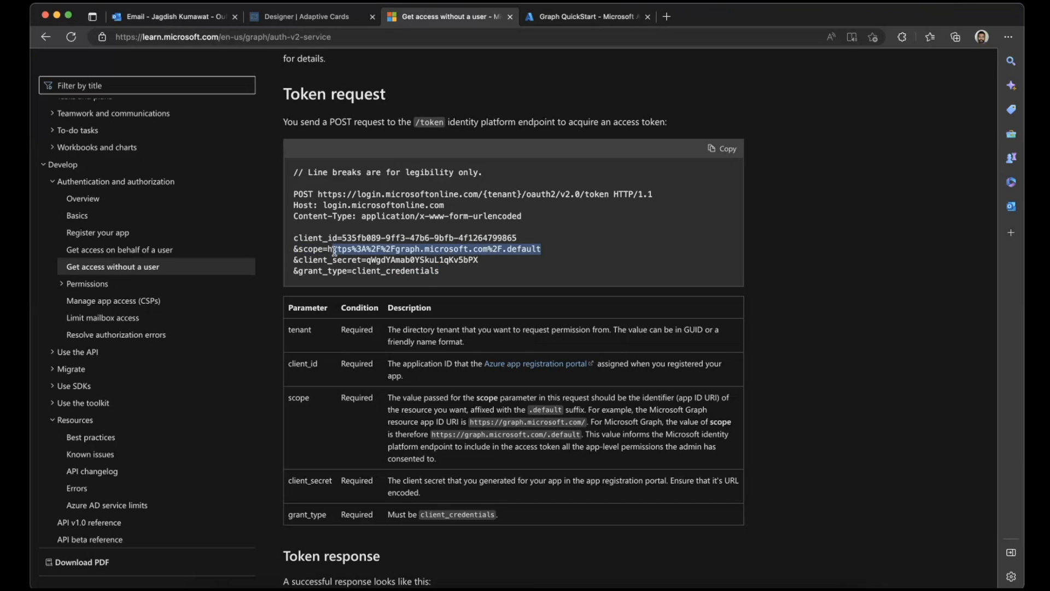
drag(328, 249, 548, 250)
key(super+c)
key(super+Tab)
click(543, 218)
key(super+v)
key(BackSpace)
click(566, 333)
click(875, 67)
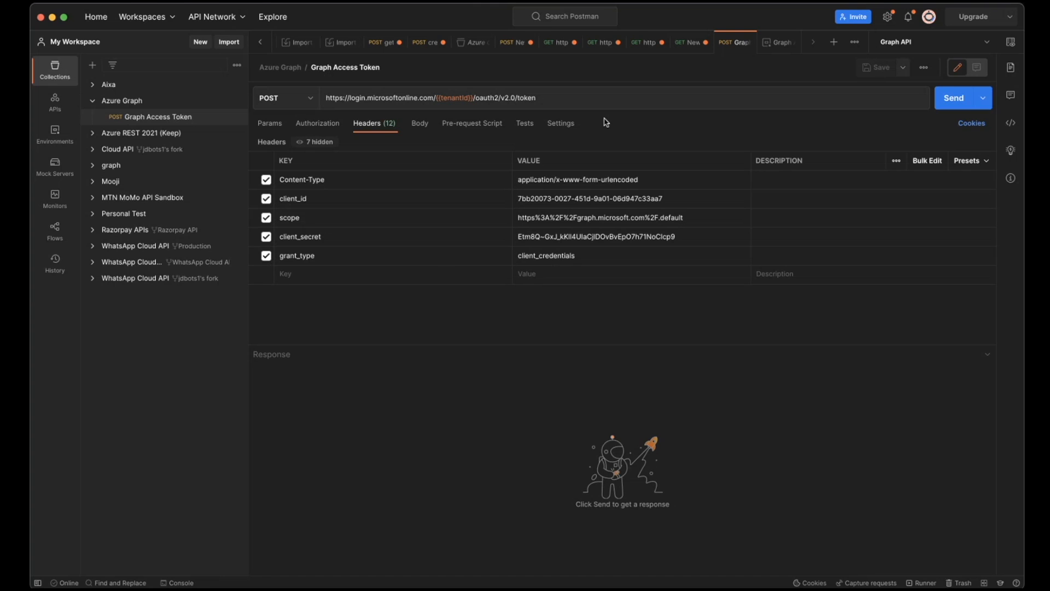
- Check the article's parameter table and expected token response, and send the Graph Access Token request from Postman
key(super+Tab)
scroll(402, 288, down, 3)
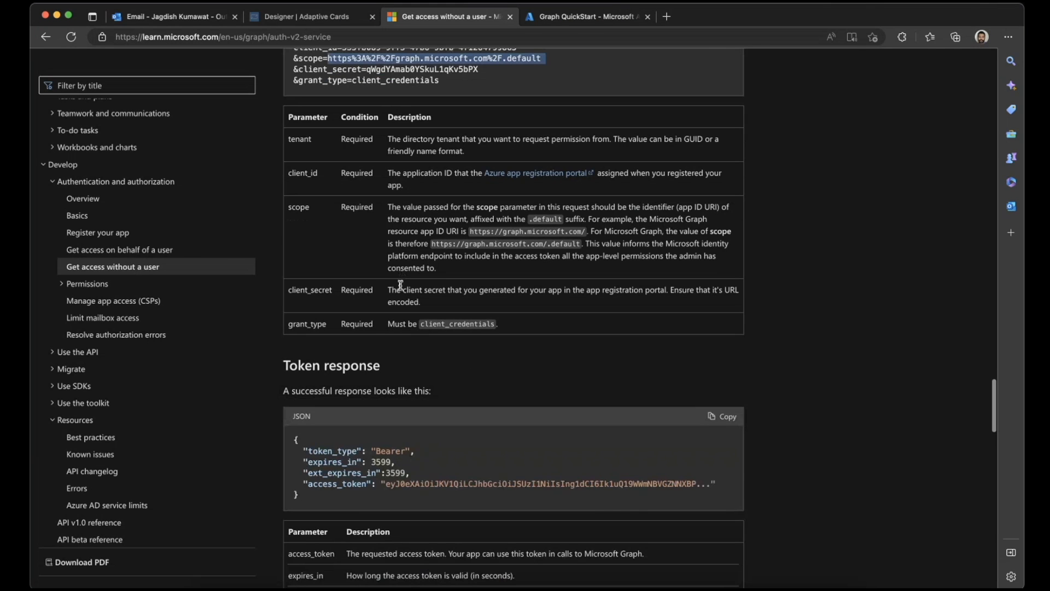
key(super+Tab)
click(966, 105)
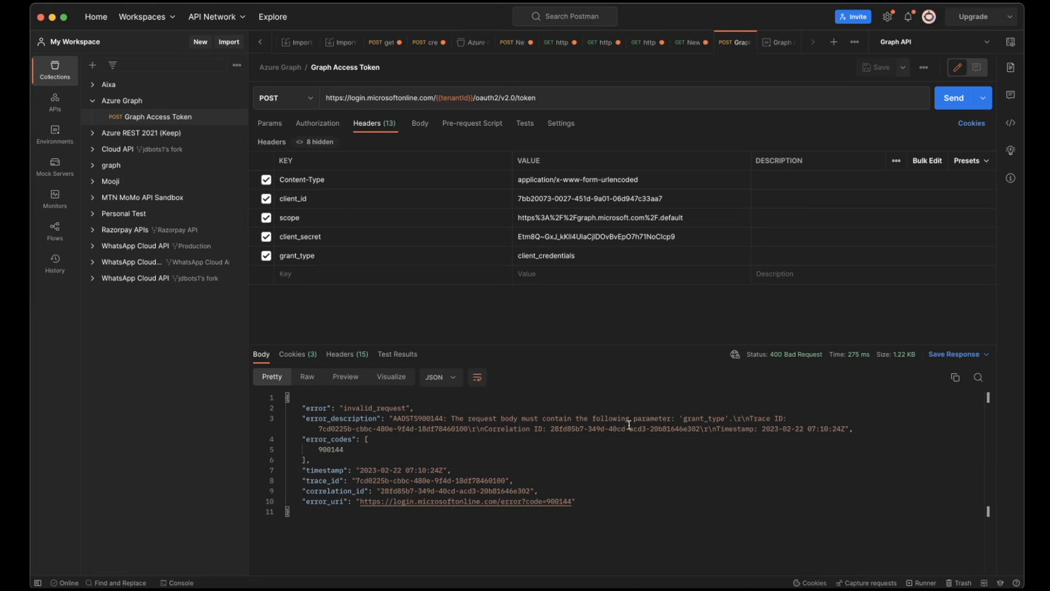
- Examine the client_id, scope, client_secret and grant_type lines in the article's token request example and return to Postman
key(super+Tab)
scroll(453, 270, up, 4)
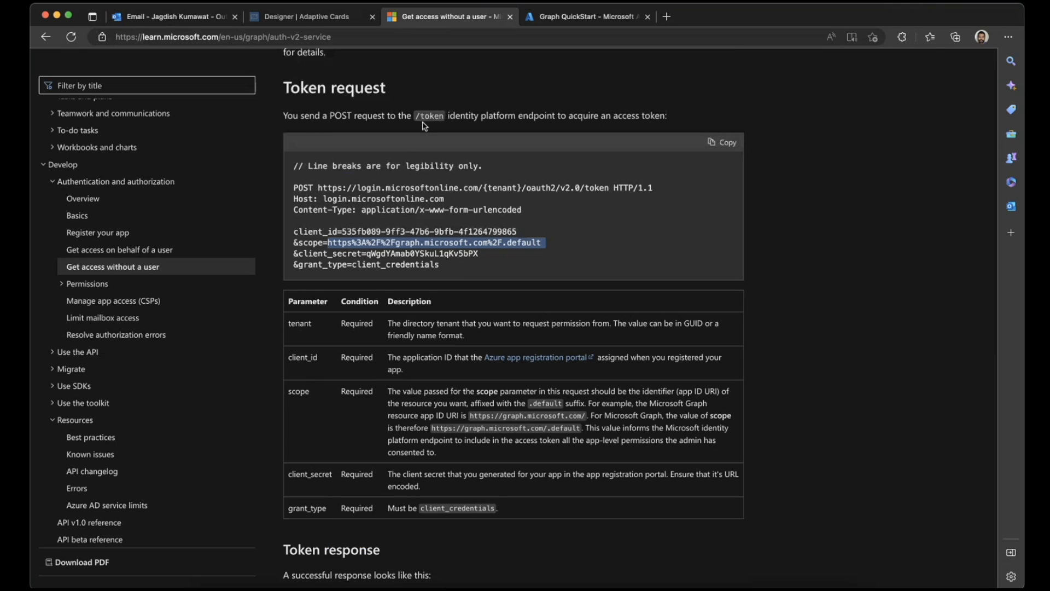
drag(295, 234, 486, 265)
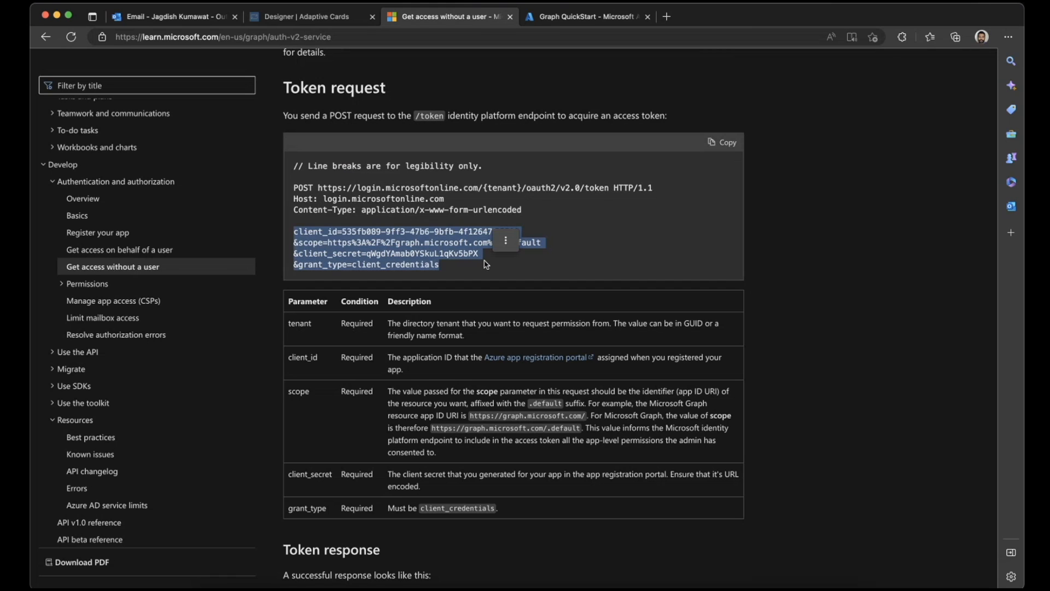
key(super+Tab)
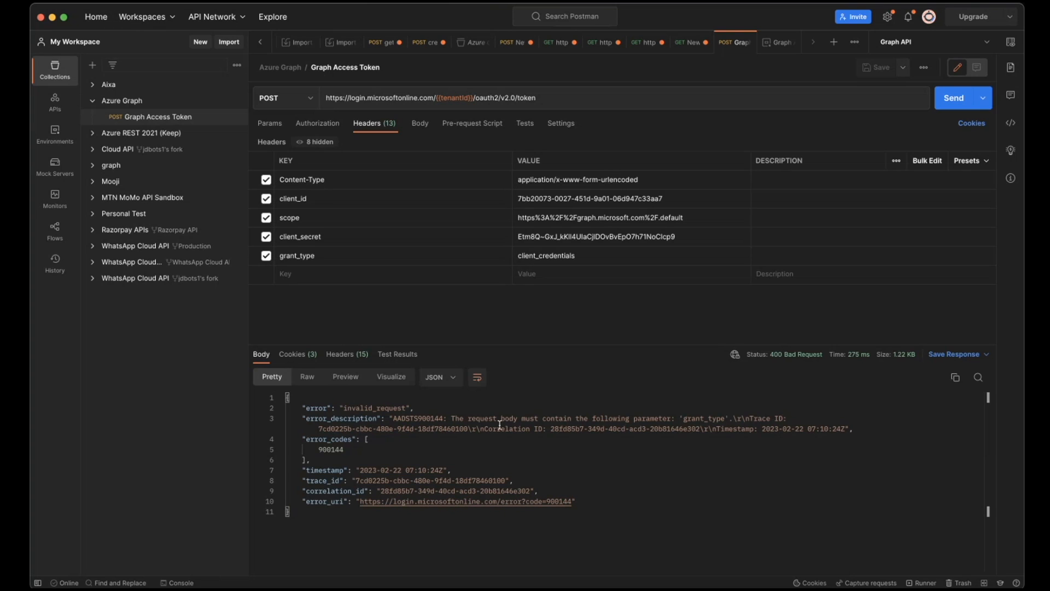
- Set the Graph Access Token request's body type to x-www-form-urlencoded
click(420, 254)
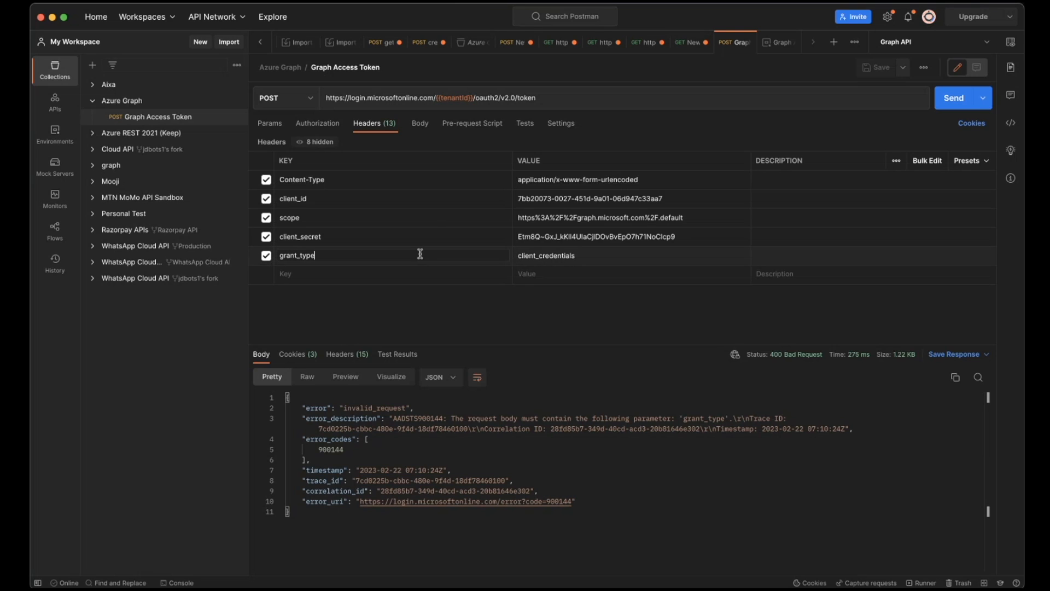
click(419, 124)
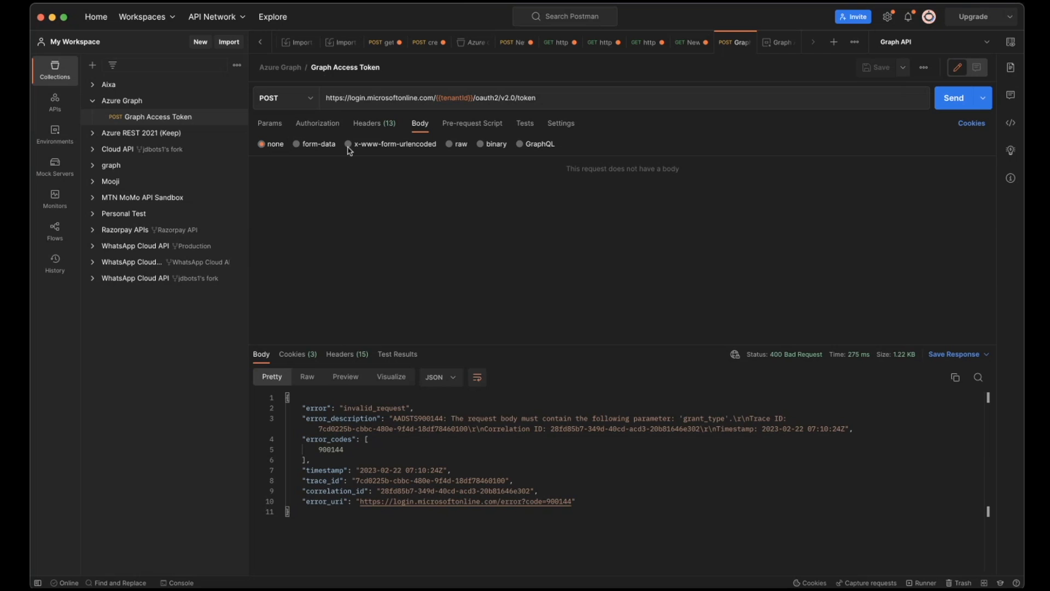
click(318, 123)
click(369, 125)
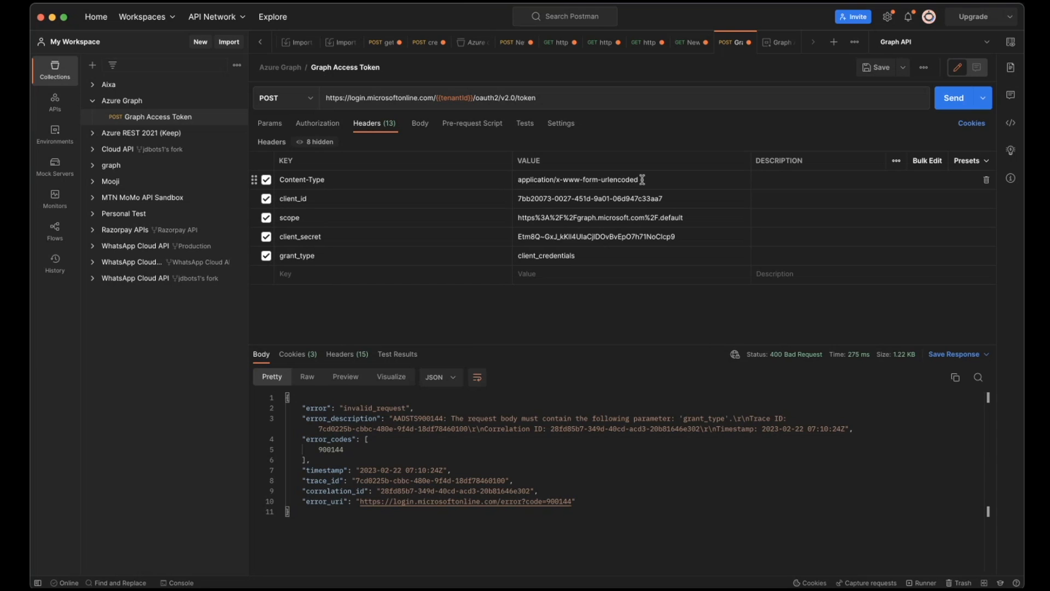
click(430, 127)
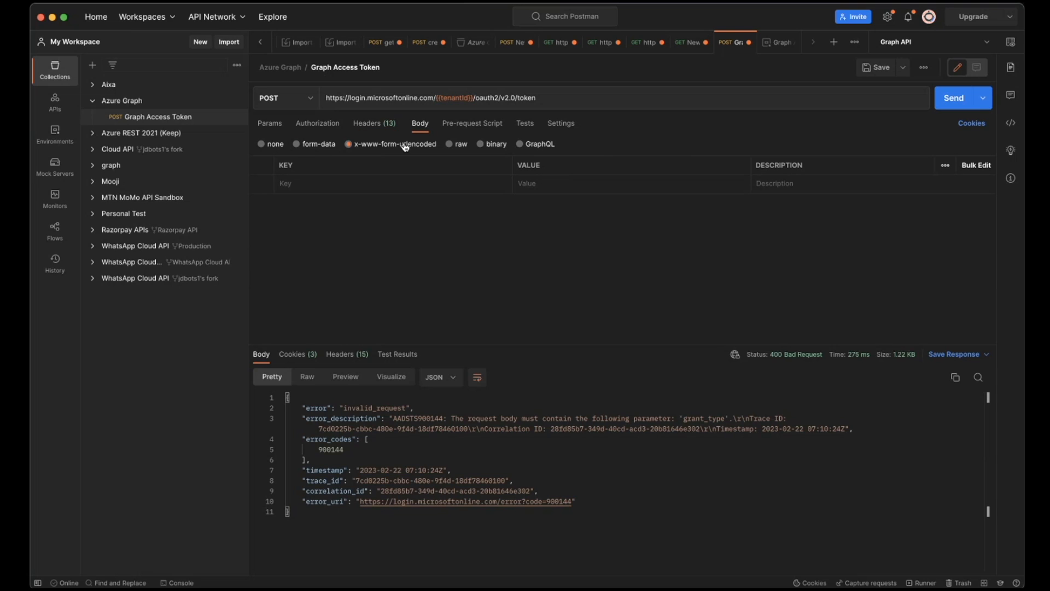
- Copy the client_id, scope, client_secret and grant_type keys with their values from the headers into the x-www-form-urlencoded body
click(377, 122)
click(312, 197)
double_click(294, 197)
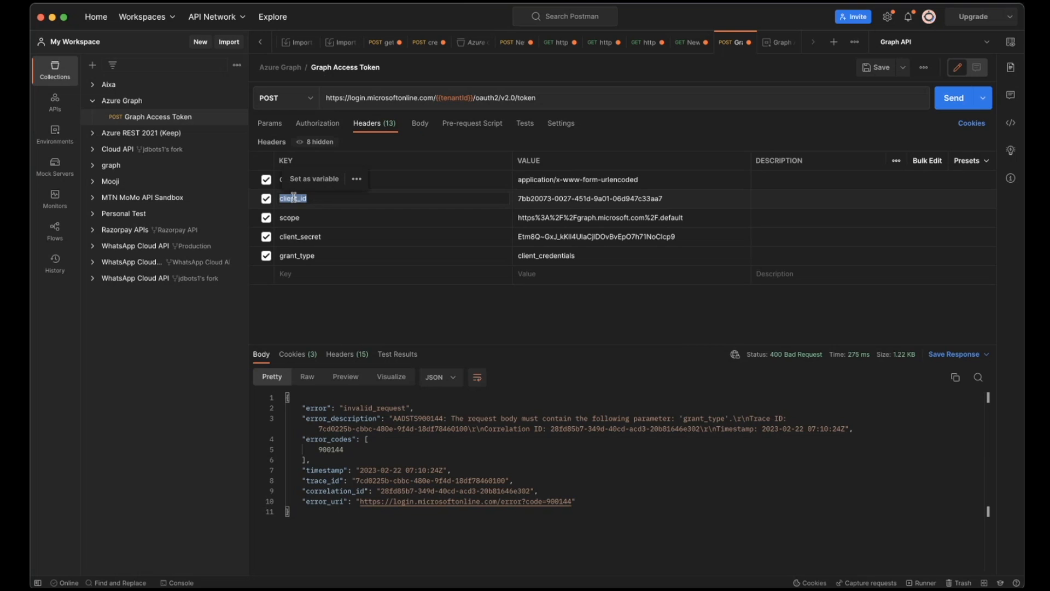
click(418, 123)
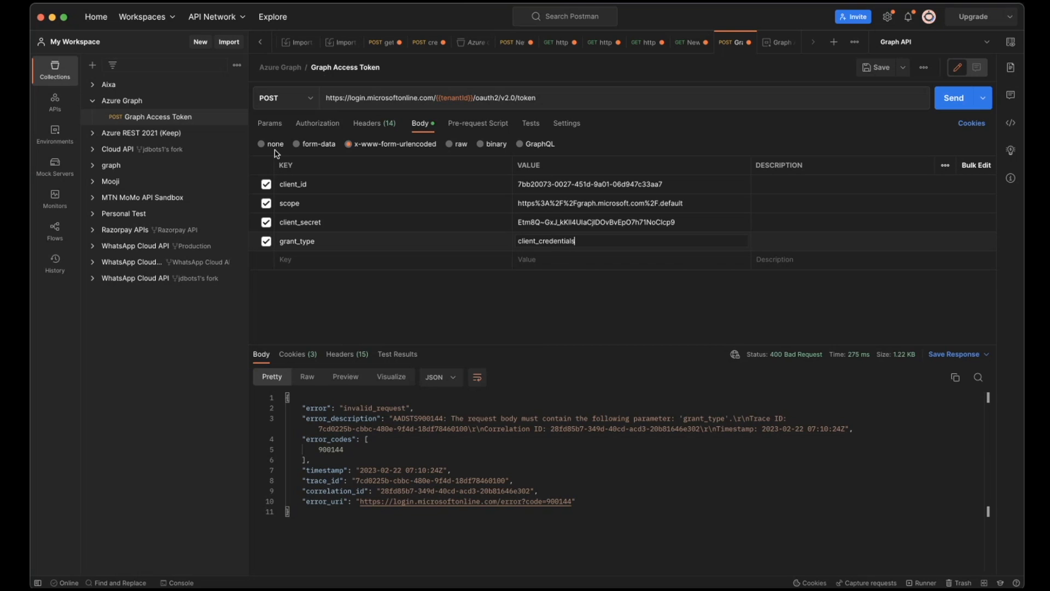
- Disable the client_id, scope, client_secret and grant_type headers, keep Content-Type enabled, and resend the request
click(374, 123)
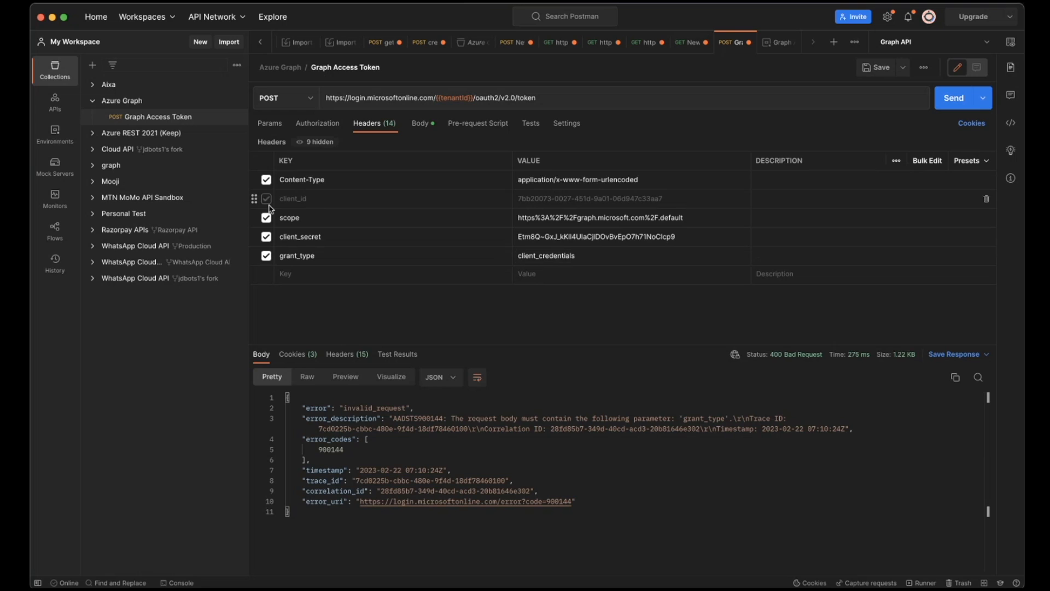
click(266, 217)
click(266, 237)
click(266, 256)
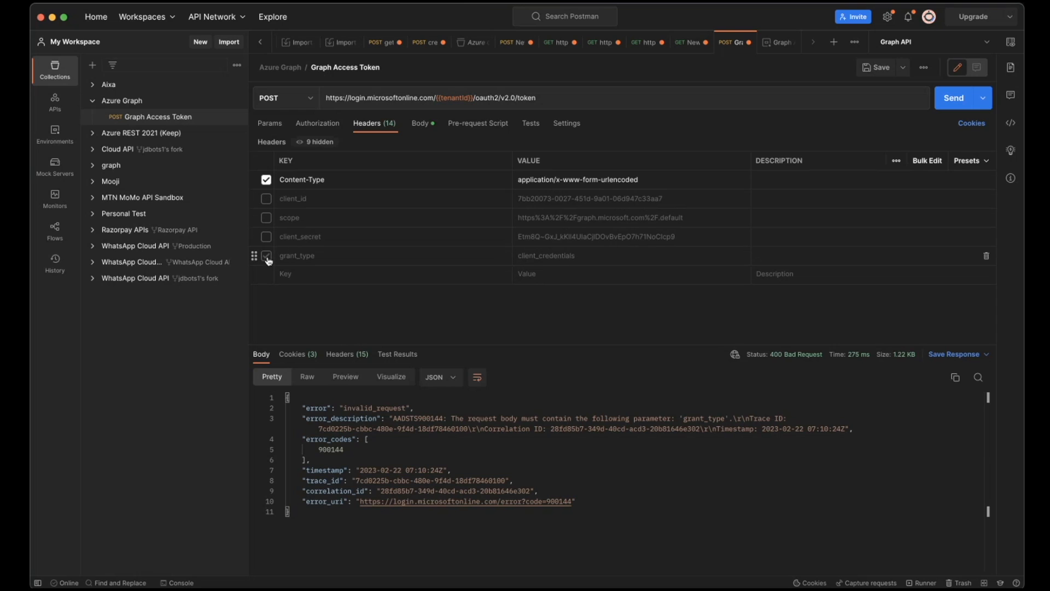
click(953, 98)
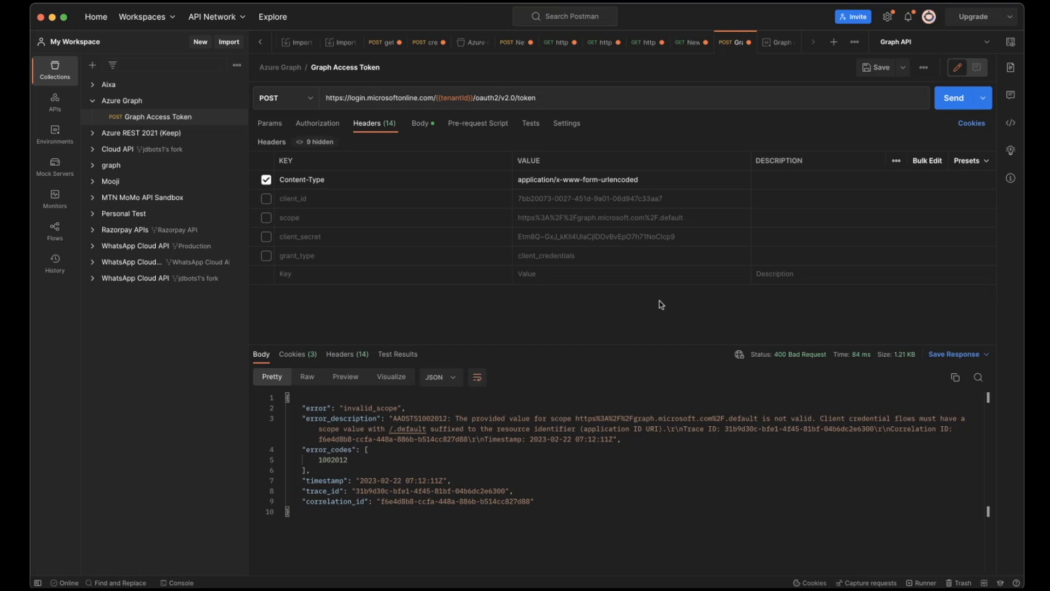
click(422, 123)
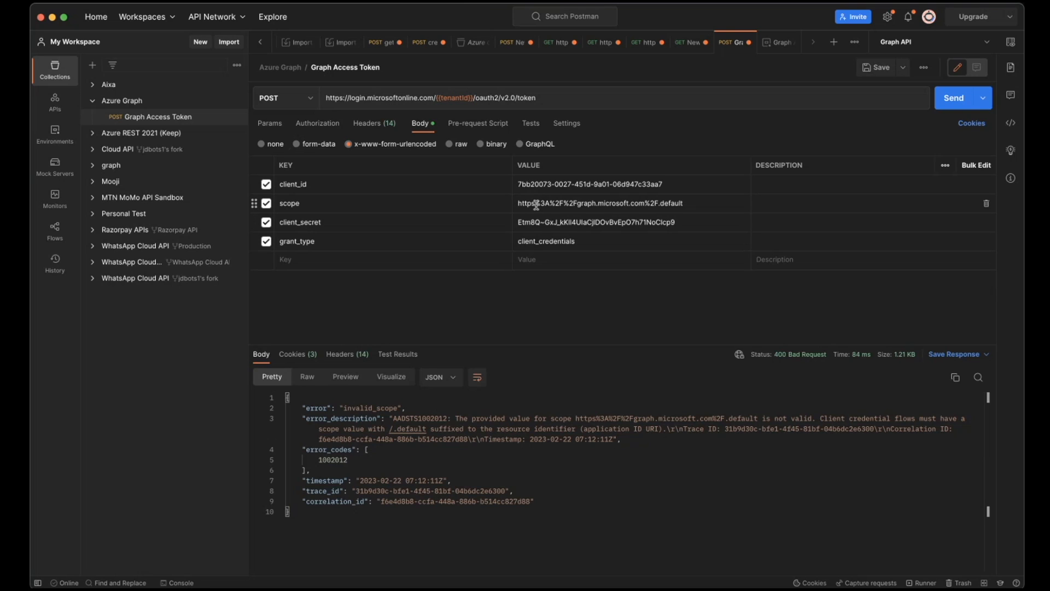
click(579, 205)
drag(579, 205, 538, 205)
key(BackSpace)
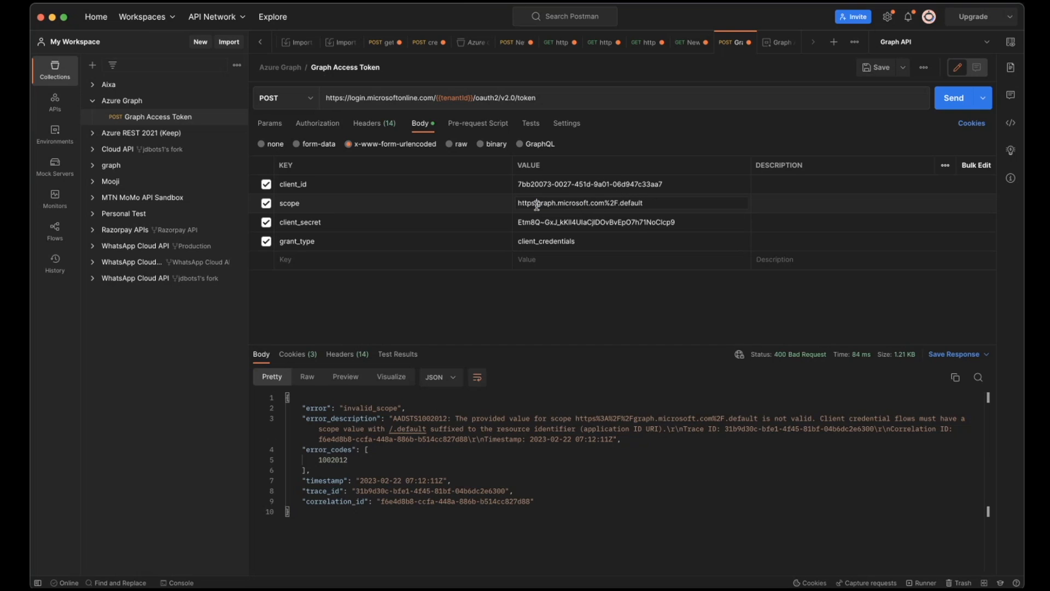
text(://)
click(623, 204)
key(BackSpace)
key(BackSpace)
key(BackSpace)
text(/)
click(942, 109)
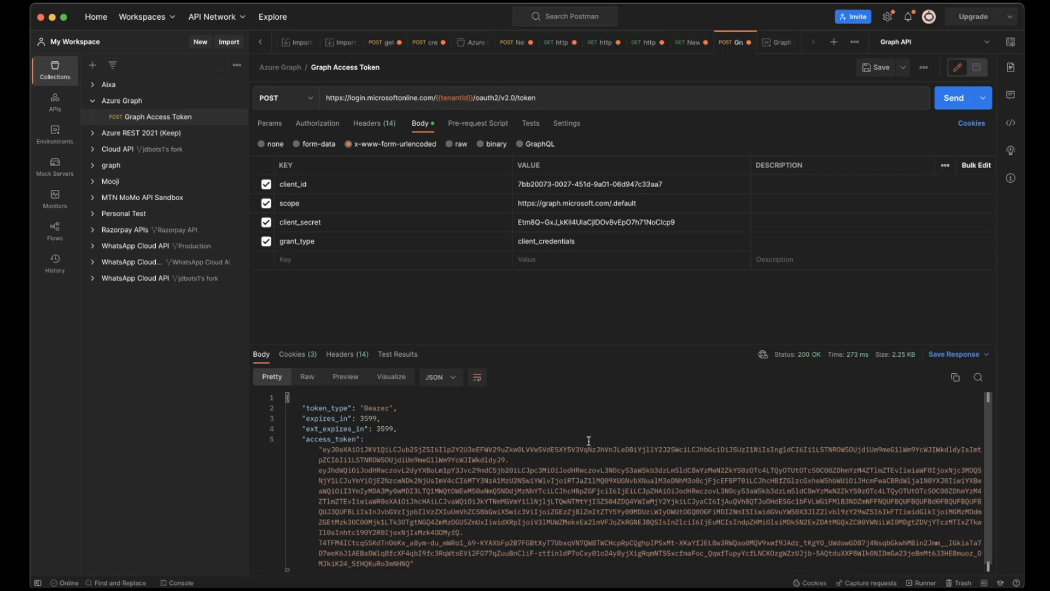
scroll(588, 441, down, 1)
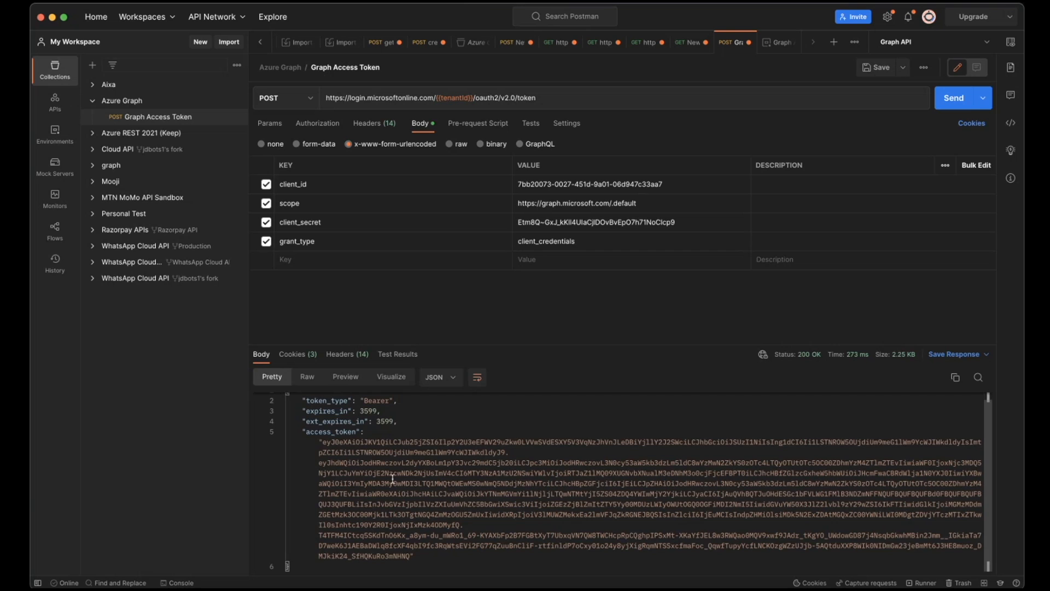
scroll(601, 498, up, 1)
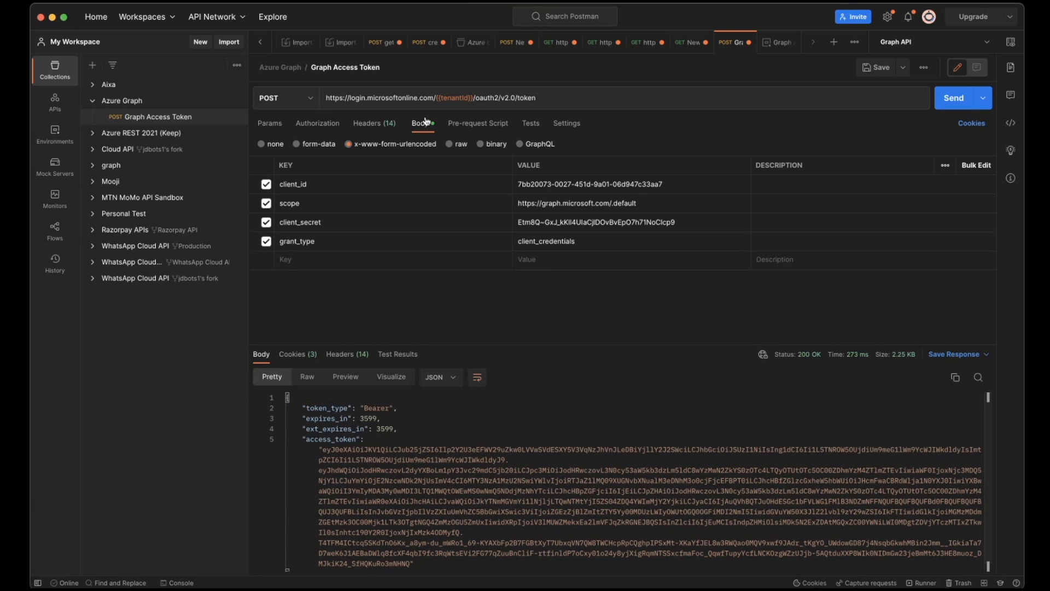
- Switch to Edge and review the article's token response section and its instructions for calling Microsoft Graph with the access token
click(437, 584)
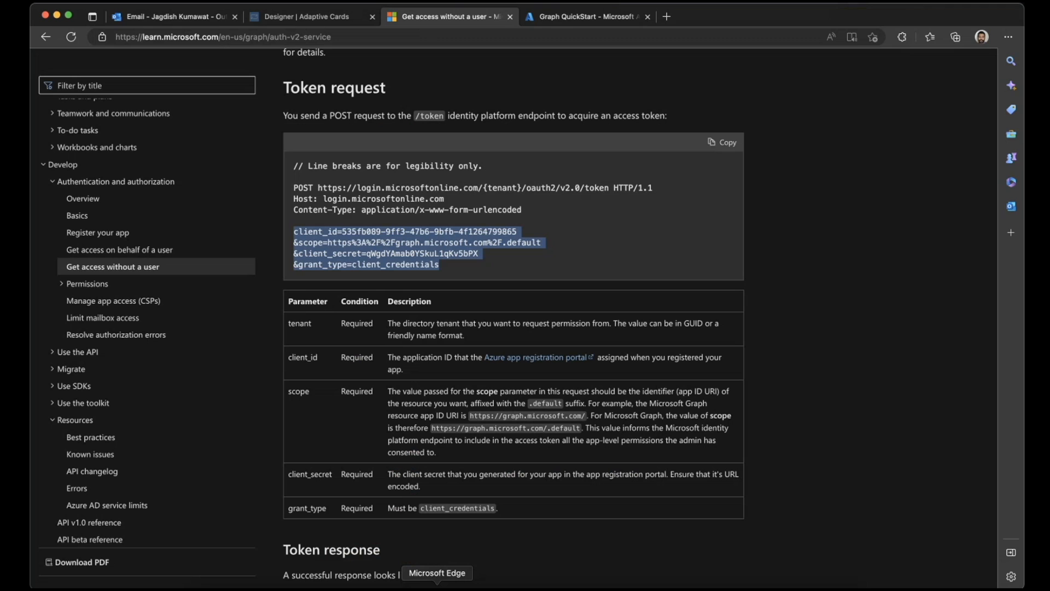
click(582, 16)
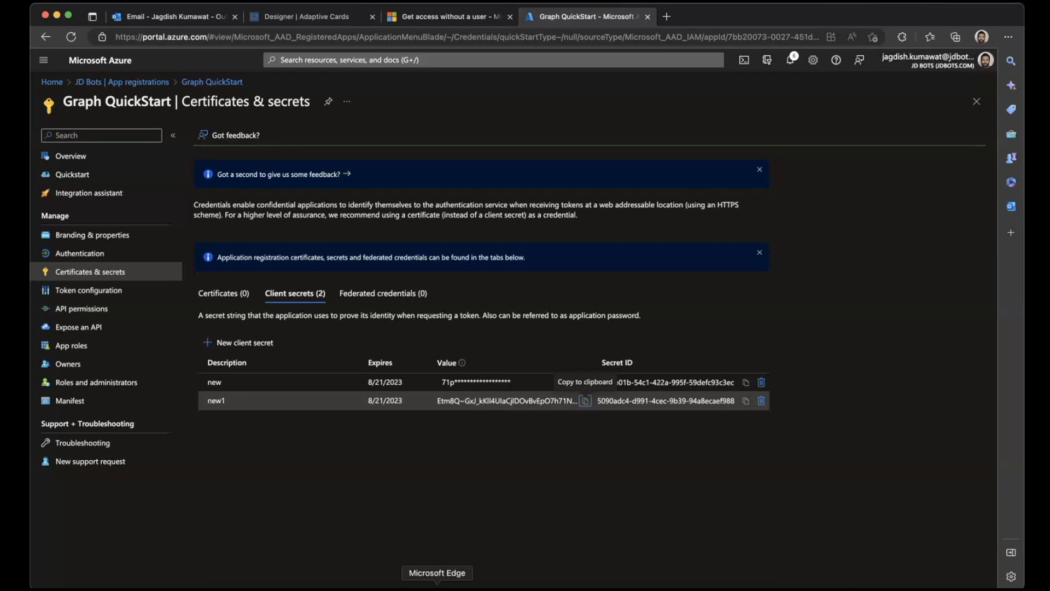
click(454, 17)
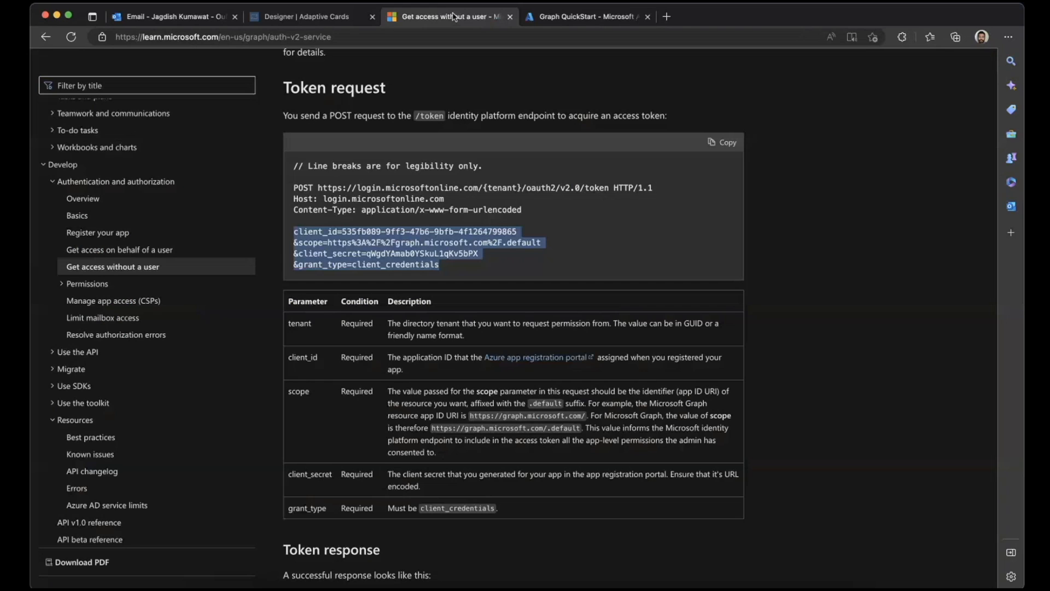
scroll(371, 356, down, 10)
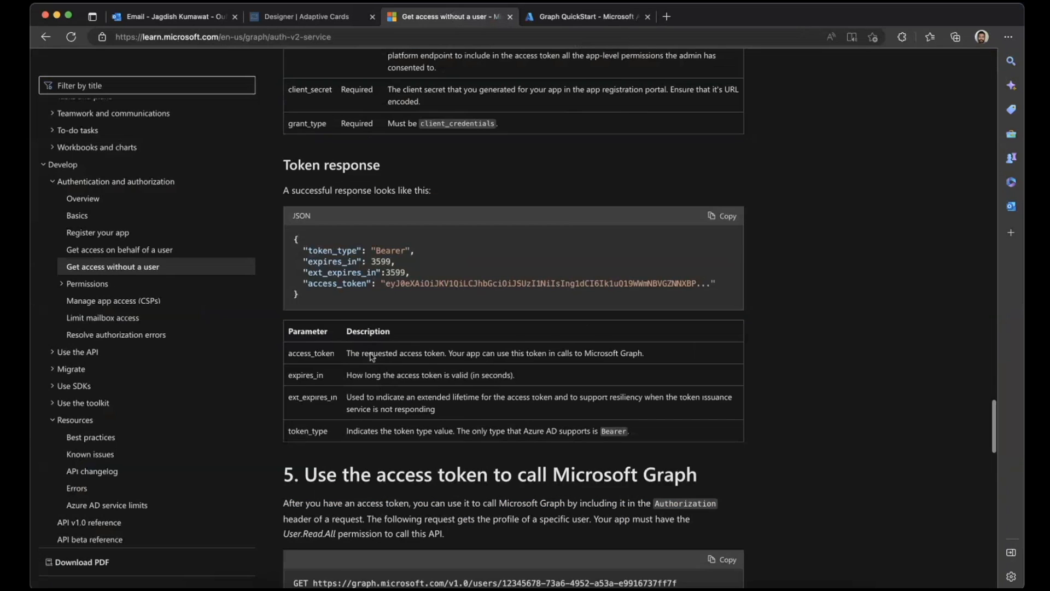
scroll(372, 357, down, 3)
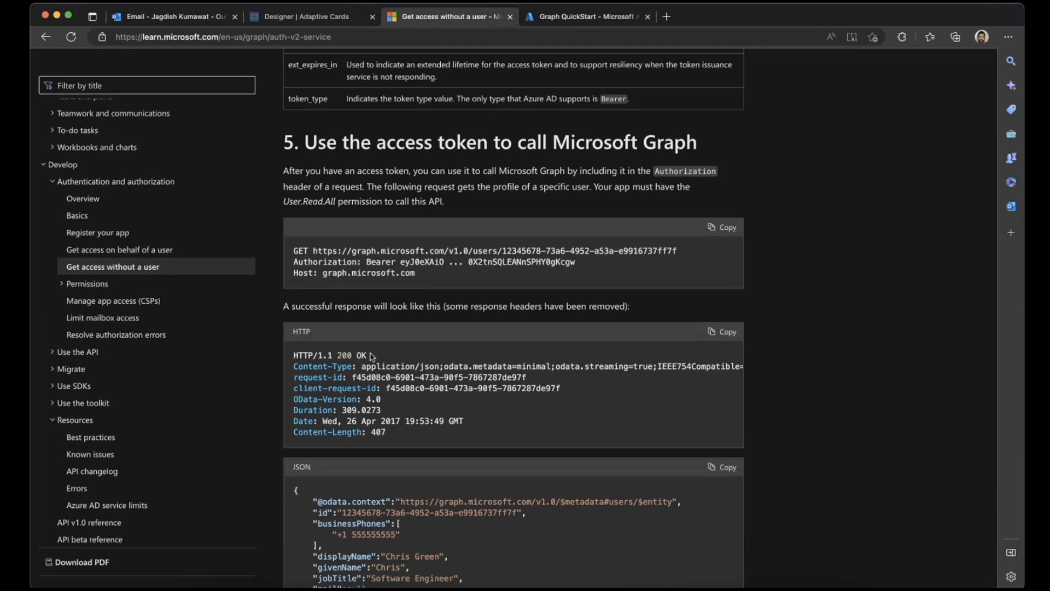
scroll(125, 351, down, 10)
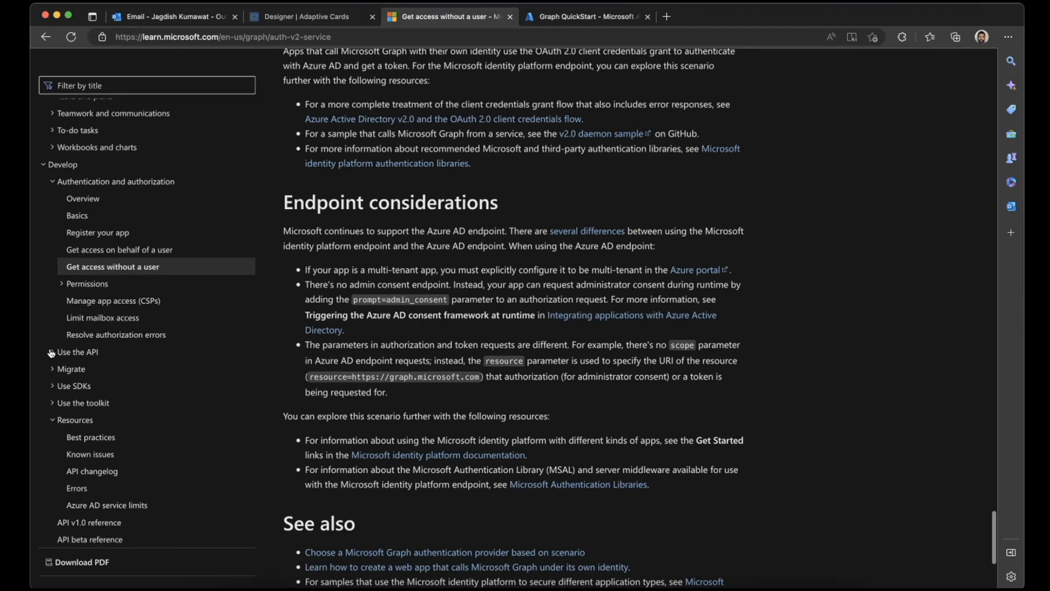
scroll(52, 353, up, 10)
scroll(51, 353, down, 3)
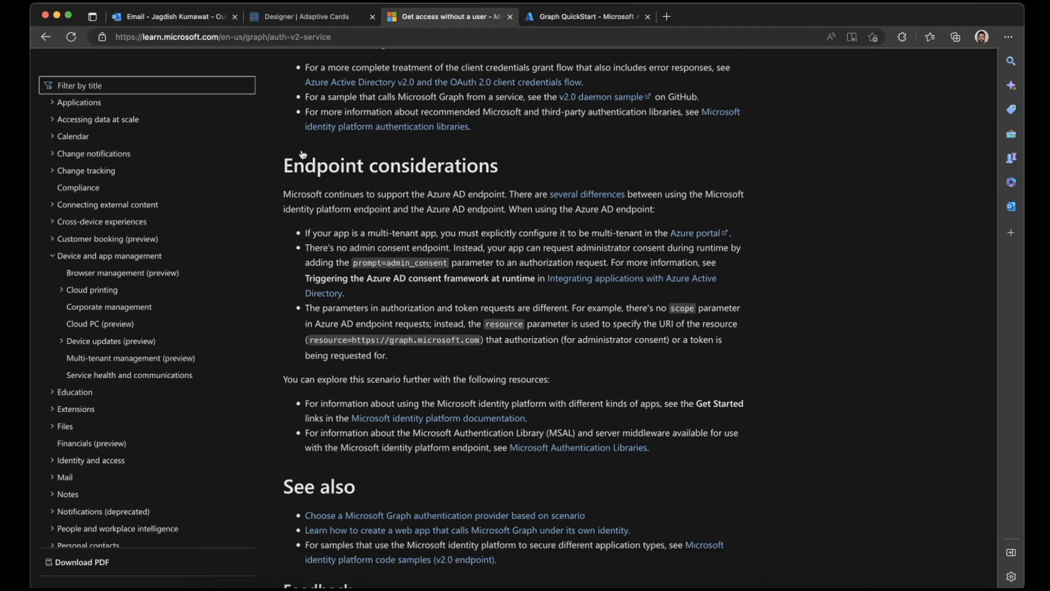
- View the Graph QuickStart app's API permissions in Azure and compare them with the topics listed in the Graph documentation
click(574, 17)
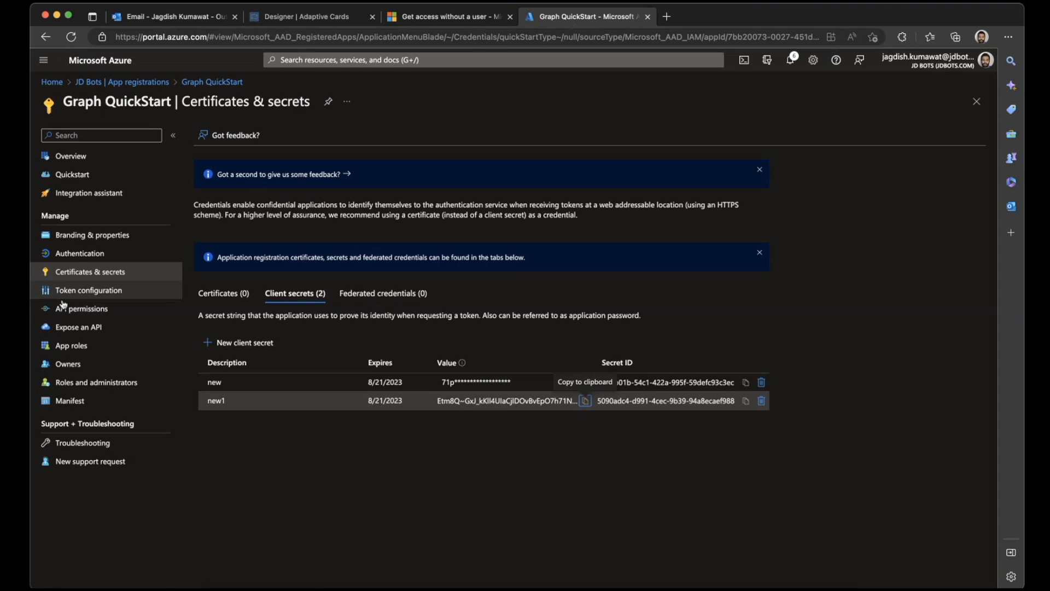
click(82, 308)
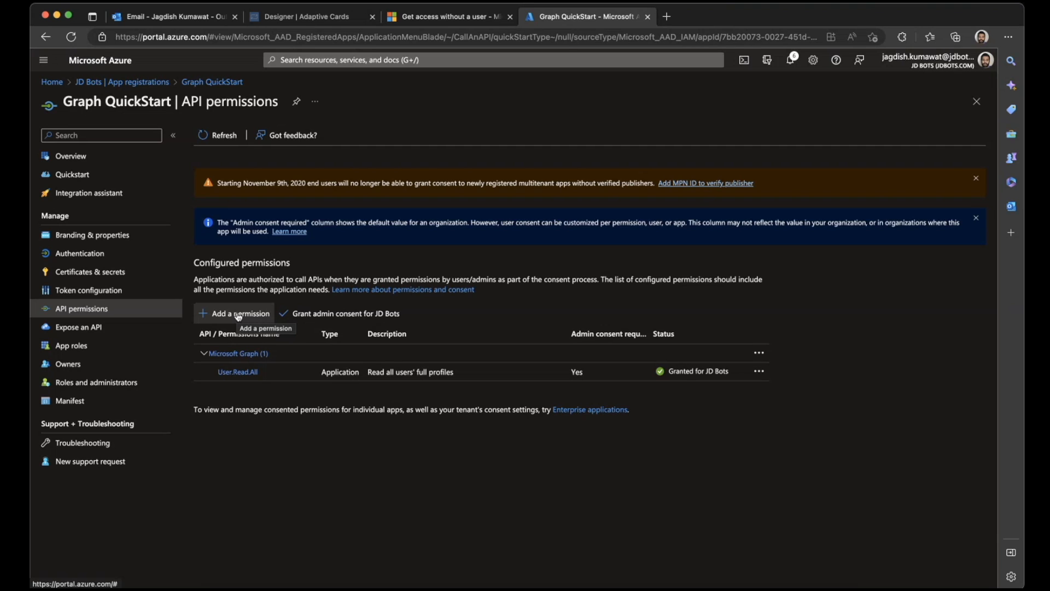
click(463, 19)
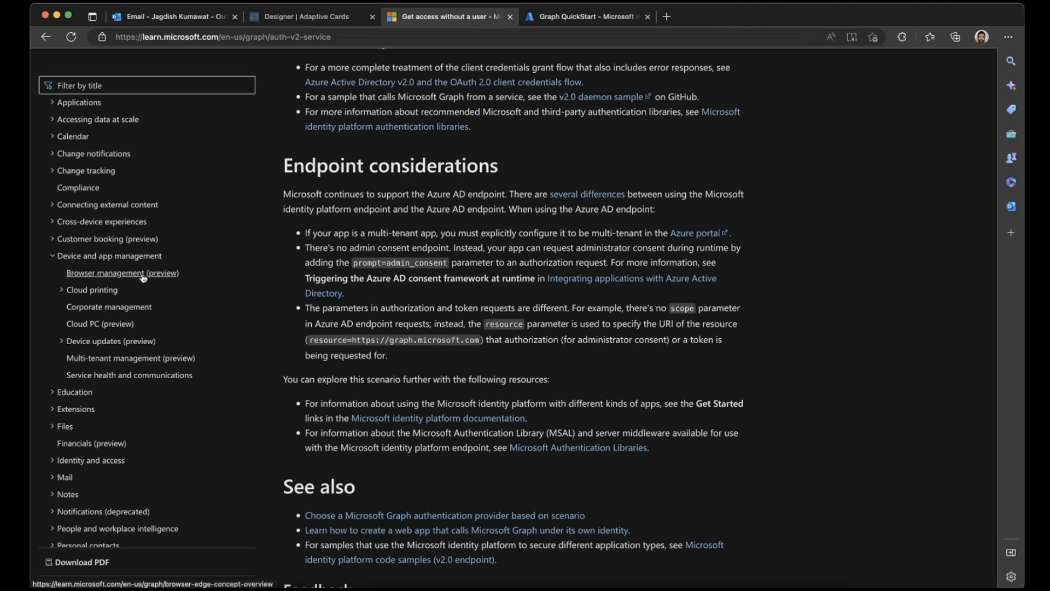
click(53, 257)
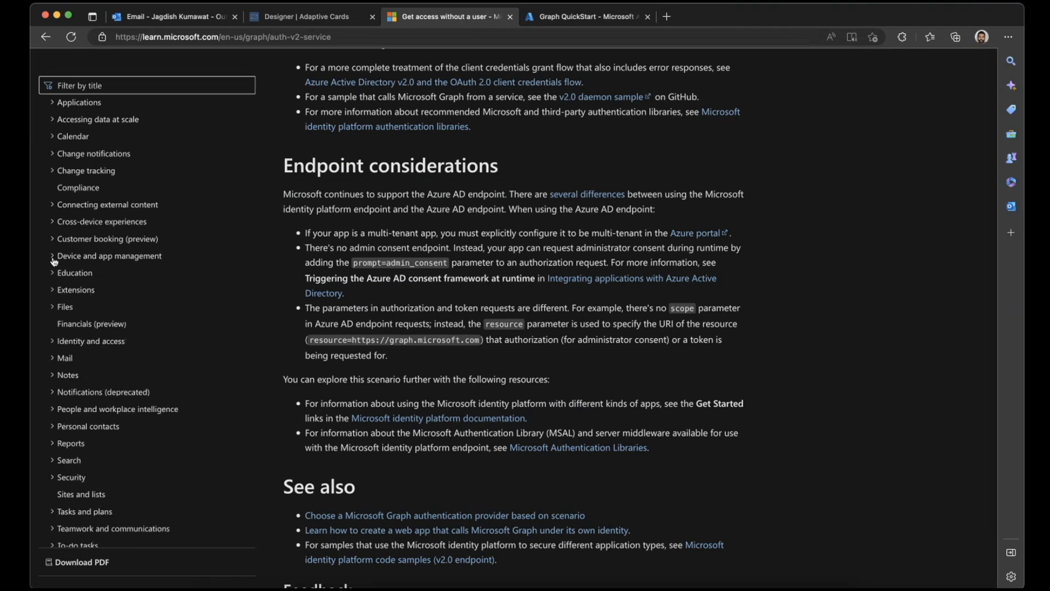
click(588, 16)
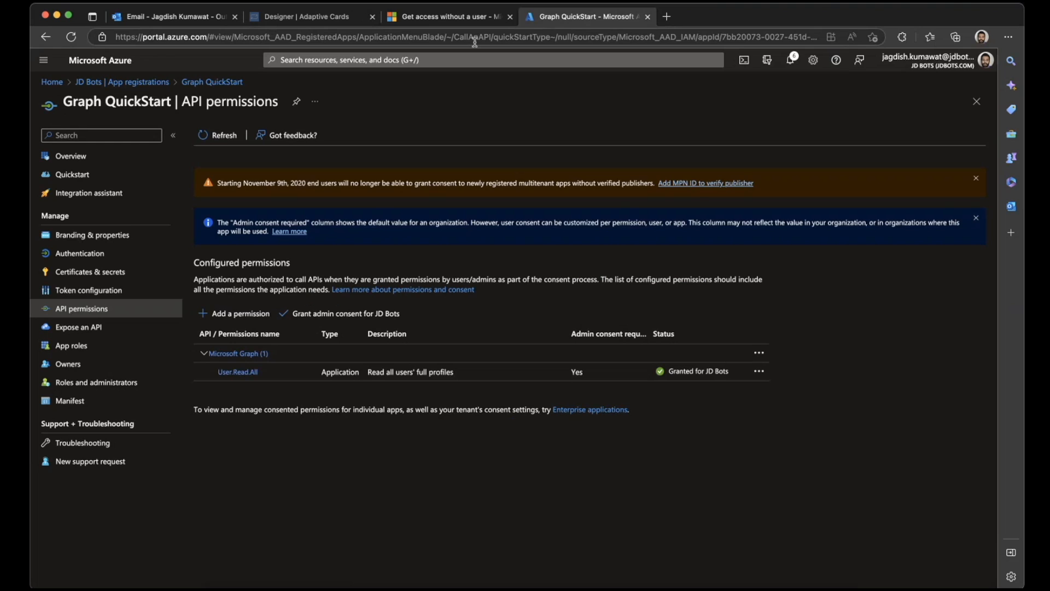
- Return to the Microsoft Graph documentation, expand the Users topic under Learn and browse the table of contents
click(446, 16)
scroll(116, 386, up, 3)
scroll(115, 386, up, 3)
scroll(115, 386, down, 6)
scroll(115, 387, down, 3)
scroll(115, 386, up, 3)
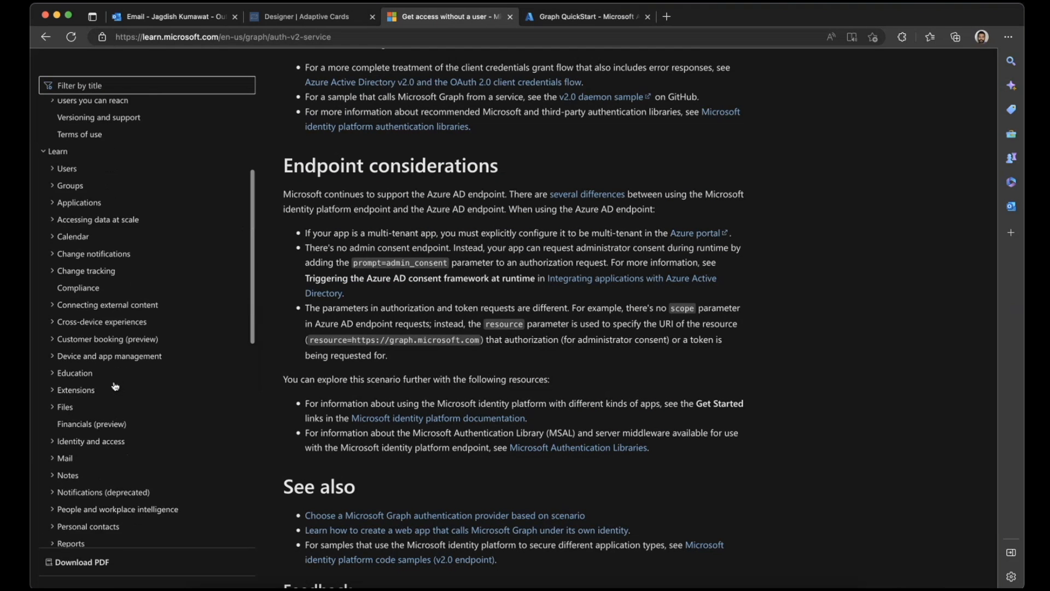
click(62, 169)
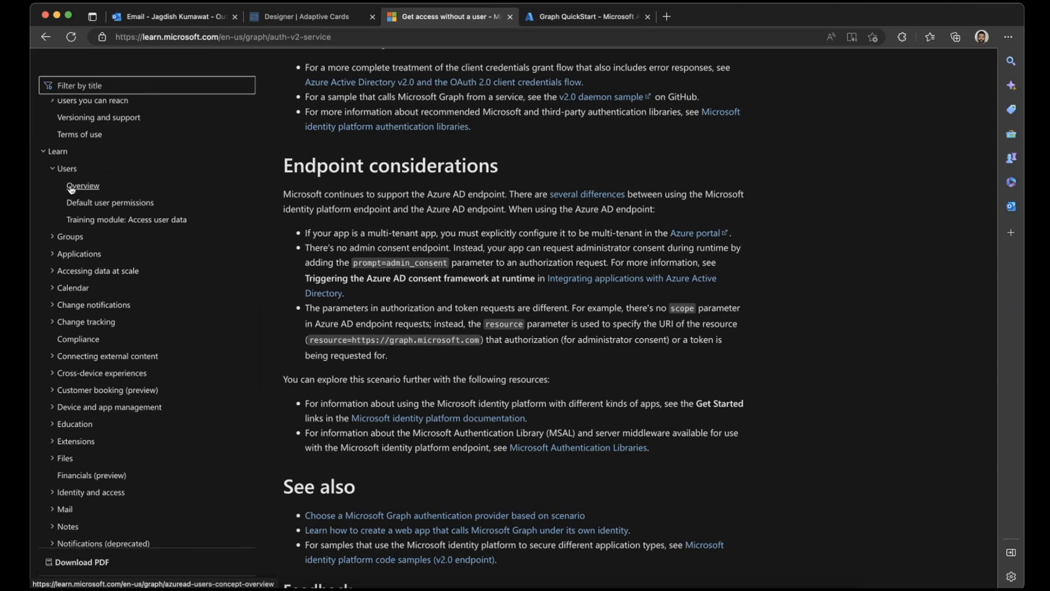
scroll(72, 189, down, 8)
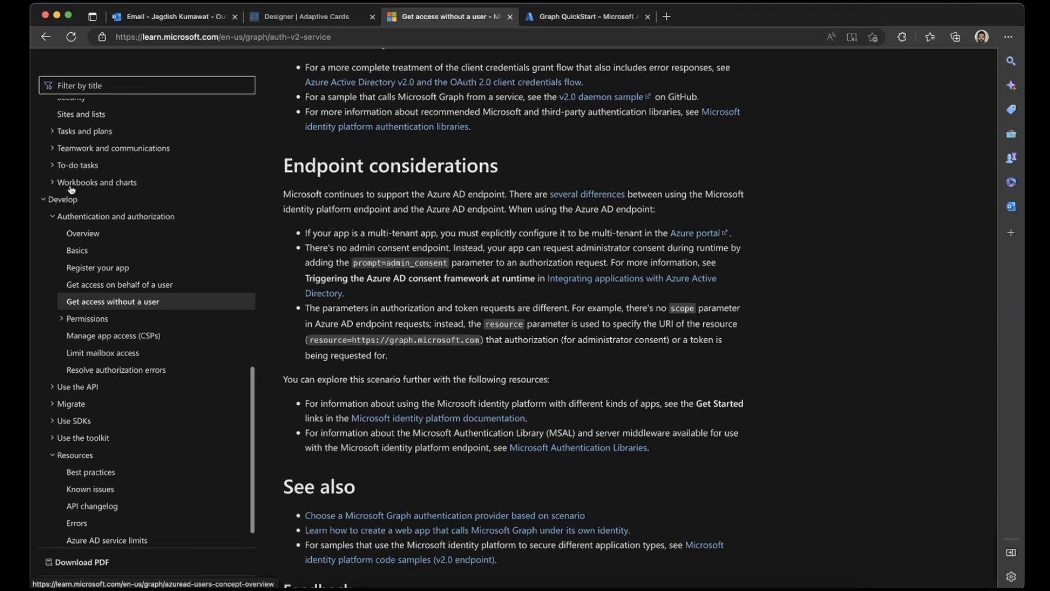
scroll(71, 190, up, 3)
scroll(72, 190, up, 6)
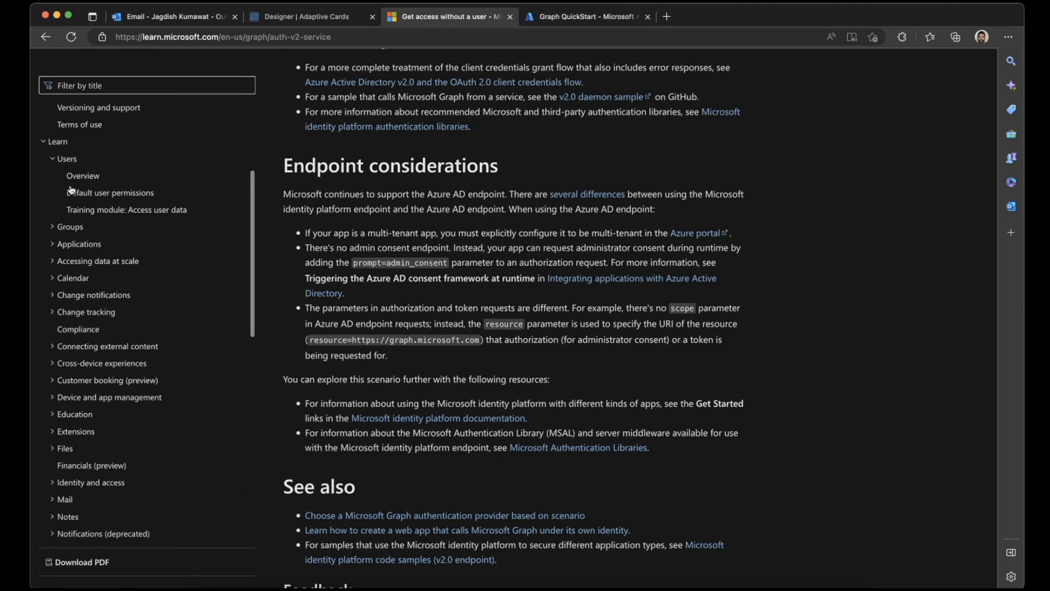
- Read the overview of users in Microsoft Graph down to its API reference links and open the default user permissions topic
click(79, 182)
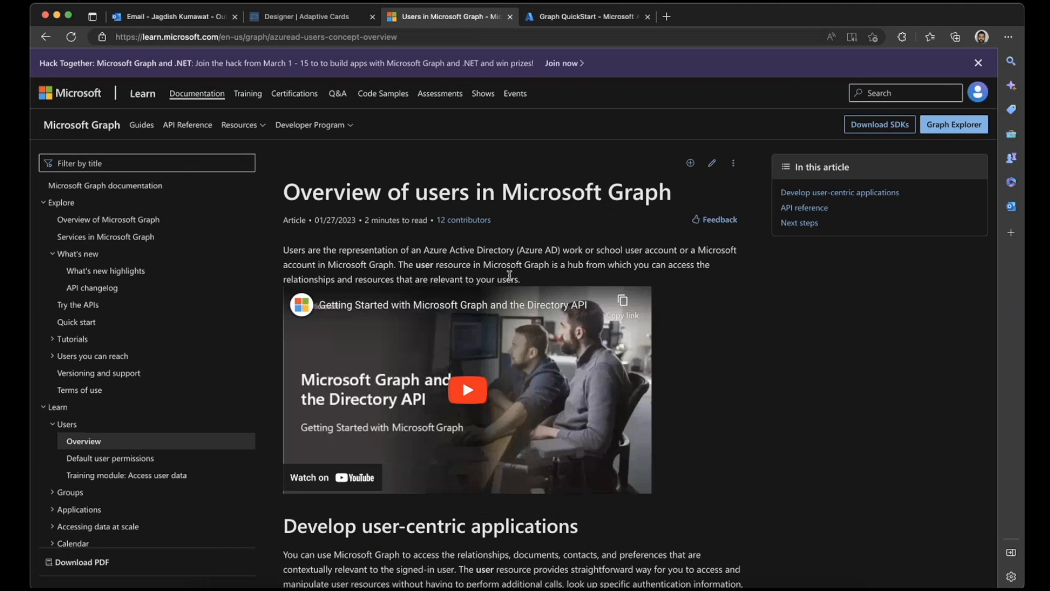
scroll(509, 275, down, 8)
scroll(509, 275, down, 10)
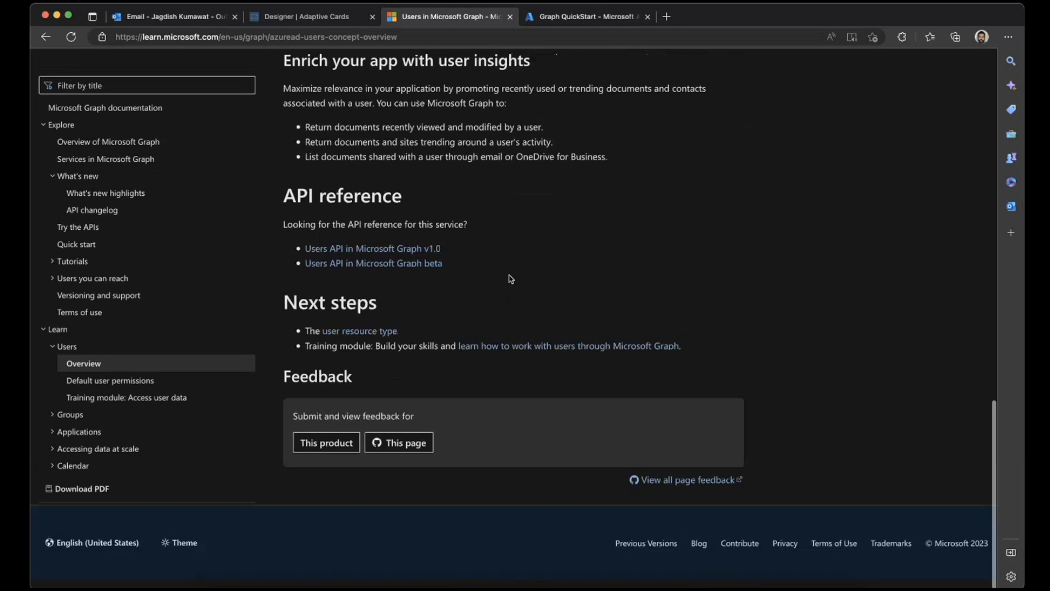
scroll(509, 275, up, 2)
click(109, 380)
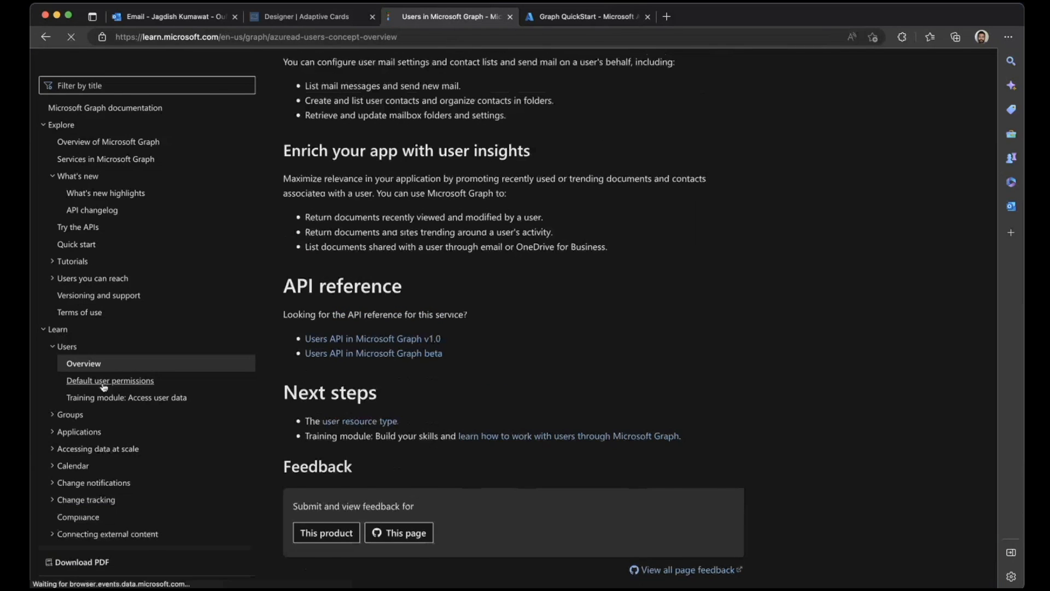
scroll(578, 363, down, 3)
scroll(578, 360, down, 3)
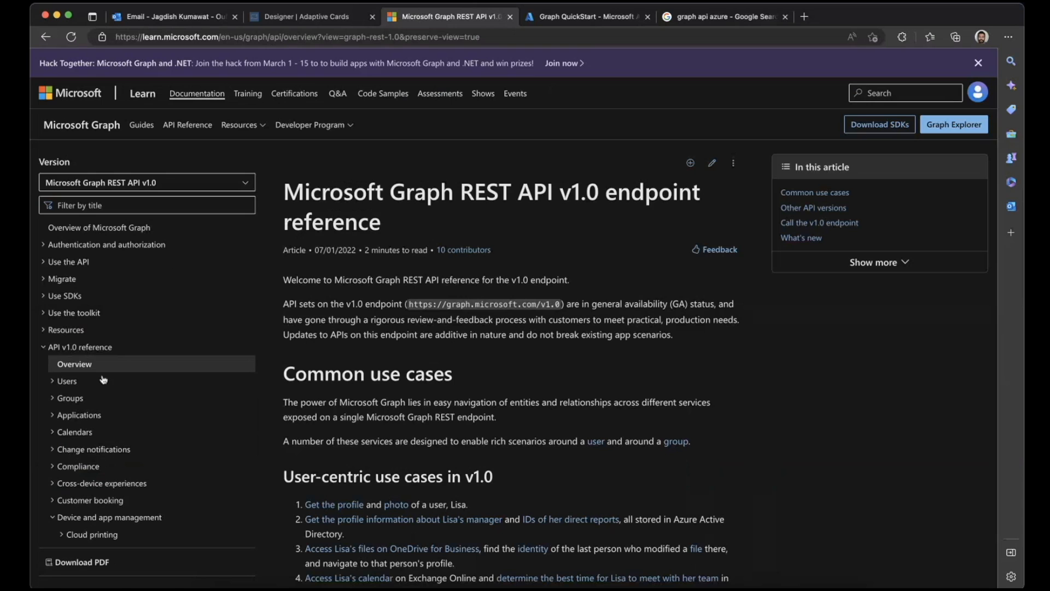
- Expand Users in the API v1.0 reference and review its topics along with the user-centric use cases
scroll(91, 329, down, 3)
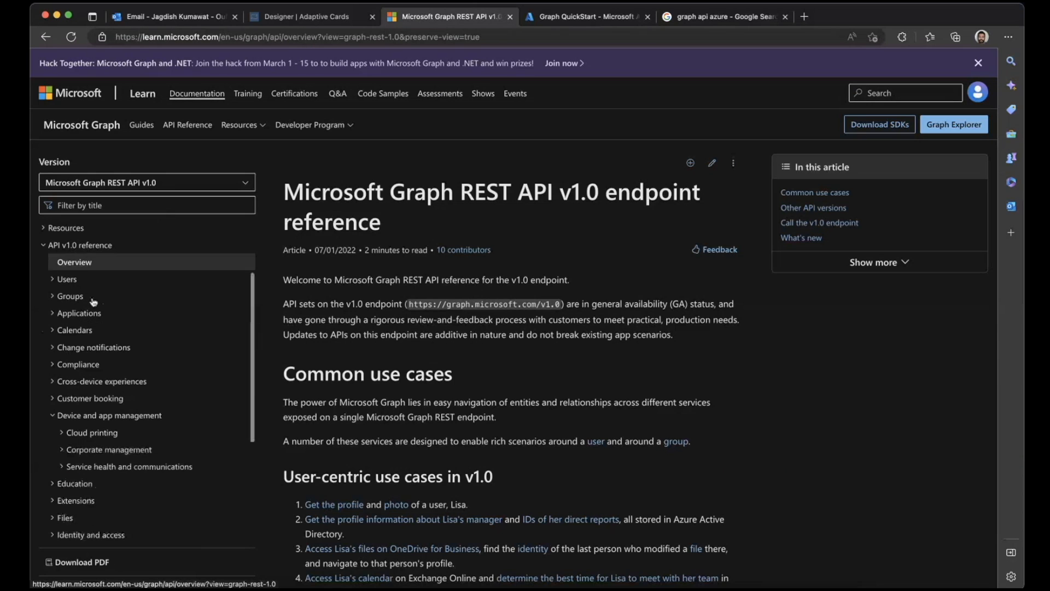
click(67, 279)
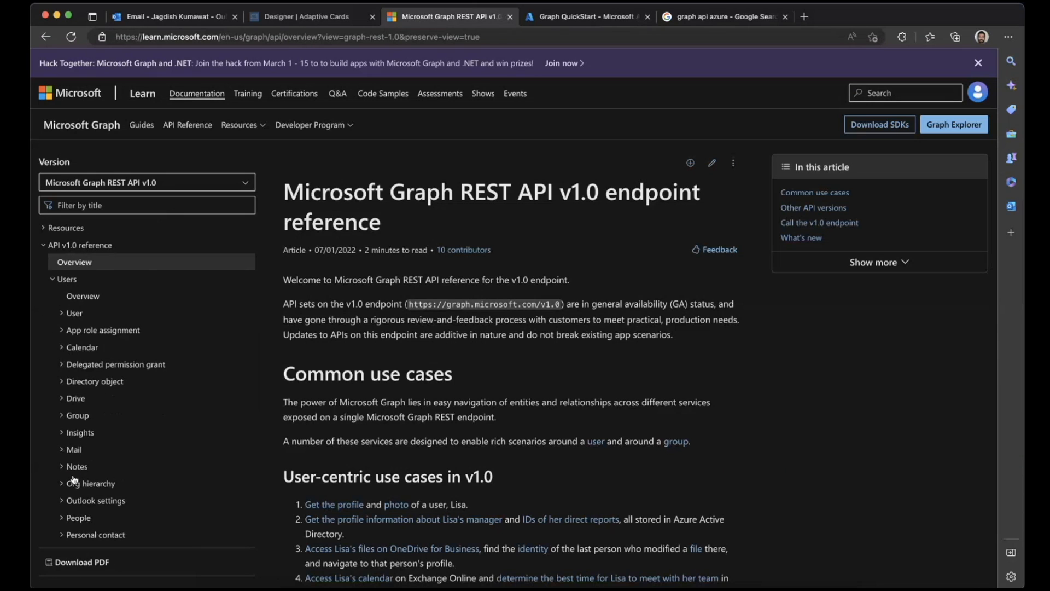
scroll(74, 479, up, 3)
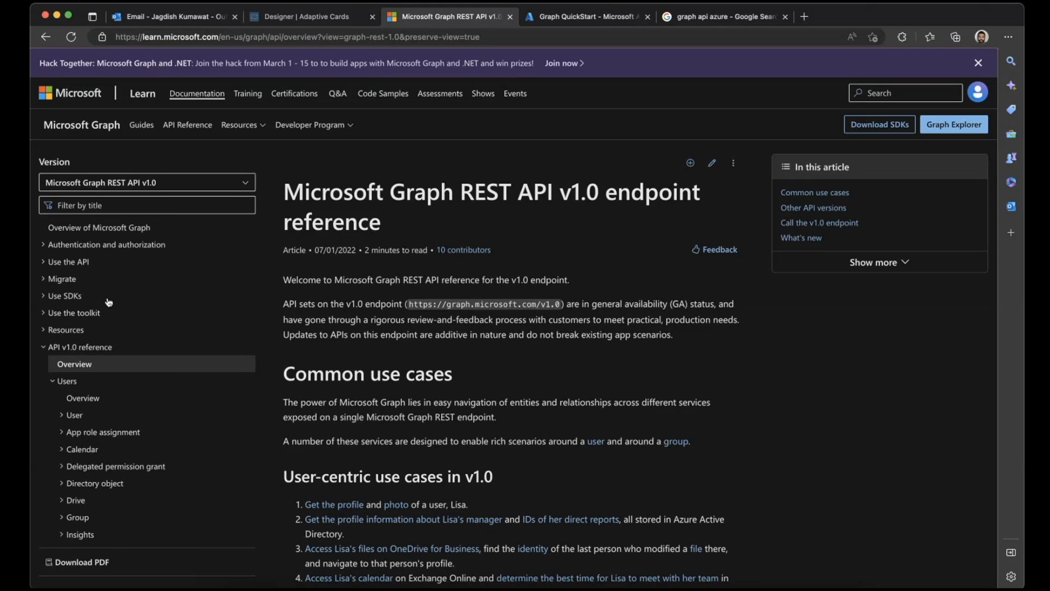
scroll(109, 301, down, 5)
scroll(109, 302, up, 4)
scroll(109, 302, down, 4)
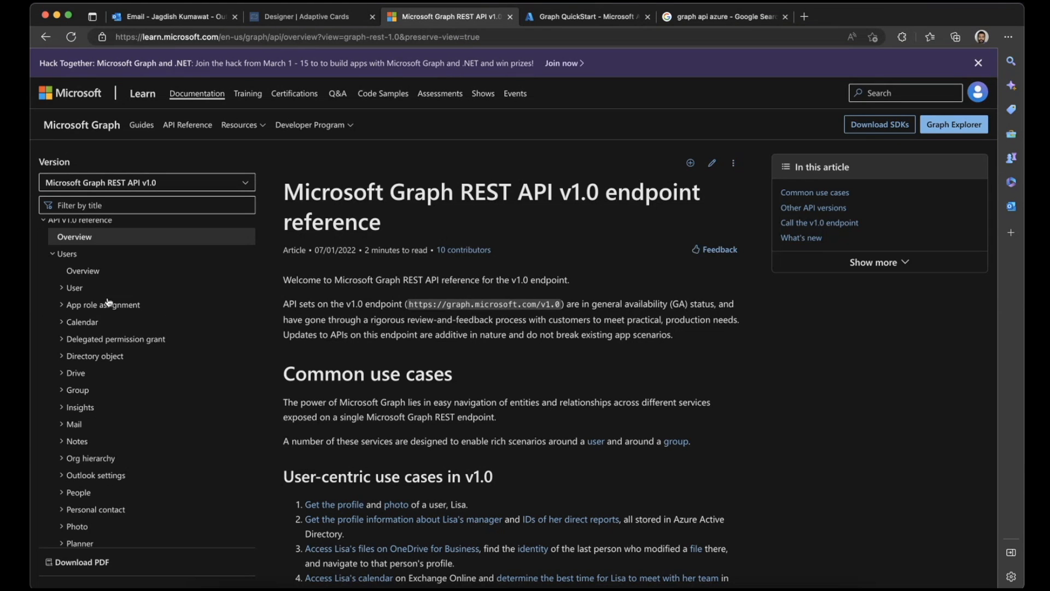
scroll(430, 251, down, 5)
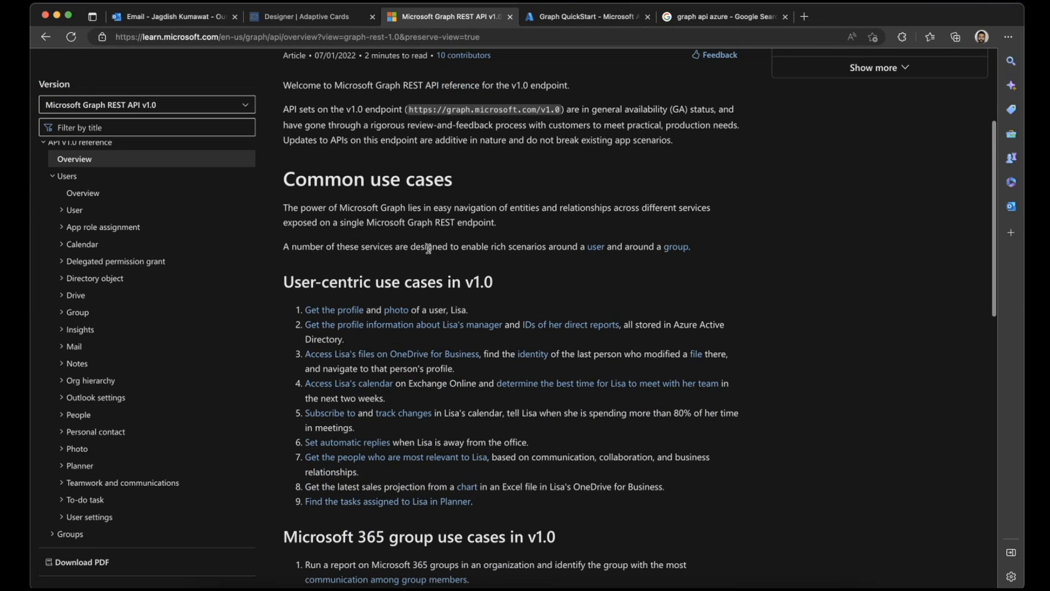
- Open the user resource type reference under Users and examine its methods, properties and age group definitions
click(65, 211)
click(84, 230)
scroll(360, 284, down, 5)
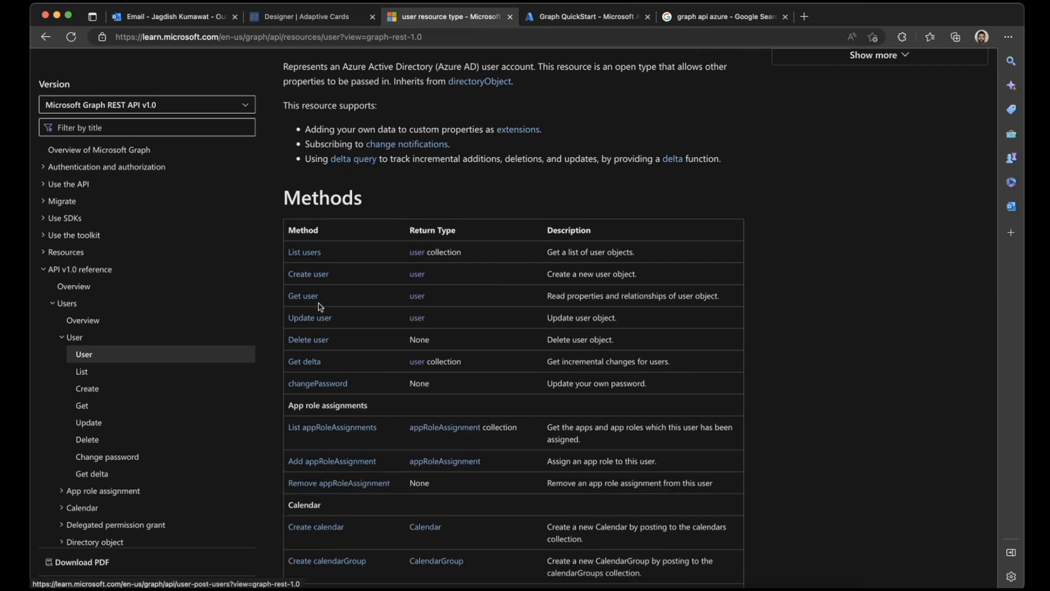
scroll(316, 465, down, 15)
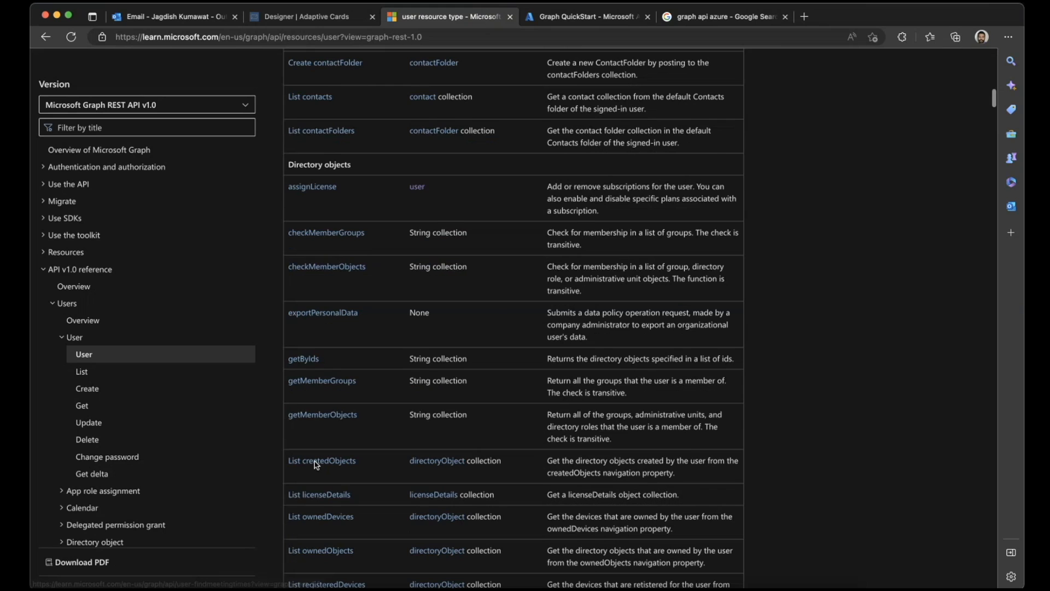
scroll(316, 466, down, 4)
scroll(316, 465, down, 10)
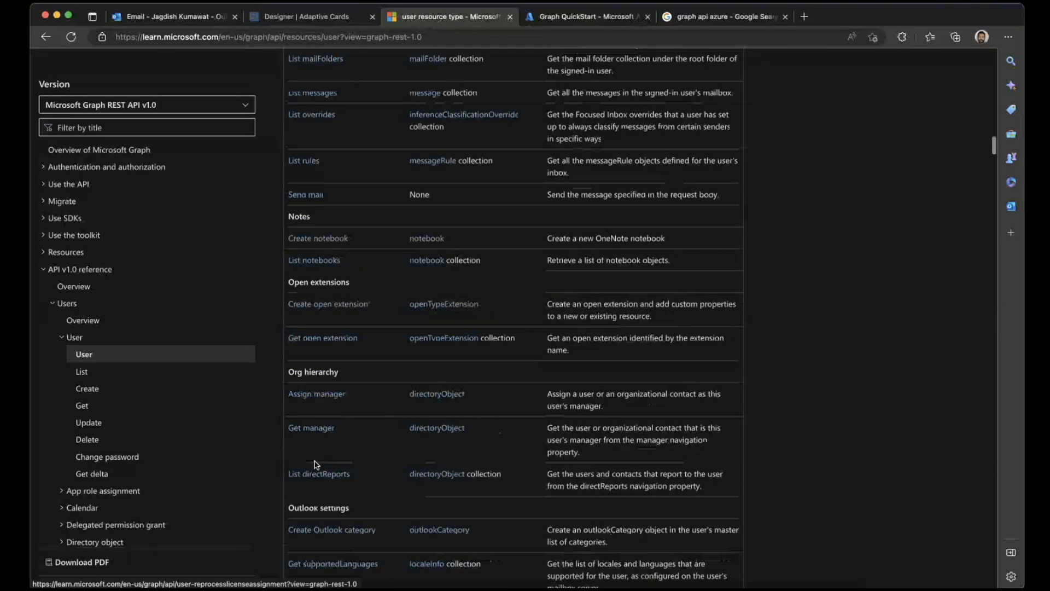
scroll(317, 465, down, 20)
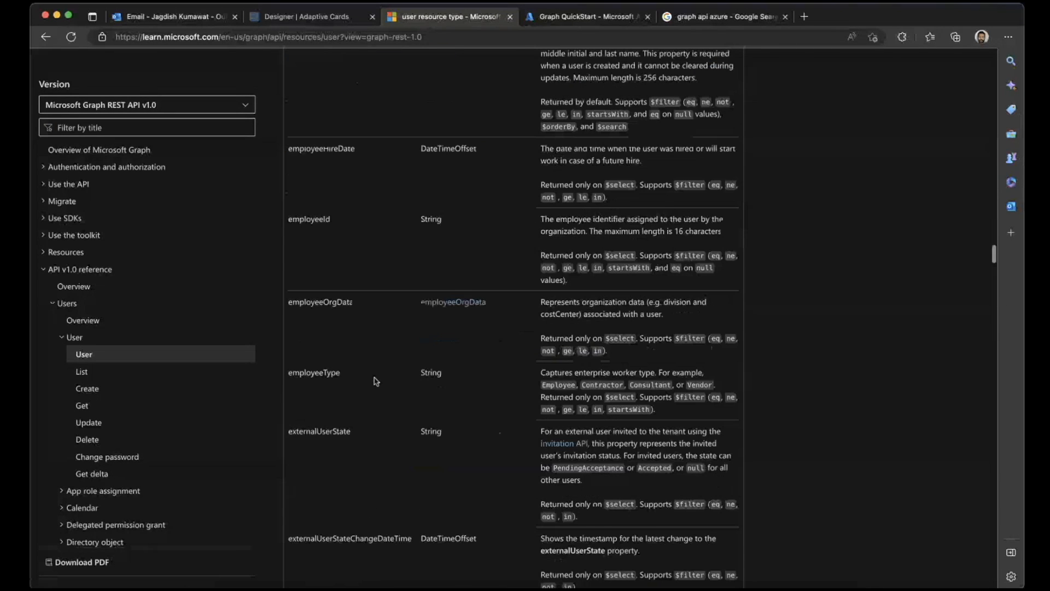
scroll(376, 382, down, 15)
scroll(377, 381, down, 20)
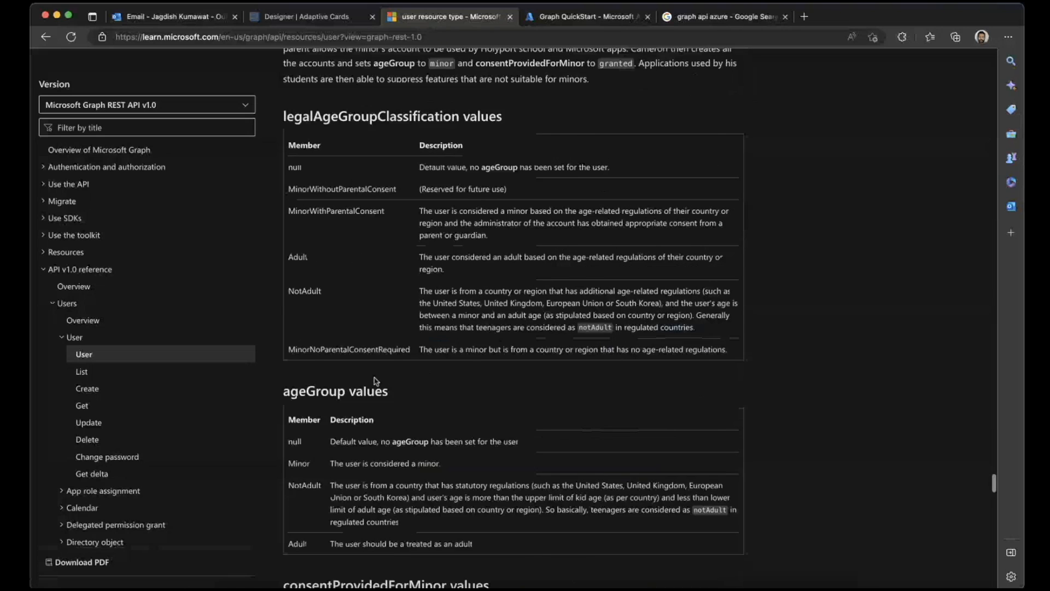
scroll(376, 381, up, 8)
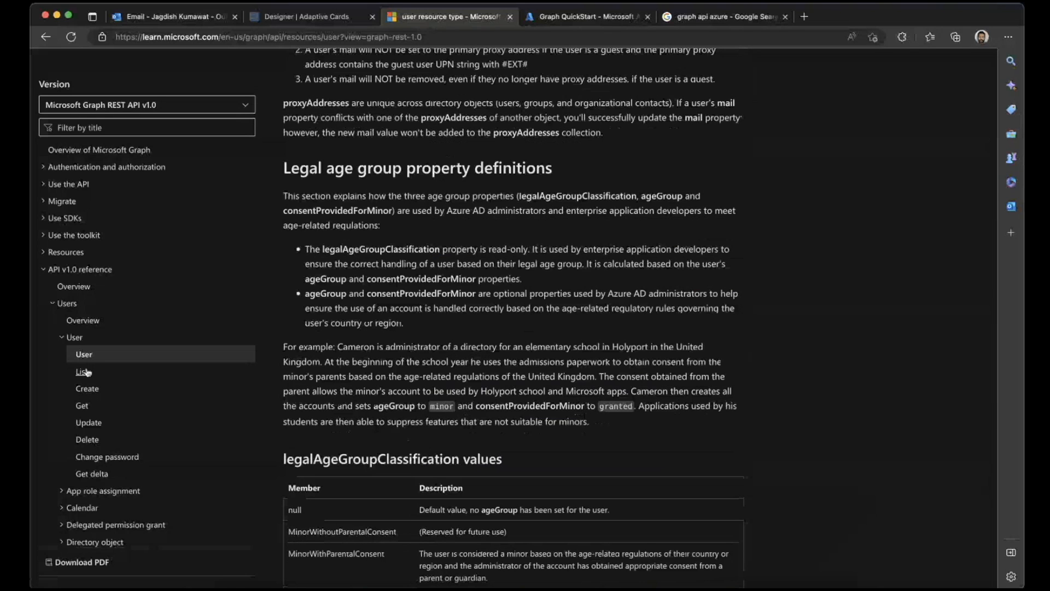
- Open the Get user method reference and examine its Permissions section and HTTP request syntax
click(86, 412)
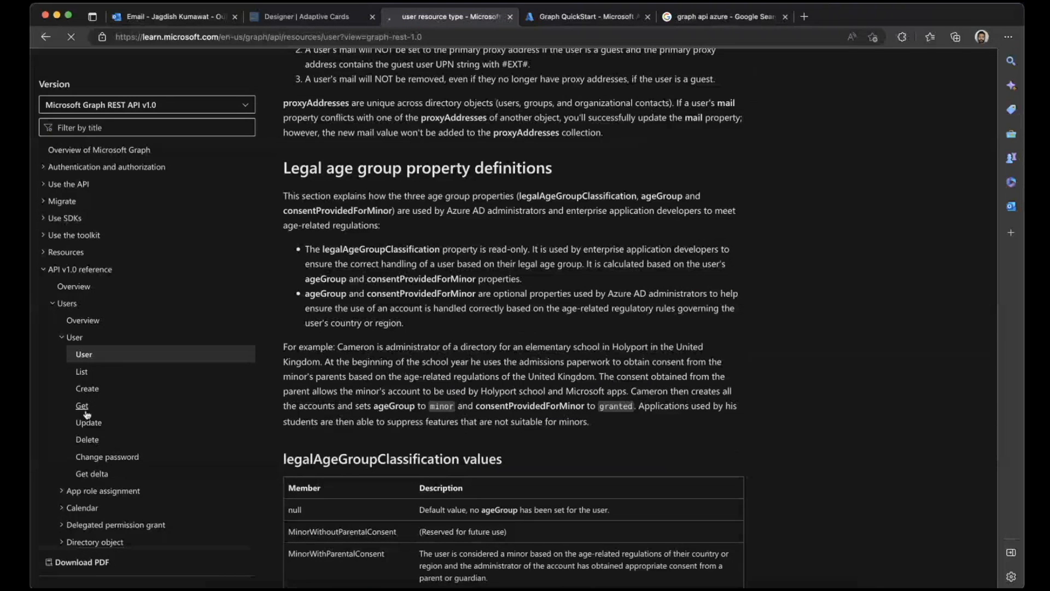
scroll(393, 342, down, 7)
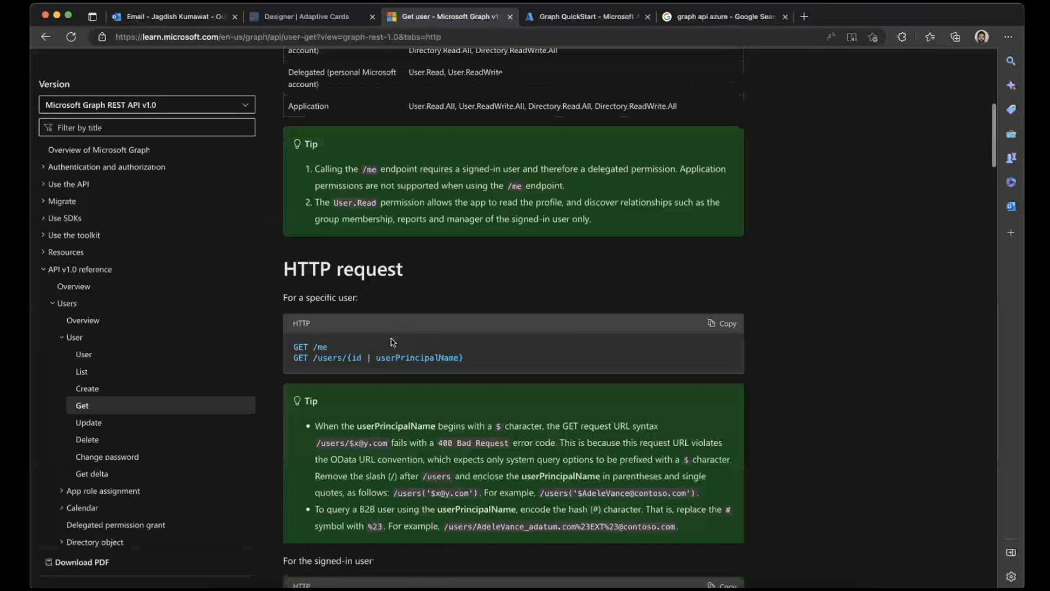
scroll(392, 342, up, 7)
scroll(393, 342, down, 5)
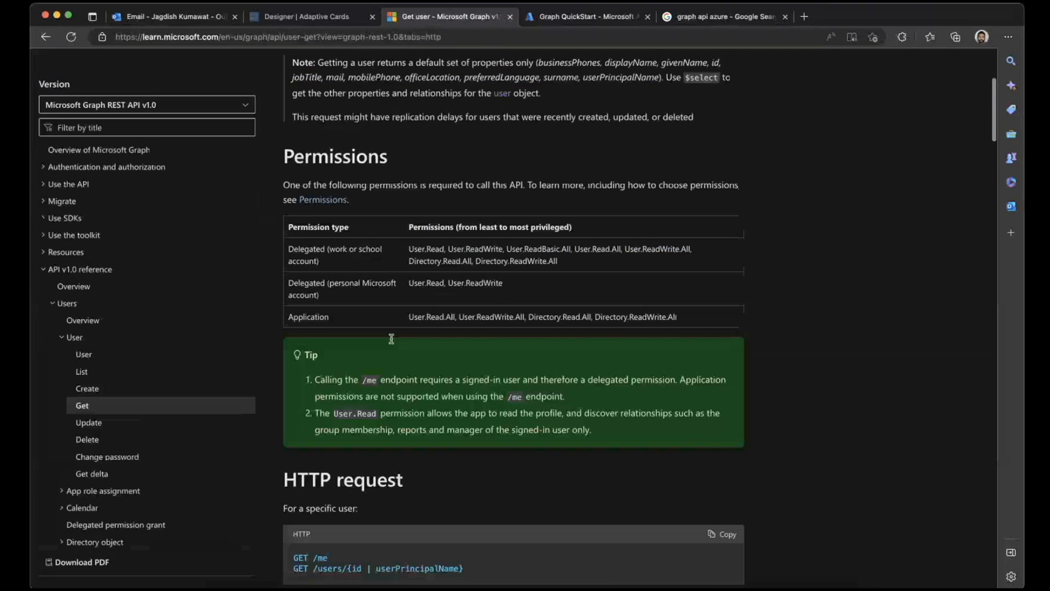
drag(287, 127, 388, 129)
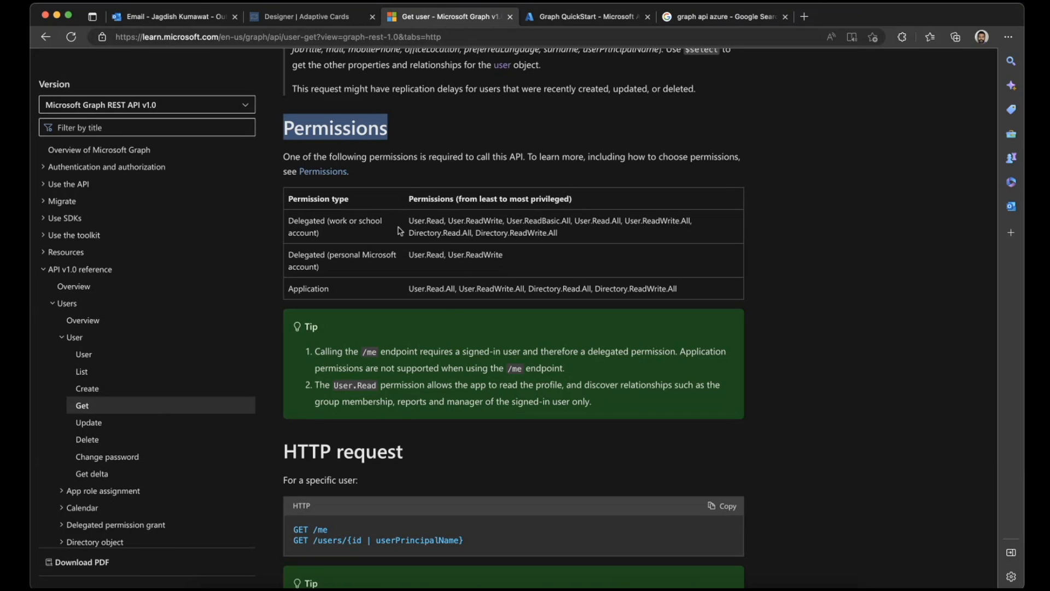
- Examine the delegated and application permission types and the application permissions required to call Get user
drag(290, 221, 332, 232)
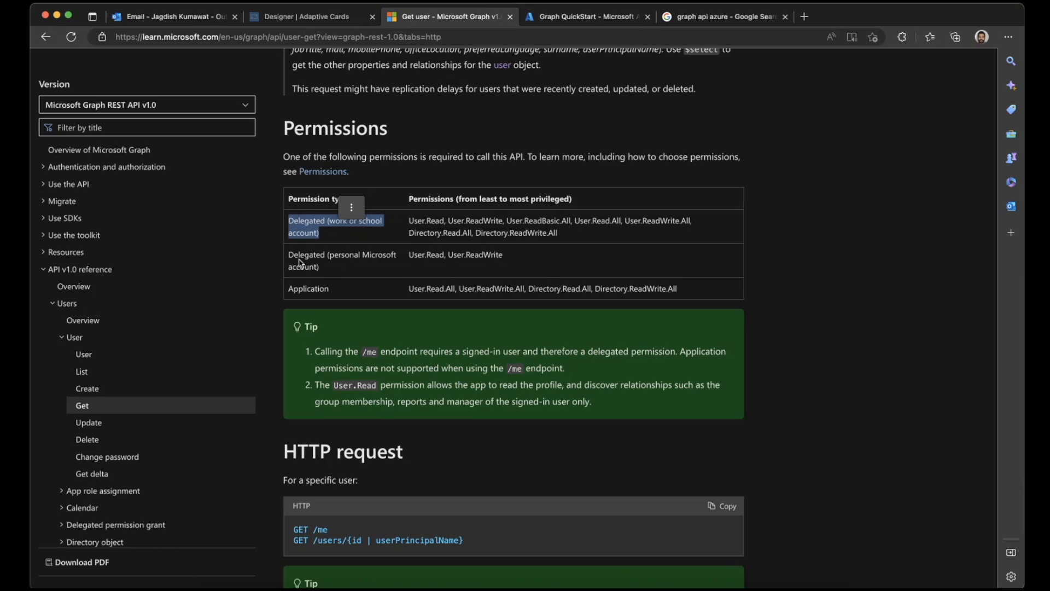
double_click(303, 289)
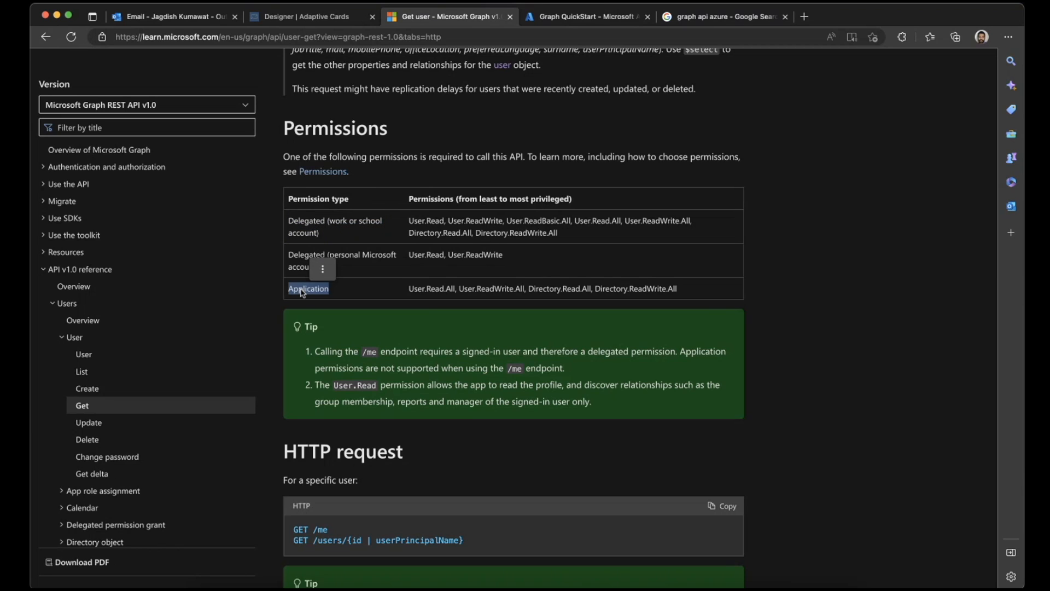
triple_click(409, 288)
click(450, 288)
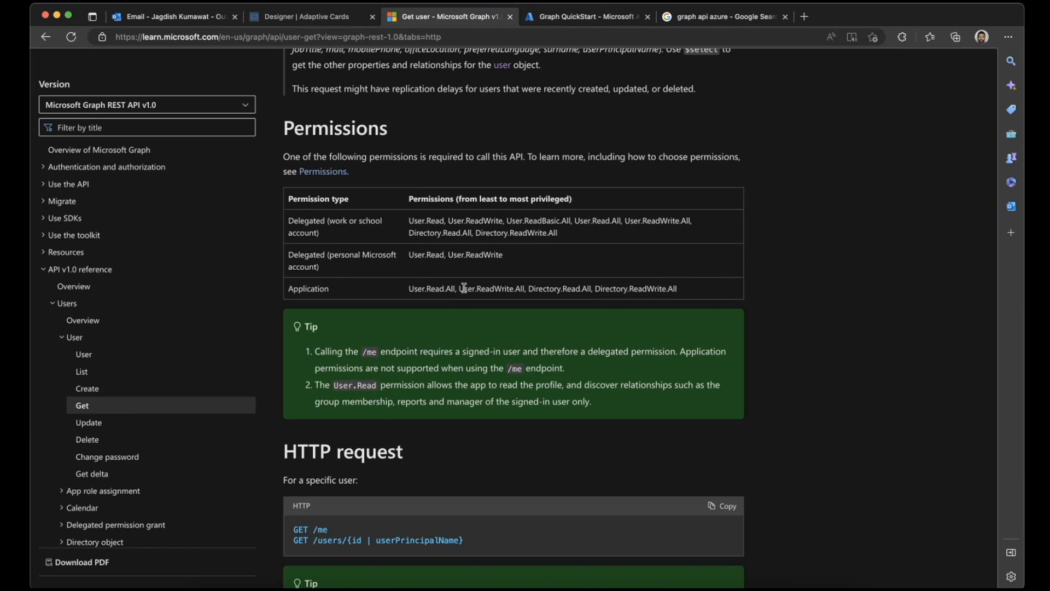
drag(460, 288, 524, 288)
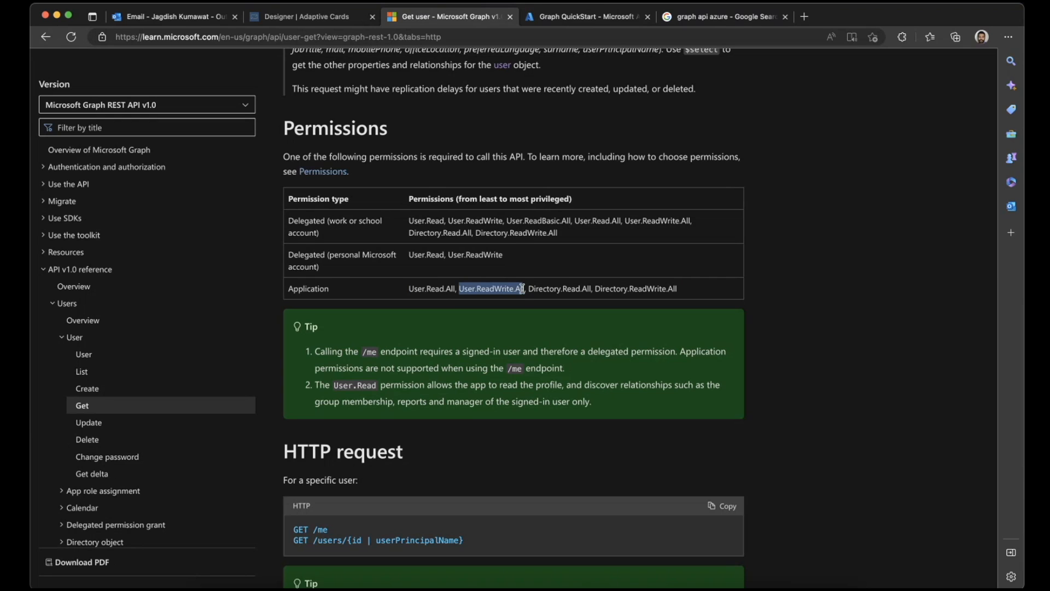
triple_click(553, 292)
triple_click(536, 292)
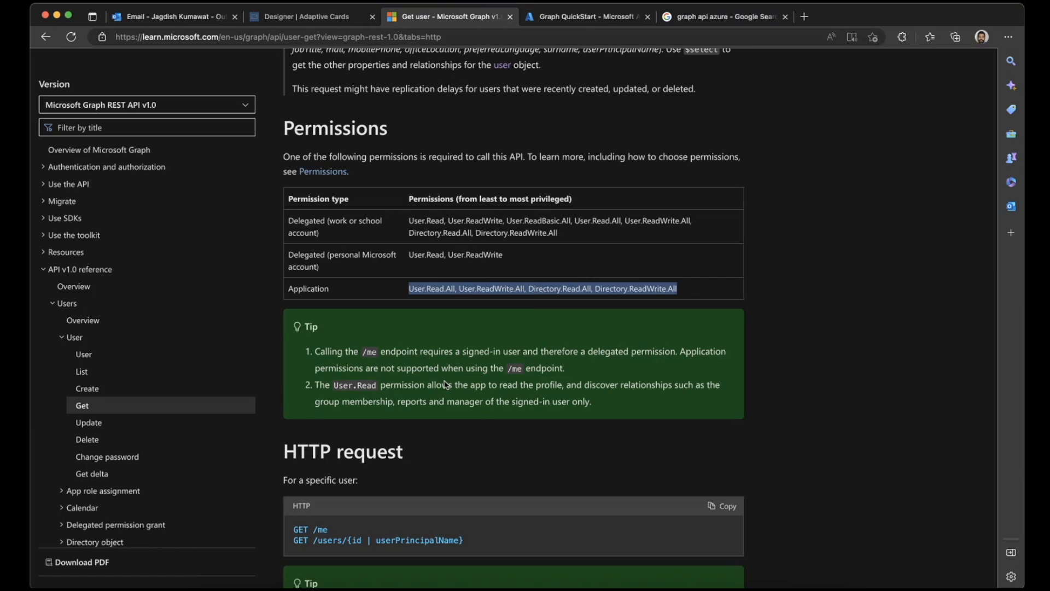
- Examine the /users/{id | userPrincipalName} request syntax and expand the Authentication and authorization and Use the API topics
scroll(446, 385, down, 5)
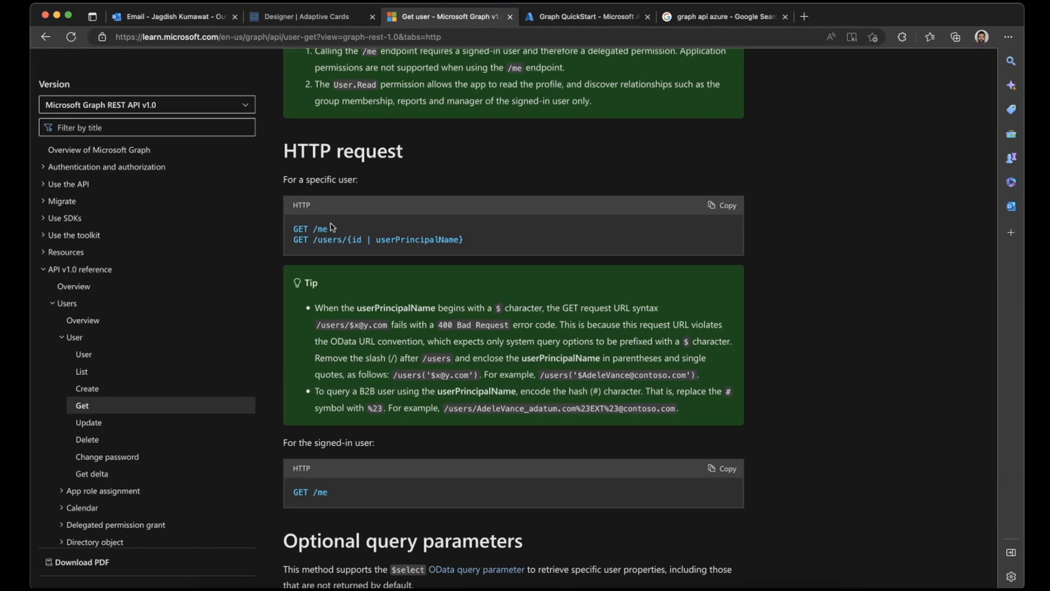
scroll(351, 167, up, 3)
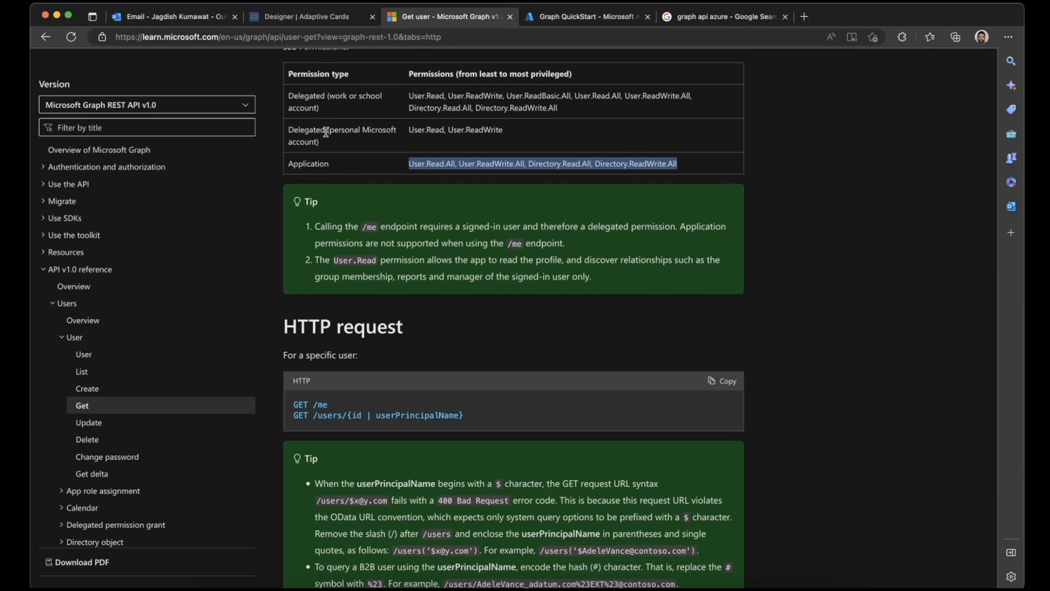
drag(316, 415, 480, 419)
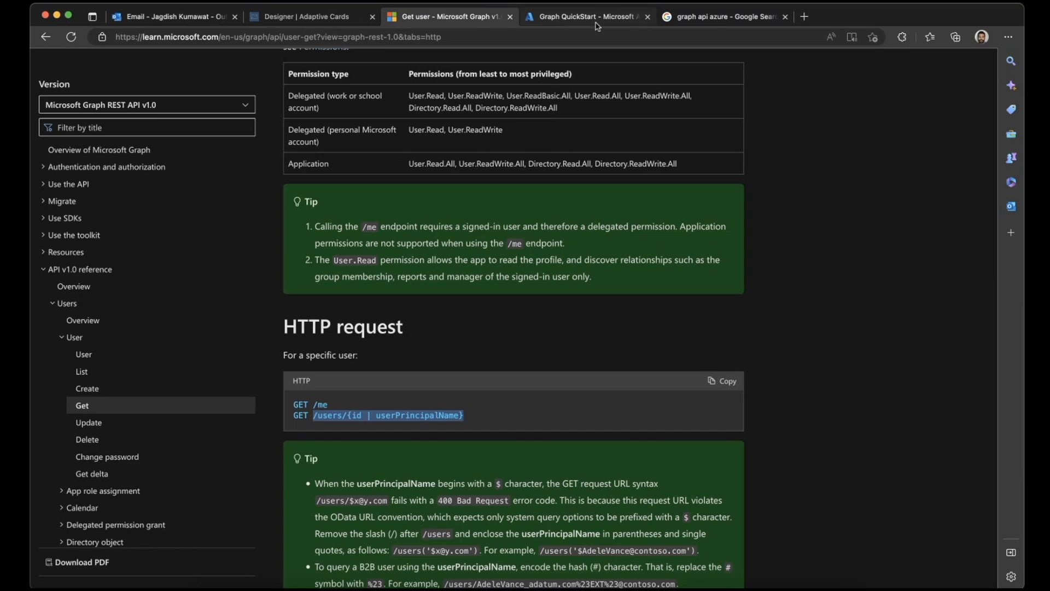
scroll(382, 218, up, 4)
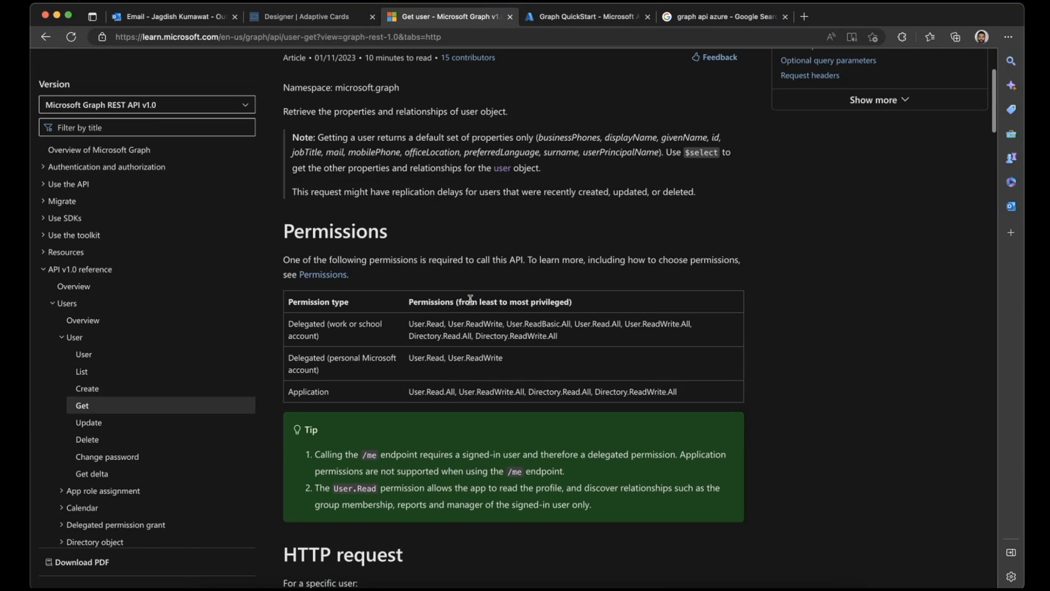
click(43, 167)
click(59, 338)
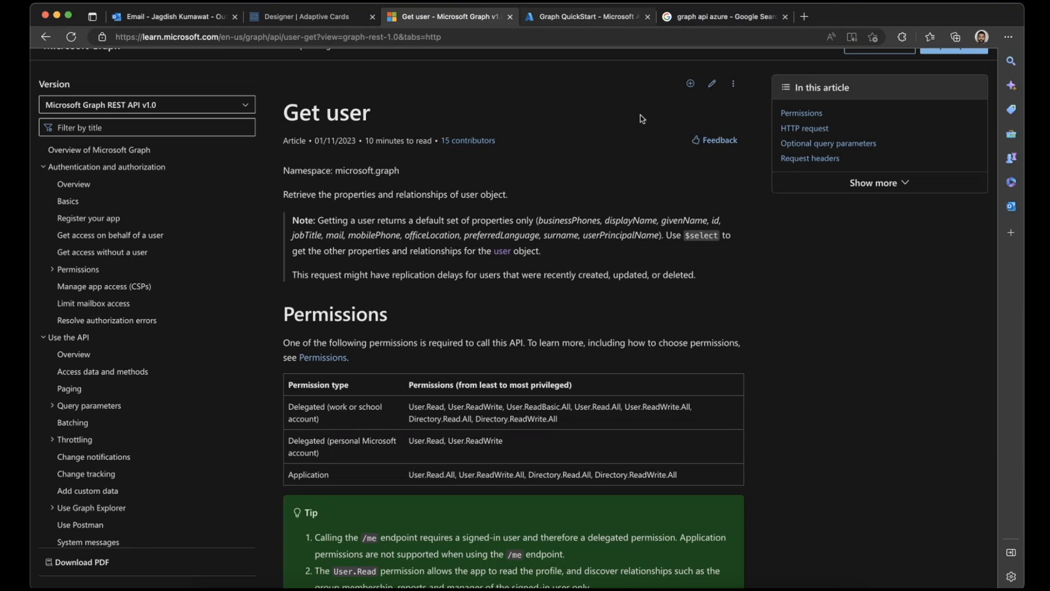
- Switch to Postman and add a request named Get User to the Azure Graph collection
click(760, 588)
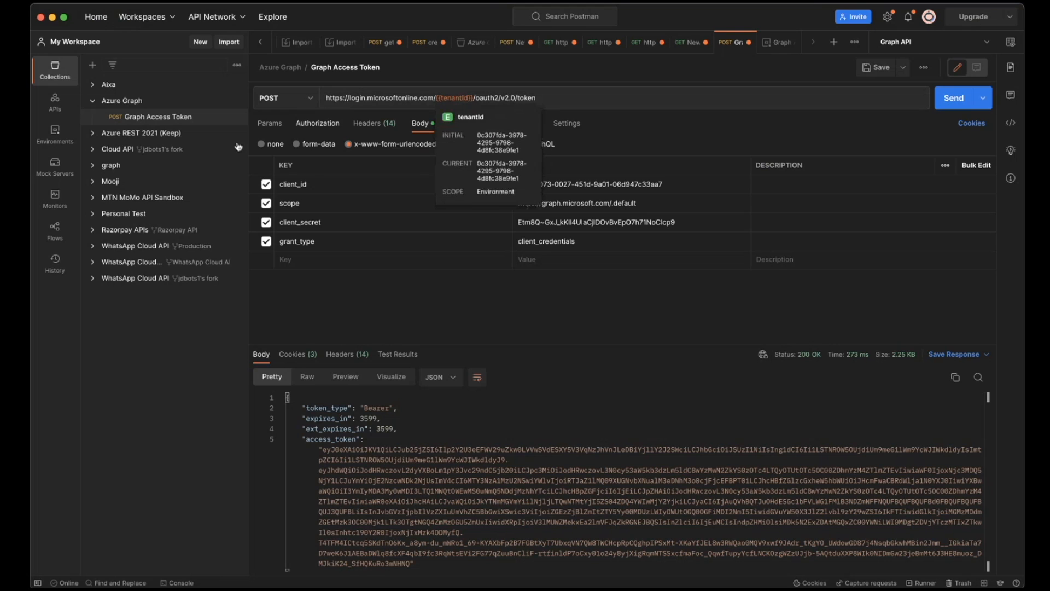
click(237, 101)
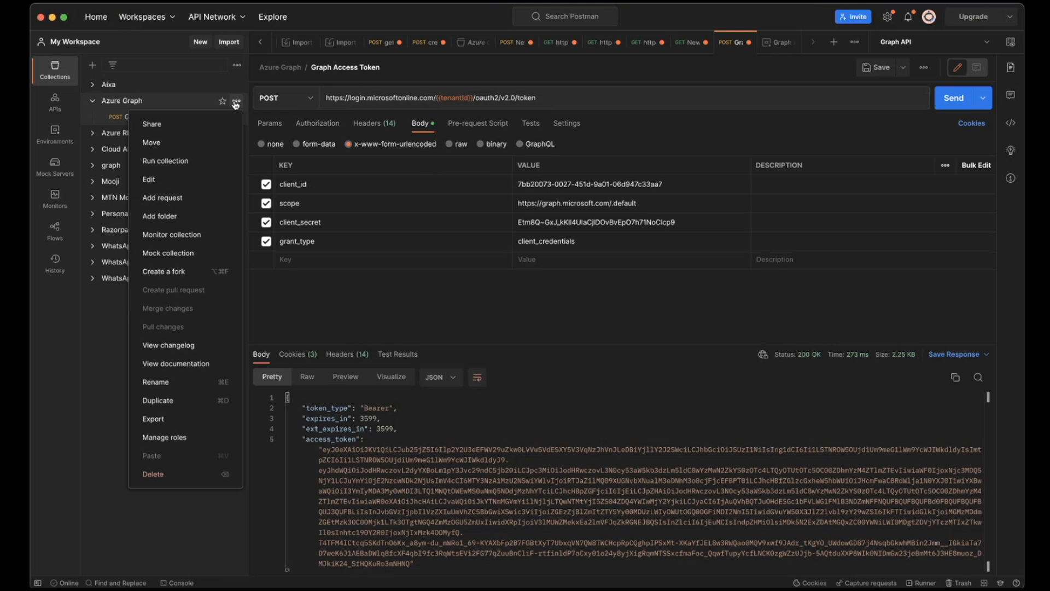
click(177, 205)
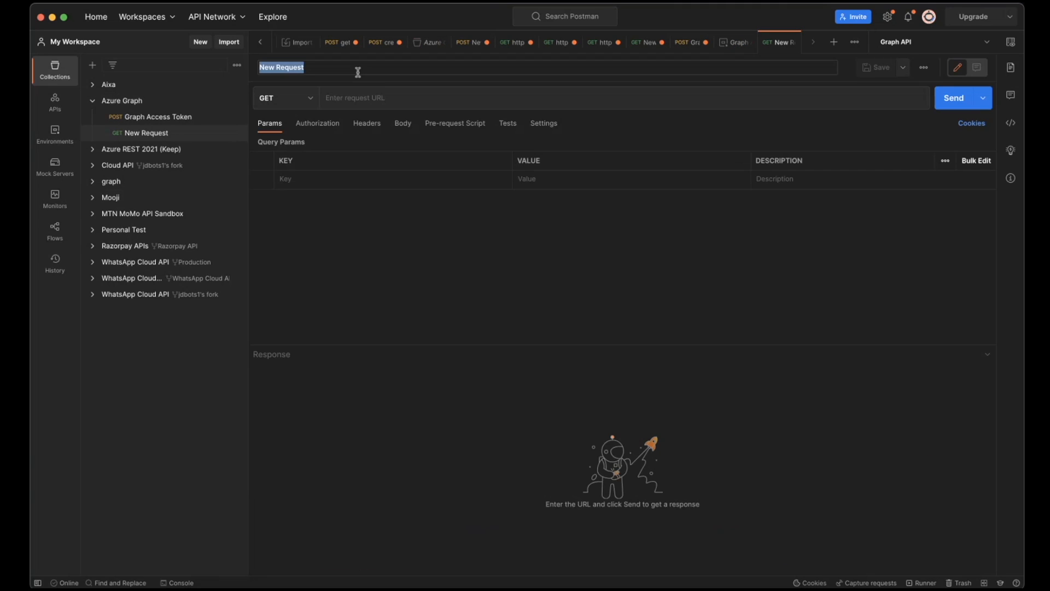
text(Get User)
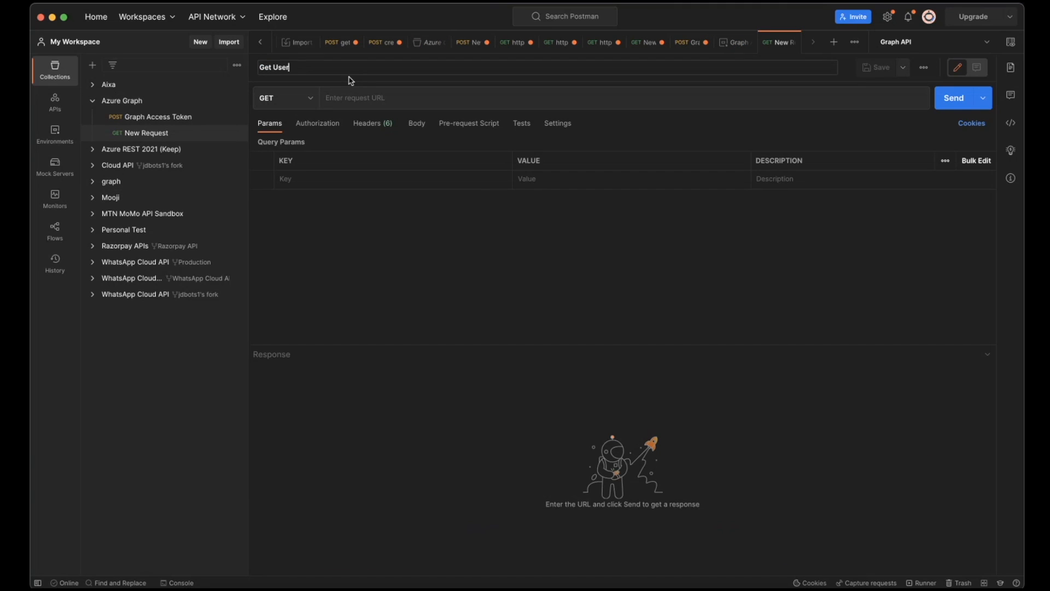
key(Return)
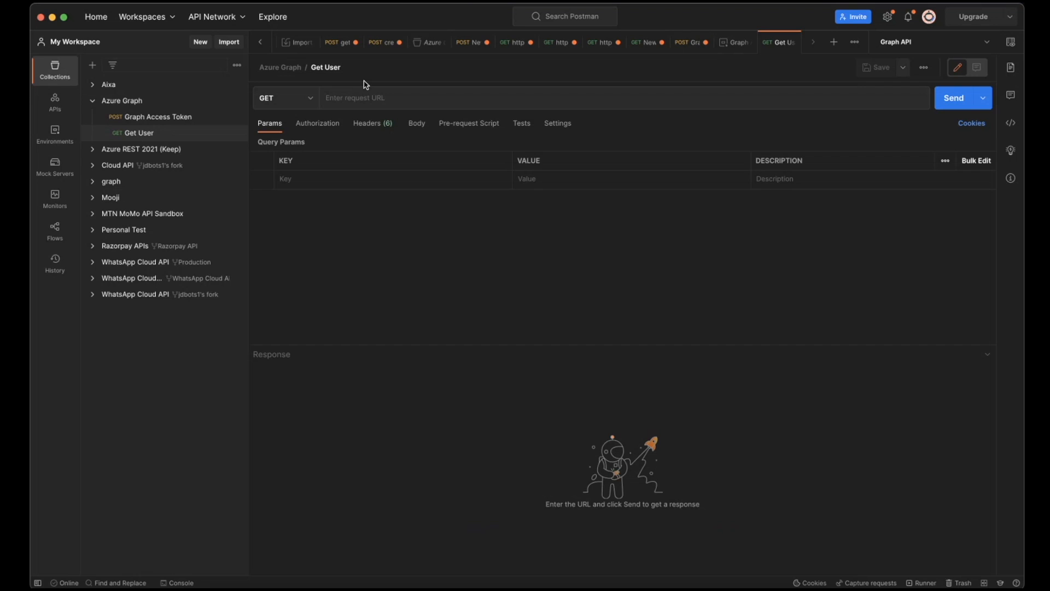
key(super+Tab)
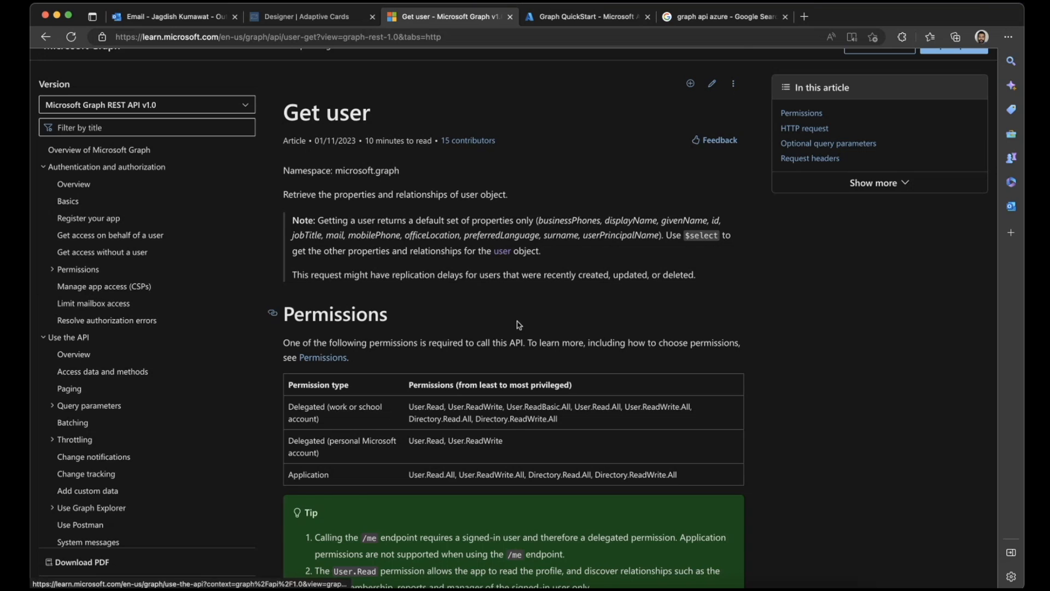
scroll(519, 325, down, 20)
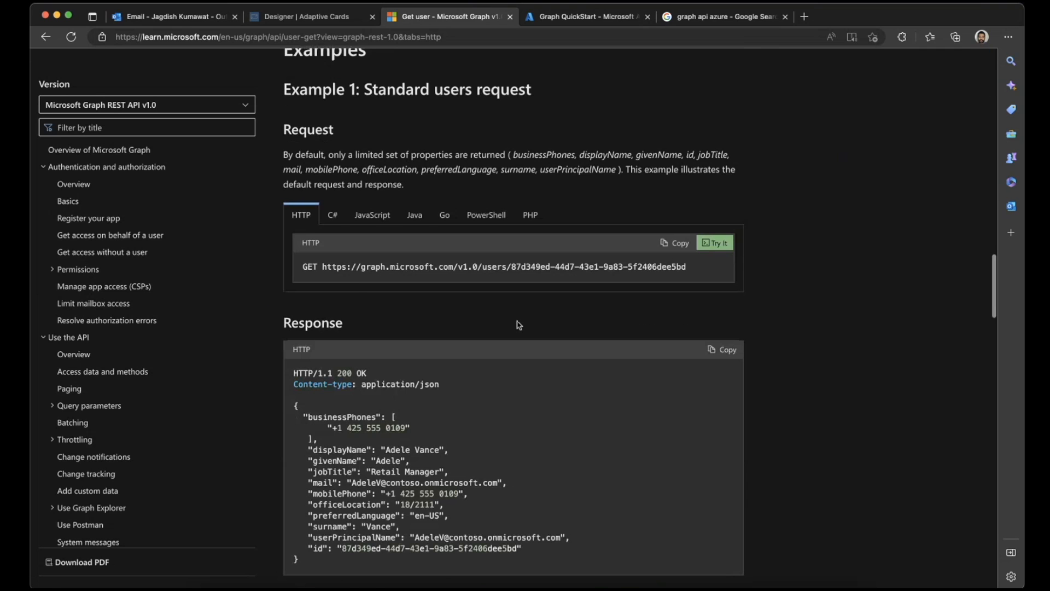
drag(323, 255, 696, 260)
key(super+c)
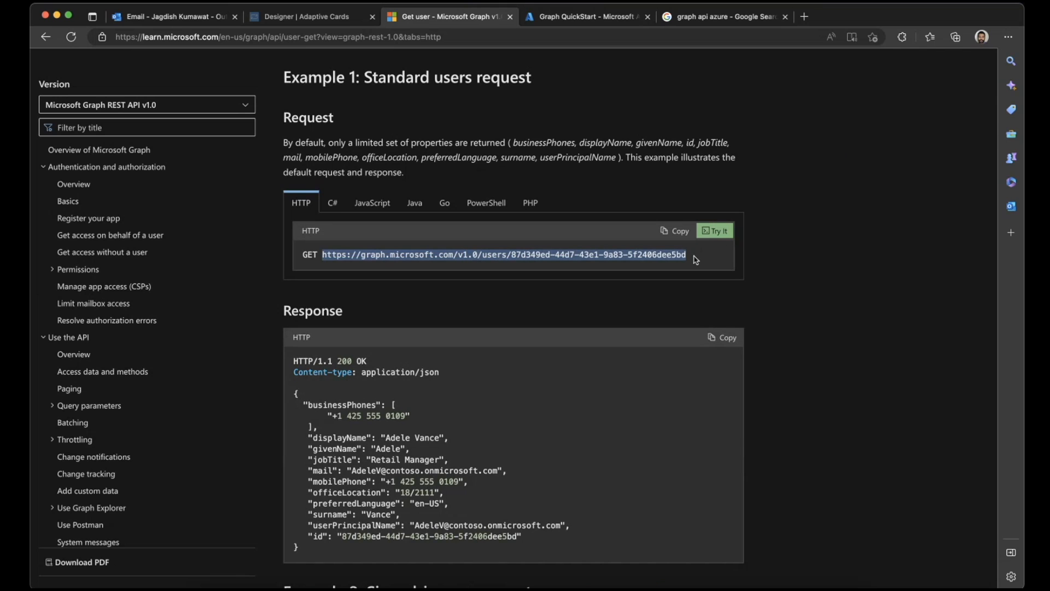
key(super+Tab)
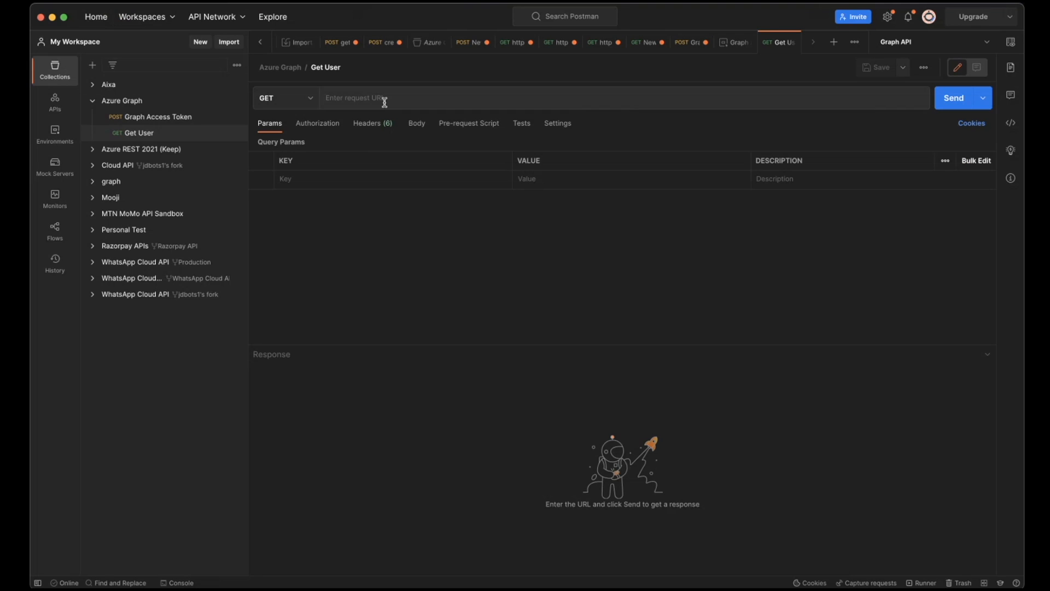
click(385, 102)
key(super+v)
key(super+Tab)
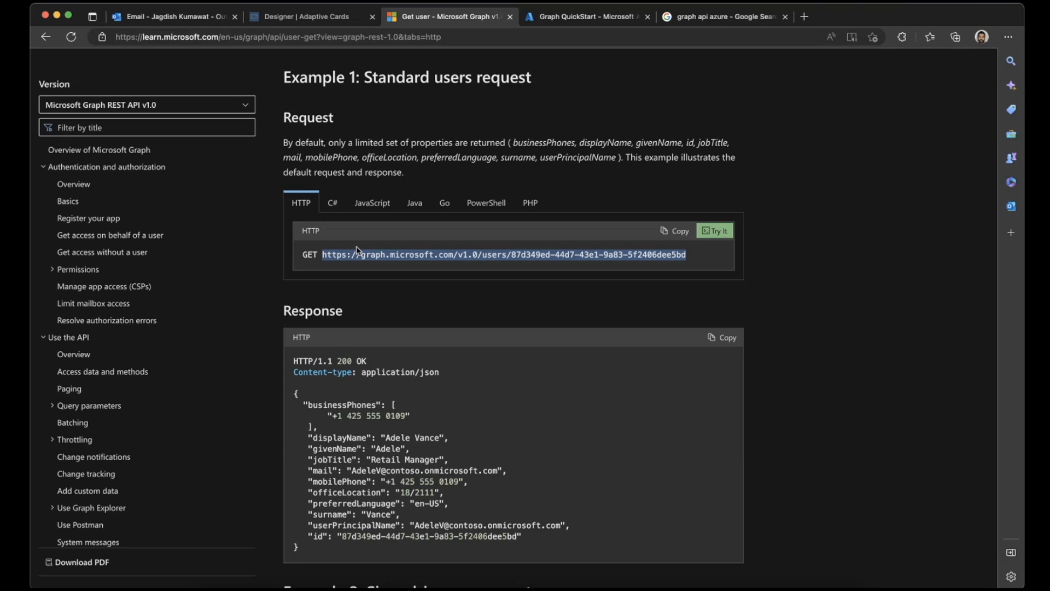
key(super+Tab)
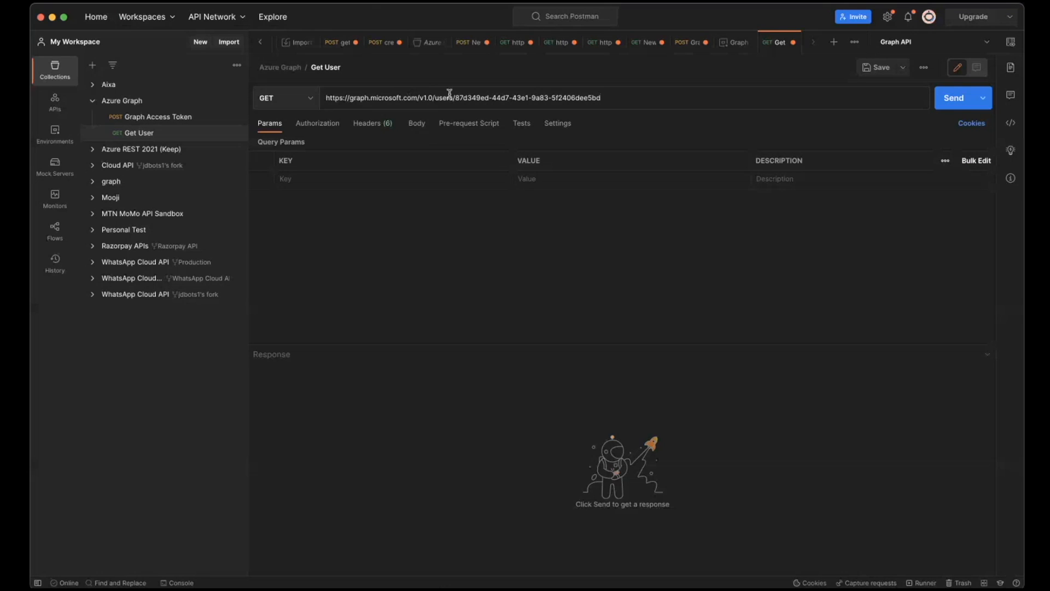
drag(456, 98, 626, 101)
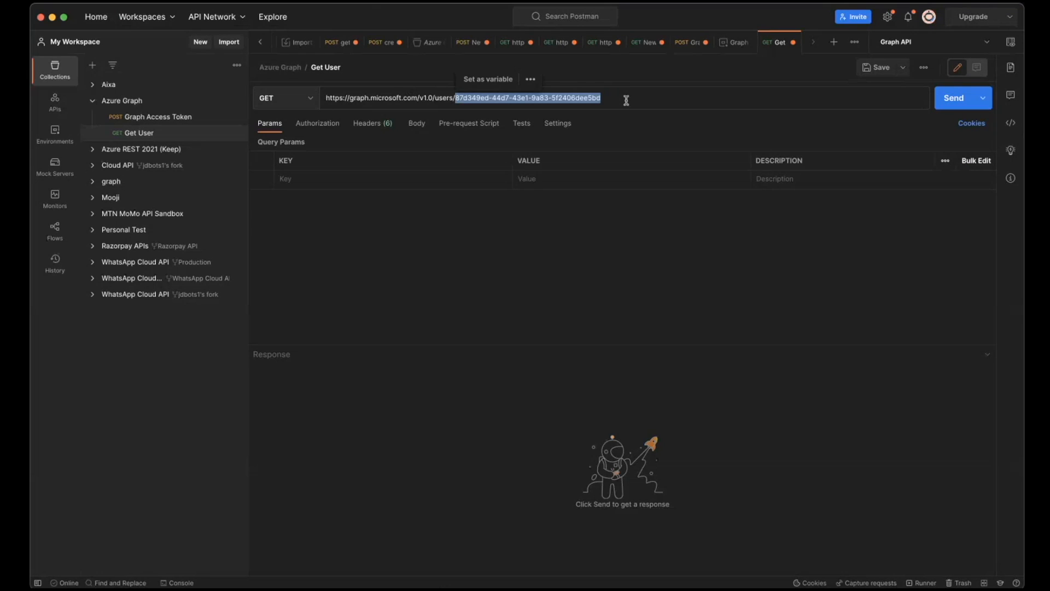
key(BackSpace)
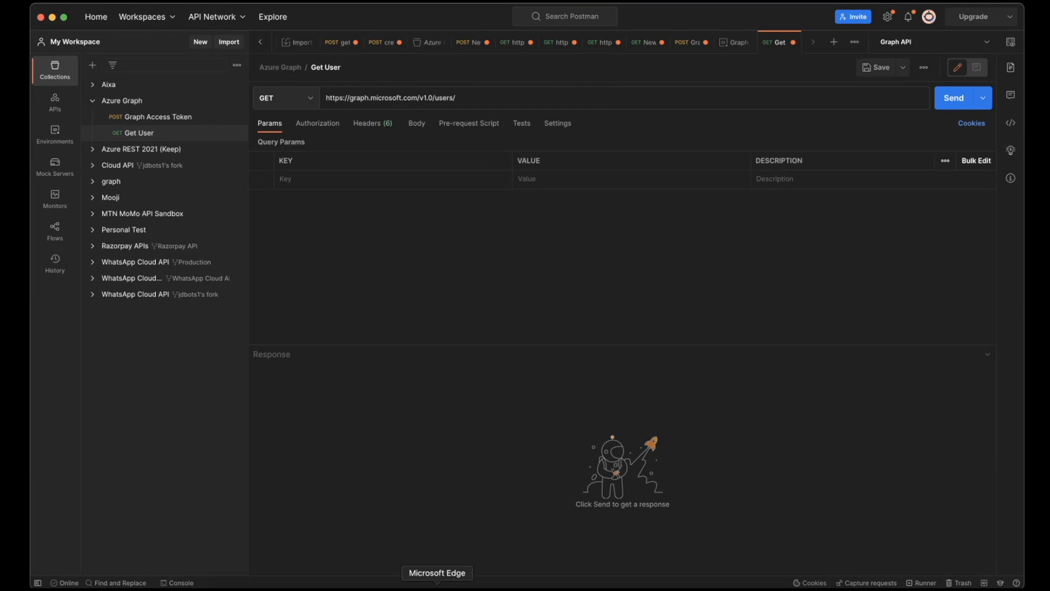
- Open the Azure portal in a second browser tab, copy a user's Object ID and append it to the Get User request URL
click(437, 585)
click(584, 17)
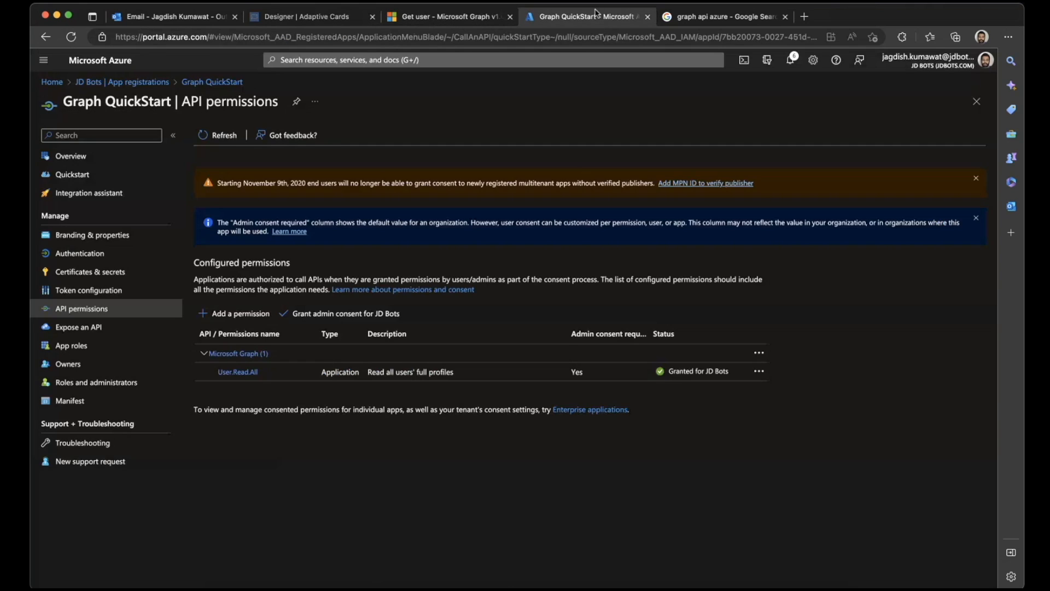
right_click(64, 87)
click(109, 94)
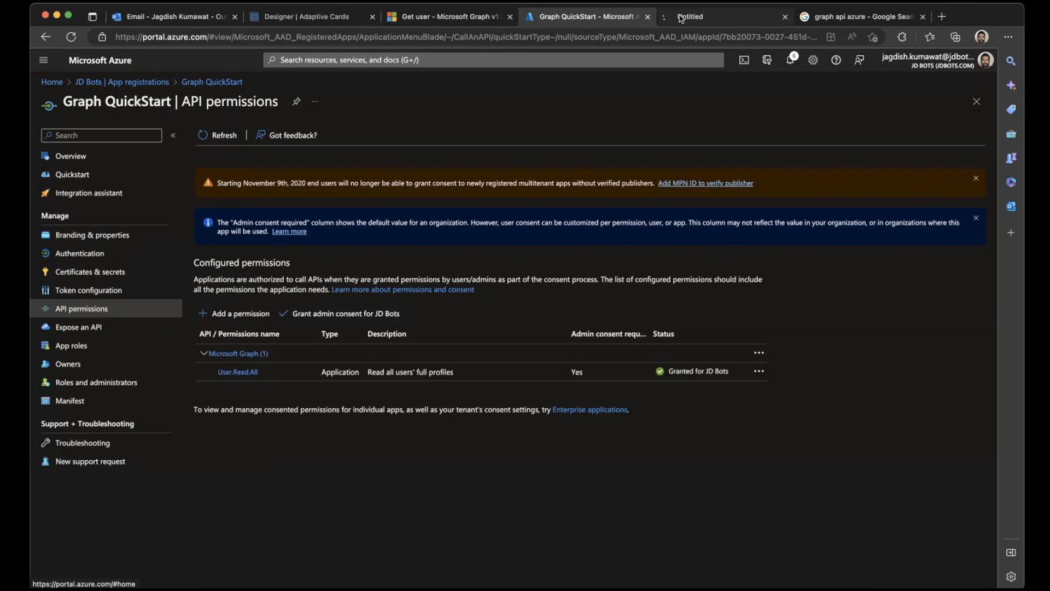
click(682, 18)
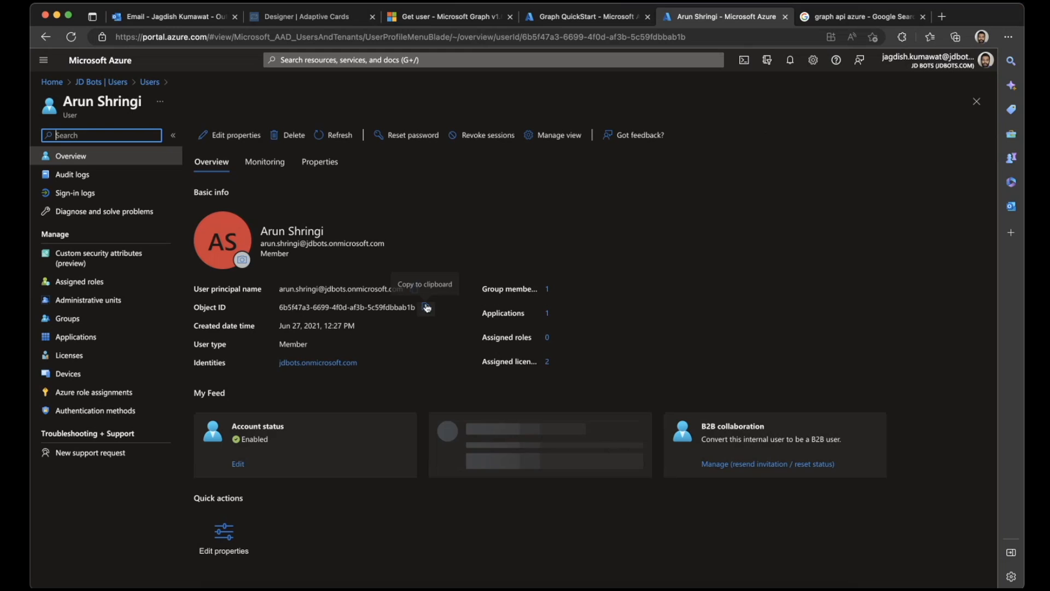
click(426, 308)
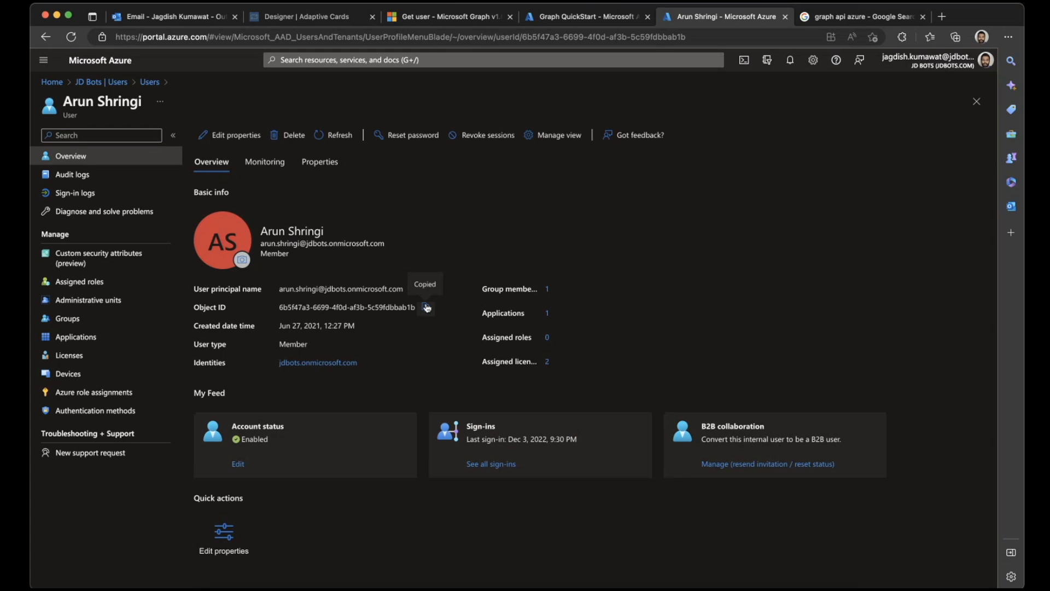
key(super+Tab)
click(482, 97)
key(super+v)
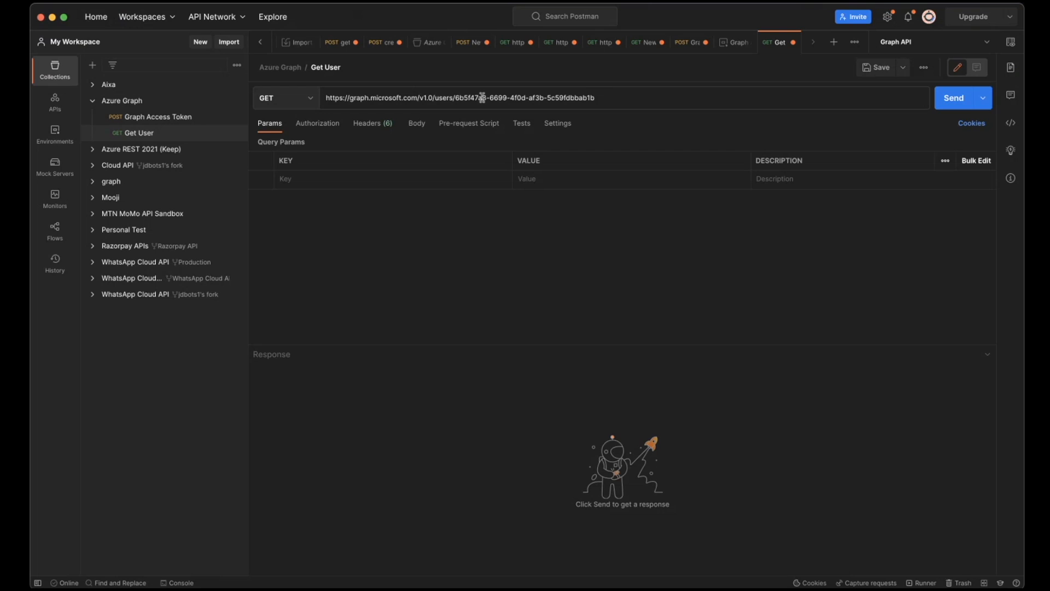
- Show the Get User request's headers and look up the required request headers in the Get user reference
click(312, 123)
click(371, 126)
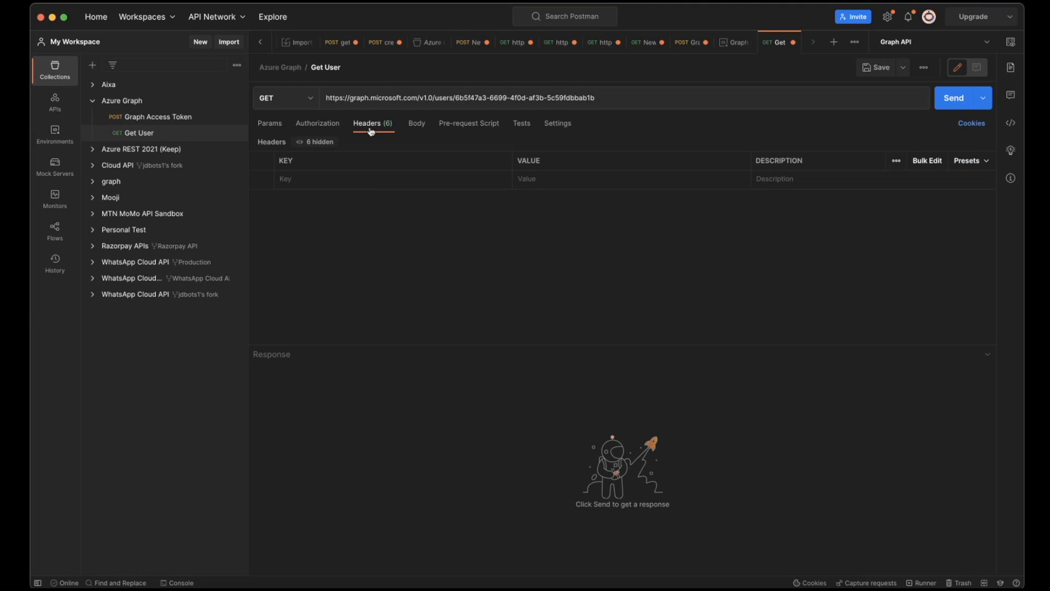
key(super+Tab)
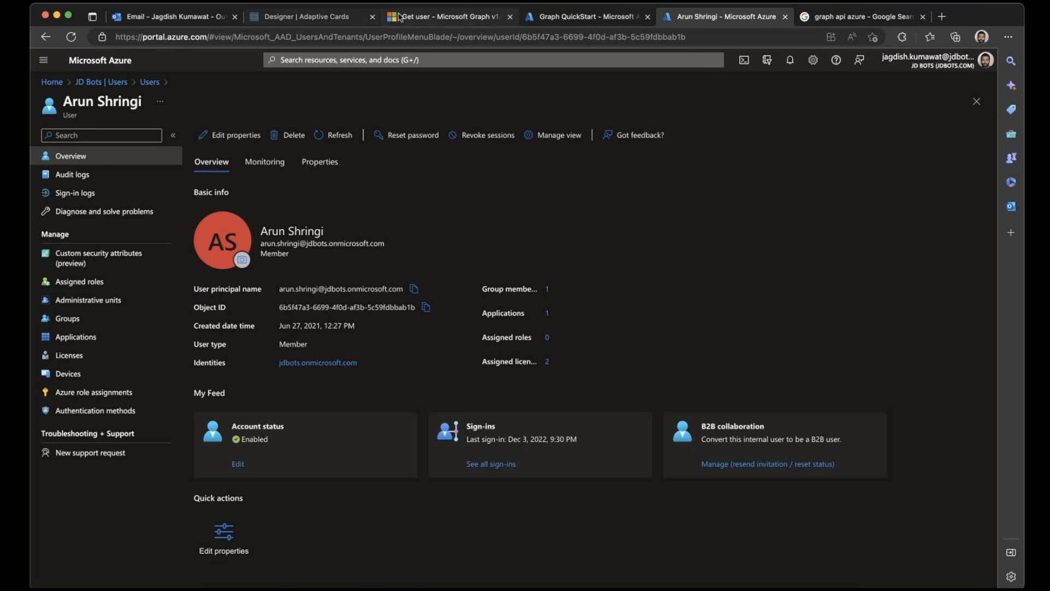
click(400, 17)
scroll(377, 319, down, 2)
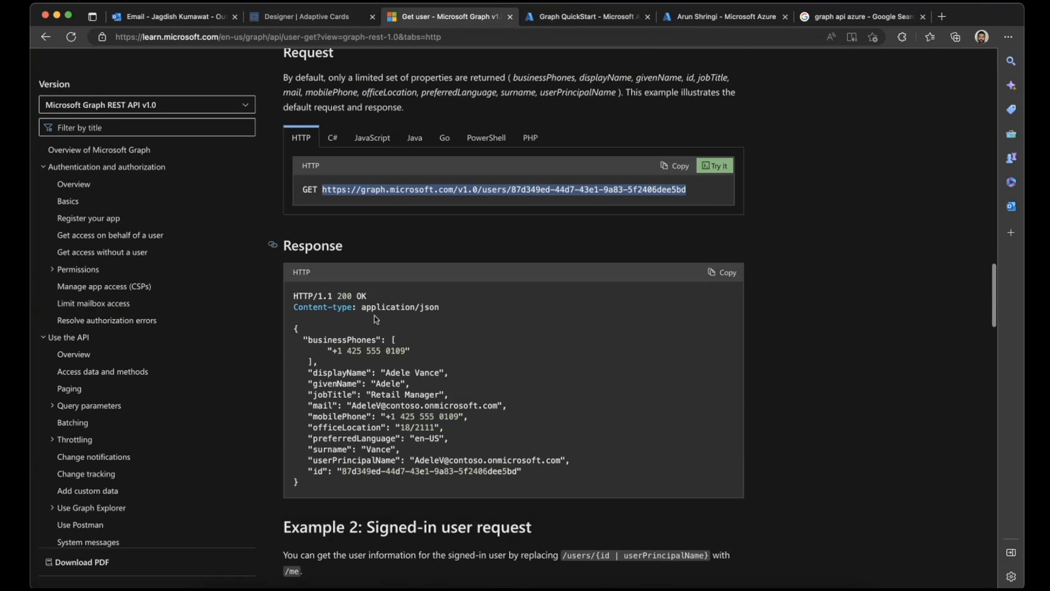
scroll(376, 320, up, 3)
scroll(376, 319, up, 15)
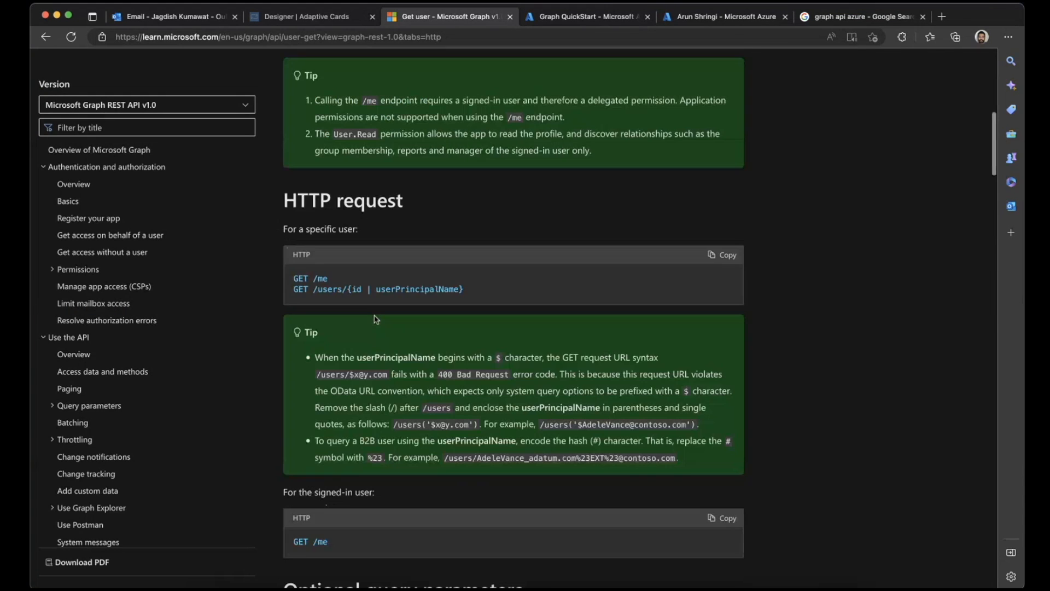
scroll(375, 316, up, 10)
scroll(375, 316, down, 20)
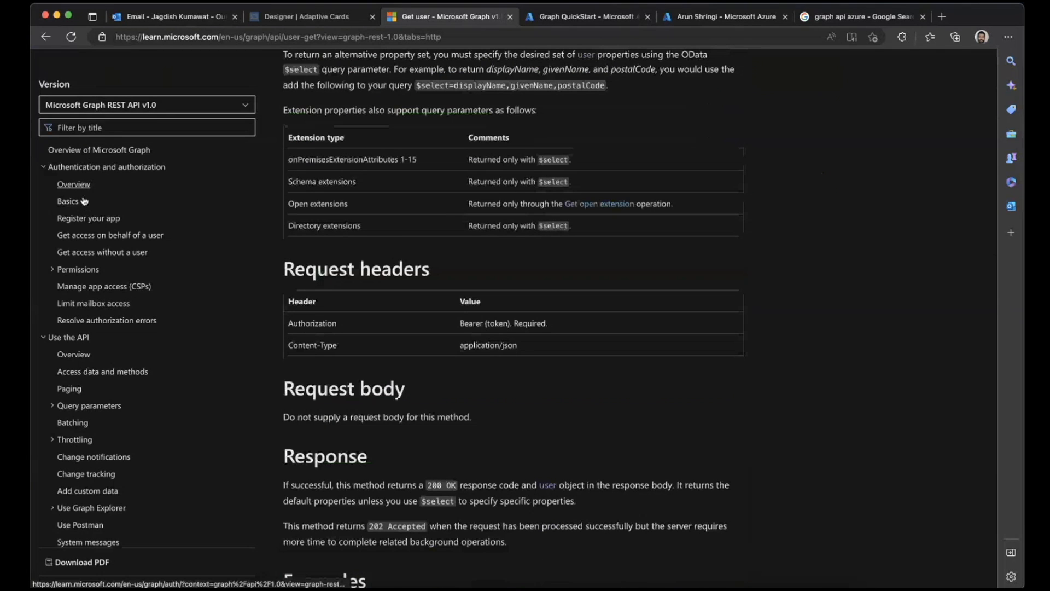
- Open the authentication and authorization overview in a separate browser tab and go to its Get access without a user topic
right_click(73, 185)
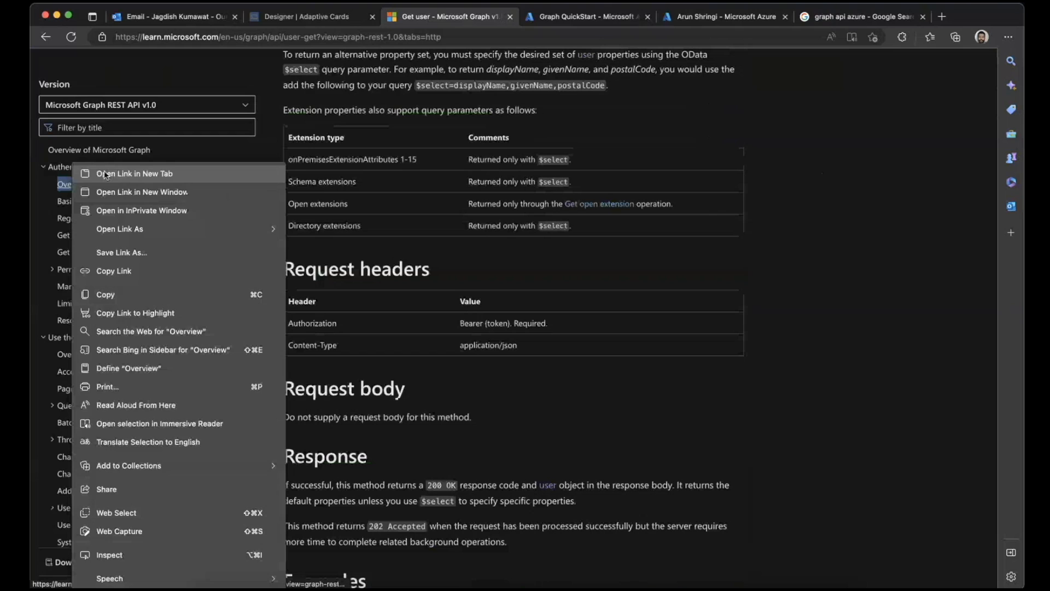
click(98, 174)
click(557, 12)
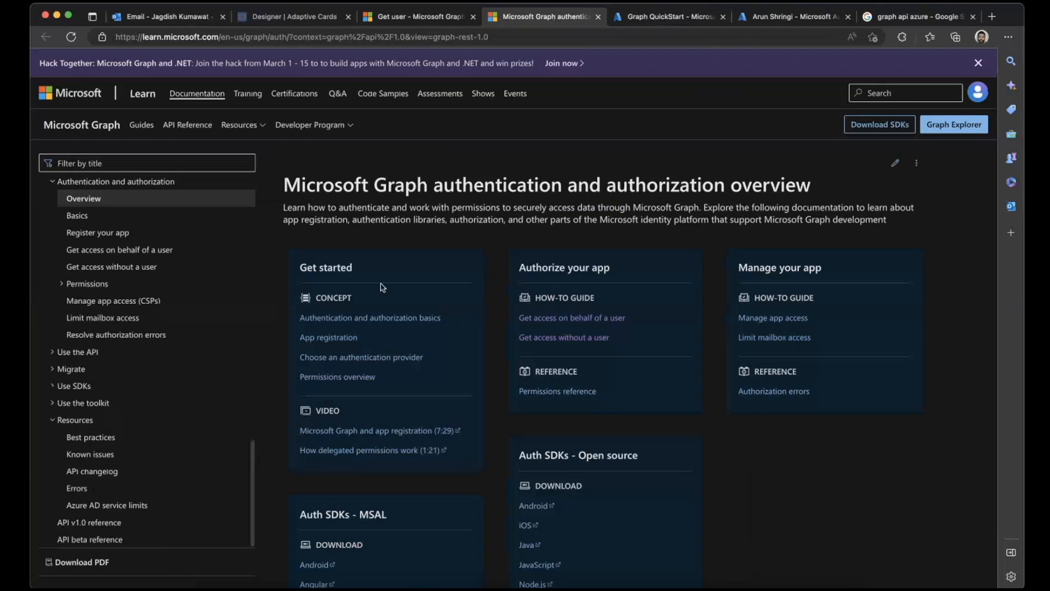
click(114, 267)
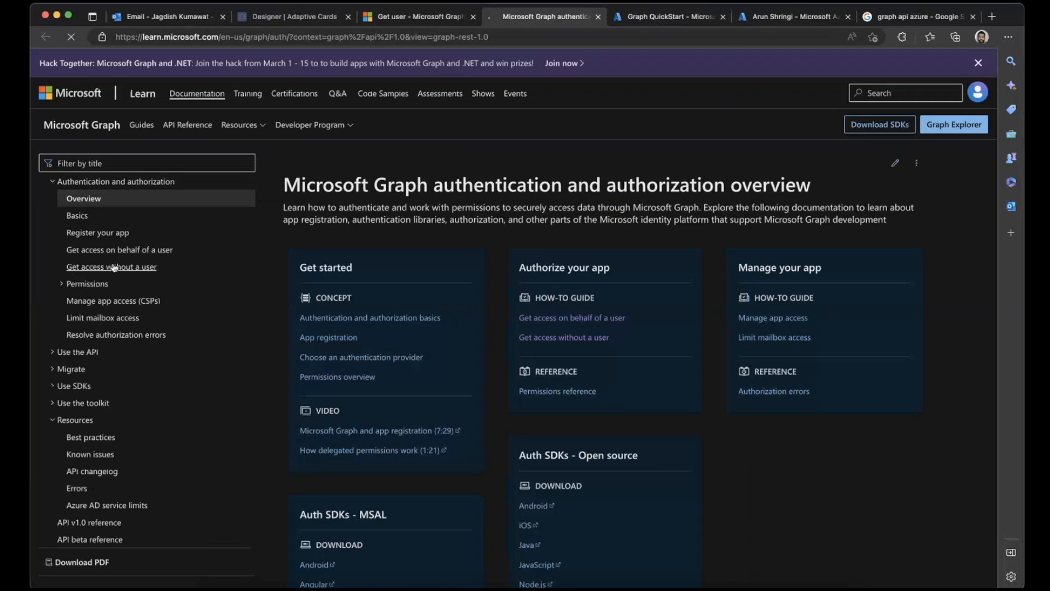
- Copy the Authorization header name from the example call in section 5 and add it as a header key to the Get User request in Postman
scroll(464, 310, down, 15)
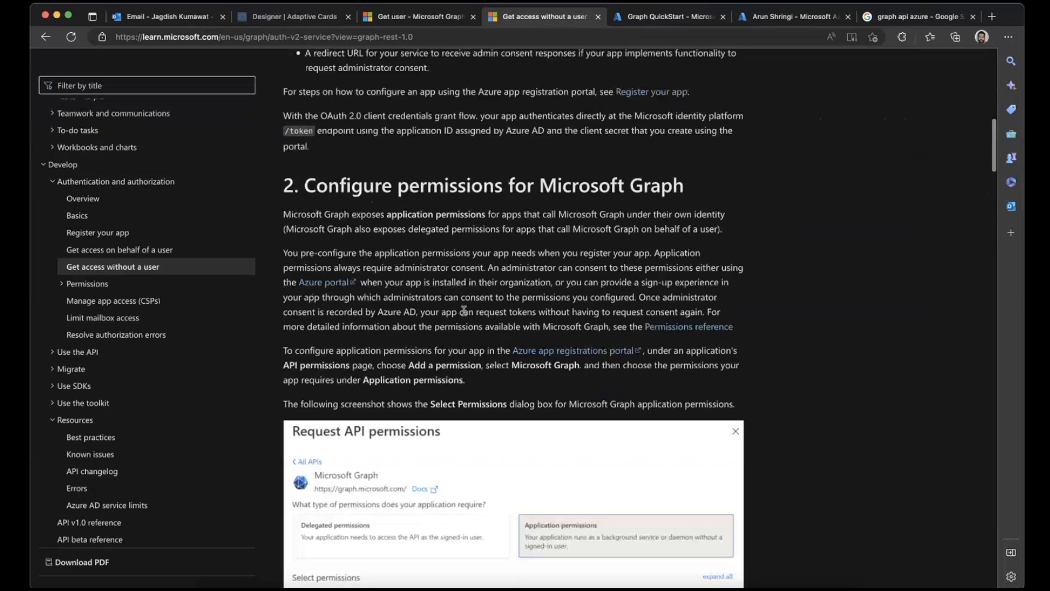
scroll(463, 310, down, 6)
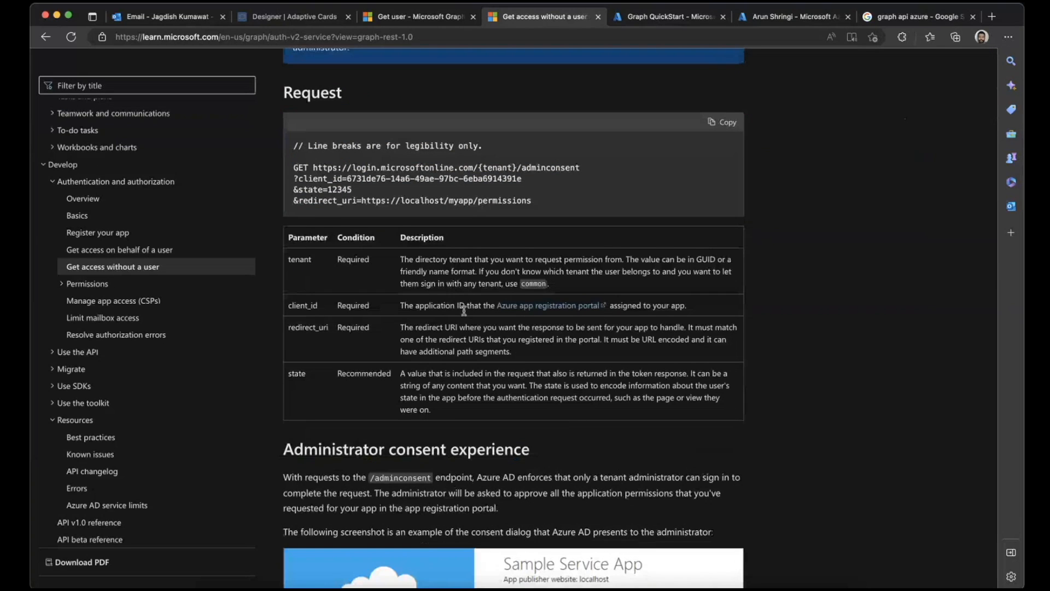
scroll(464, 310, down, 5)
scroll(464, 314, down, 10)
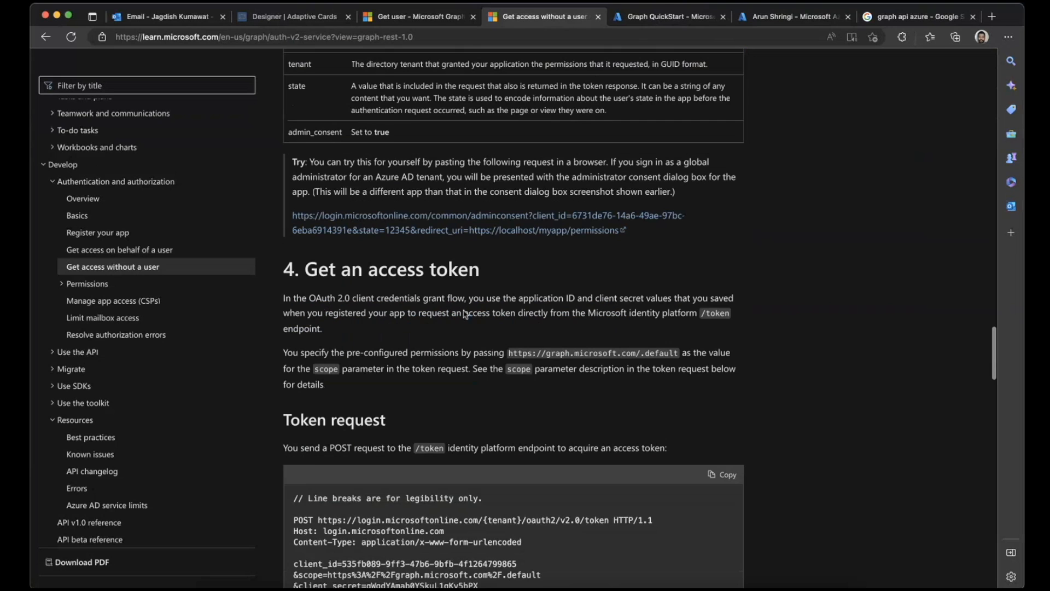
scroll(464, 313, down, 14)
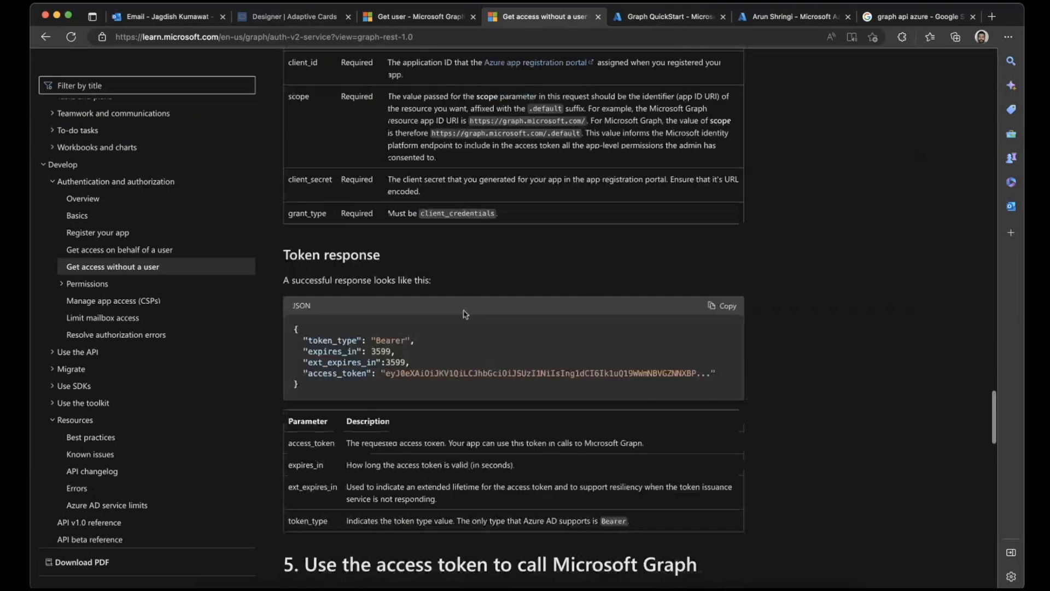
scroll(465, 314, down, 7)
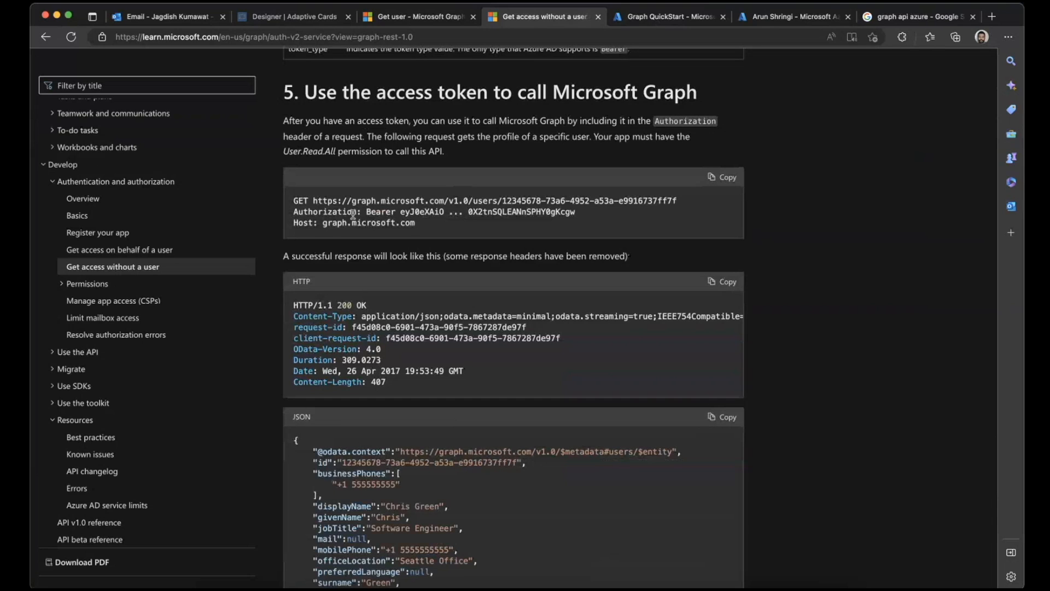
double_click(301, 212)
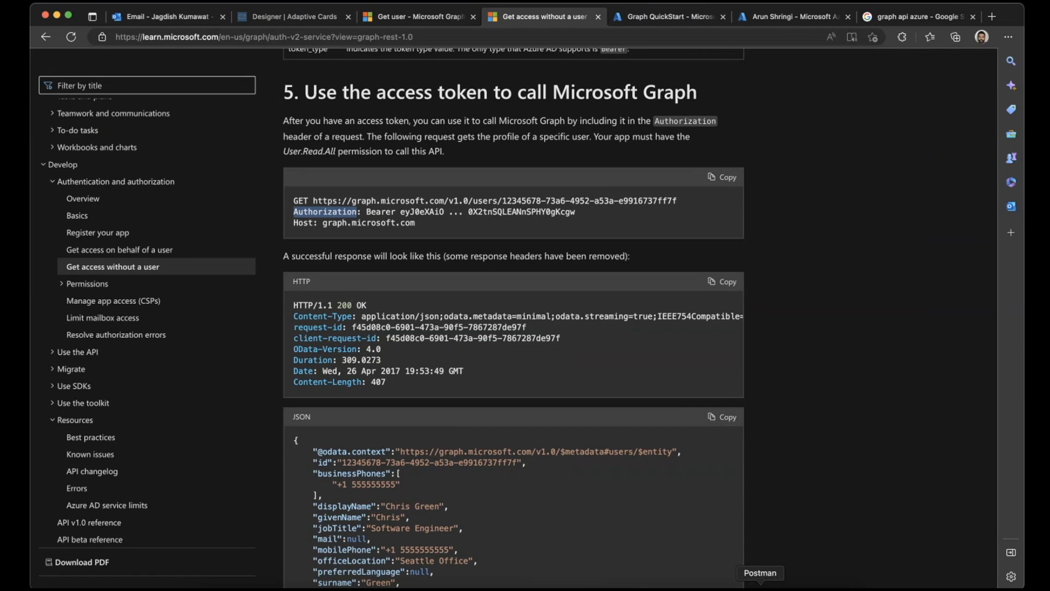
click(760, 586)
click(337, 178)
key(super+v)
- Set the Authorization header's value to Bearer followed by the access token copied from the Graph Access Token response
click(530, 181)
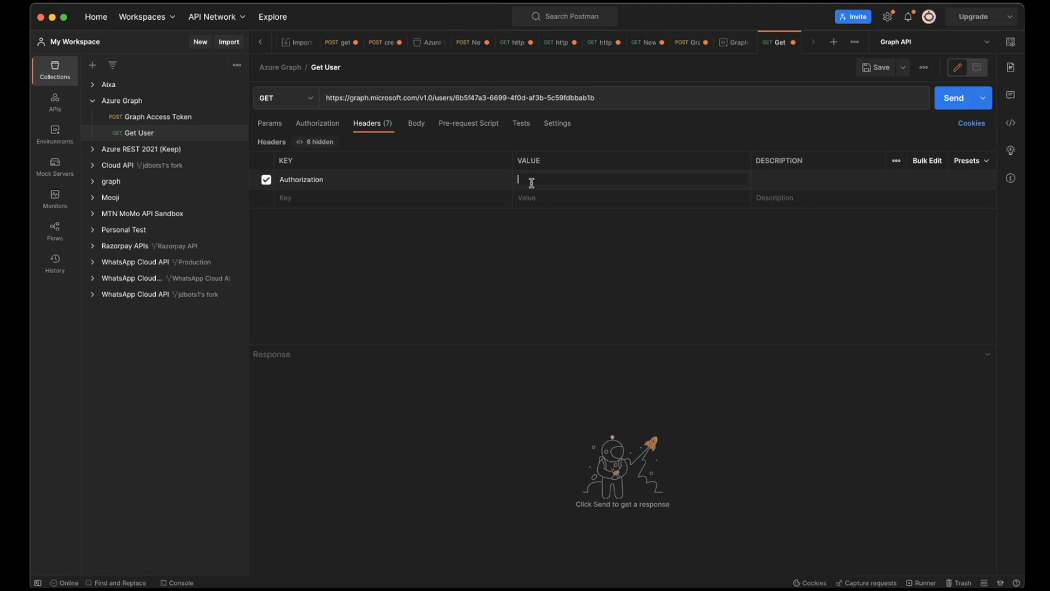
click(141, 119)
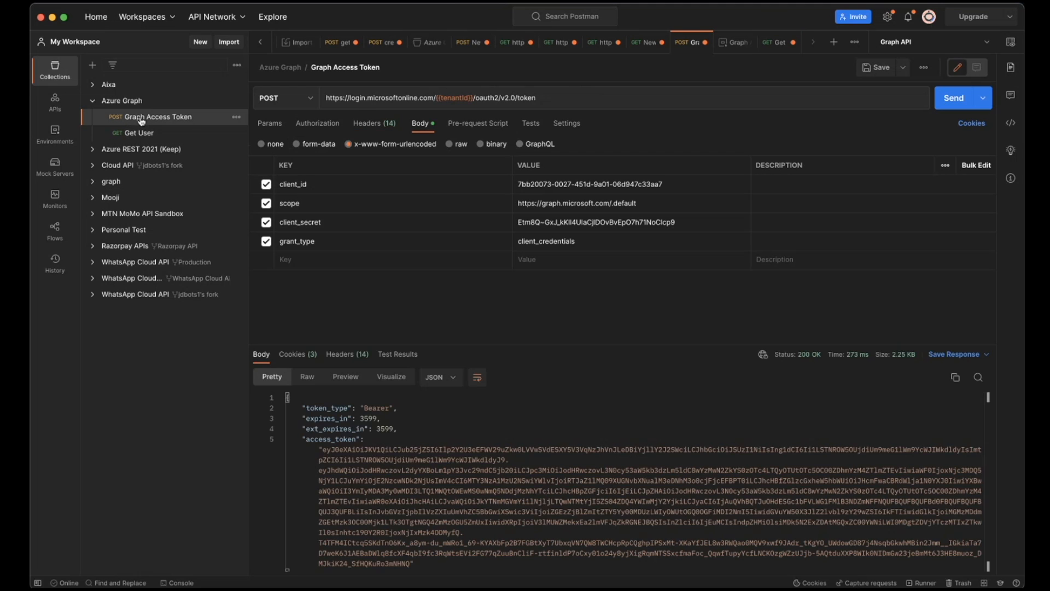
click(323, 450)
drag(323, 450, 409, 568)
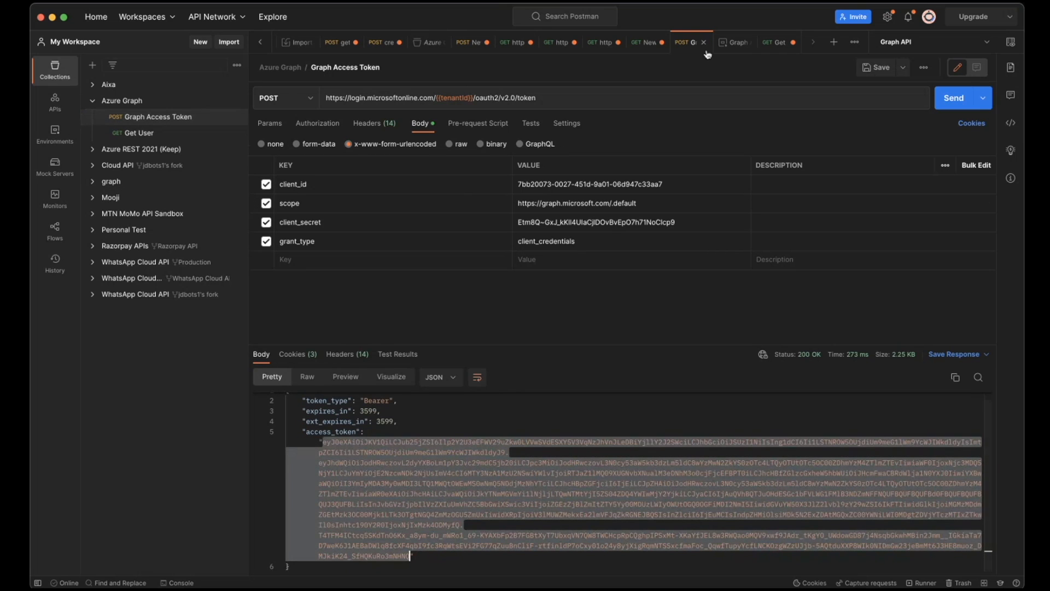
click(774, 49)
click(527, 177)
text(Bearere)
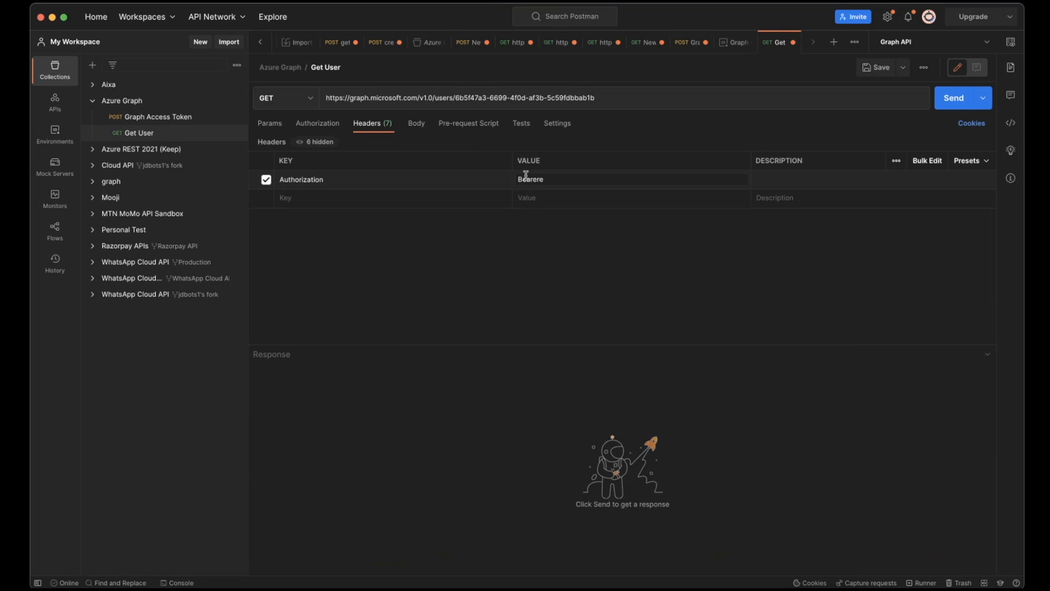
key(BackSpace)
key(super+v)
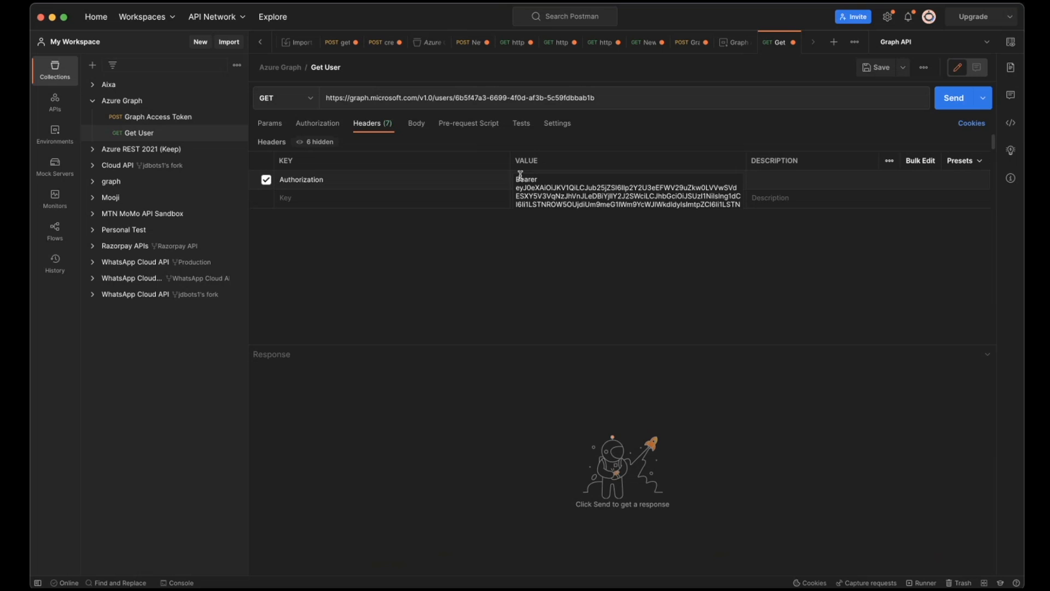
- Check the header against the documentation's example call, send the Get User request and examine the returned user properties
key(super+Tab)
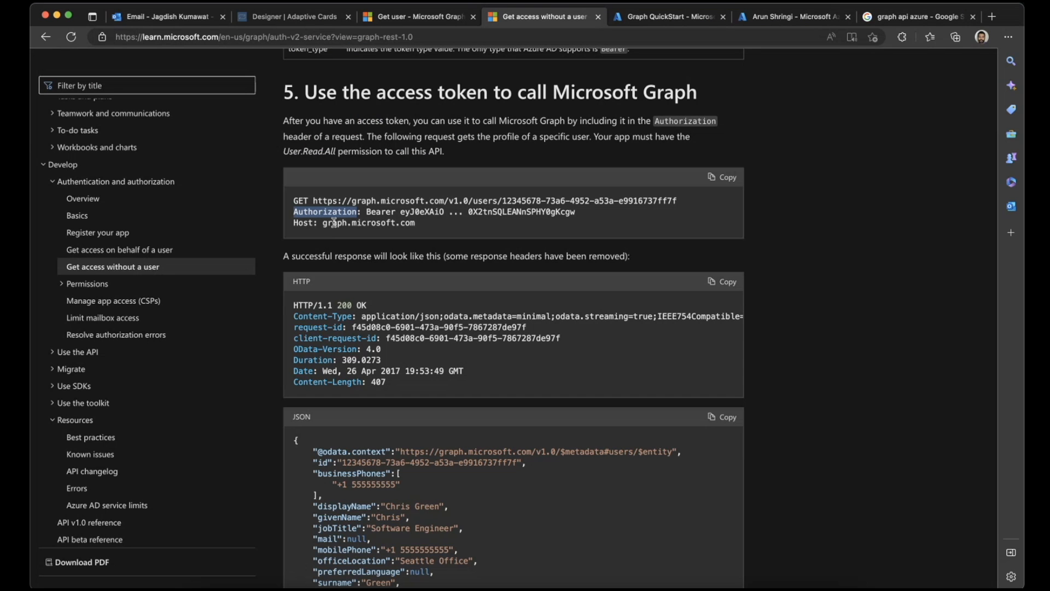
key(super+Tab)
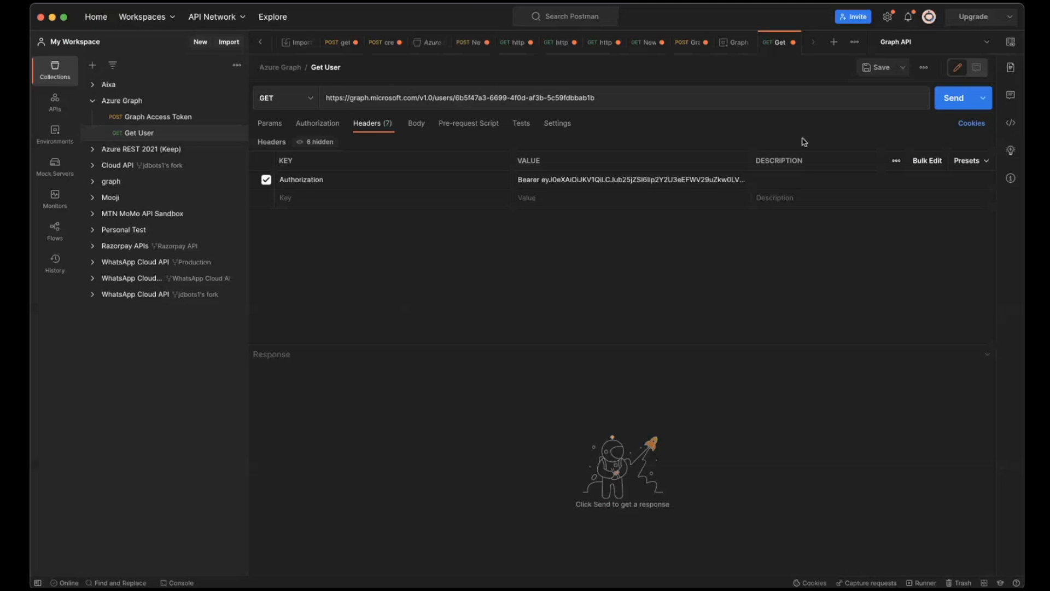
click(955, 99)
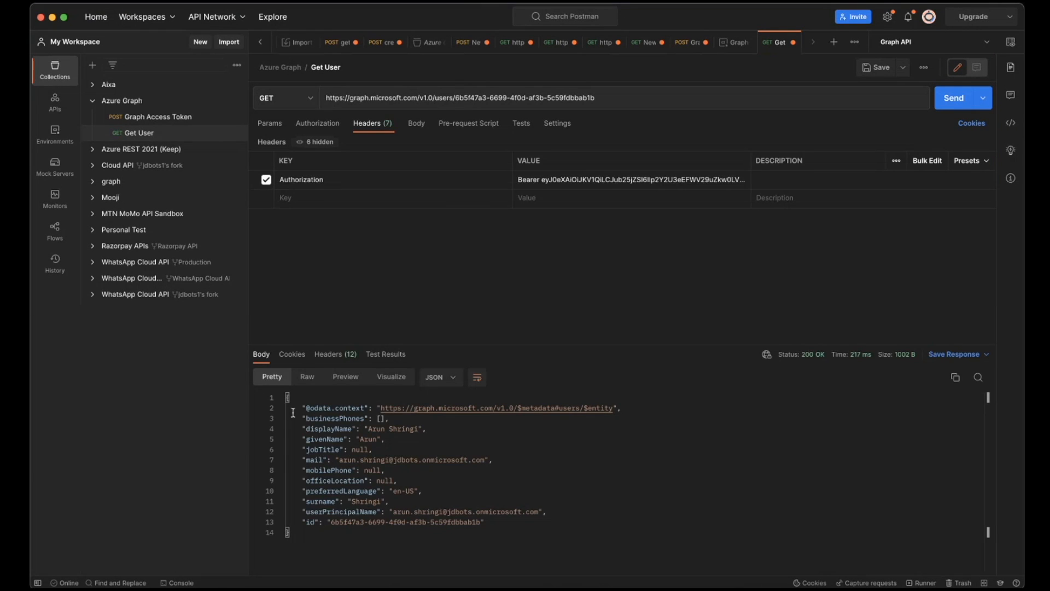
drag(301, 408, 522, 524)
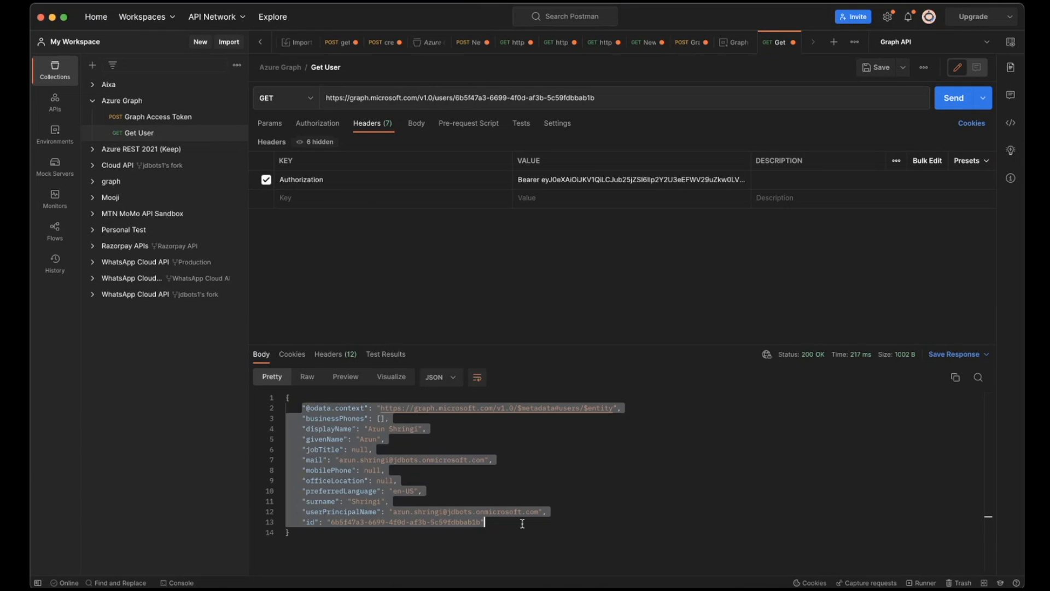
click(522, 523)
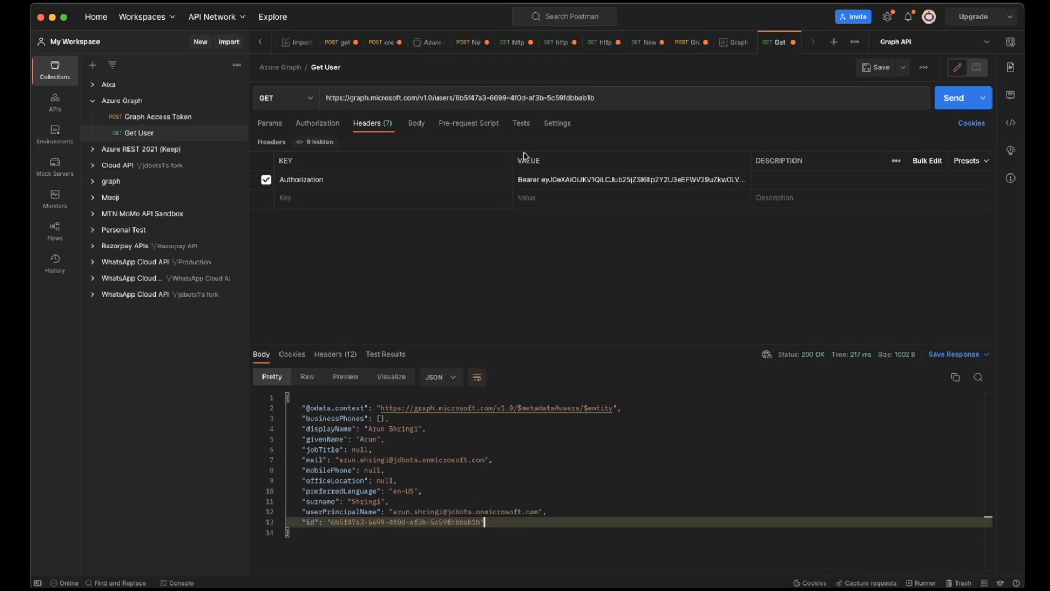
- Compare the token in the Authorization header with the Graph Access Token response and review its token type and expiry fields
double_click(576, 178)
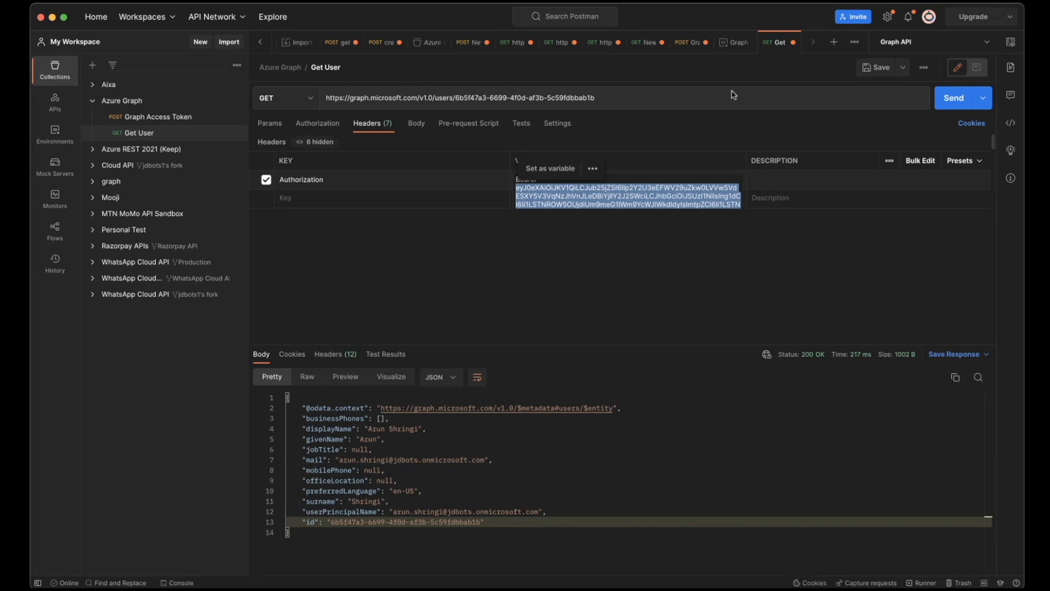
click(690, 44)
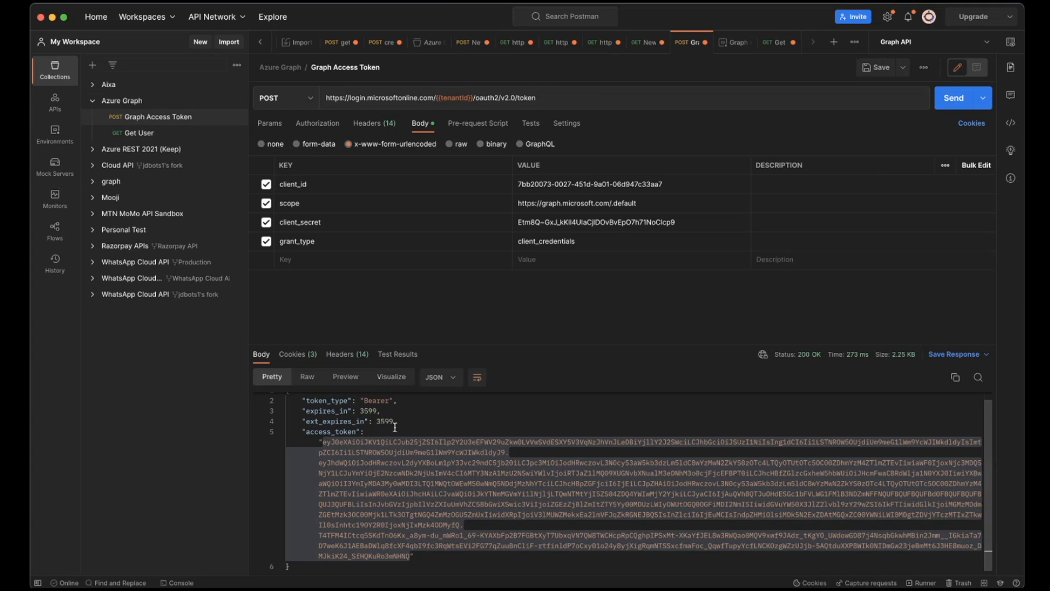
scroll(395, 426, up, 1)
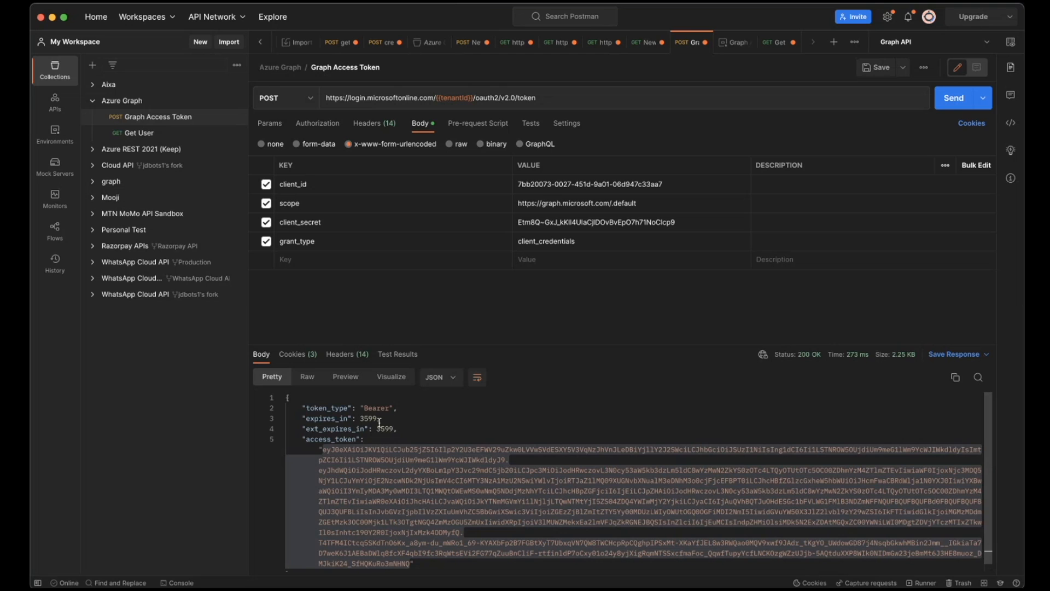
scroll(379, 423, down, 1)
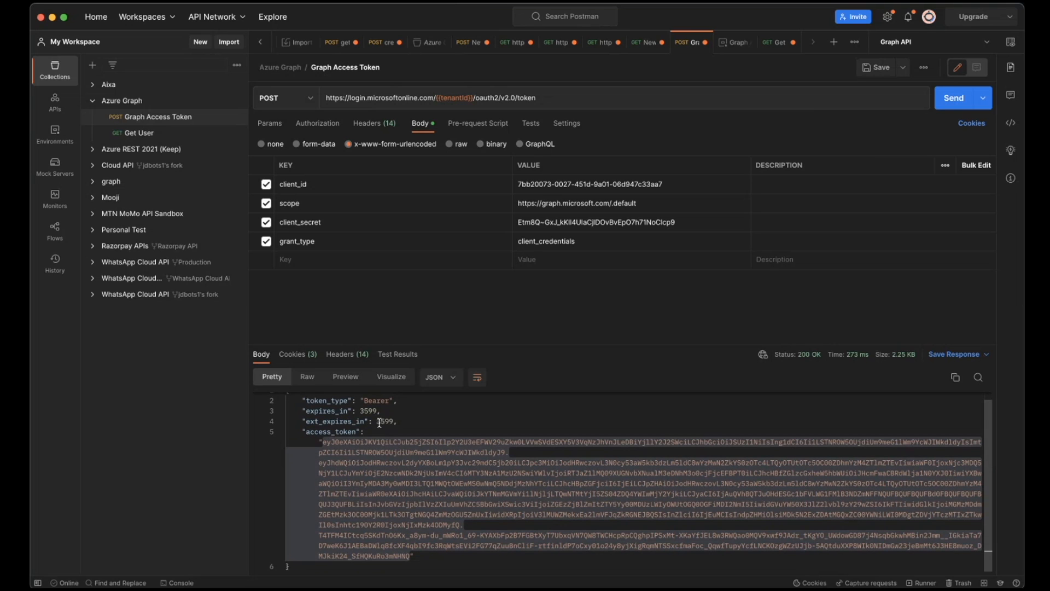
click(416, 424)
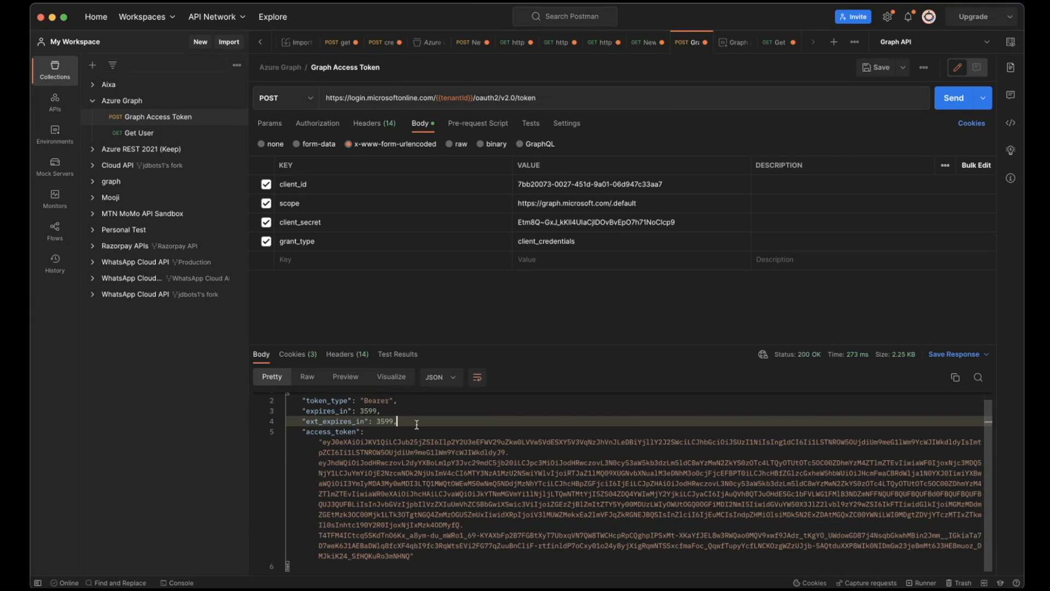
- Switch to the browser and look through the rest of the Get access without a user topic and the documentation's table of contents
key(super+Tab)
scroll(418, 427, down, 3)
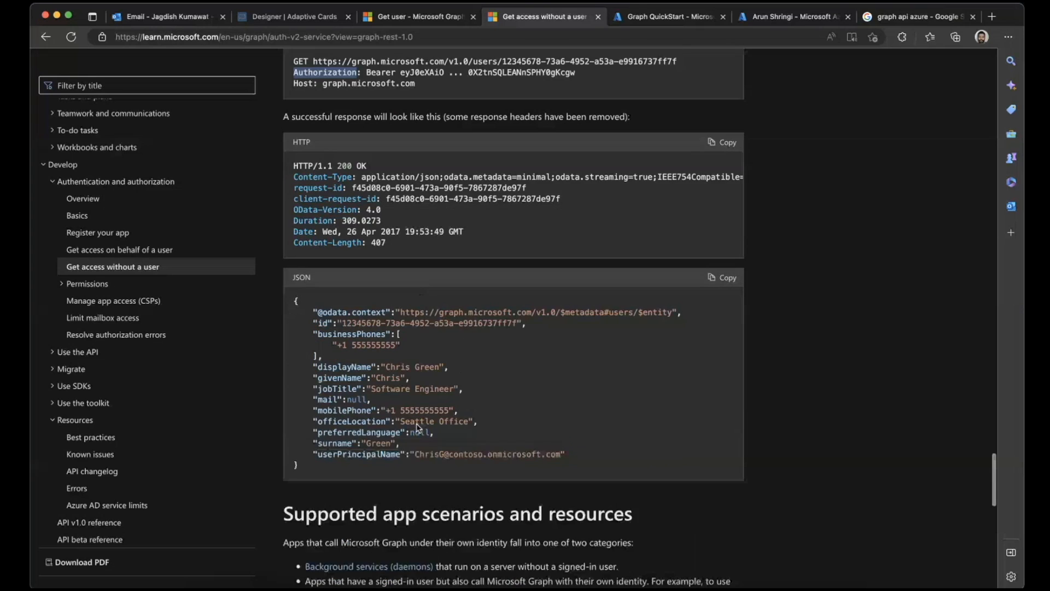
scroll(417, 427, down, 5)
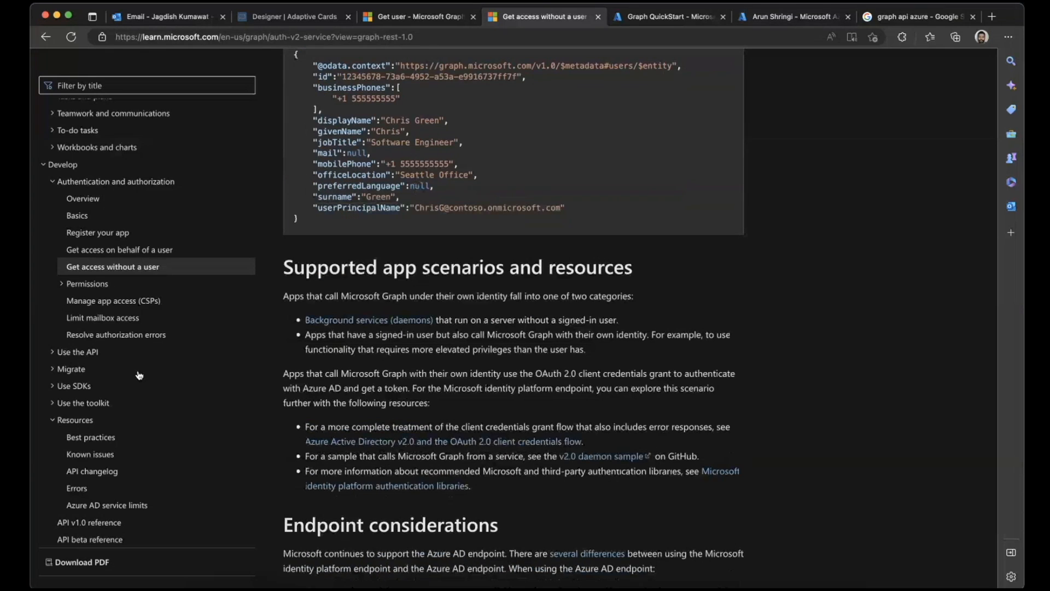
scroll(140, 375, down, 10)
scroll(76, 384, up, 5)
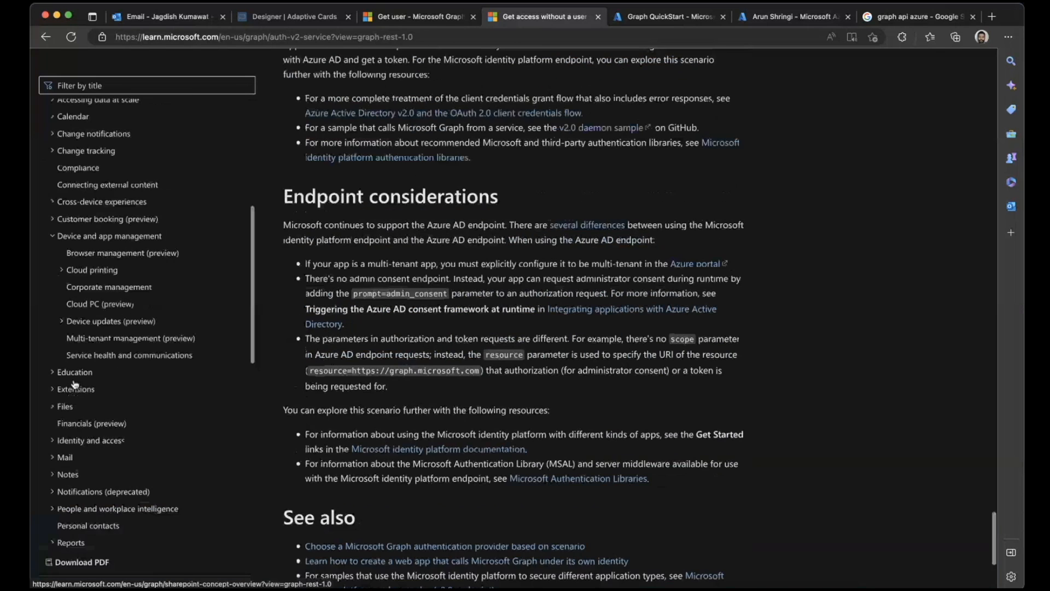
scroll(76, 384, up, 5)
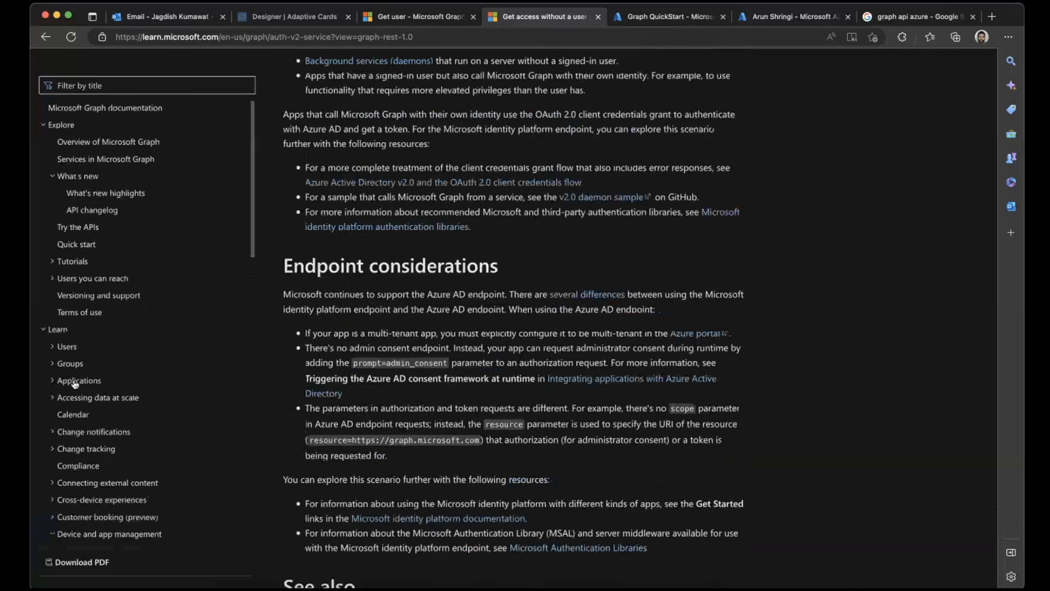
scroll(76, 384, down, 8)
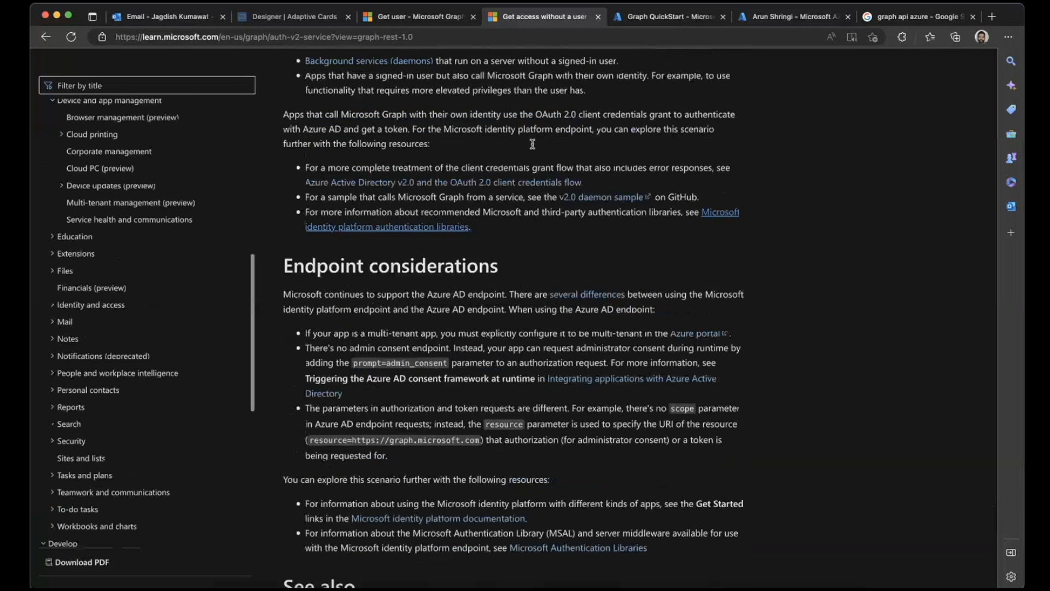
- Close the Get access without a user page and open the List messages reference under the v1.0 Users Mail topics
click(422, 16)
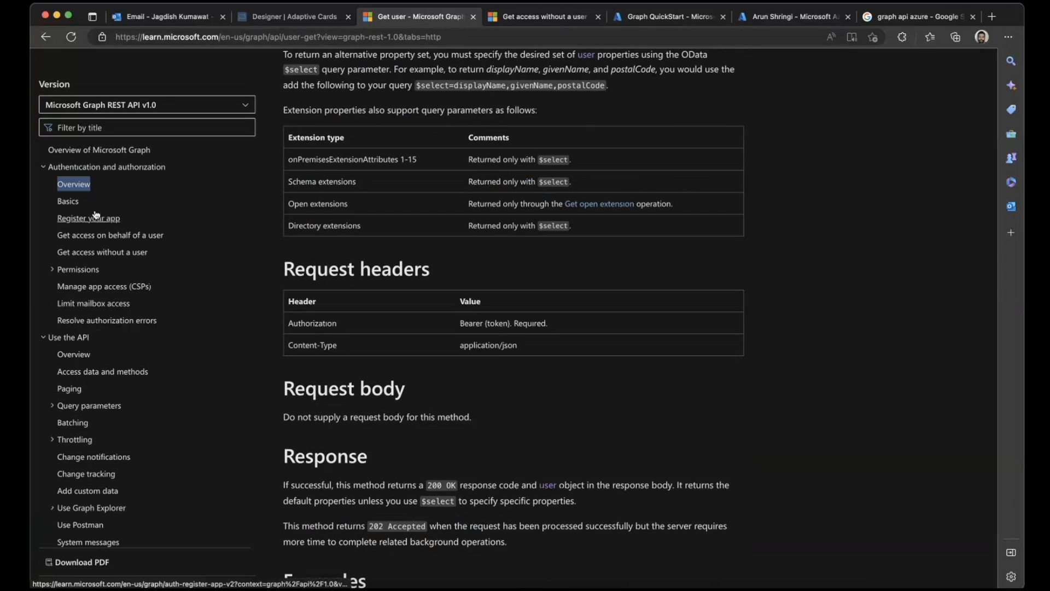
scroll(96, 215, down, 3)
click(598, 17)
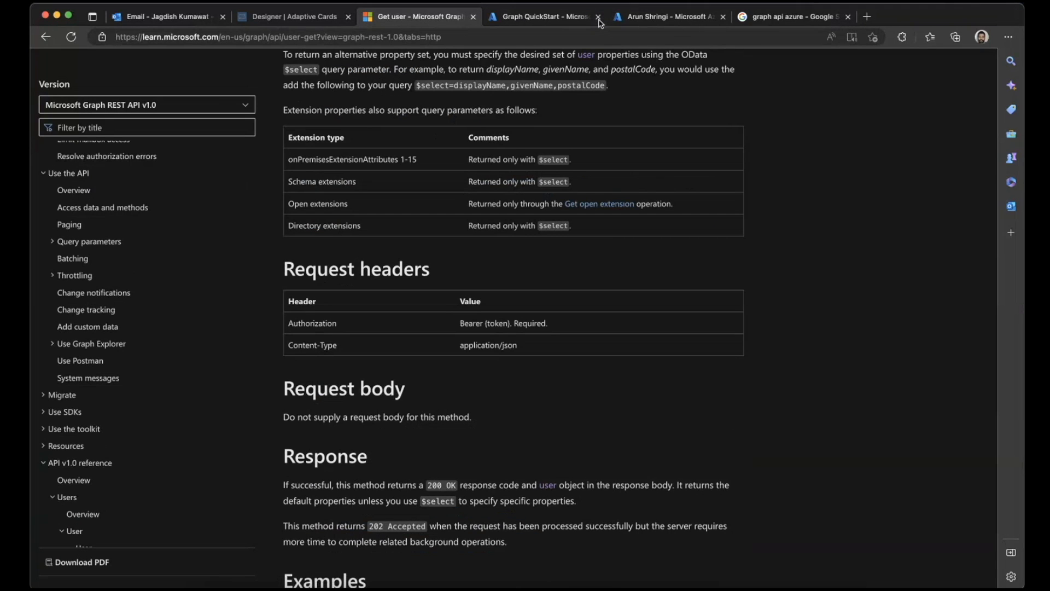
scroll(141, 310, down, 8)
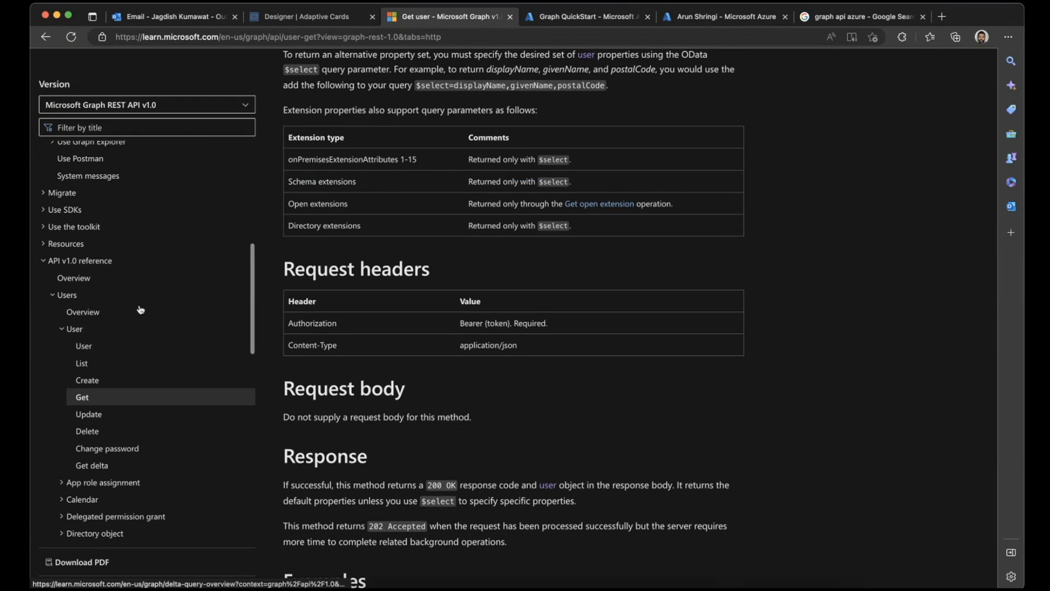
scroll(141, 310, down, 1)
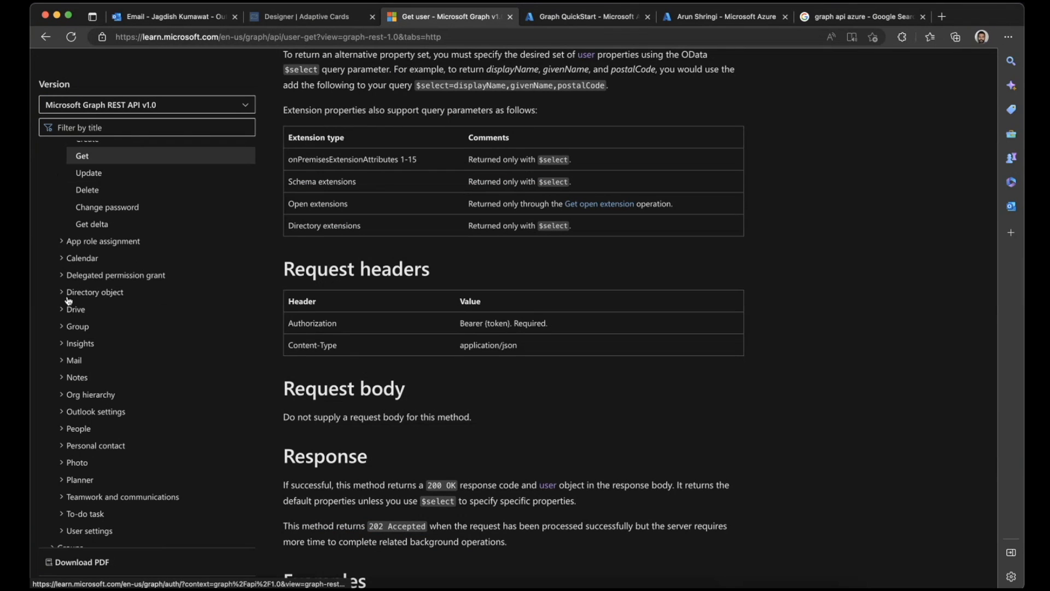
click(67, 361)
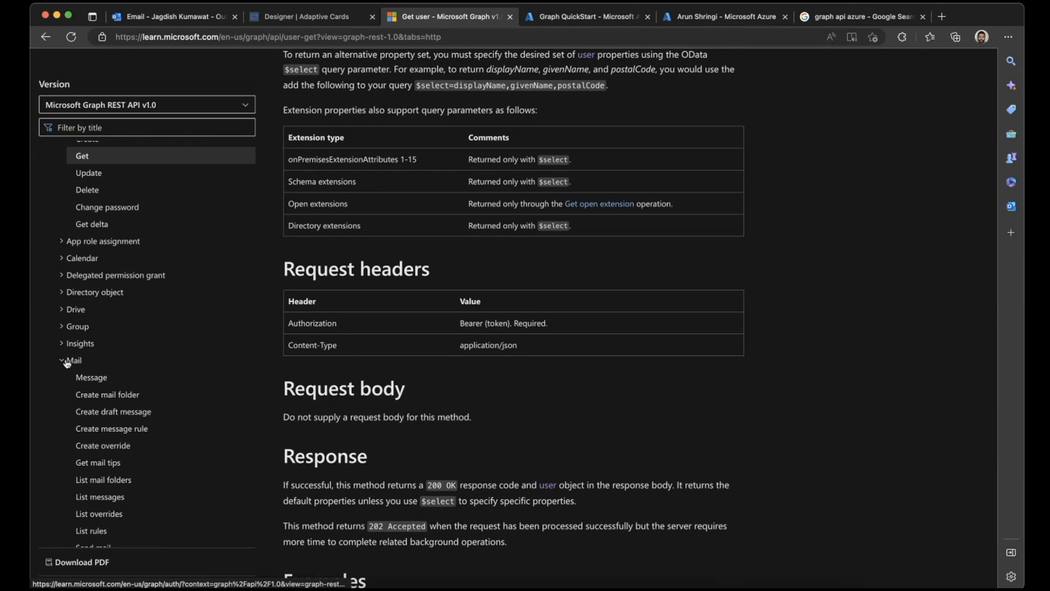
scroll(67, 362, down, 3)
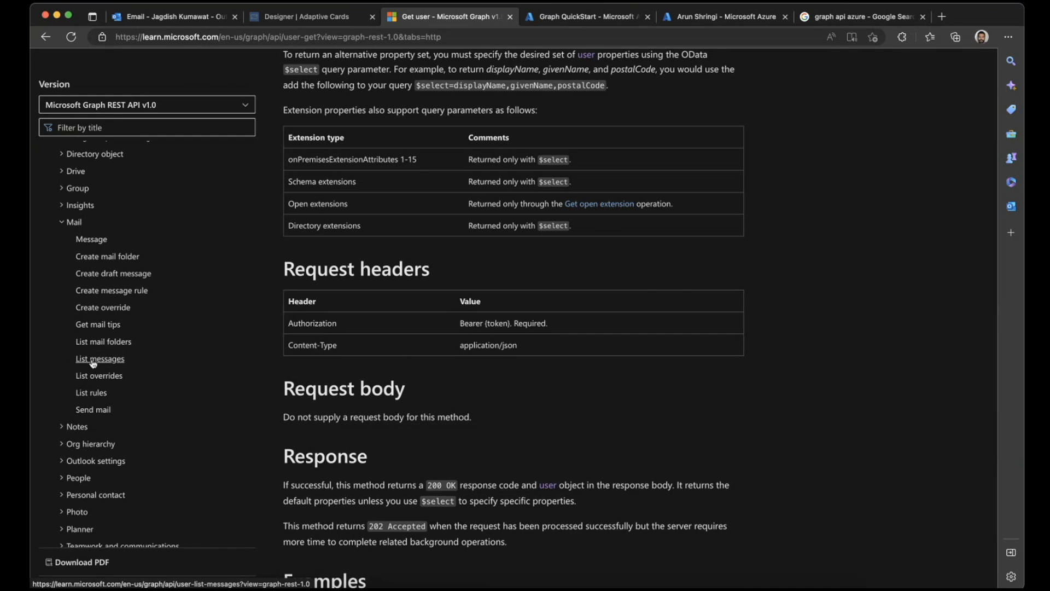
click(94, 360)
- Find the permissions table for List messages and select the application permission Mail.ReadBasic.All
scroll(446, 340, down, 6)
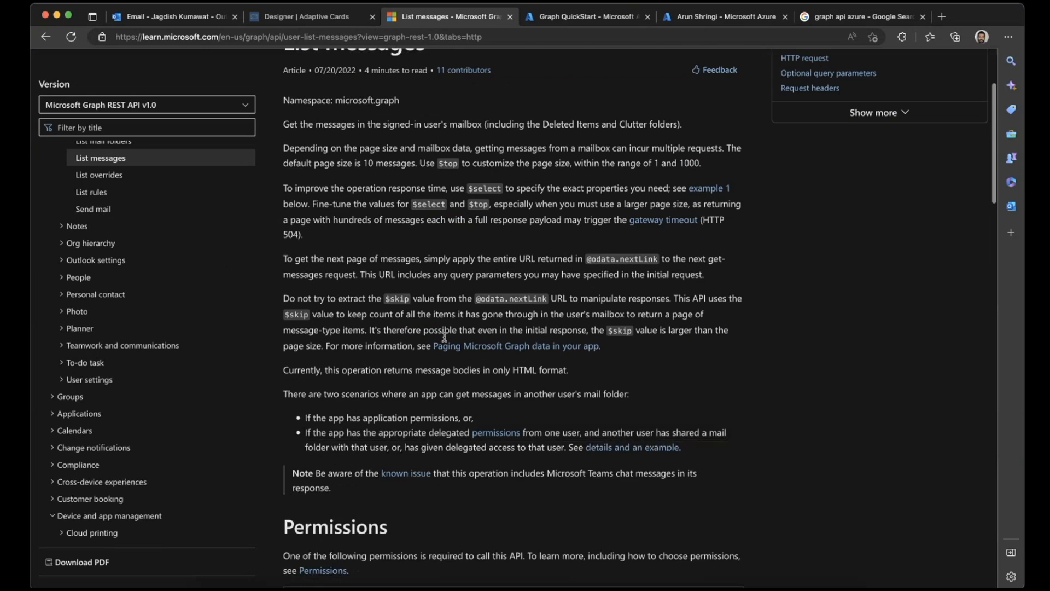
scroll(446, 340, down, 1)
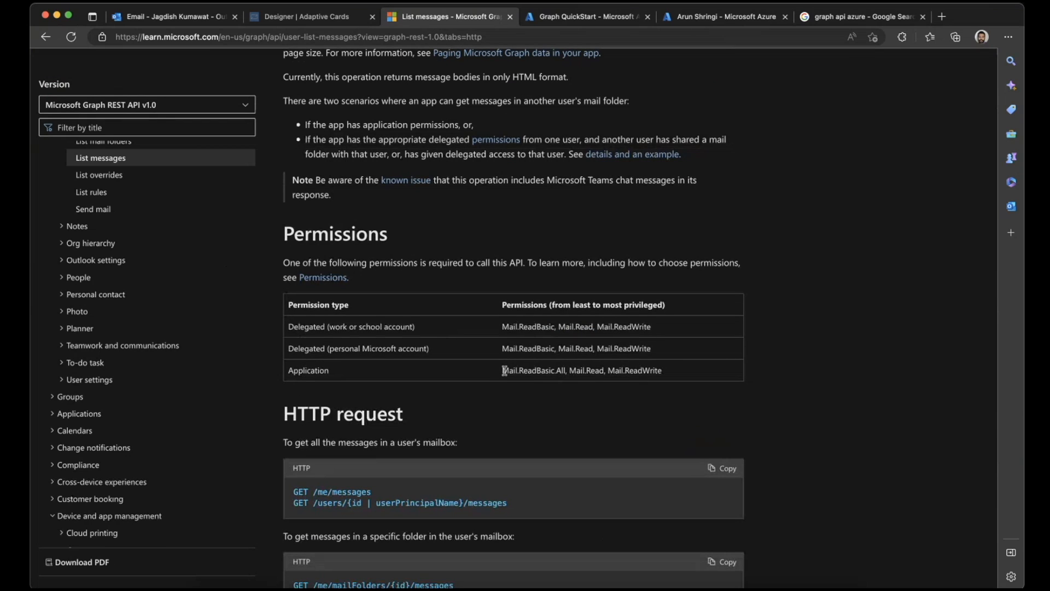
drag(502, 371, 566, 371)
key(super+c)
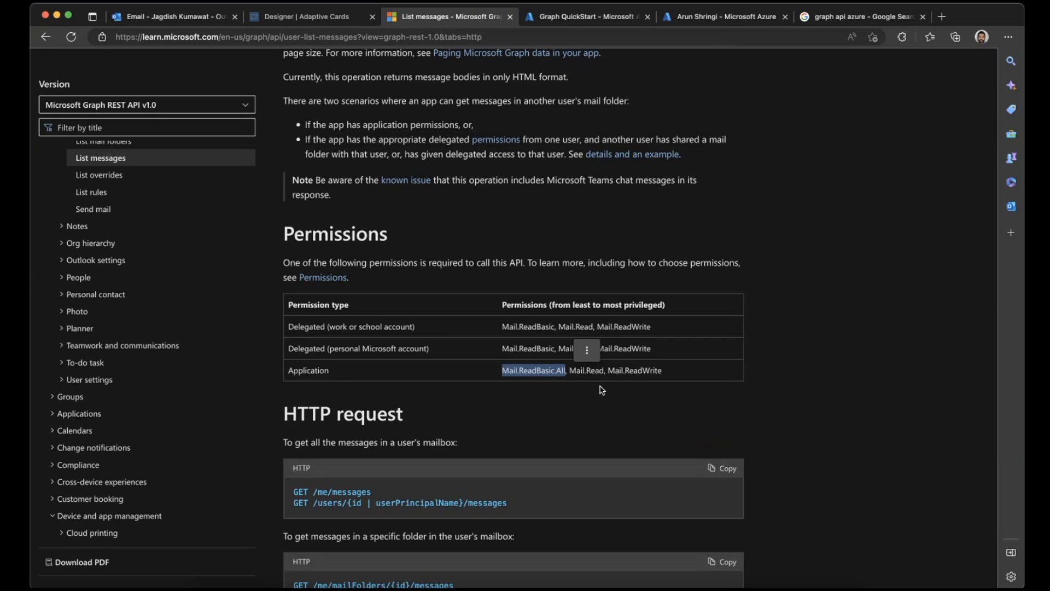
- In the Graph QuickStart app registration, add the Microsoft Graph application permission Mail.ReadBasic.All and grant admin consent for JD Bots
click(606, 21)
click(245, 316)
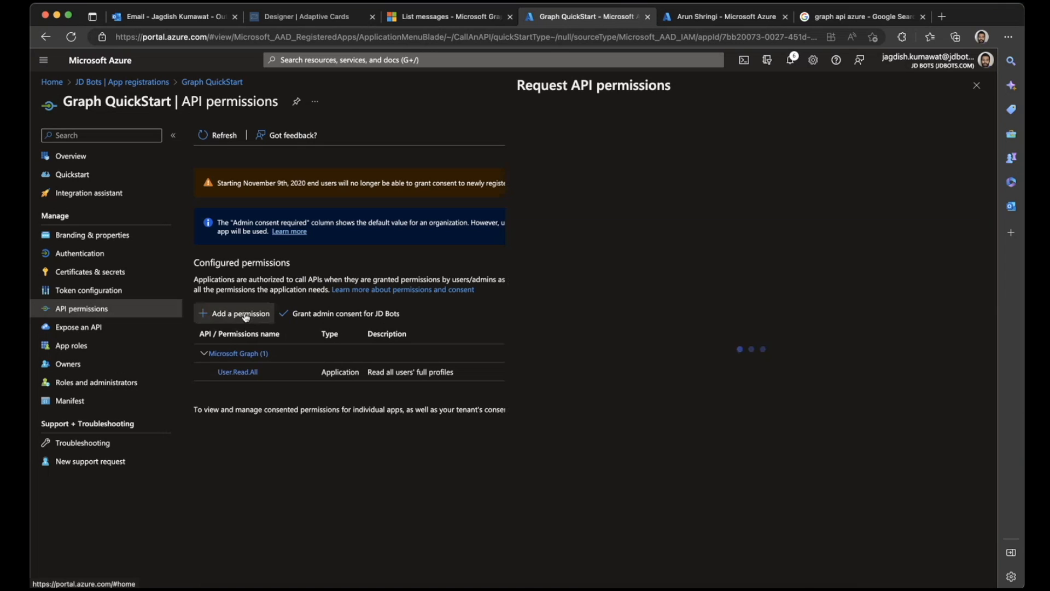
click(659, 216)
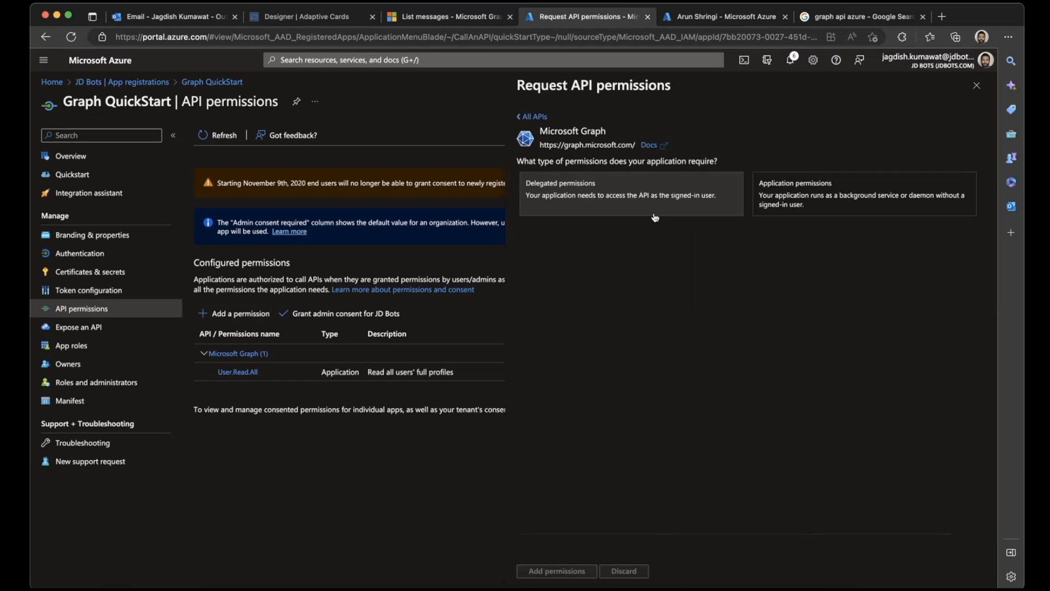
click(782, 189)
click(608, 253)
key(super+v)
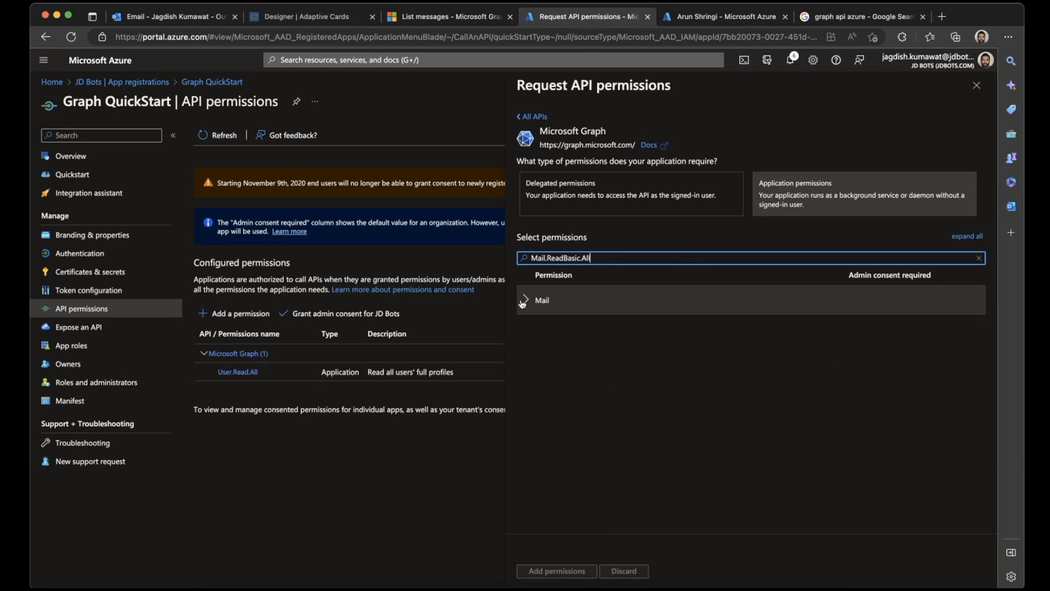
click(524, 301)
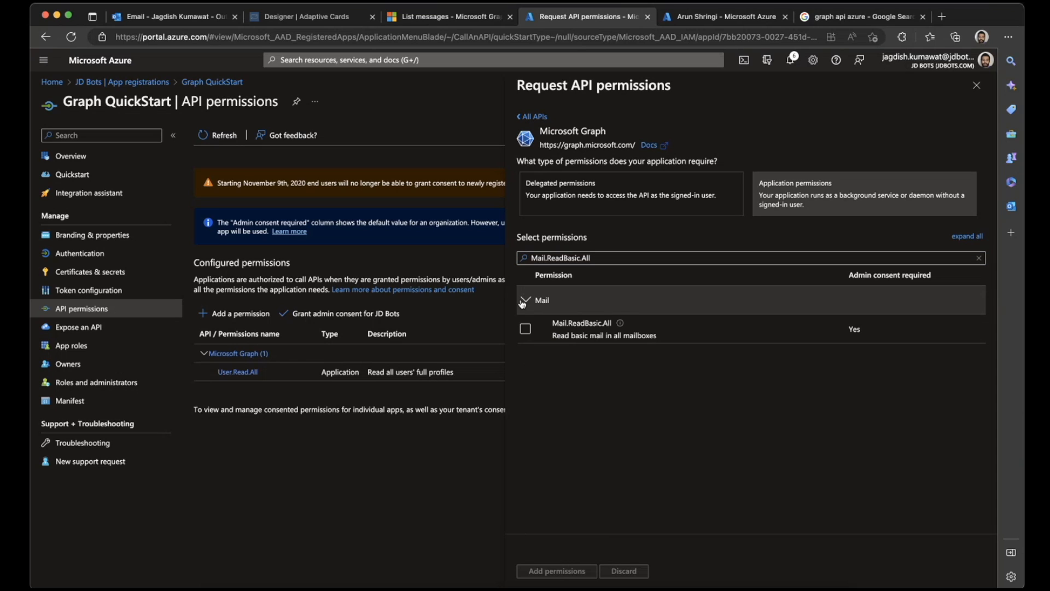
click(525, 328)
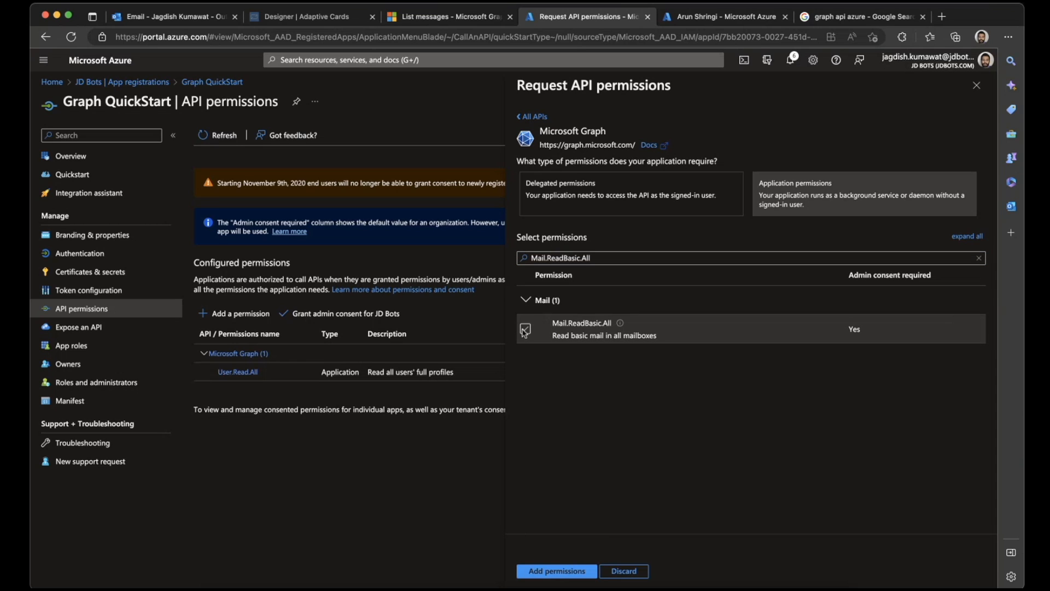
click(559, 570)
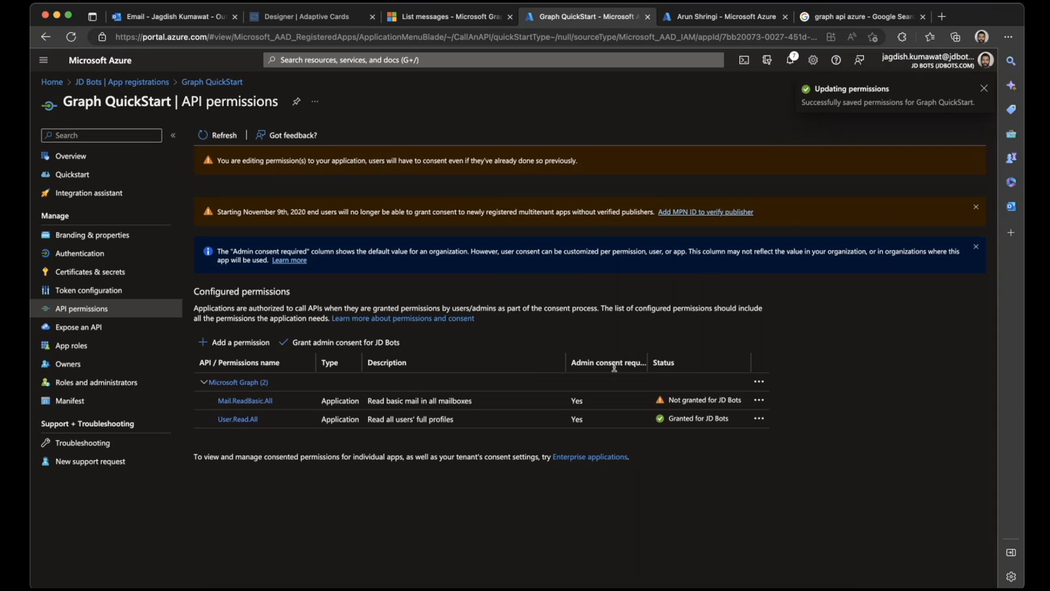
click(363, 344)
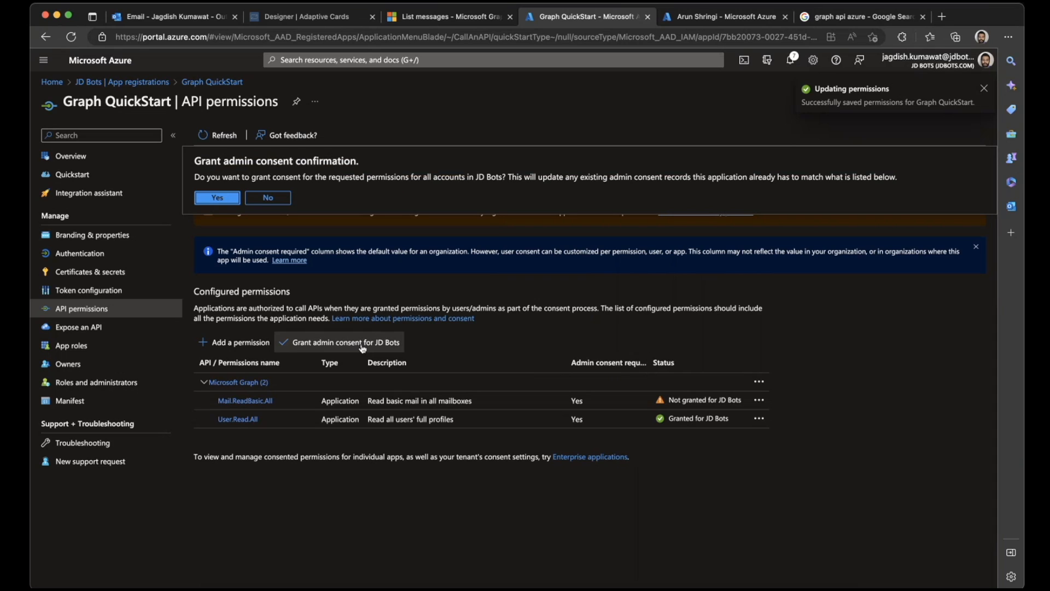
click(218, 199)
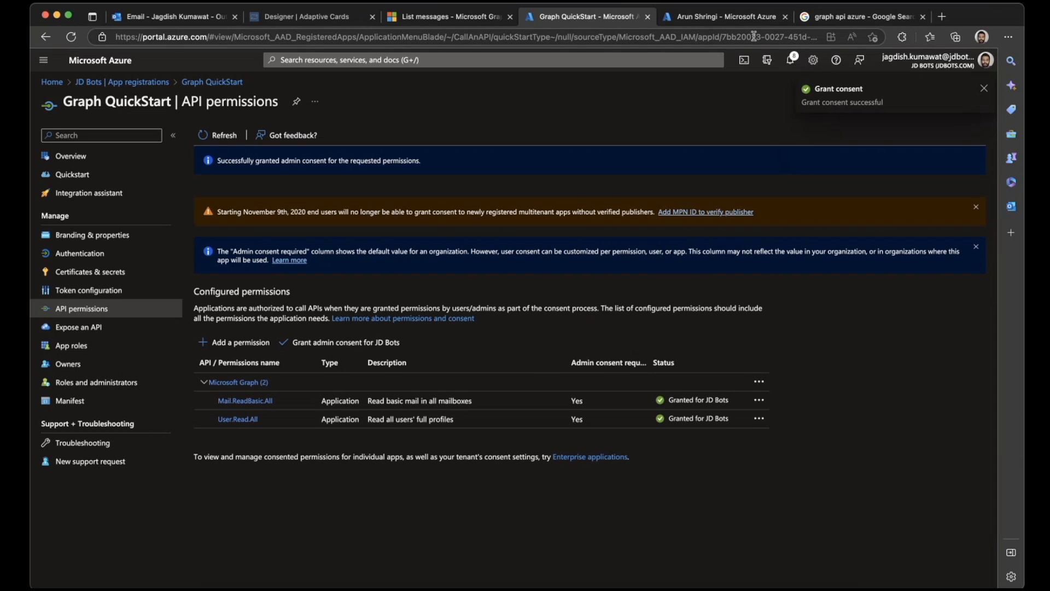
- Copy the path /users/{id | userPrincipalName}/messages from the List messages HTTP request section and switch to Postman
click(445, 17)
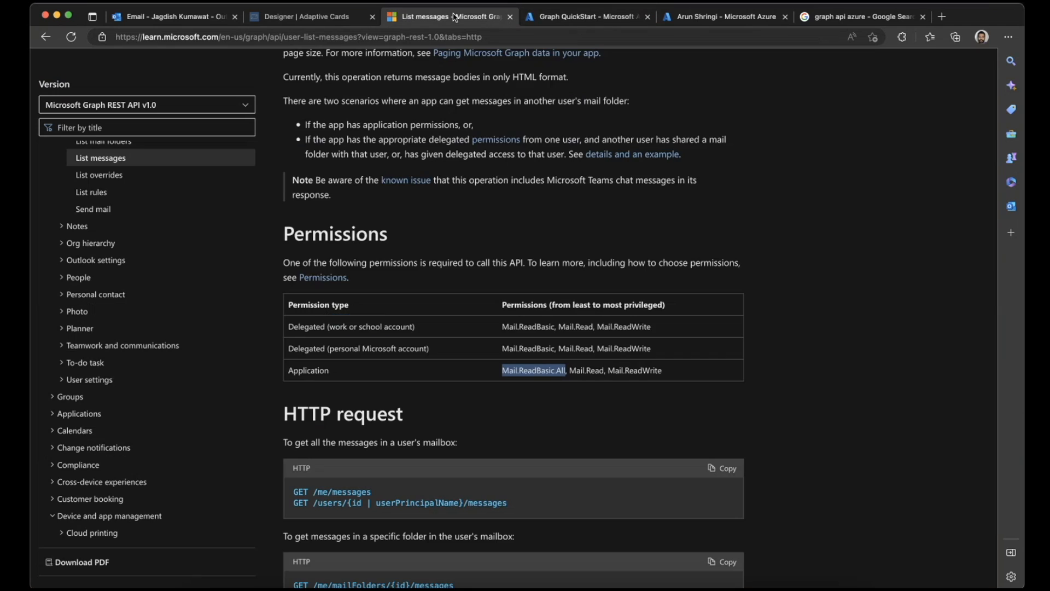
scroll(423, 339, down, 5)
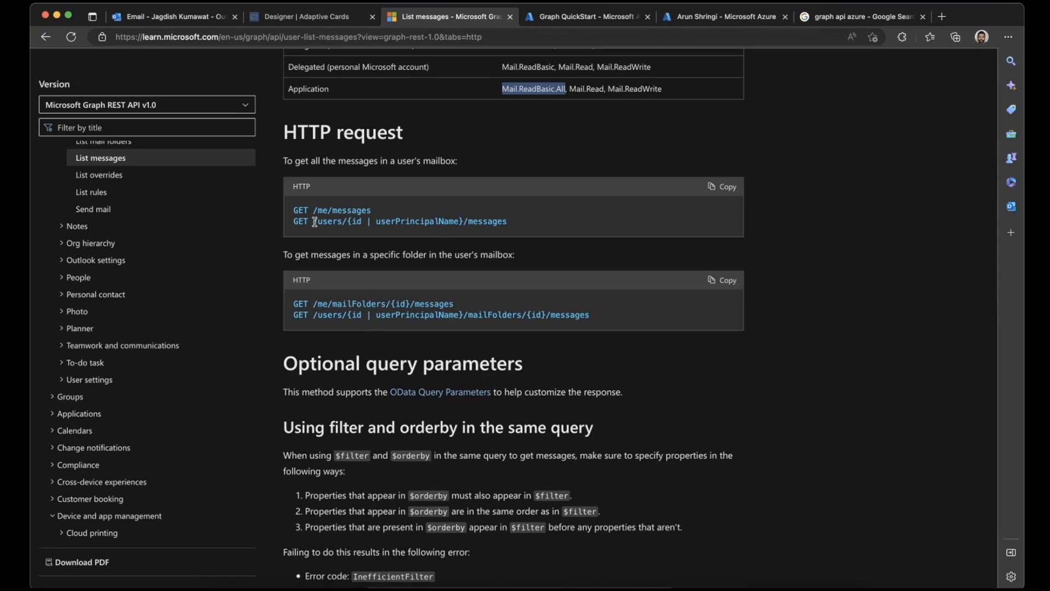
drag(314, 221, 518, 225)
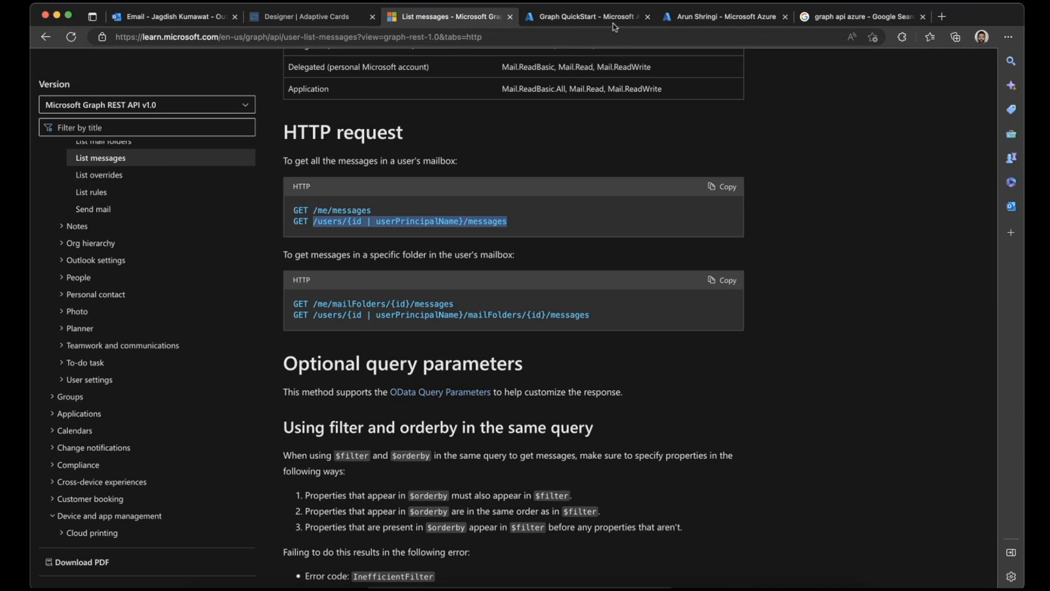
click(697, 17)
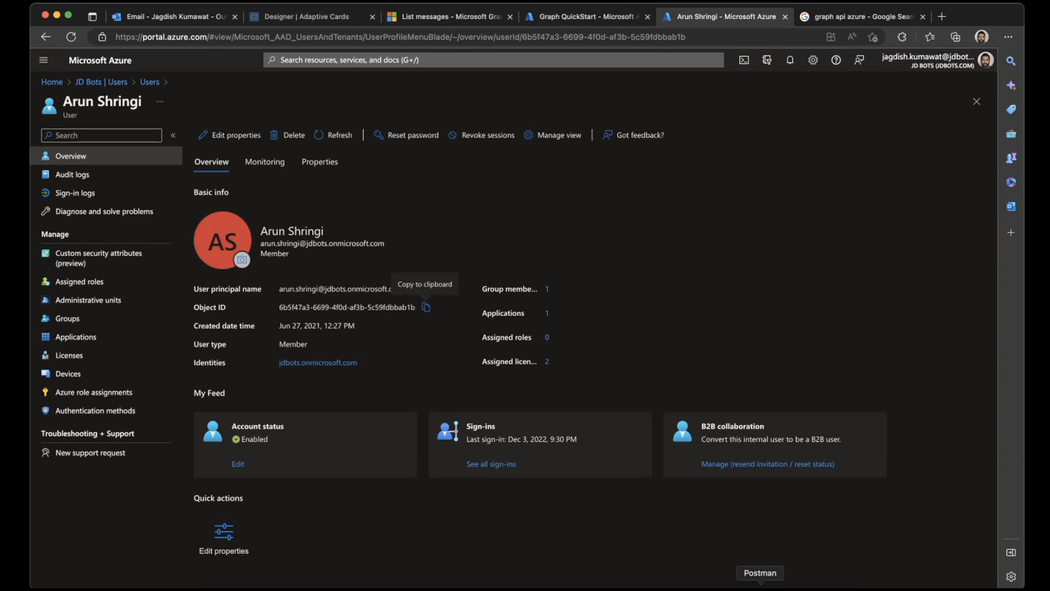
click(760, 586)
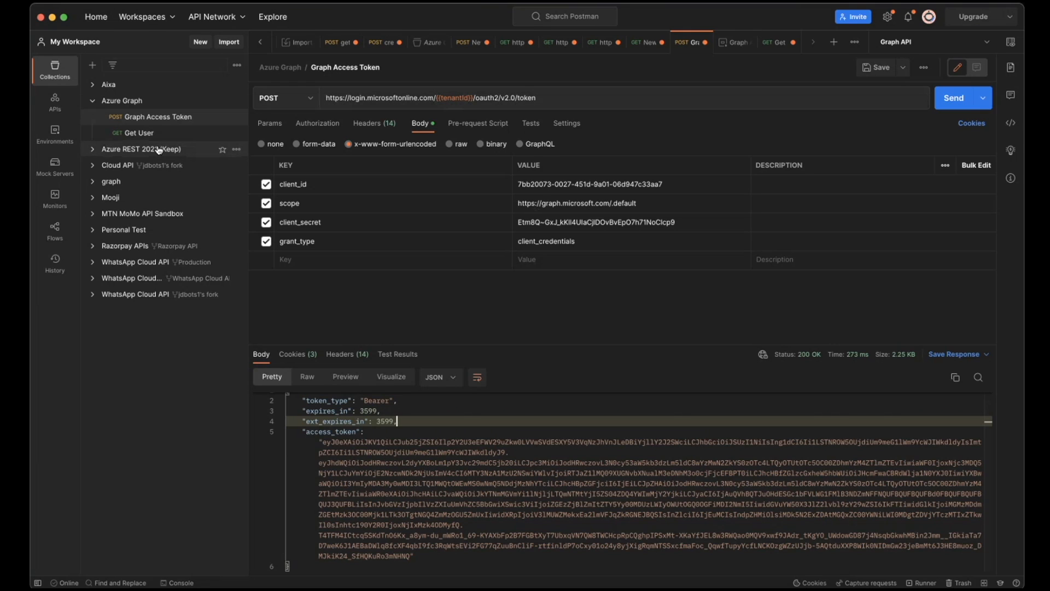
- Try to set up an email messages request in the Azure Graph collection by duplicating the Get User request
click(236, 103)
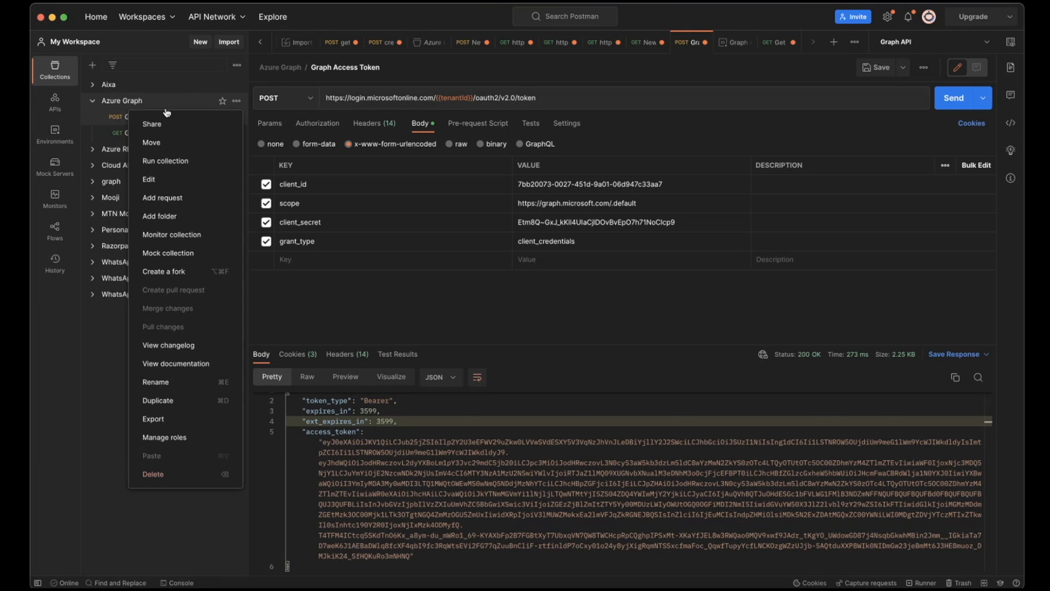
click(132, 133)
right_click(117, 136)
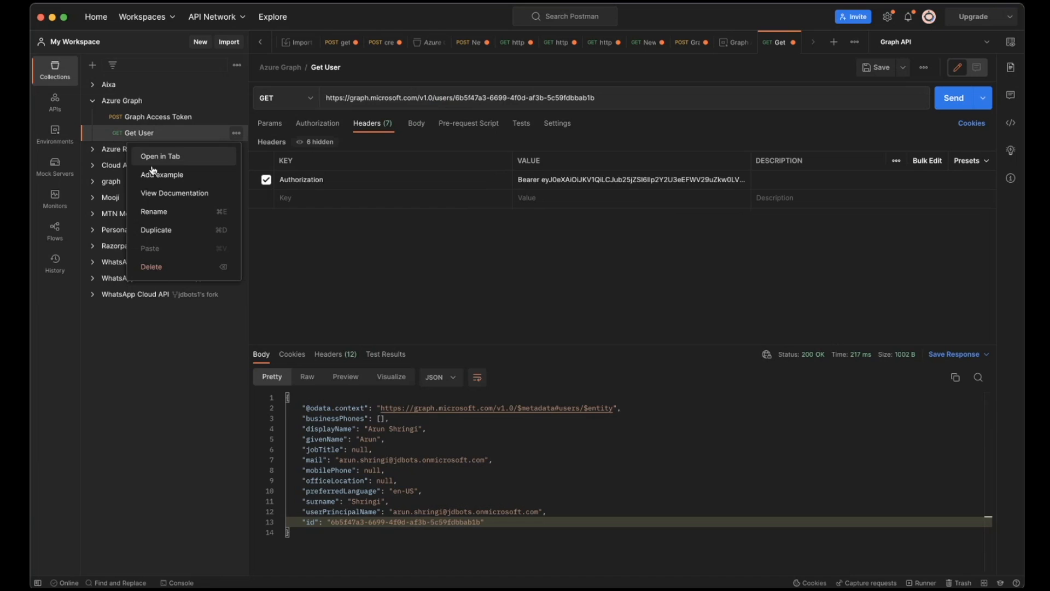
click(156, 230)
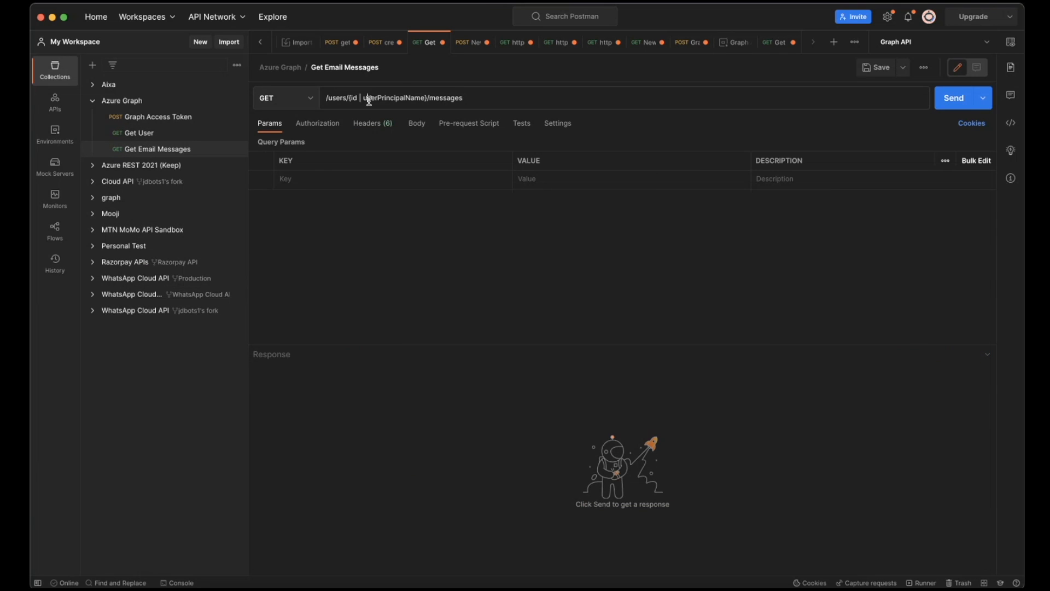
triple_click(369, 101)
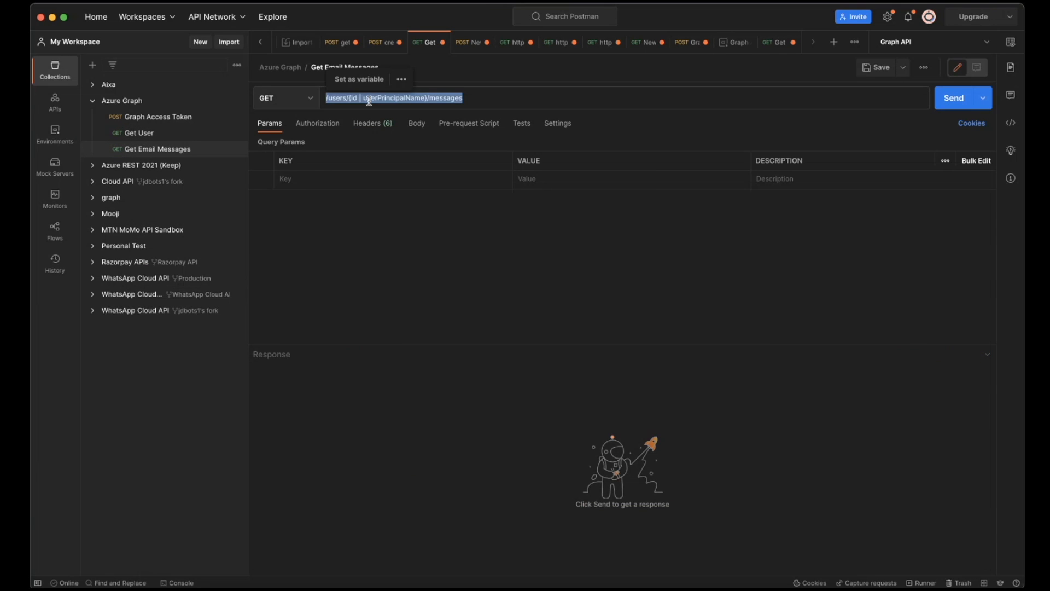
key(BackSpace)
- Save the Get User request and rename its copy in the Azure Graph collection as Get User Email
click(141, 134)
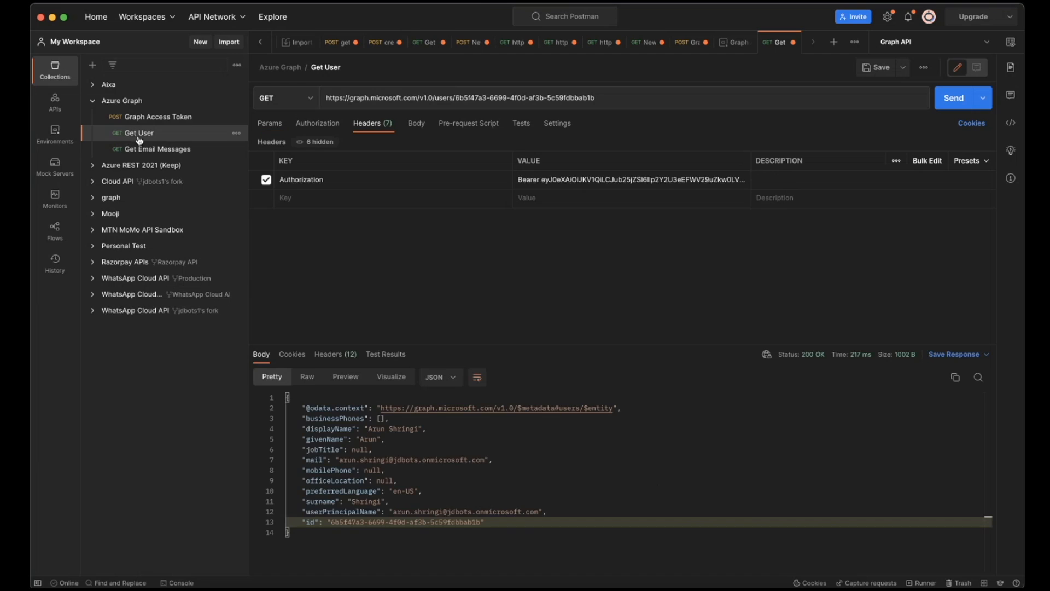
click(877, 68)
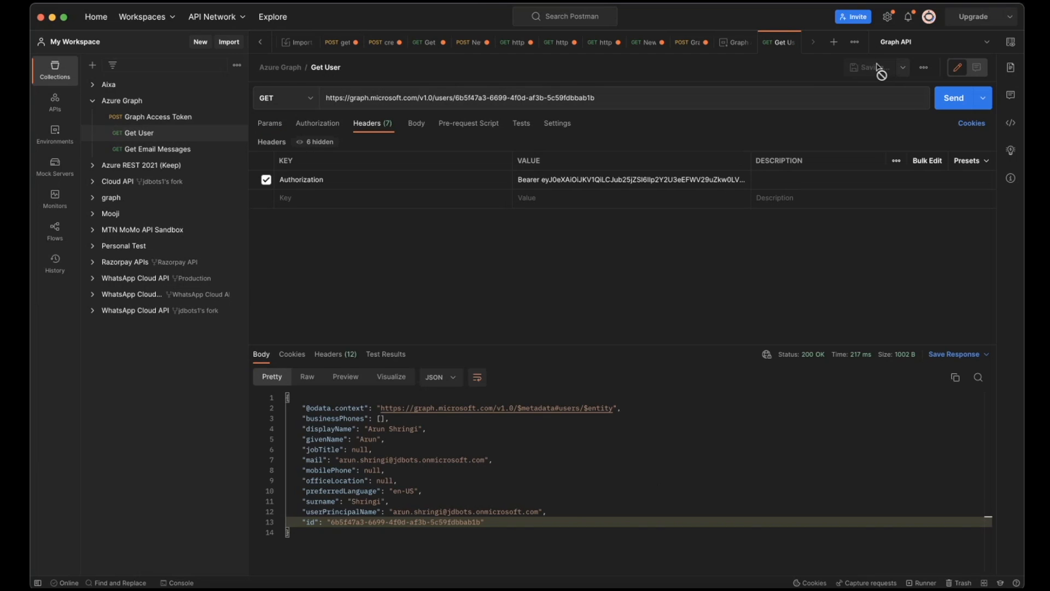
click(495, 98)
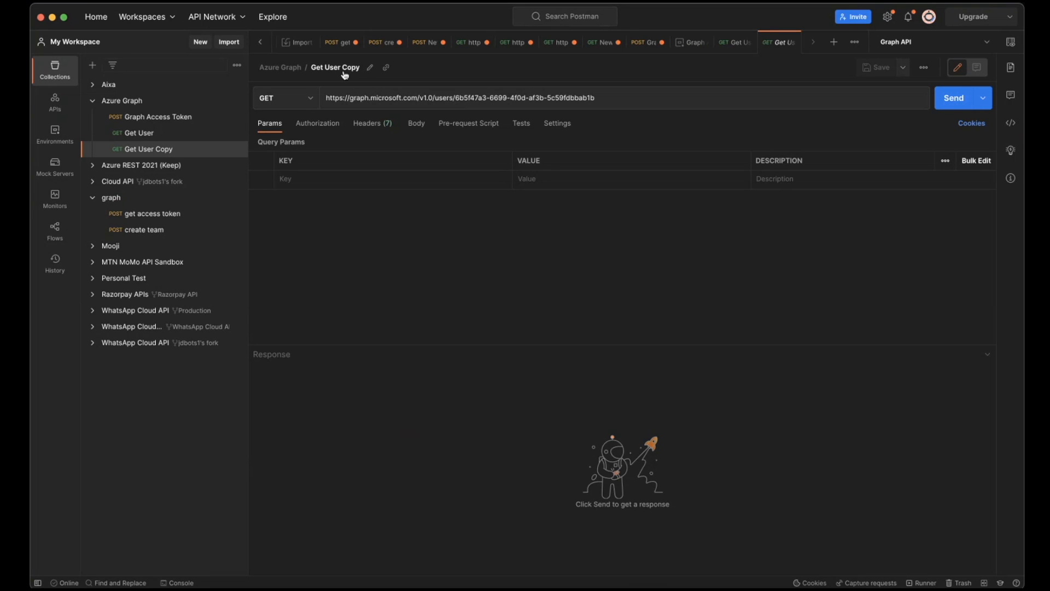
click(372, 66)
text(Get)
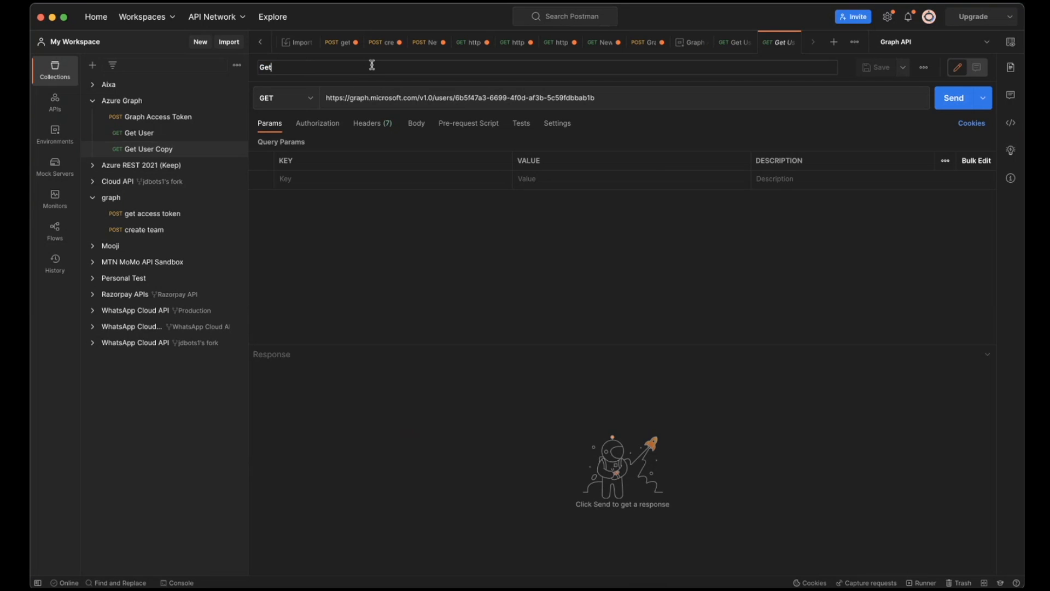
text( User Email)
key(Return)
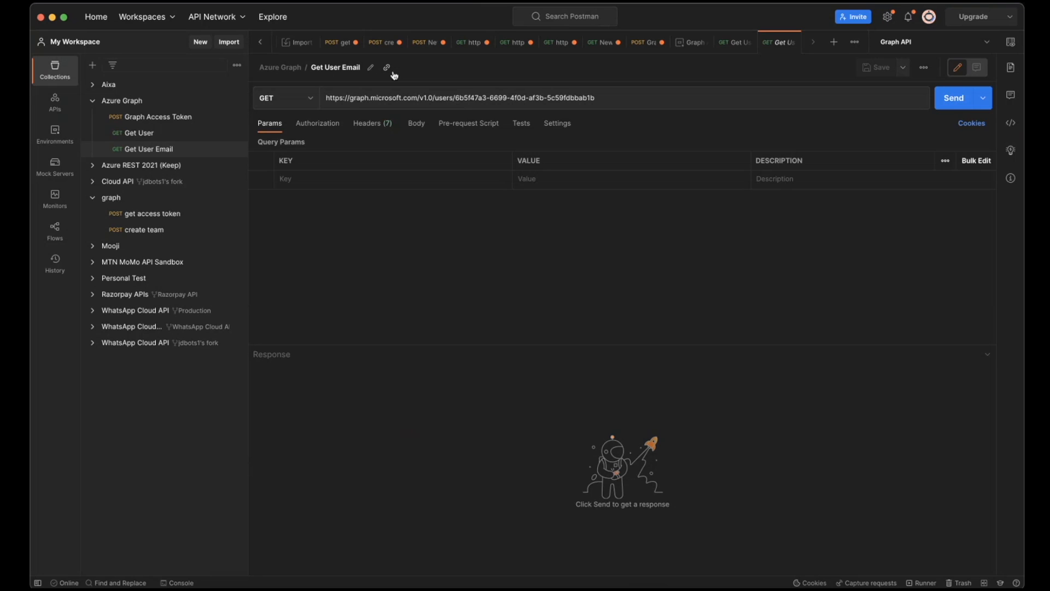
- Compare the Get User Email request's method and URL with the HTTP request documented on the List messages page
click(308, 99)
click(288, 144)
key(super+Tab)
click(446, 17)
key(super+Tab)
click(269, 98)
click(293, 127)
key(super+Tab)
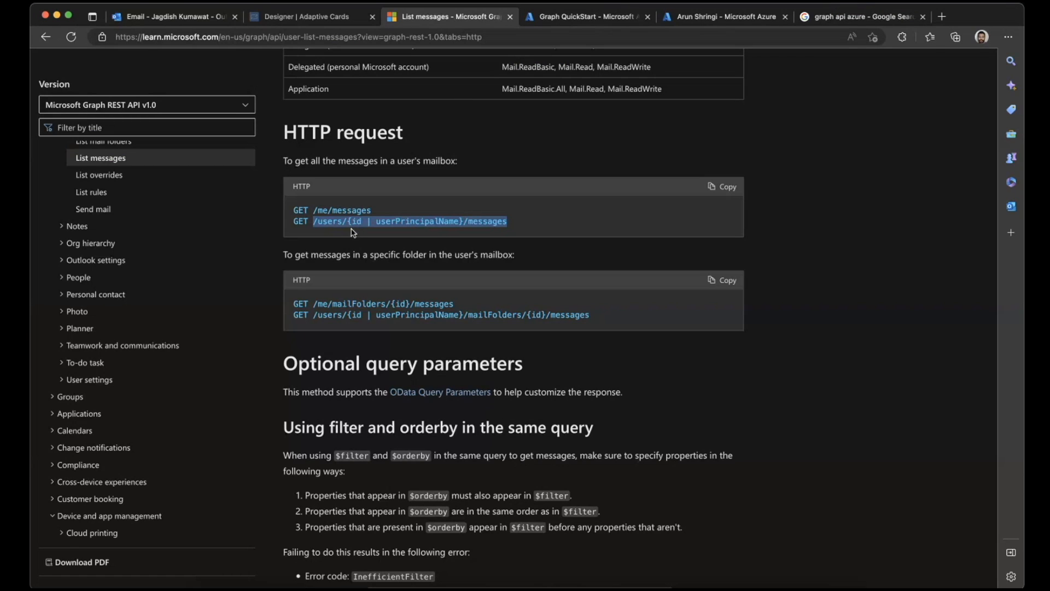
key(super+Tab)
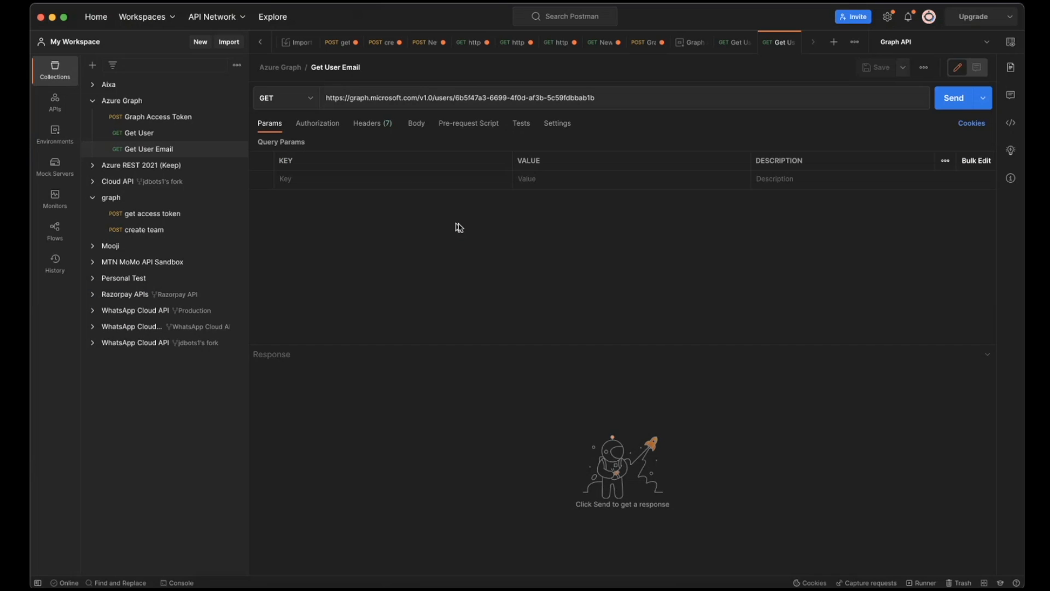
- Append /messages to the Get User Email URL, check it against the documented path and send the request with its Authorization header
click(619, 100)
text(/messages)
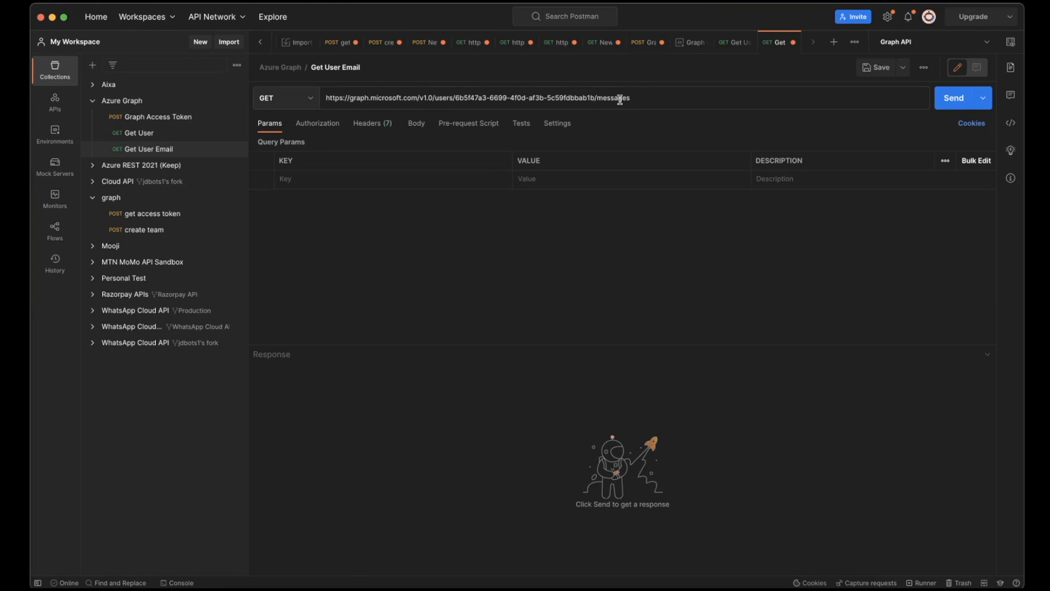
key(super+Tab)
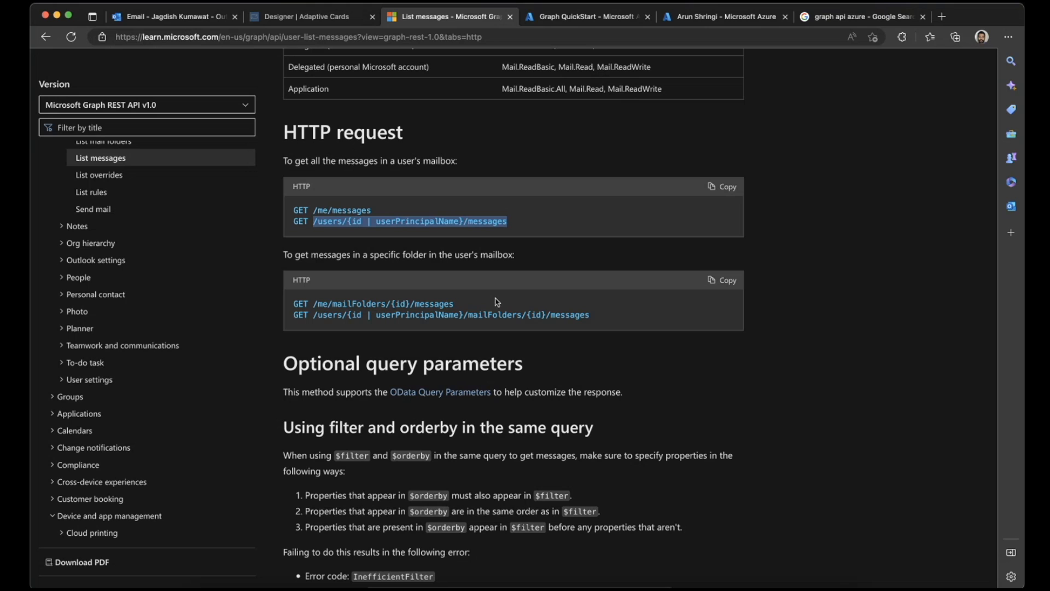
key(super+Tab)
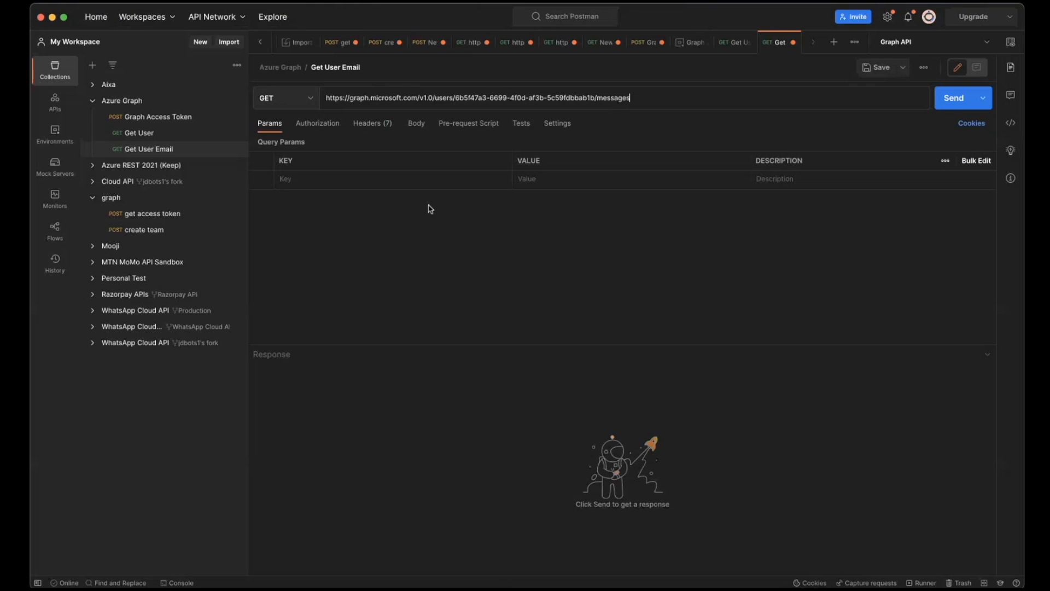
click(377, 123)
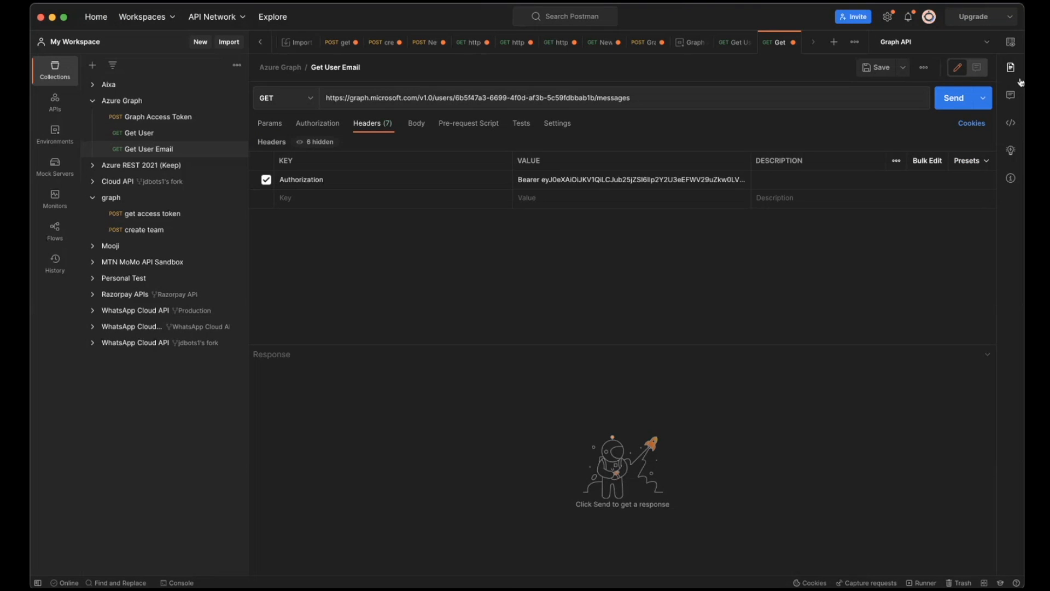
click(954, 98)
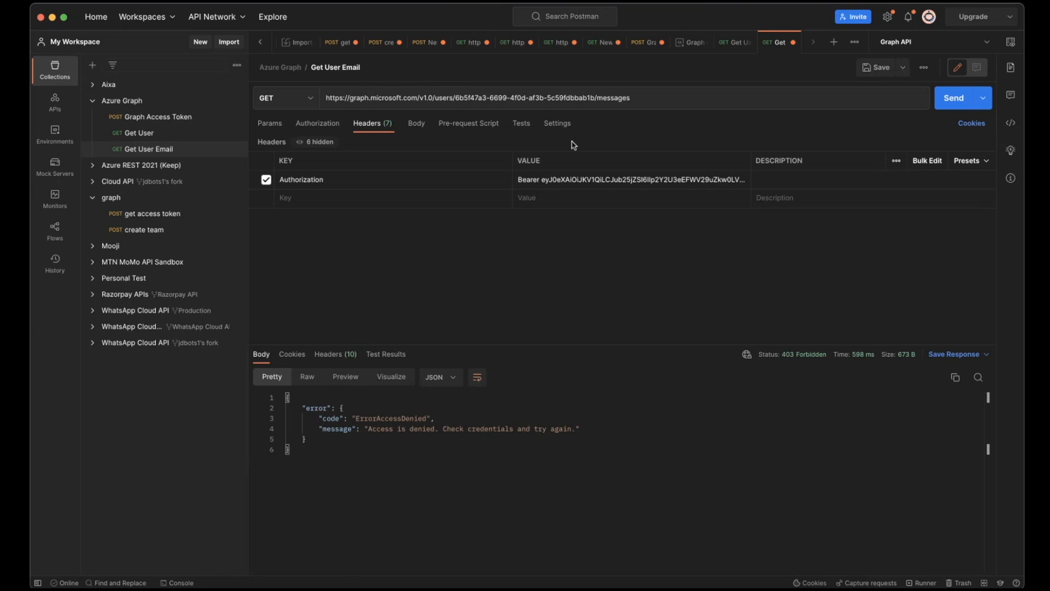
- Replace the object ID in the Get User Email URL with another user's object ID from Azure and send the request again
key(super+Tab)
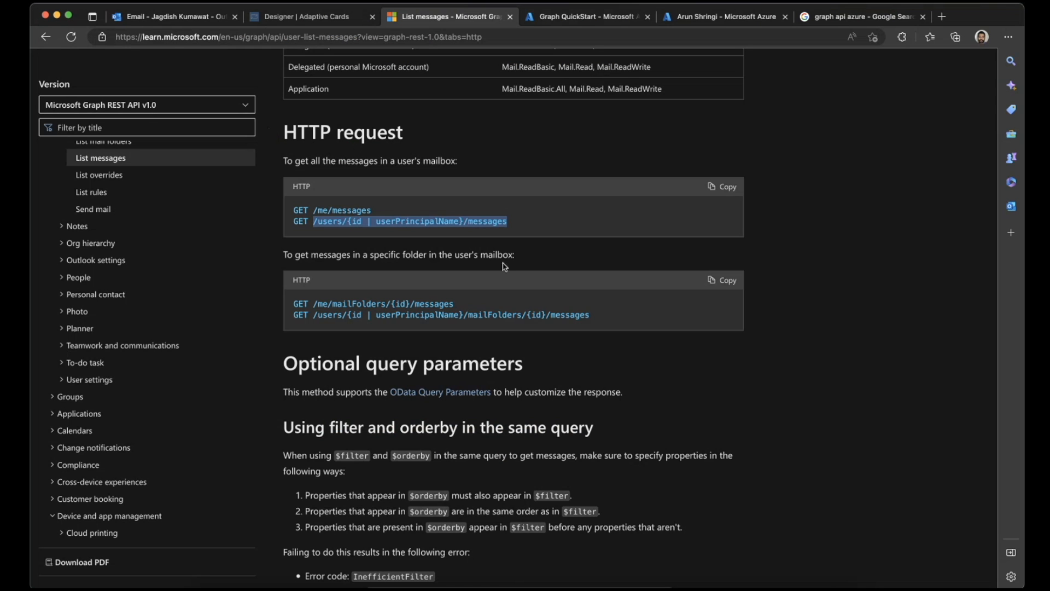
click(709, 15)
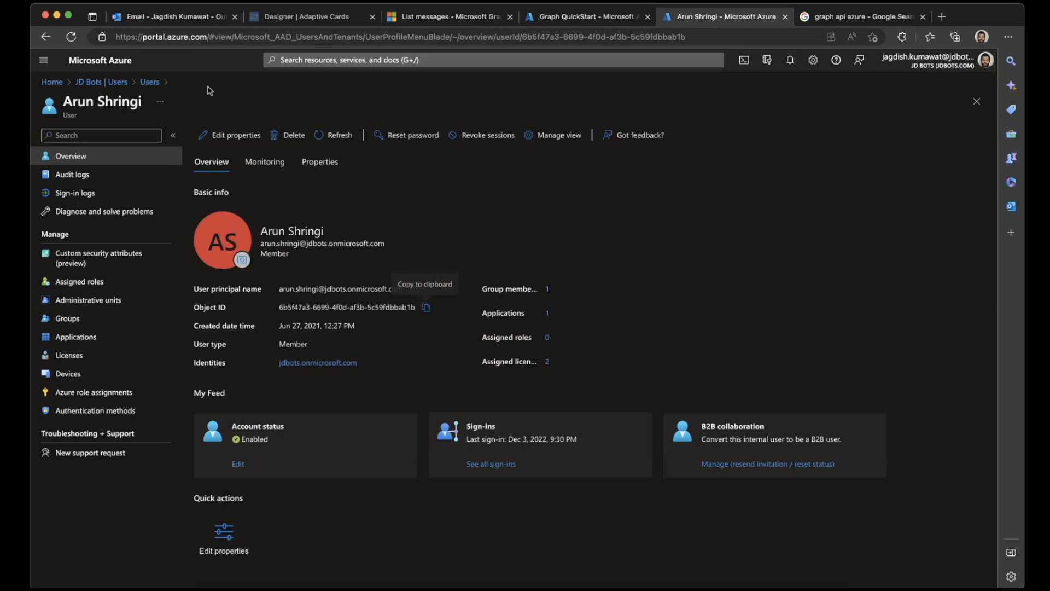
key(super+Tab)
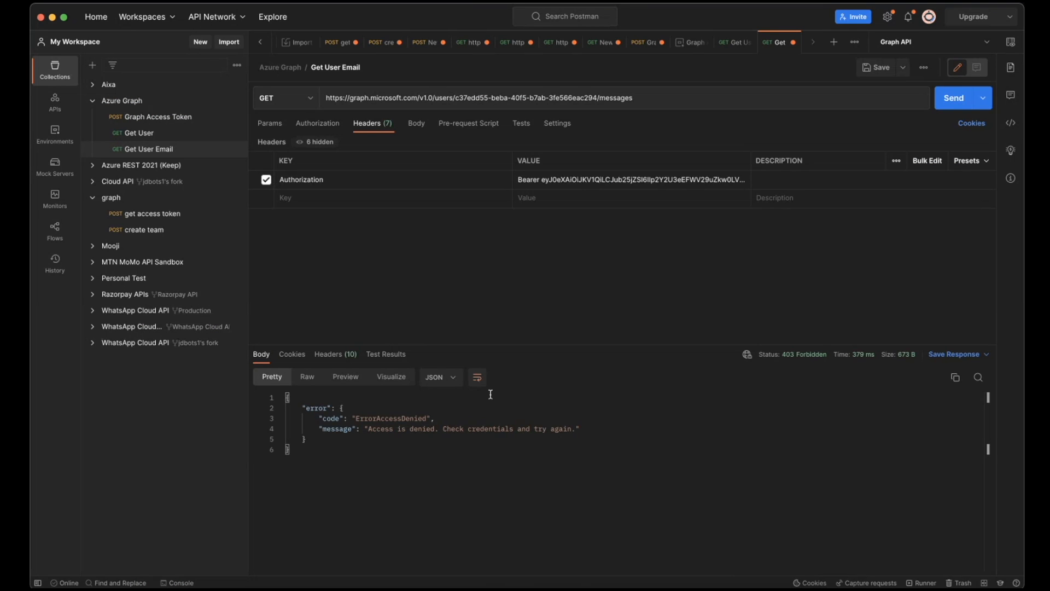
- Check the API permissions configured for Graph QuickStart against the permissions table on the List messages page
key(super+Tab)
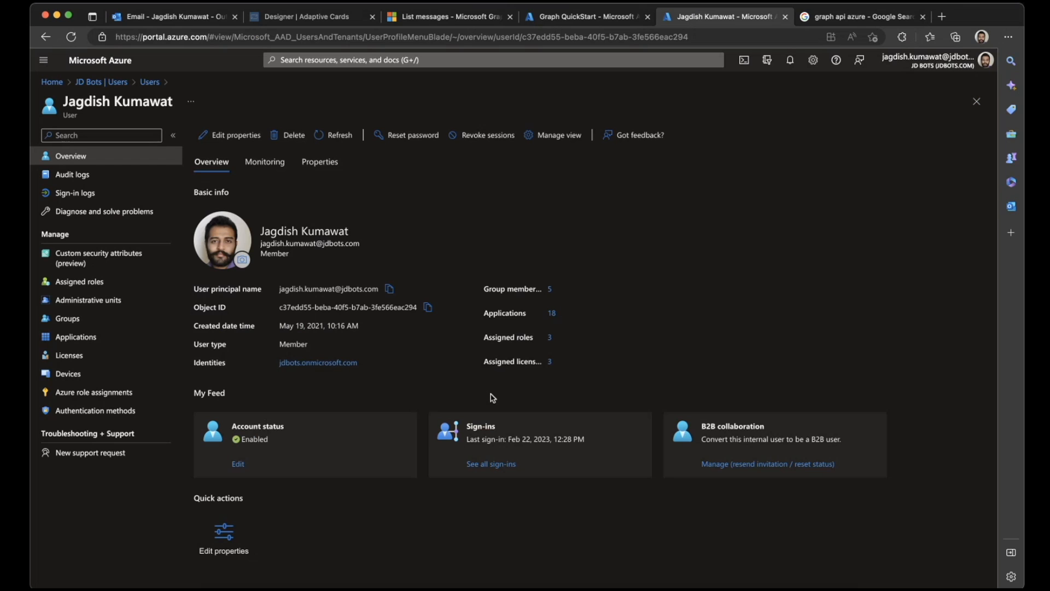
click(568, 16)
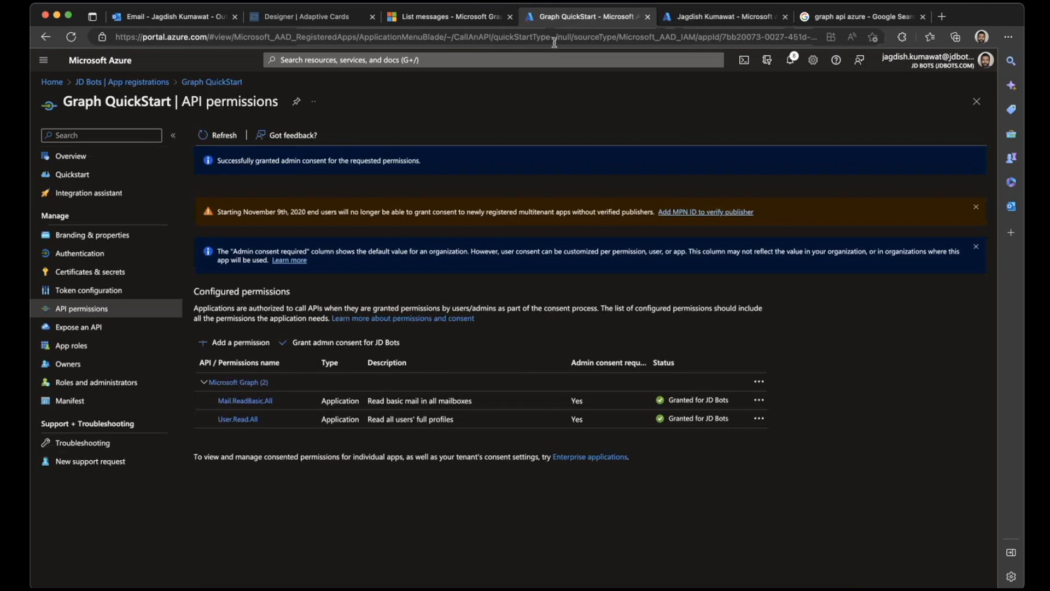
click(451, 20)
scroll(411, 247, up, 3)
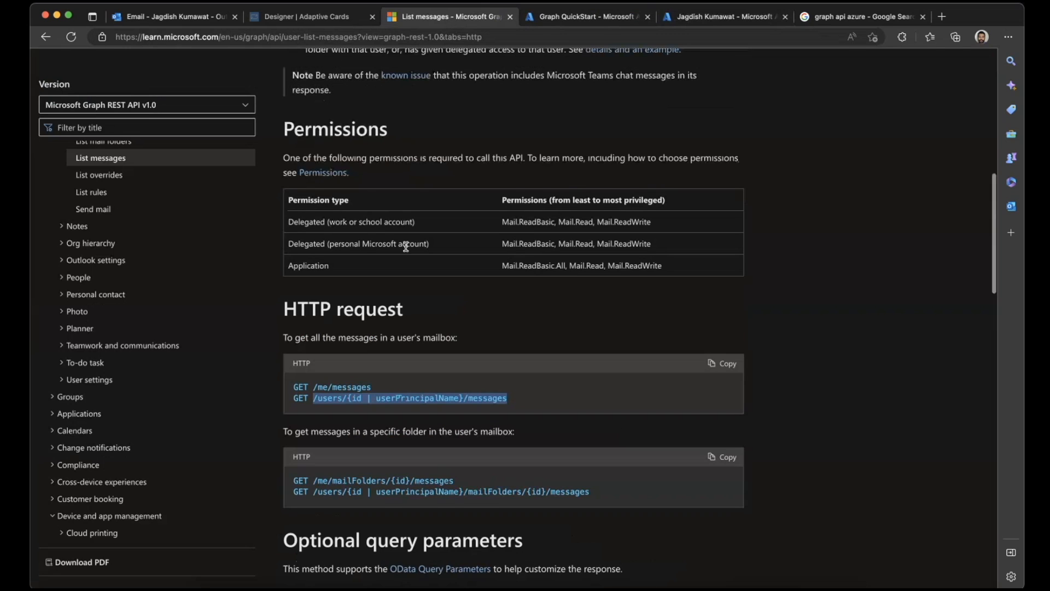
- Add the Microsoft Graph application permissions Mail.Read and Mail.ReadBasic to Graph QuickStart and grant admin consent for JD Bots
drag(569, 267, 605, 268)
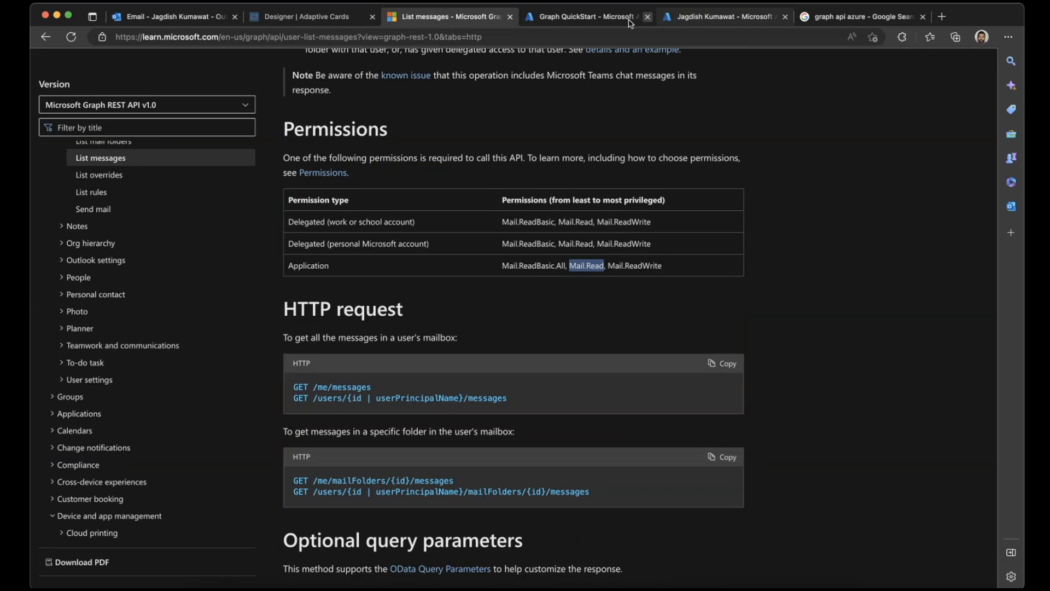
click(607, 17)
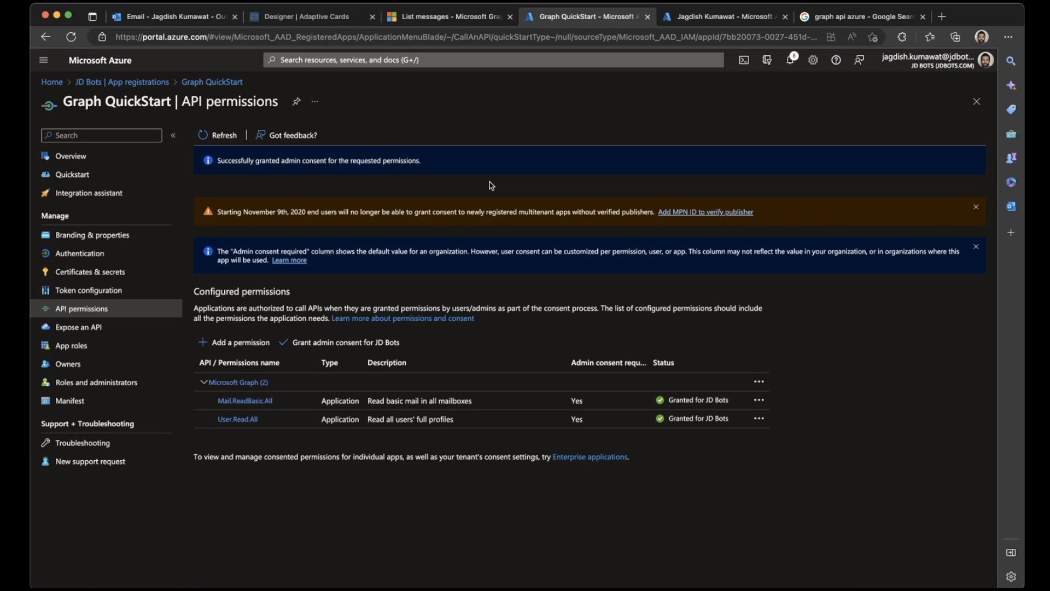
click(240, 342)
click(746, 241)
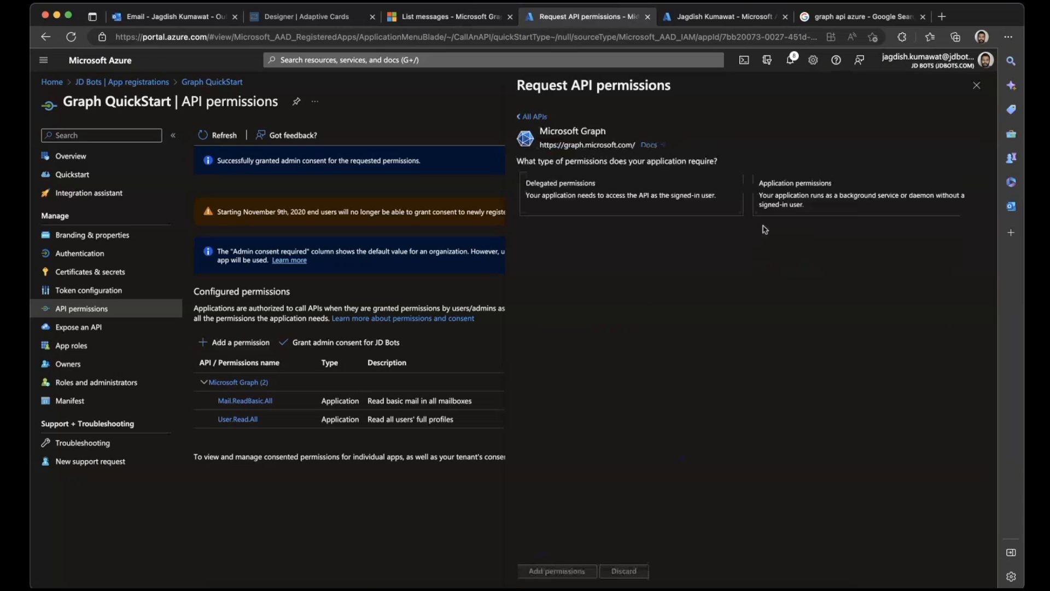
click(793, 197)
click(640, 255)
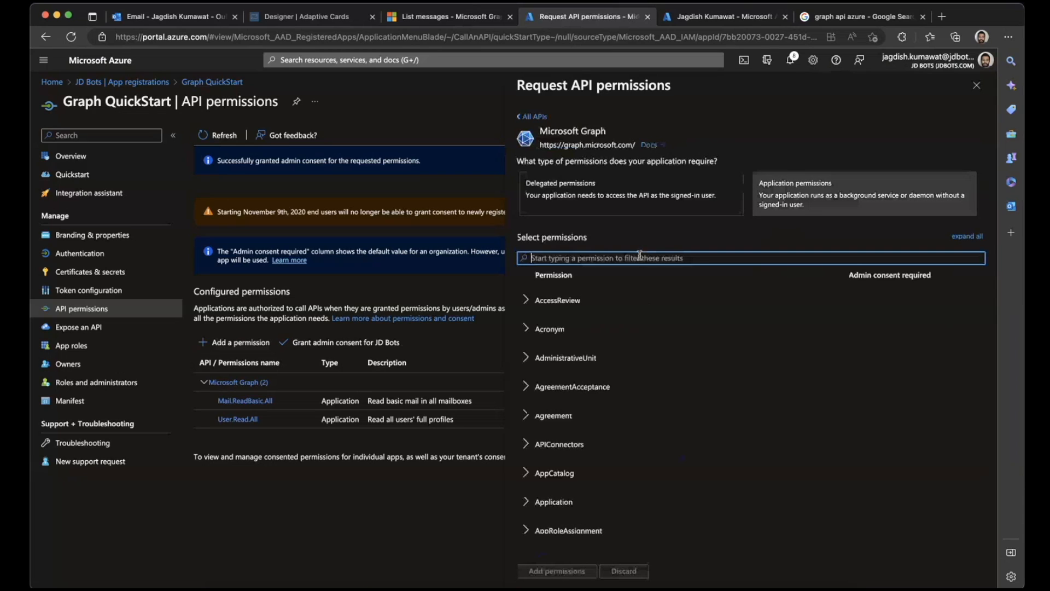
text(Mail.Read)
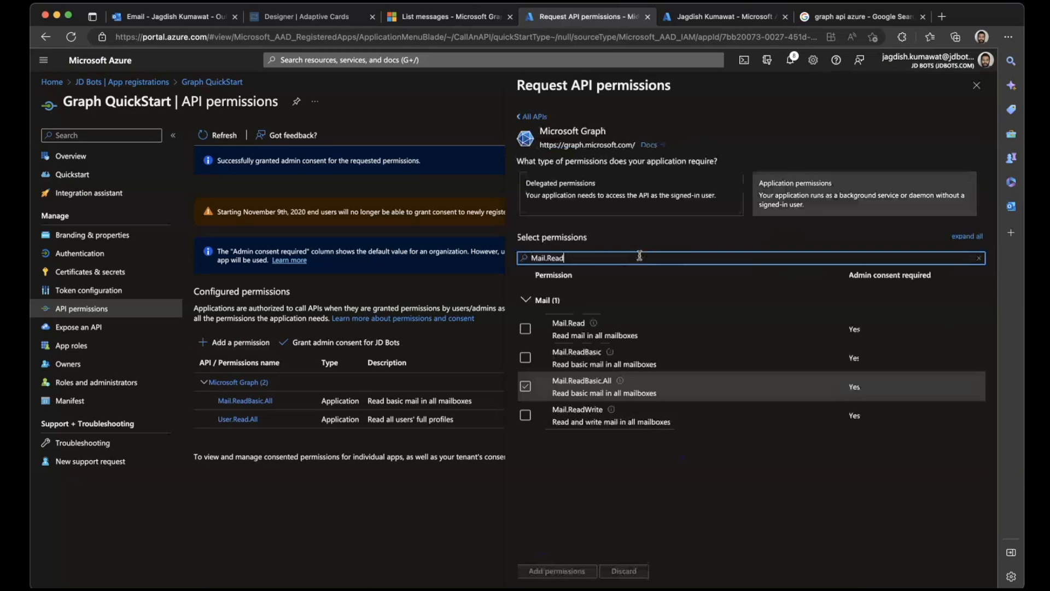
click(525, 328)
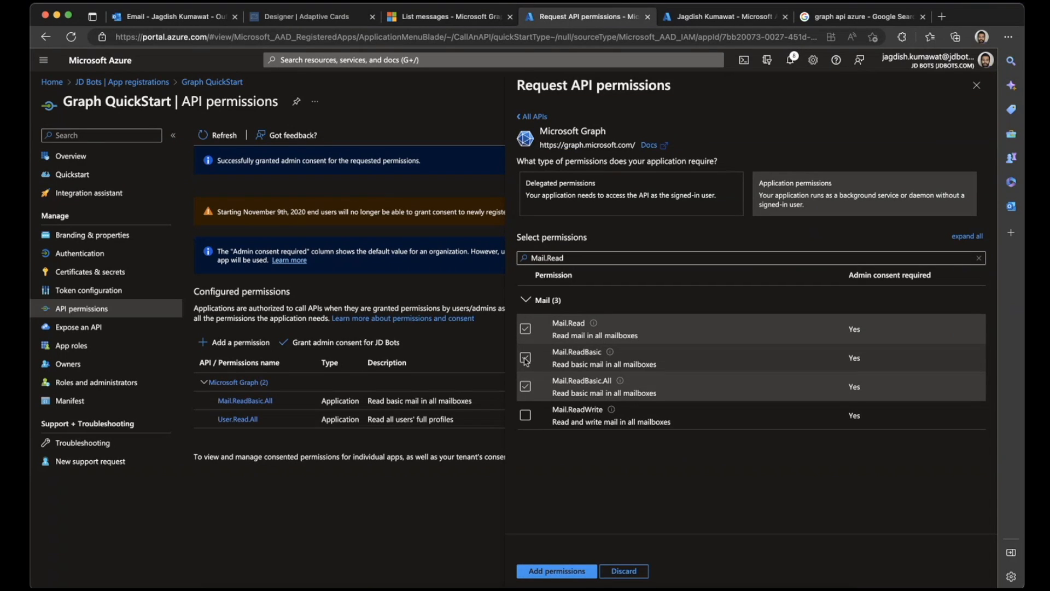
click(525, 358)
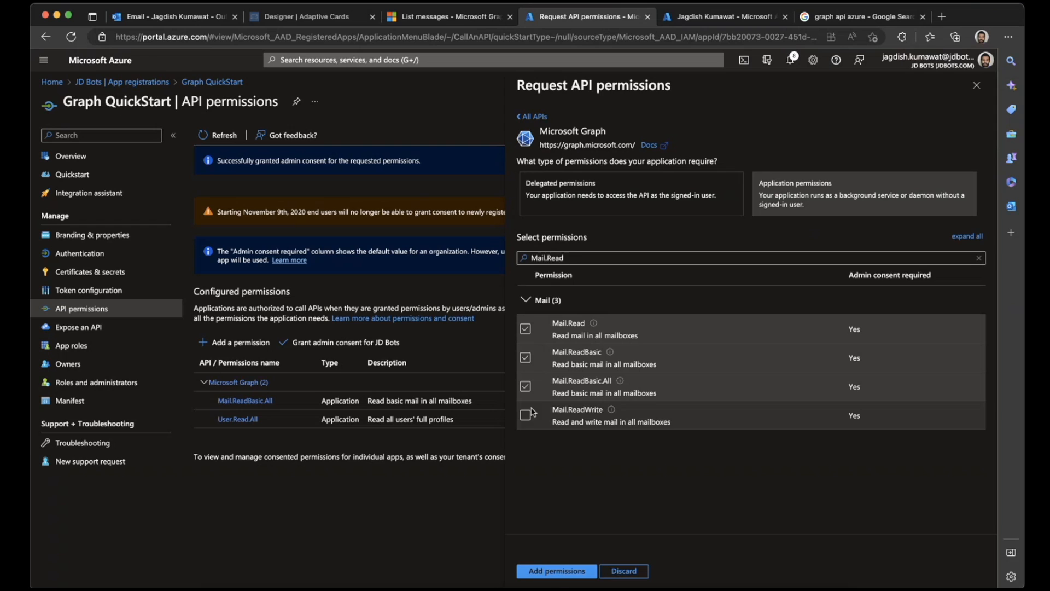
click(578, 575)
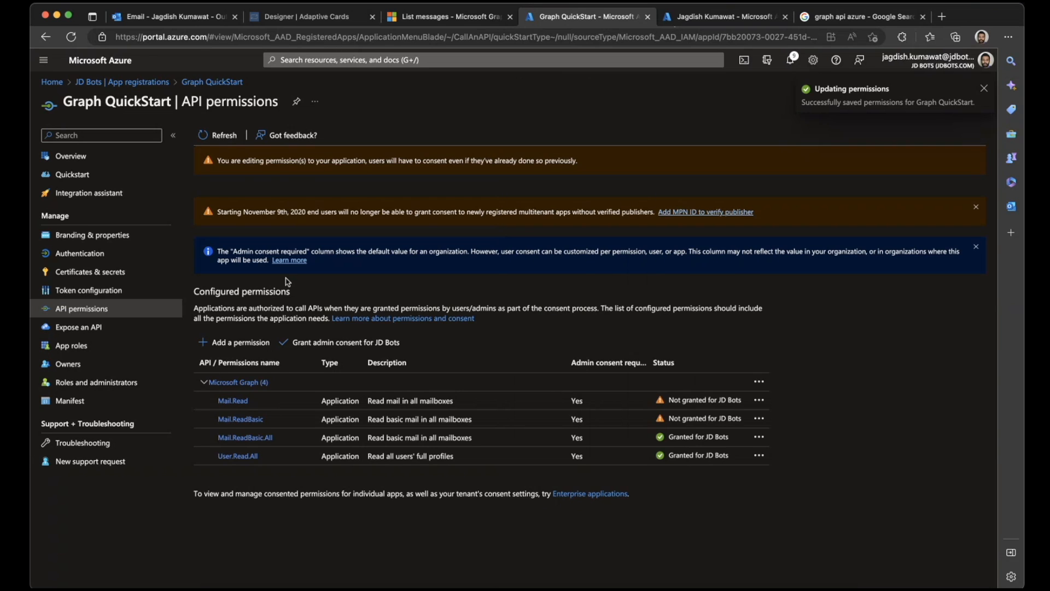
click(351, 348)
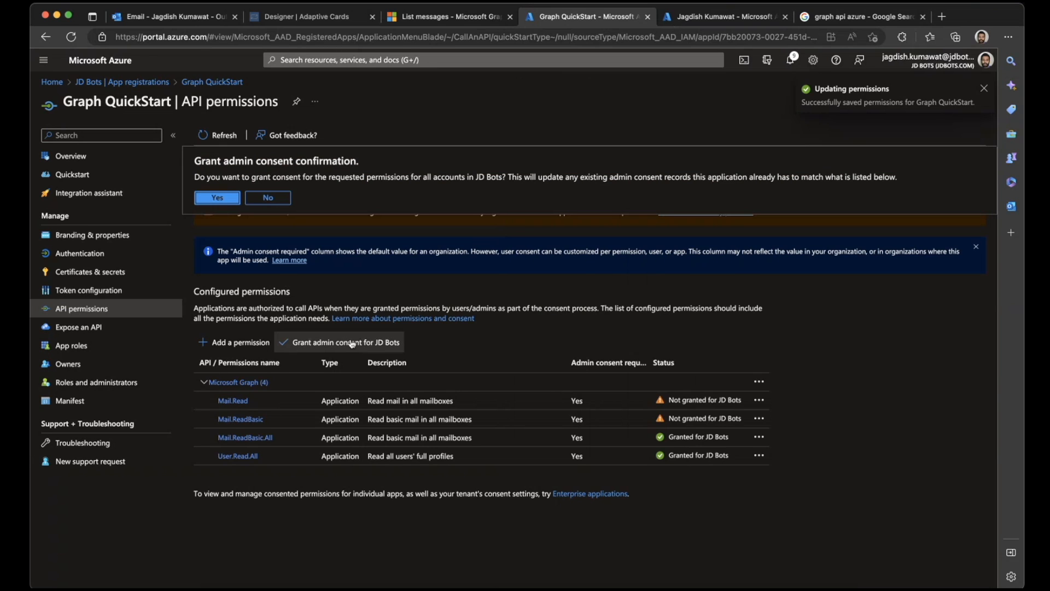
click(225, 202)
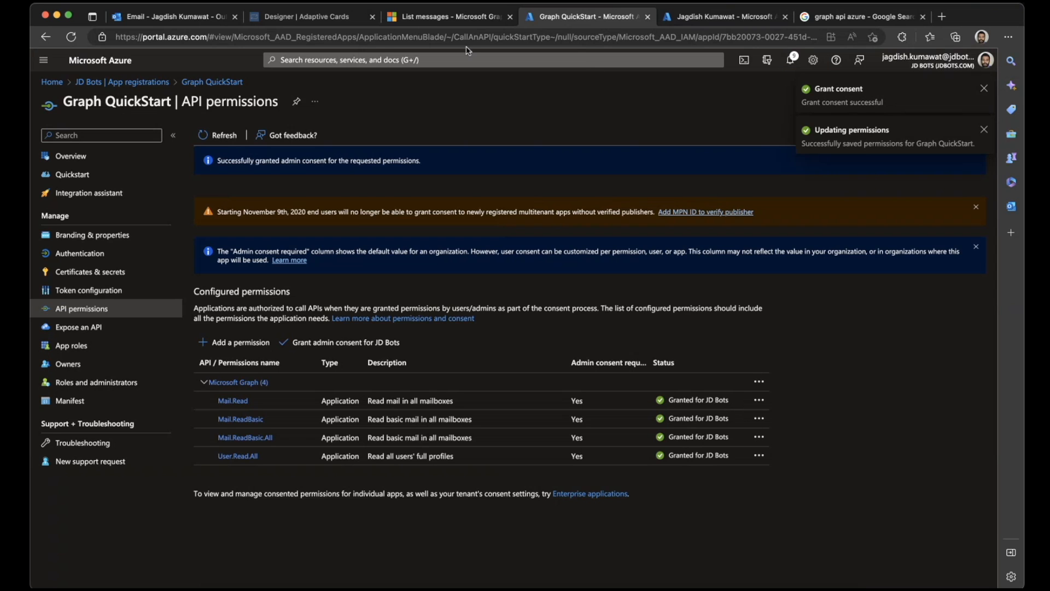
- Review the List messages page's HTTP requests, optional query parameters, request headers and the Example 1 request and response
click(454, 17)
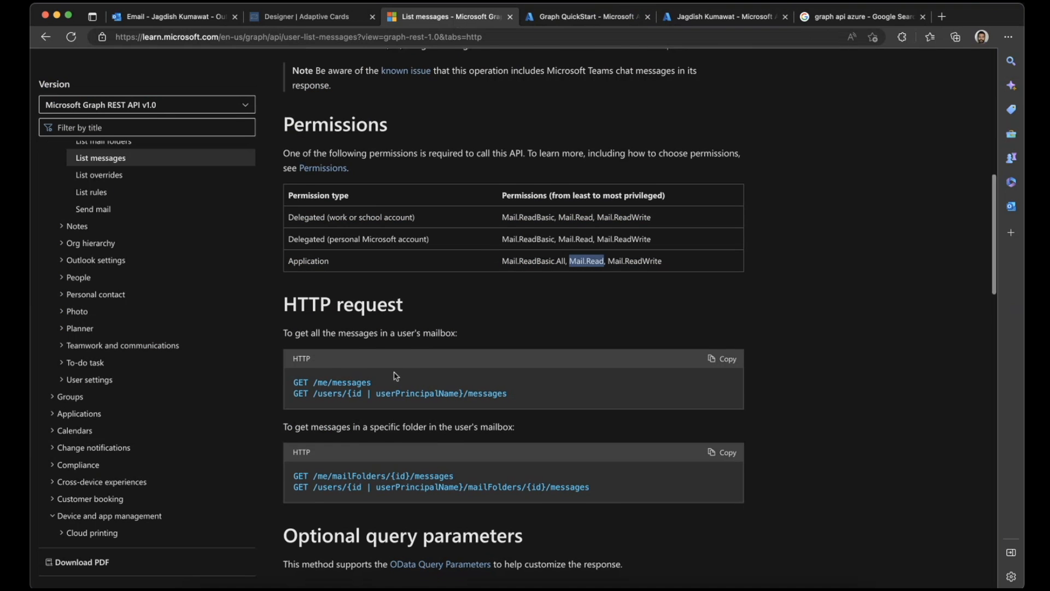
scroll(396, 376, down, 2)
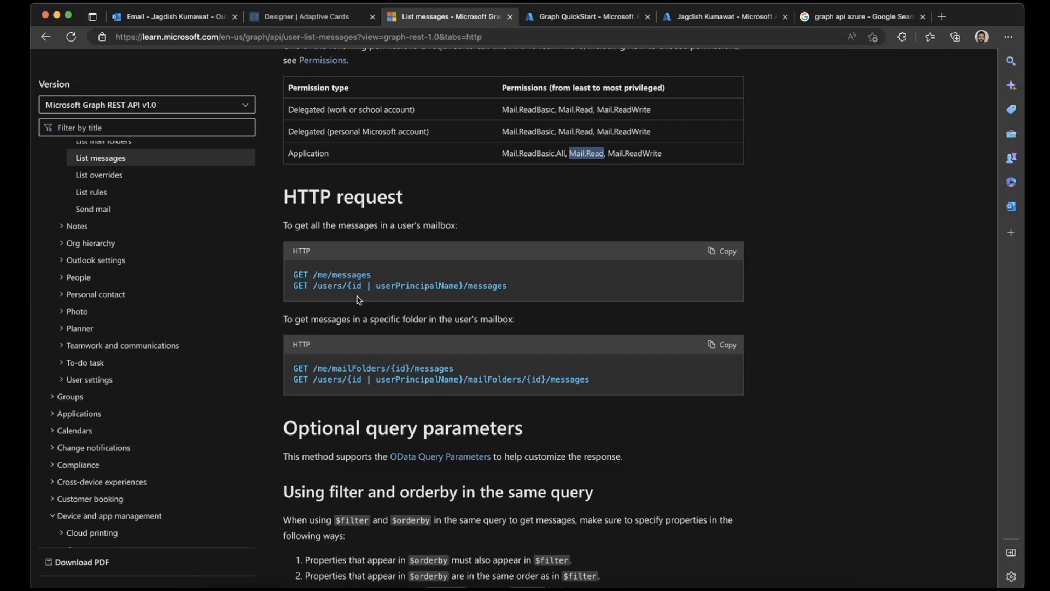
scroll(359, 300, down, 2)
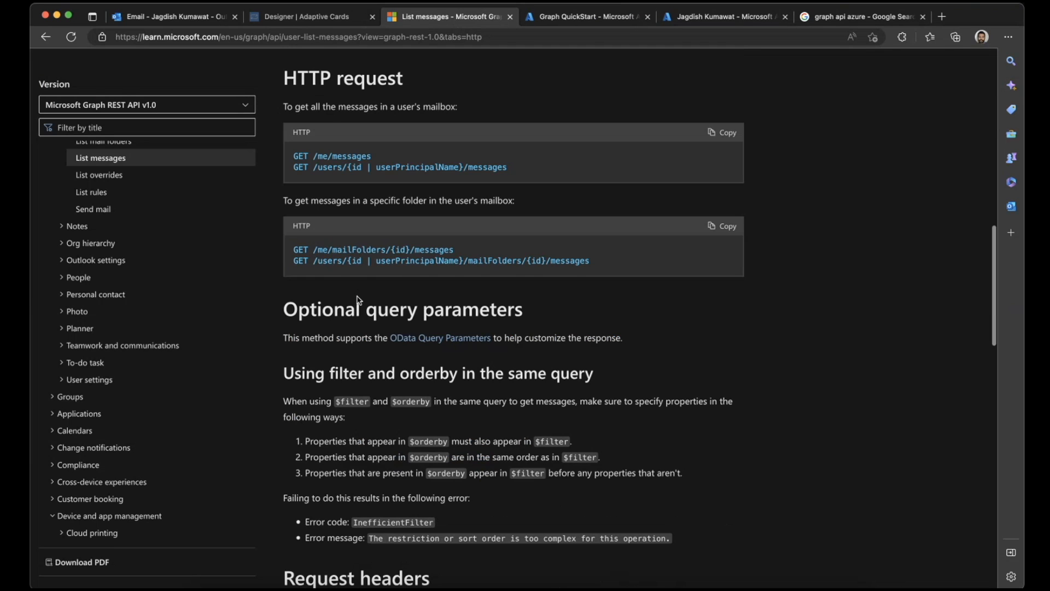
scroll(358, 296, down, 3)
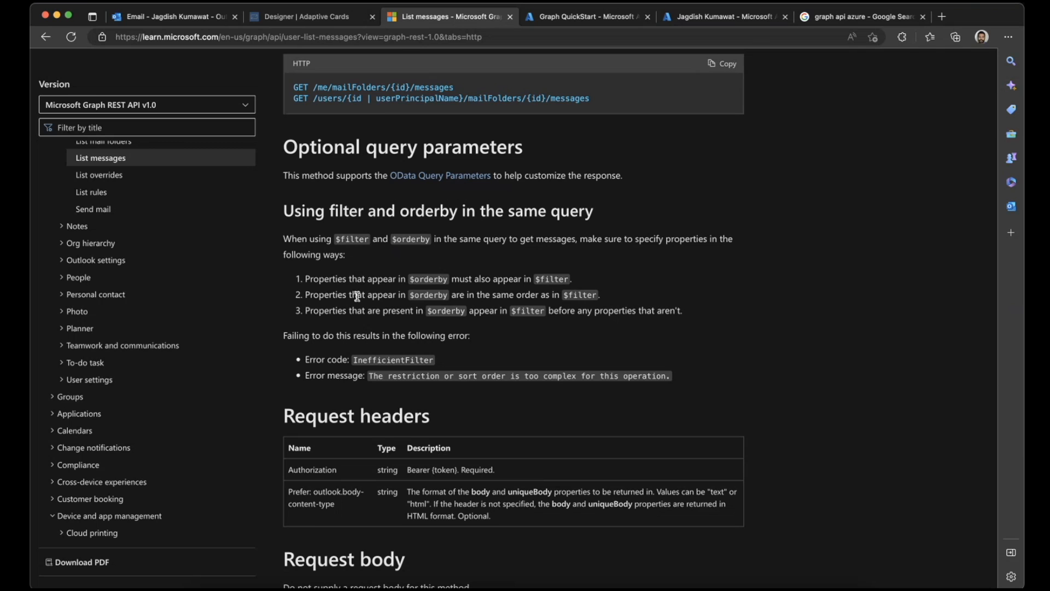
scroll(357, 296, up, 2)
scroll(358, 298, down, 6)
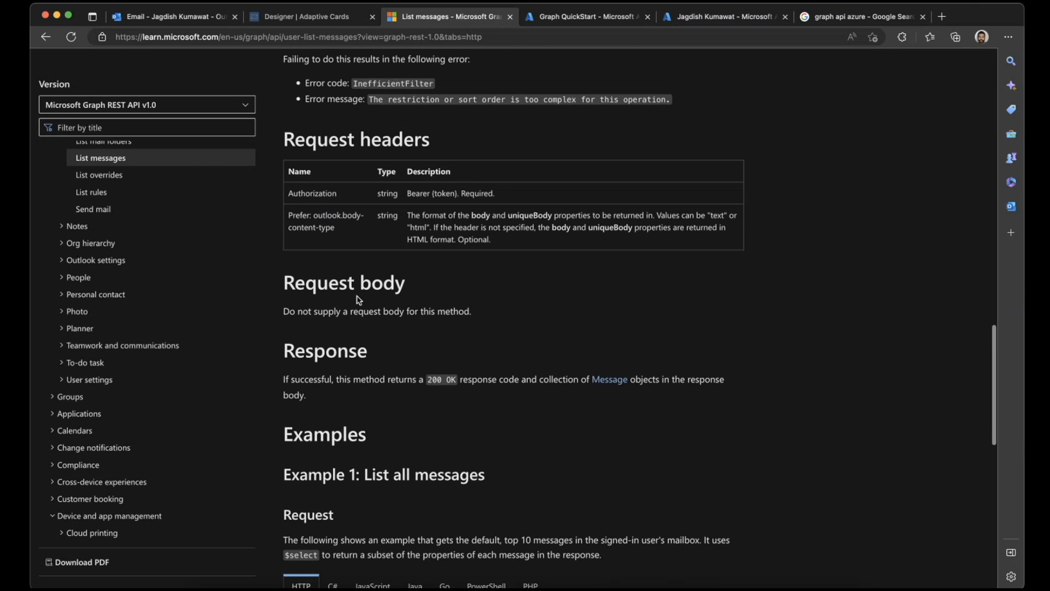
scroll(358, 300, down, 3)
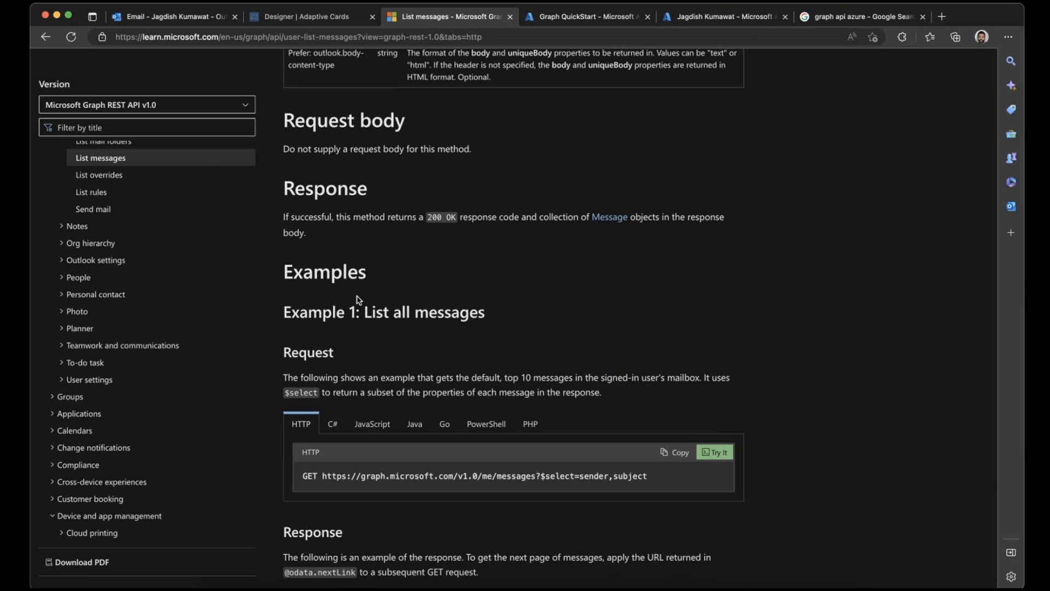
scroll(359, 300, down, 1)
scroll(358, 300, down, 1)
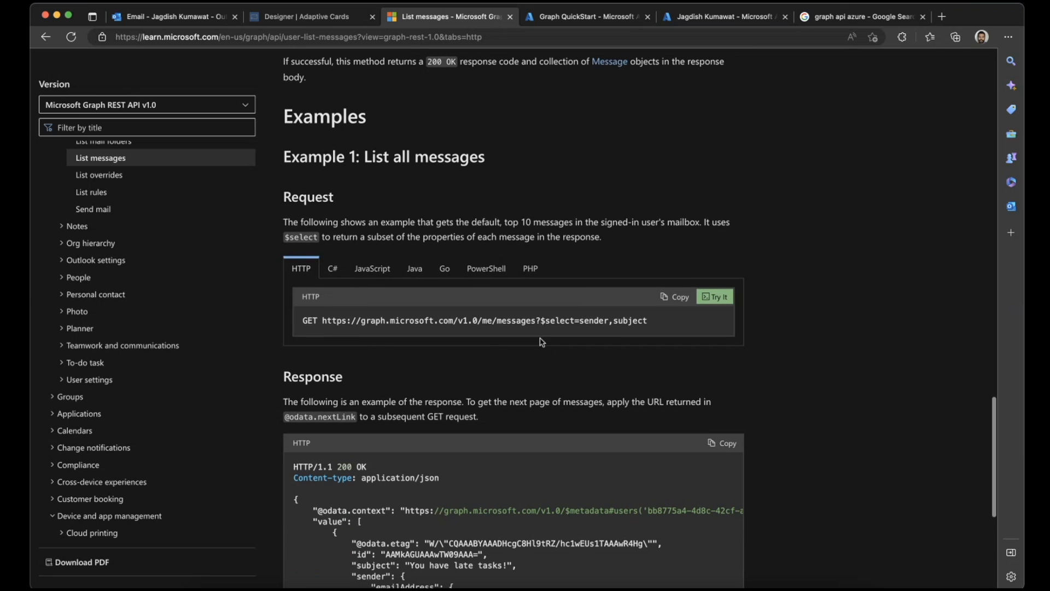
scroll(500, 332, down, 1)
scroll(500, 331, down, 5)
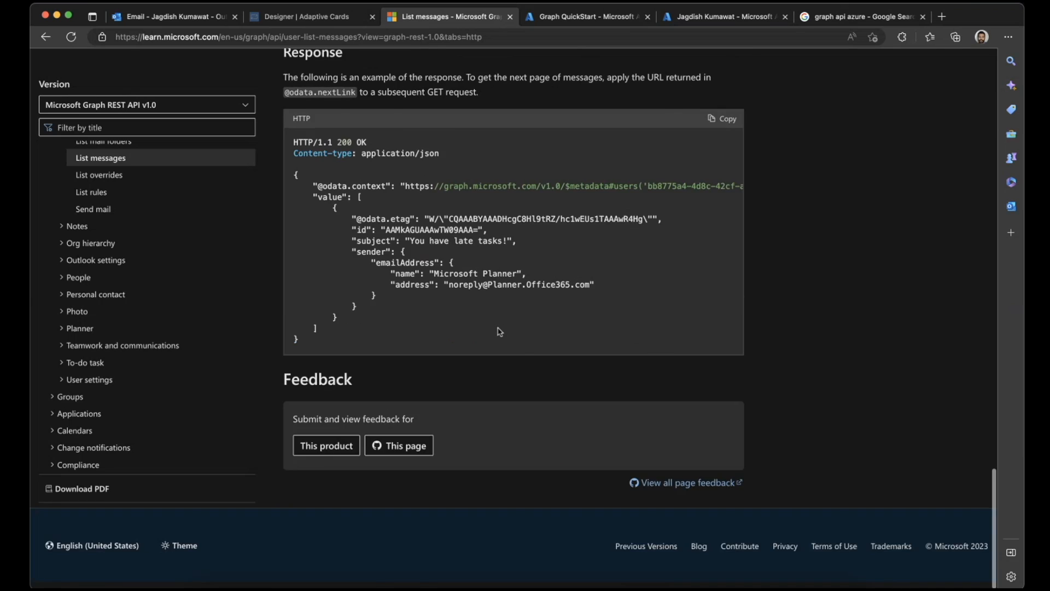
scroll(597, 101, up, 3)
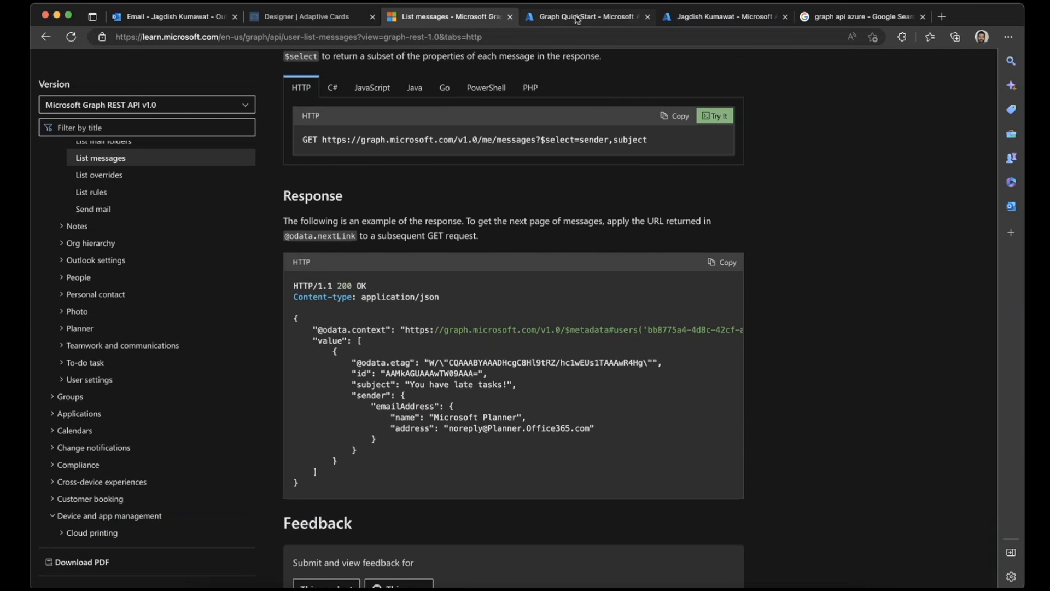
- Switch to Postman and resend the Get User Email request with the new mail permissions granted
click(578, 20)
click(695, 17)
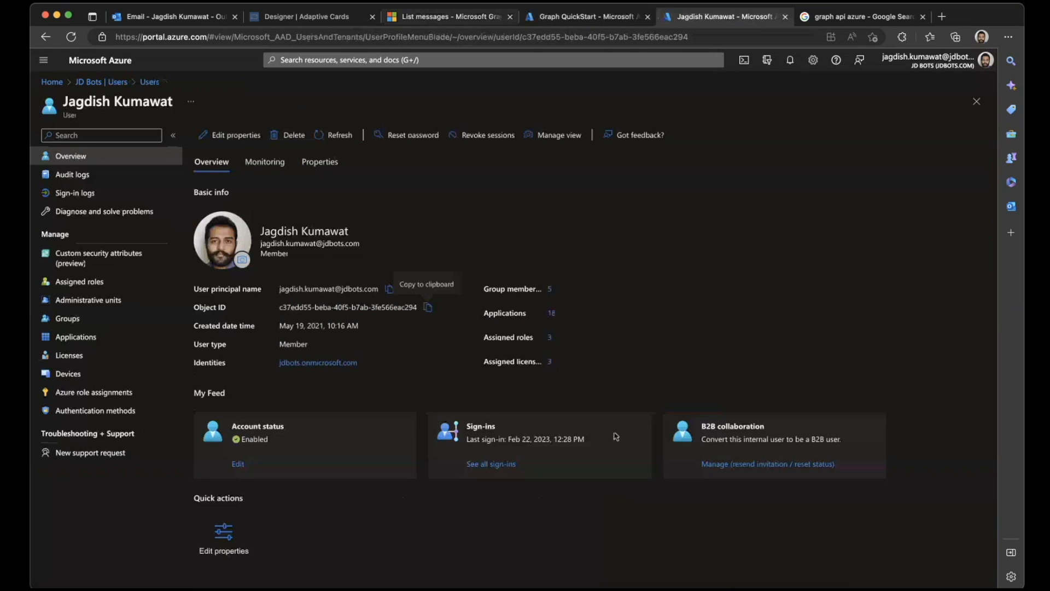
click(760, 584)
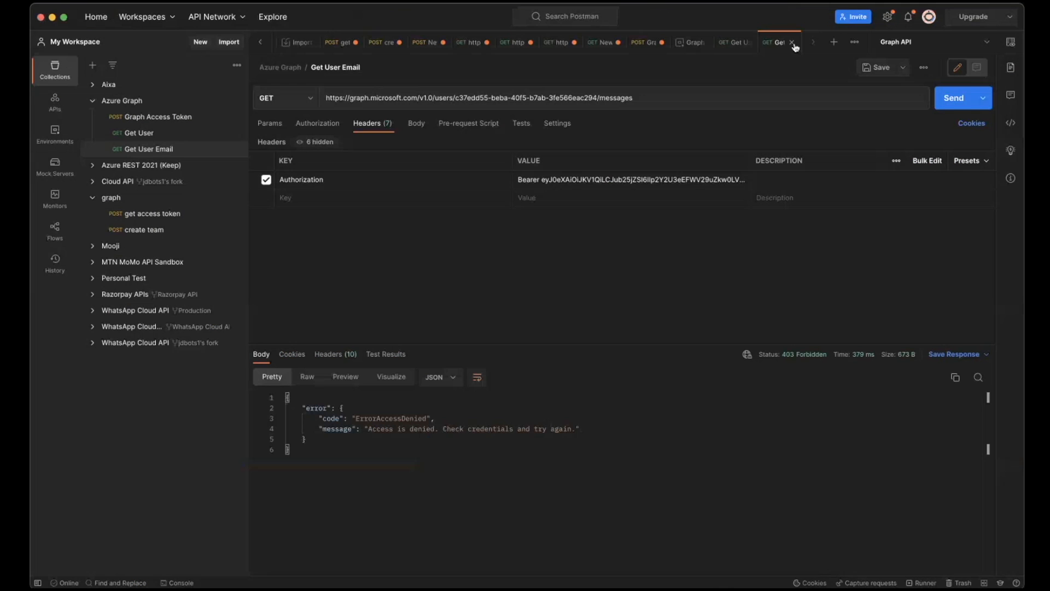
click(944, 107)
click(944, 108)
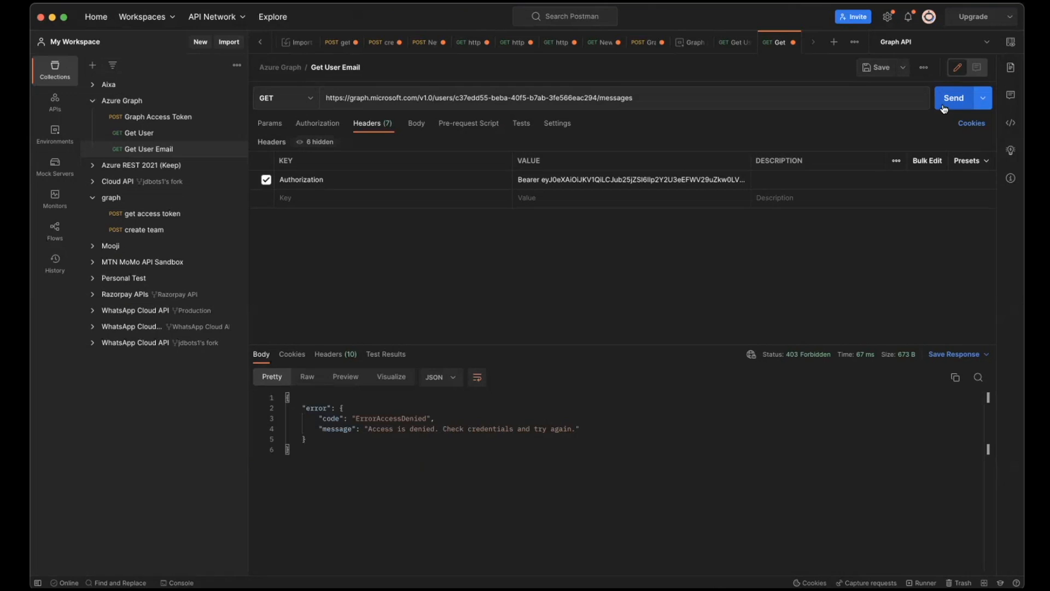
- Send the Get User request to test the same token, and send Get User Email once more
click(735, 43)
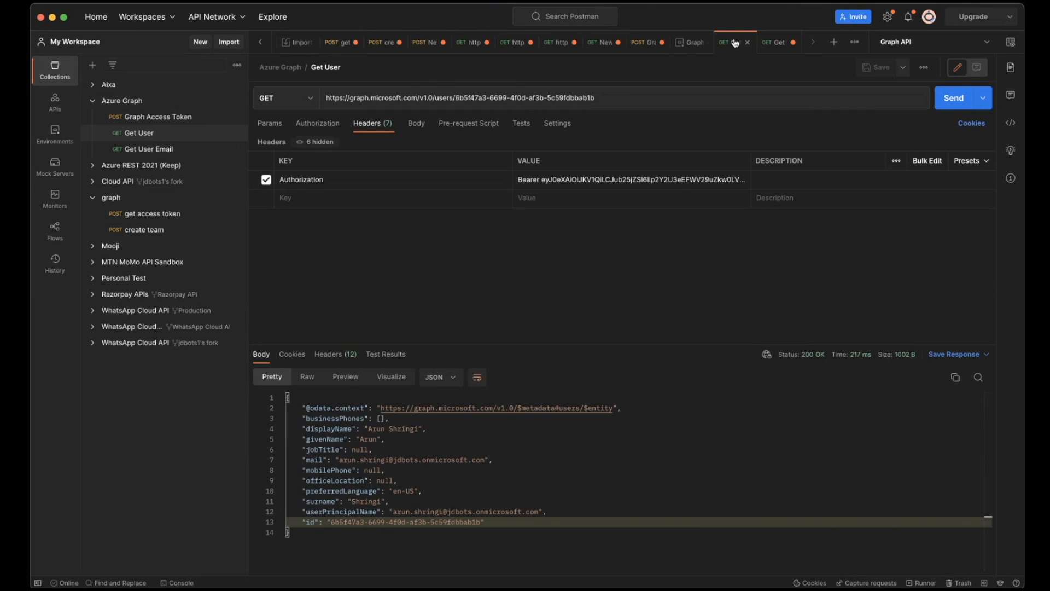
click(958, 104)
click(776, 42)
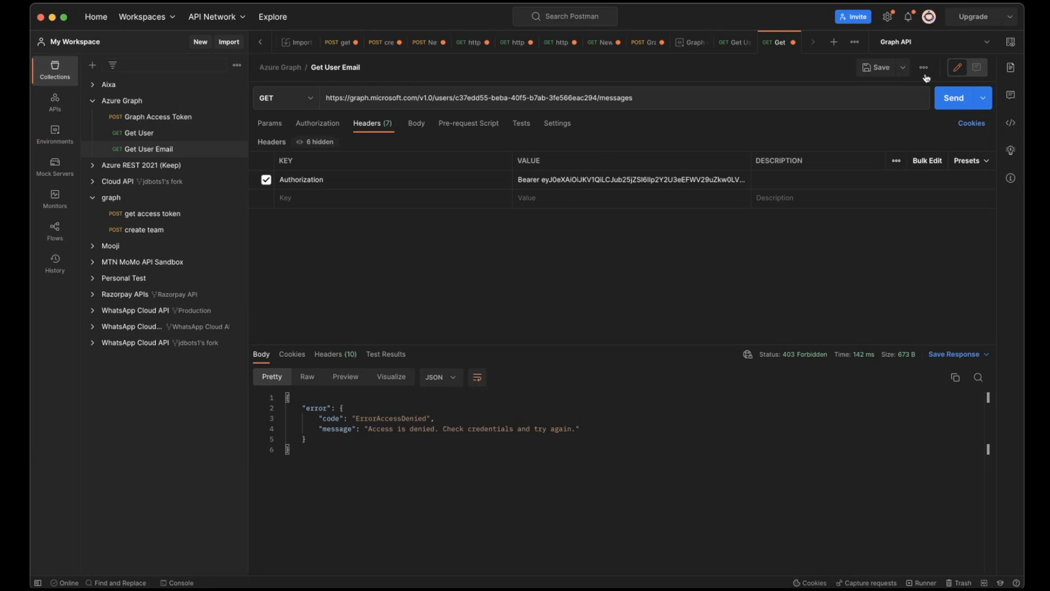
click(959, 100)
- Return to the Microsoft Graph documentation in the browser and look through the API categories listed in the v1.0 reference contents
key(super+Tab)
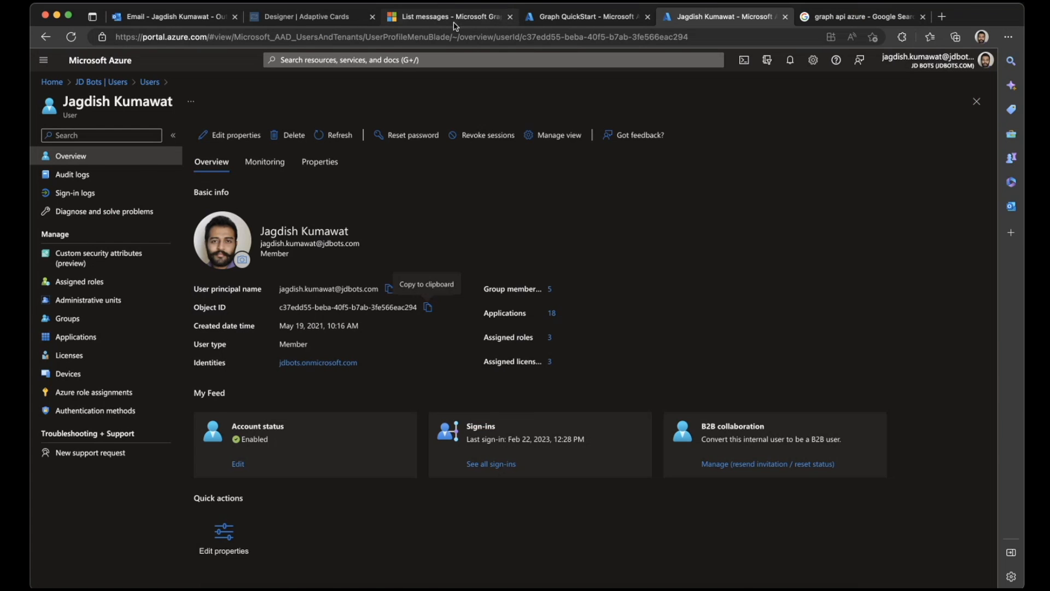
click(438, 17)
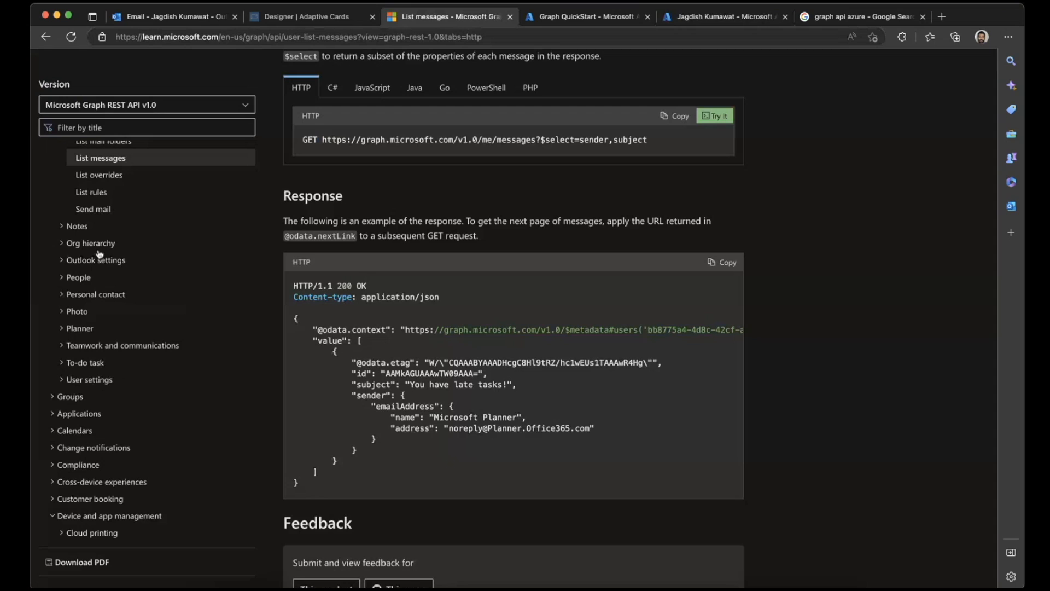
click(64, 279)
click(64, 279)
scroll(60, 366, down, 3)
scroll(60, 370, down, 3)
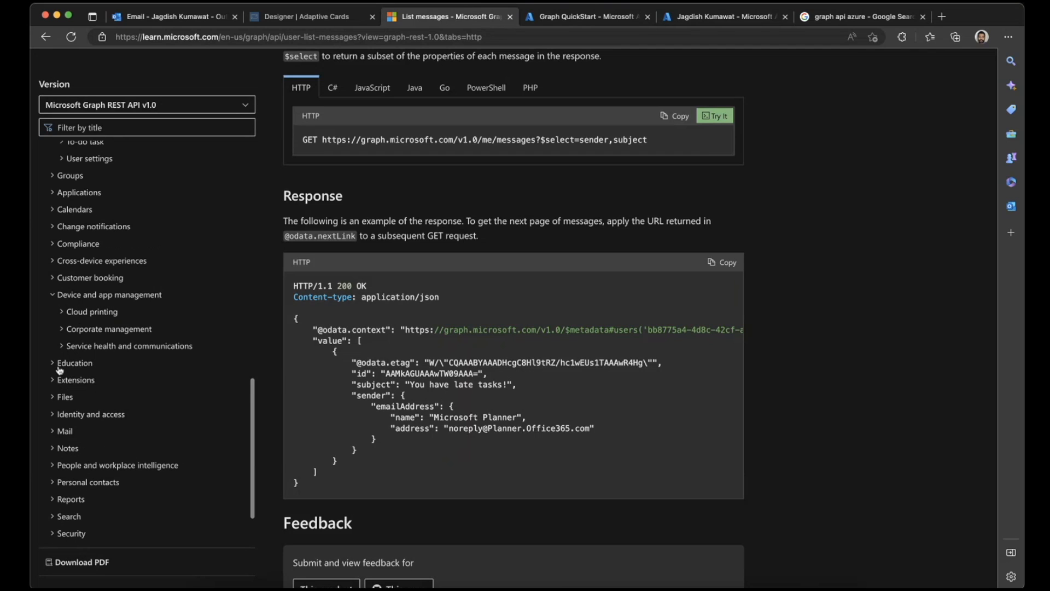
scroll(60, 370, down, 3)
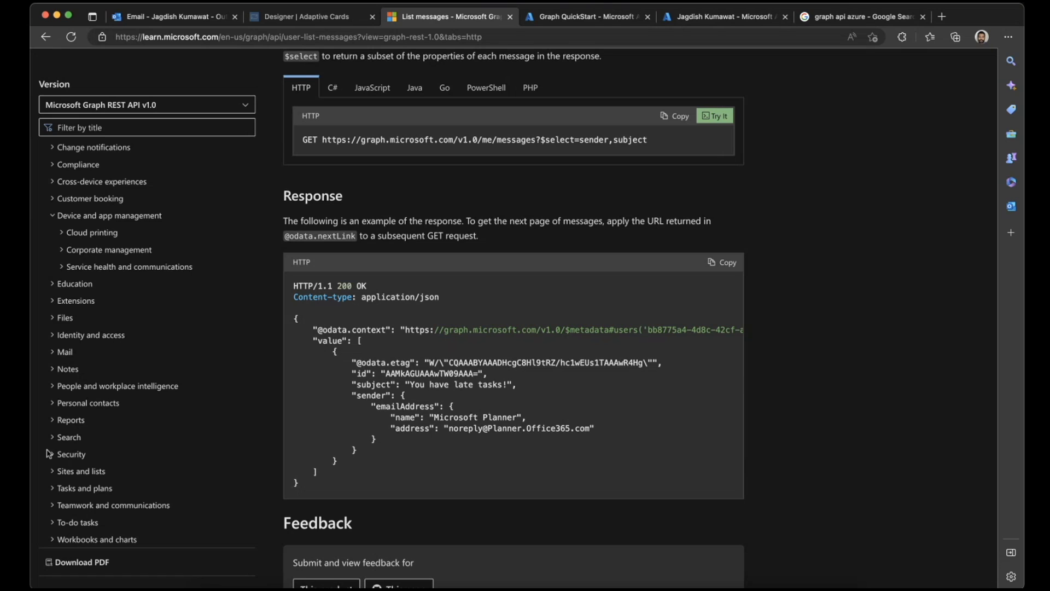
scroll(49, 453, up, 10)
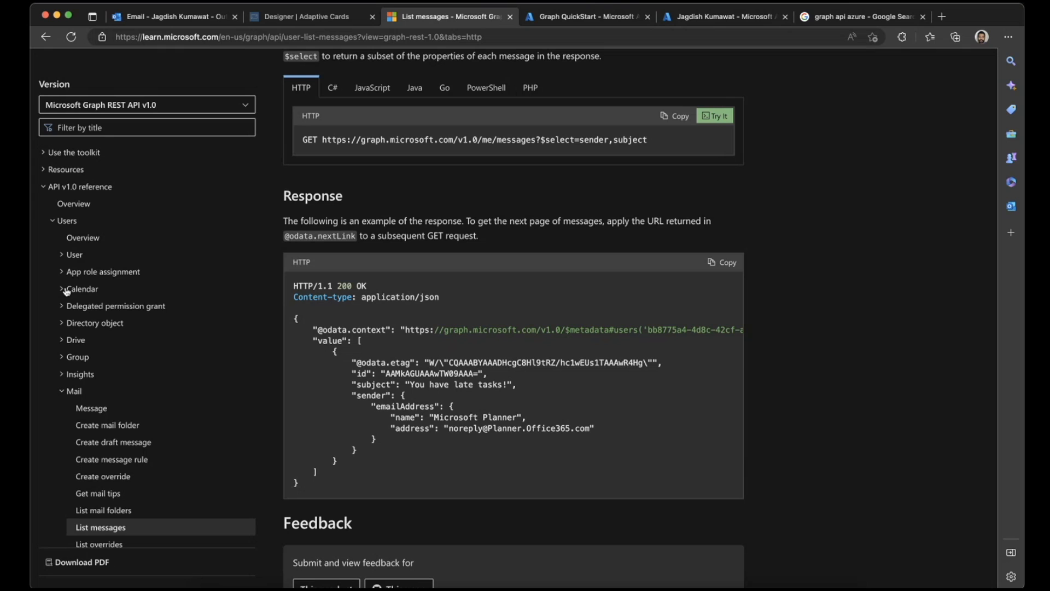
- Open the List member of page from the Users Group section and examine the methods on the group resource type page
click(62, 357)
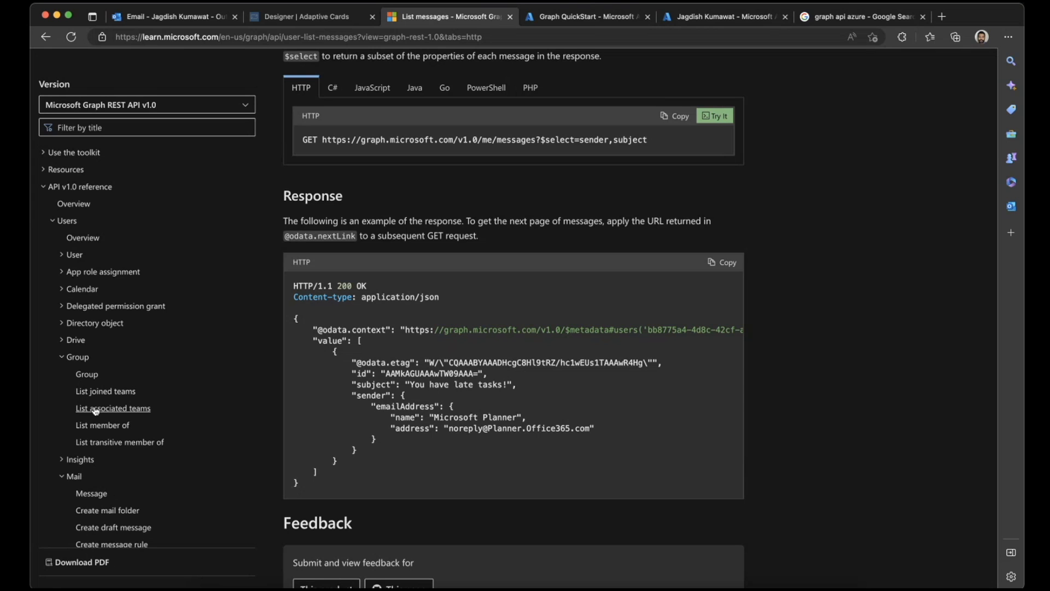
click(103, 428)
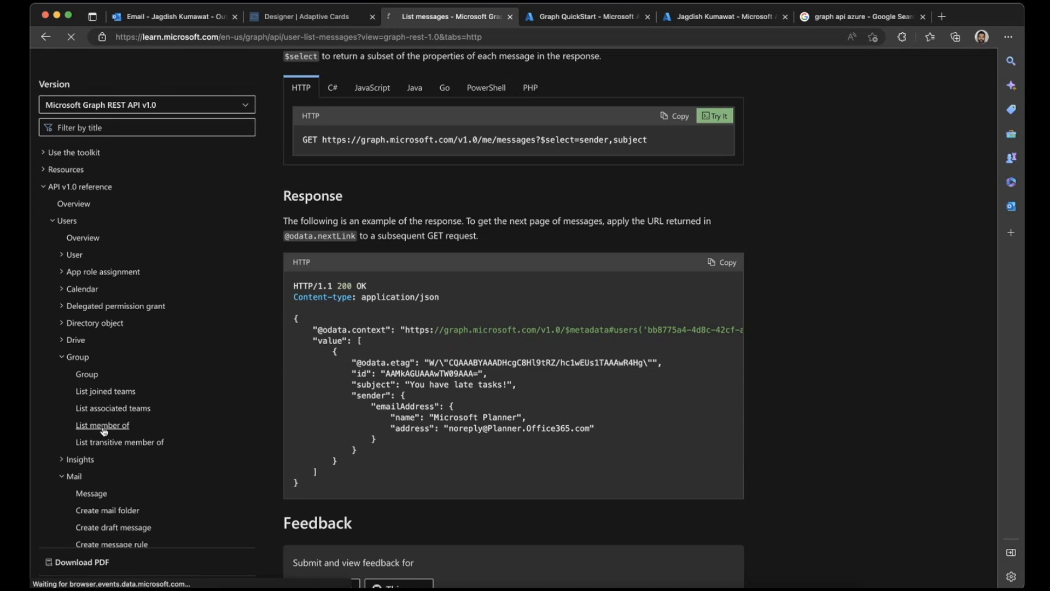
scroll(112, 353, up, 3)
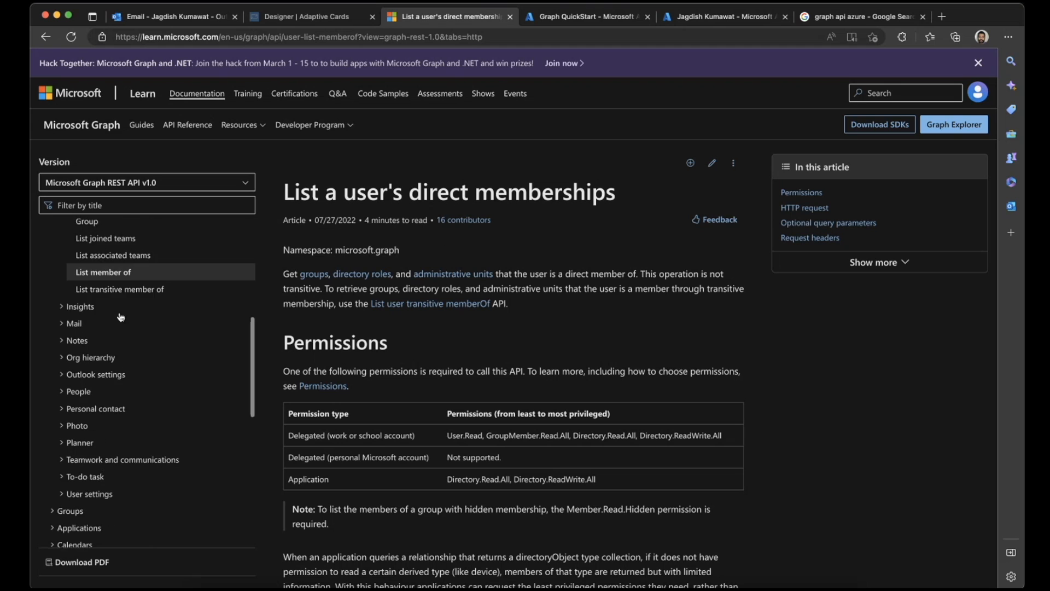
click(88, 266)
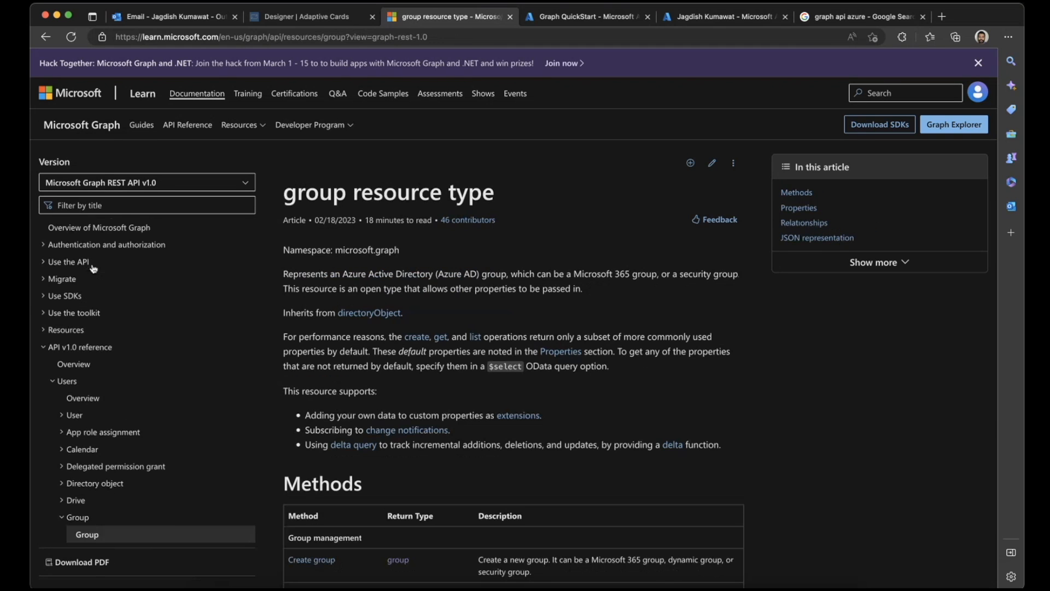
scroll(368, 364, down, 10)
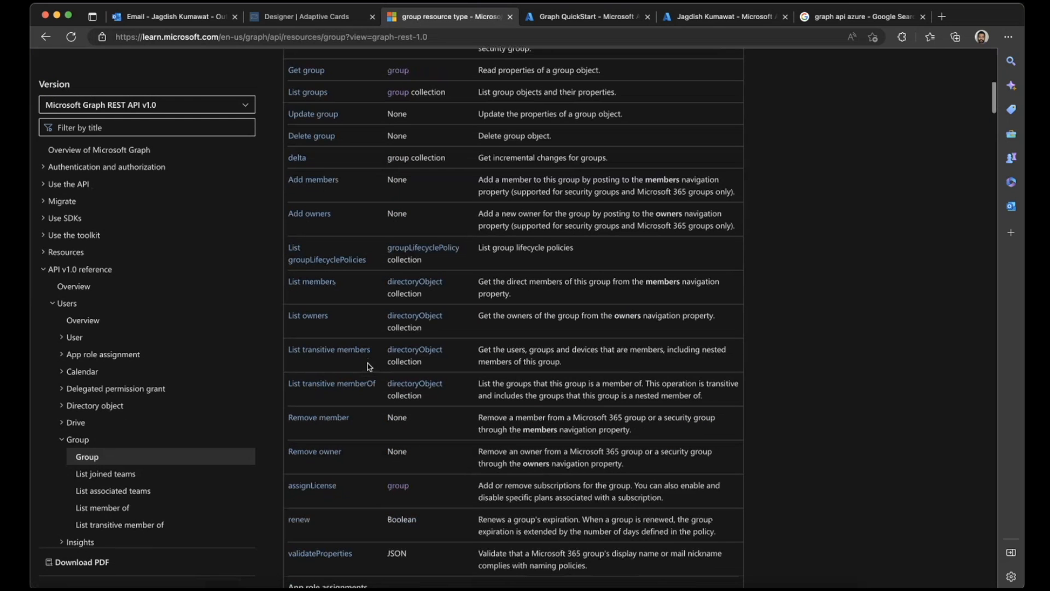
- Open the List groups documentation page and find the application permissions it requires, starting with GroupMember.Read.All
click(309, 92)
scroll(422, 174, down, 7)
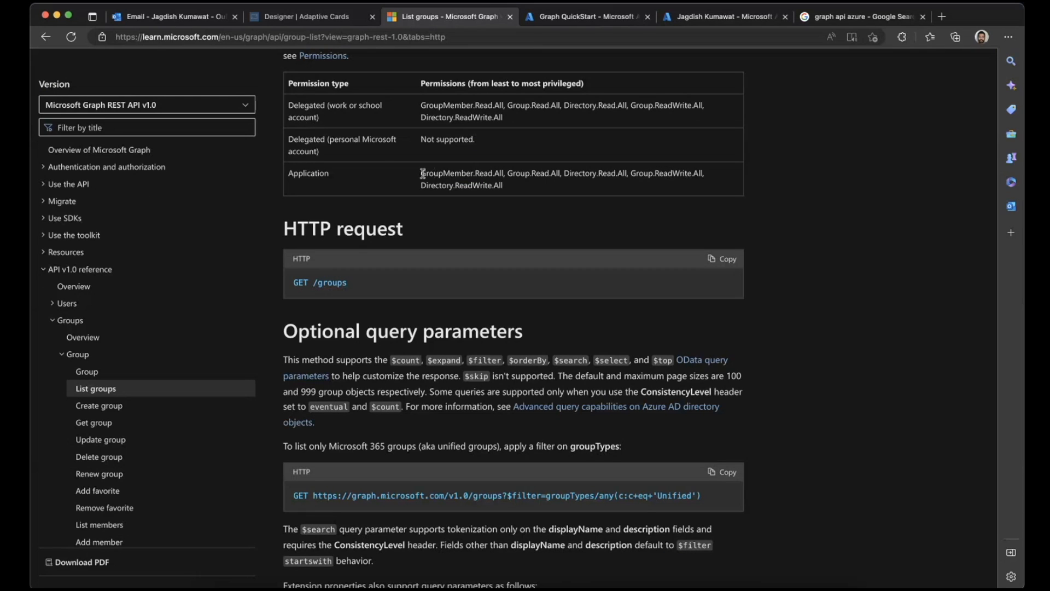
drag(422, 174, 504, 173)
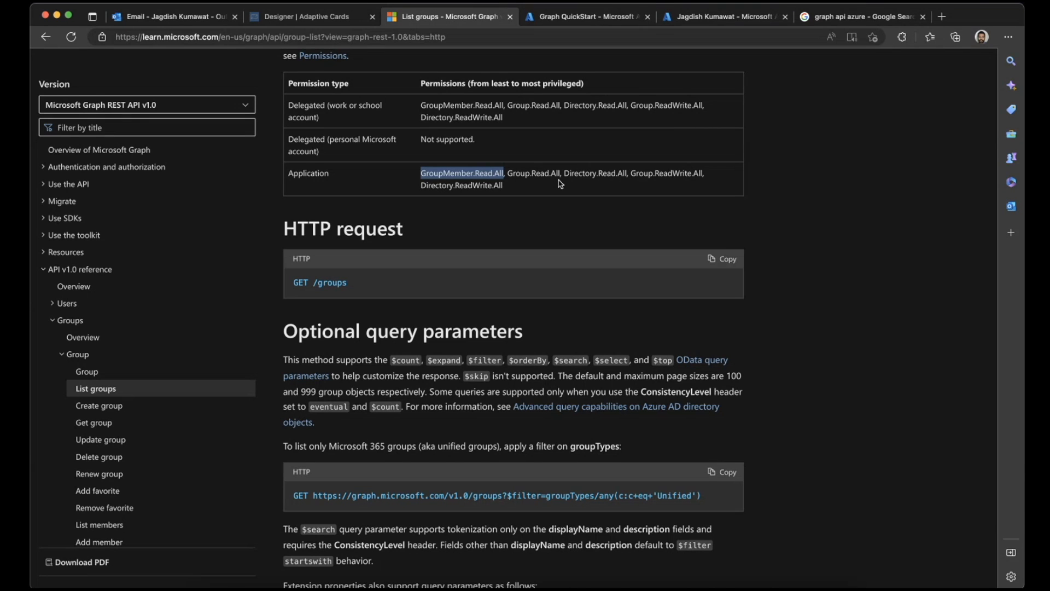
- Add the Directory.Read.All, Directory.ReadWrite.All, Group.Read.All, Group.ReadWrite.All and GroupMember.Read.All application permissions to Graph QuickStart and grant admin consent for JD Bots
click(610, 17)
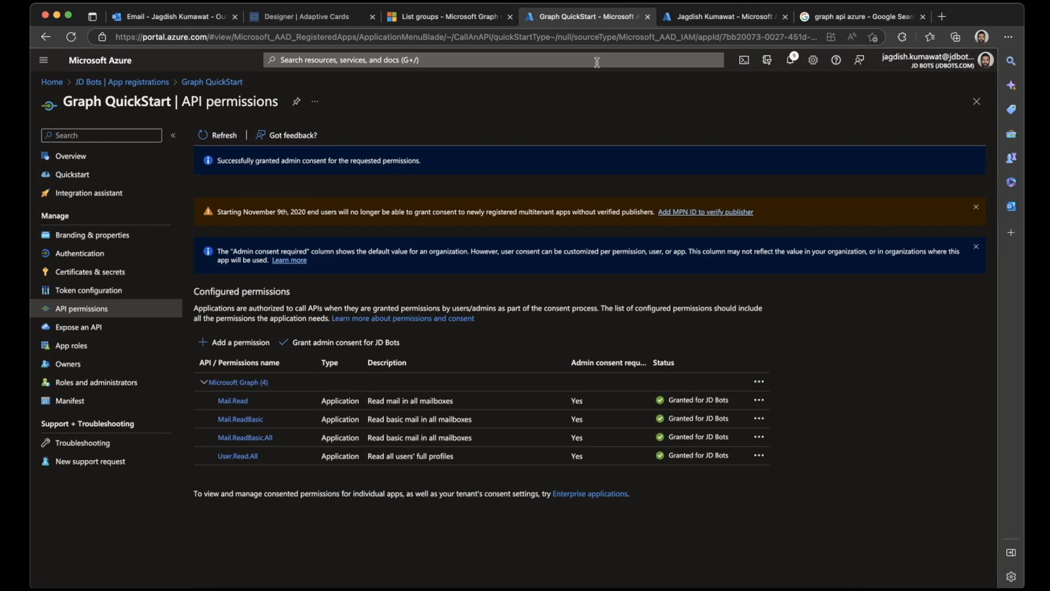
click(259, 346)
click(543, 570)
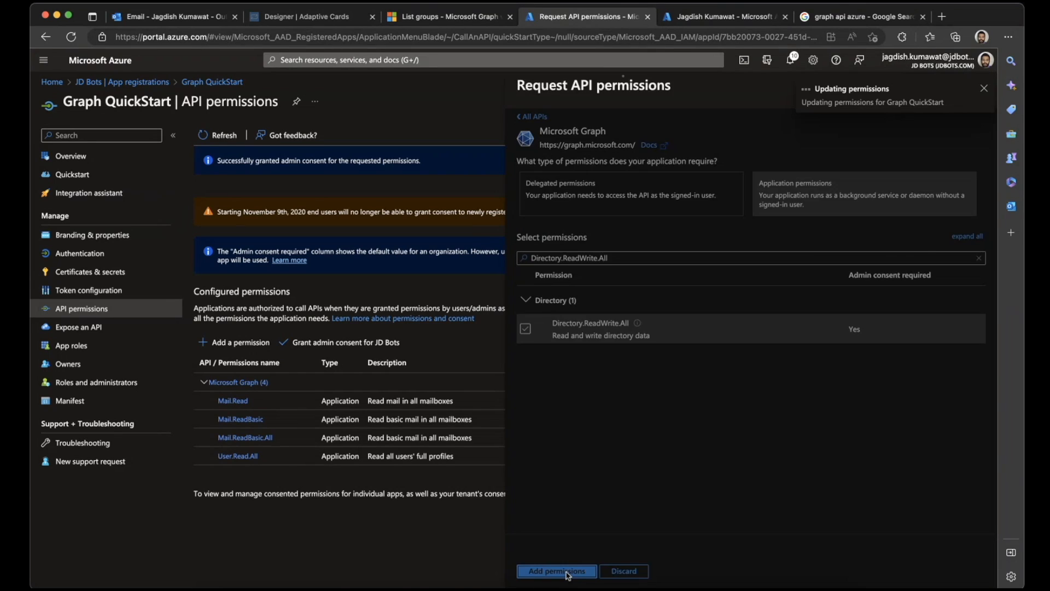
click(339, 343)
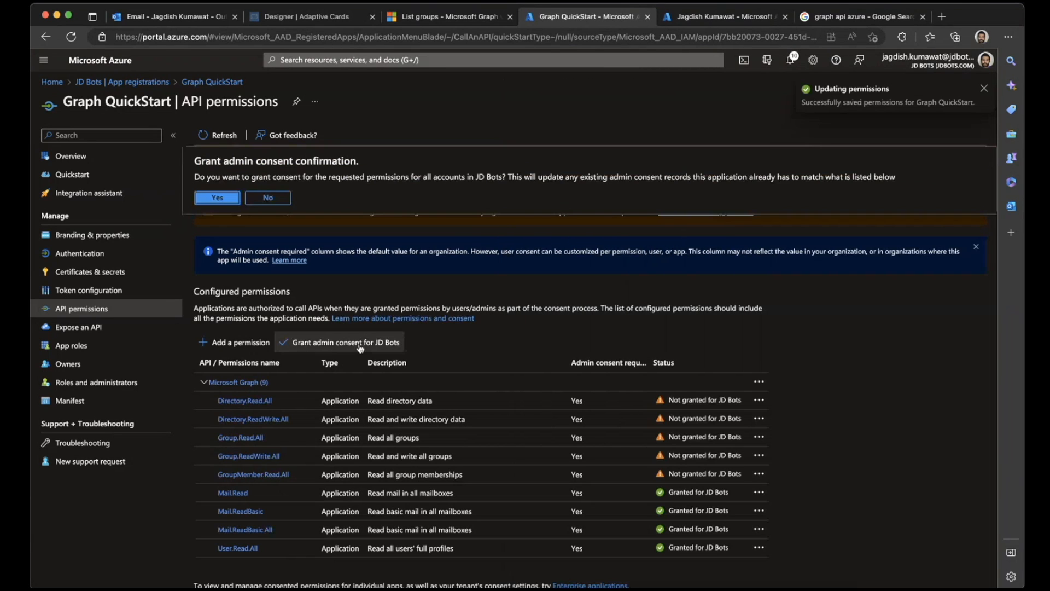
click(228, 199)
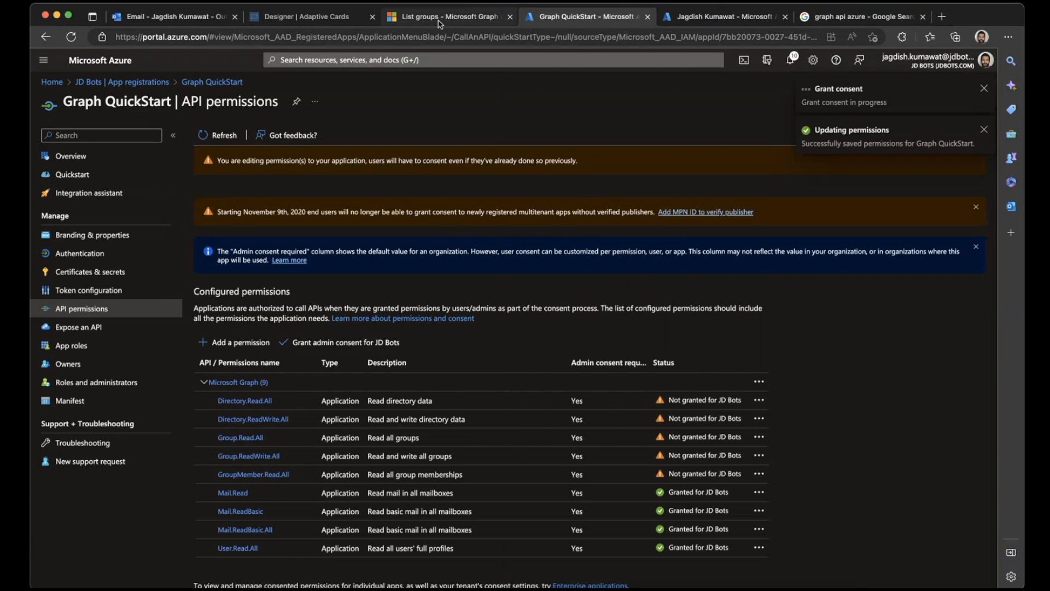
click(467, 14)
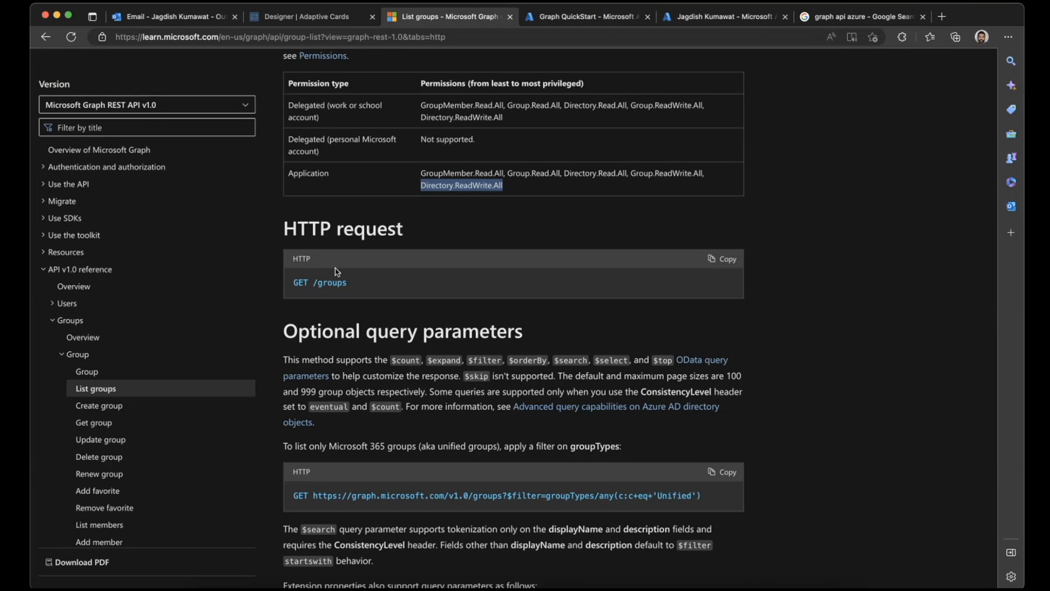
drag(311, 283, 370, 285)
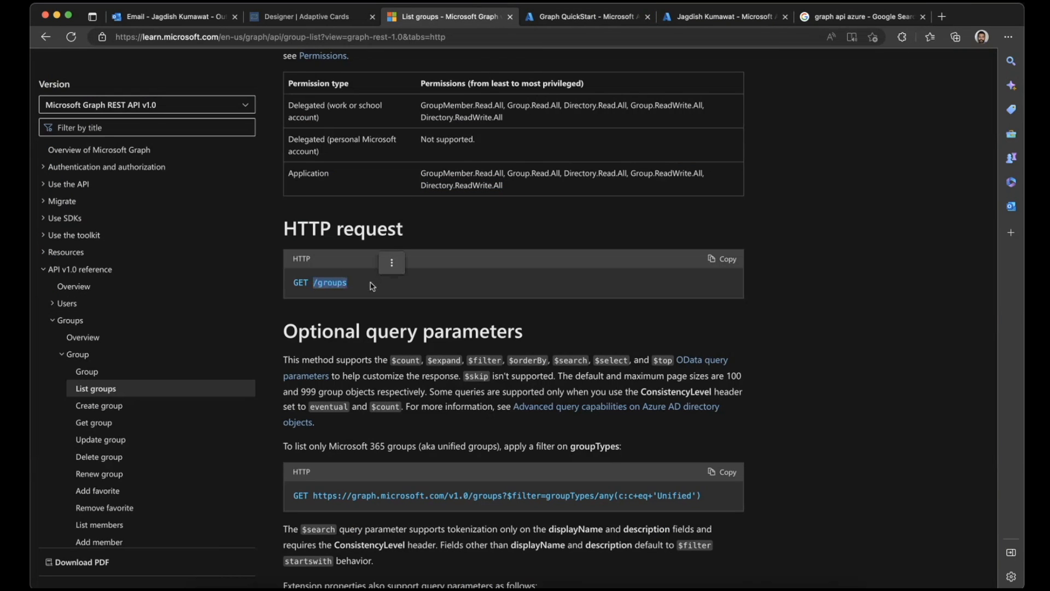
click(760, 581)
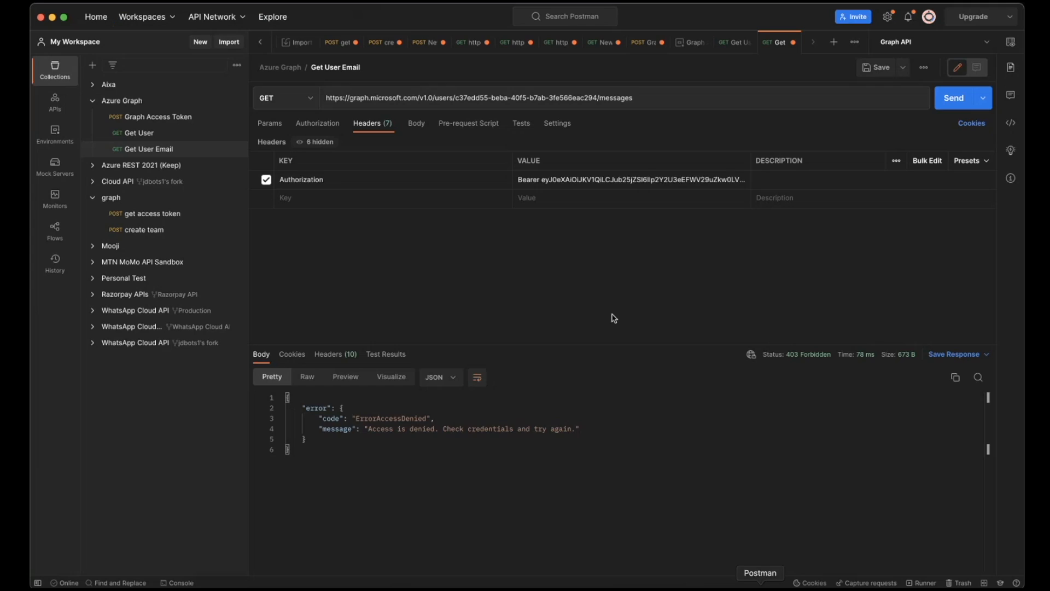
drag(420, 97, 676, 102)
click(437, 98)
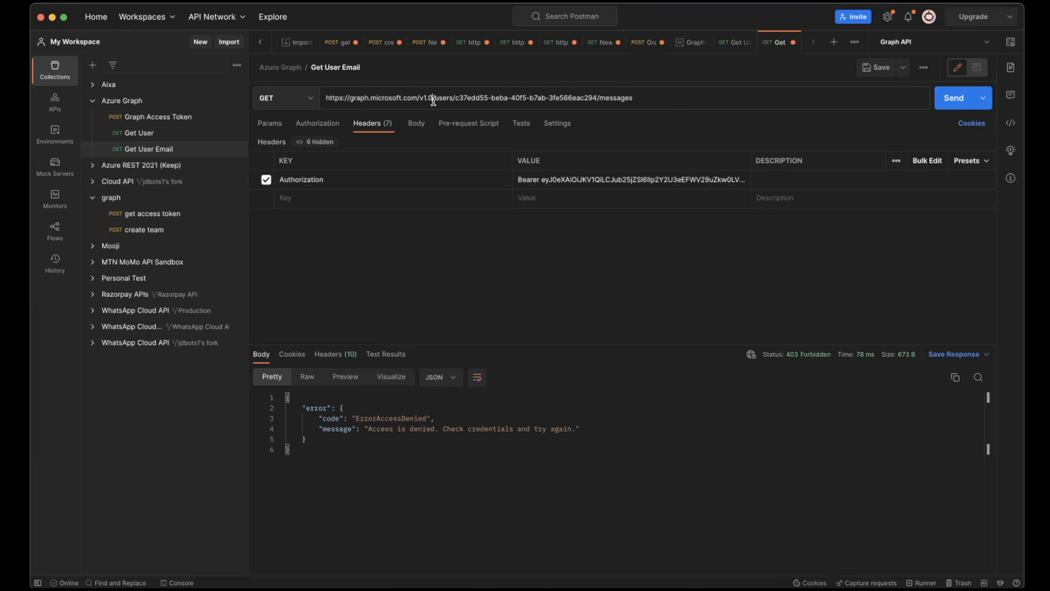
drag(437, 98, 658, 100)
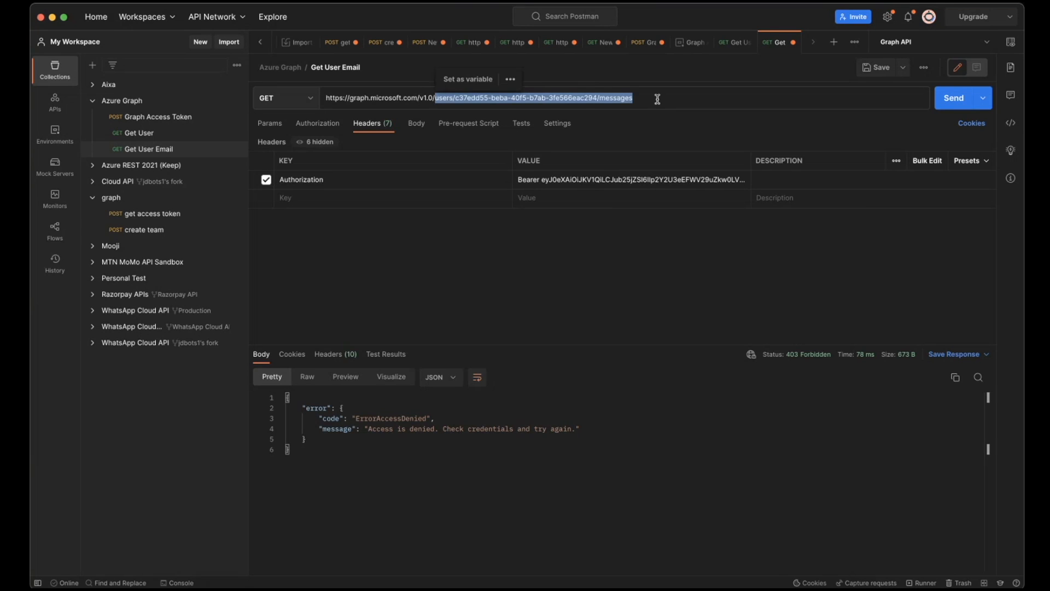
text(groups)
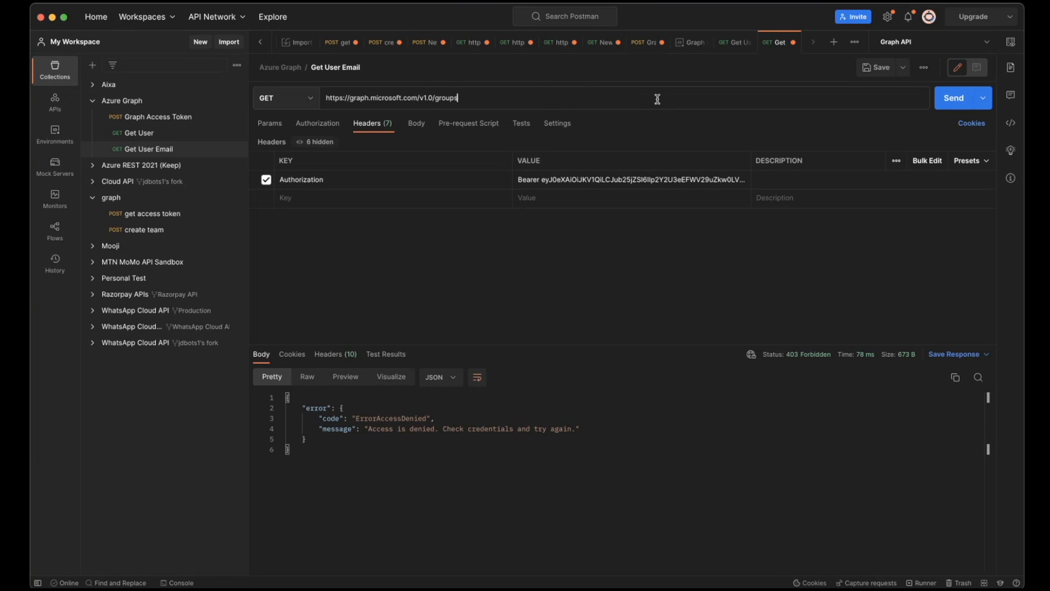
click(953, 104)
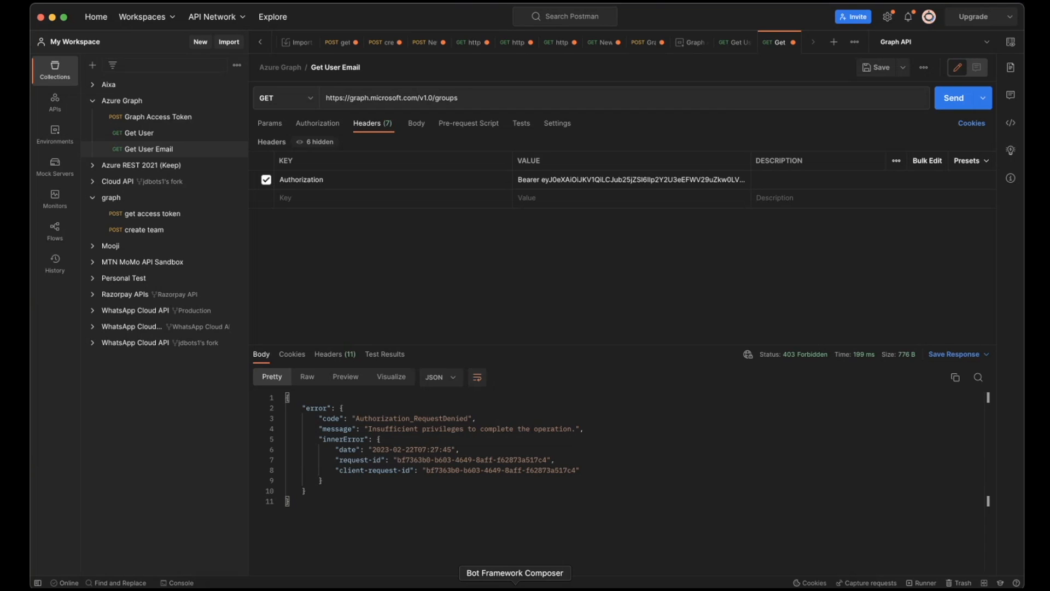
- Switch back to Microsoft Edge and check the consent status of the Graph QuickStart API permissions
click(563, 586)
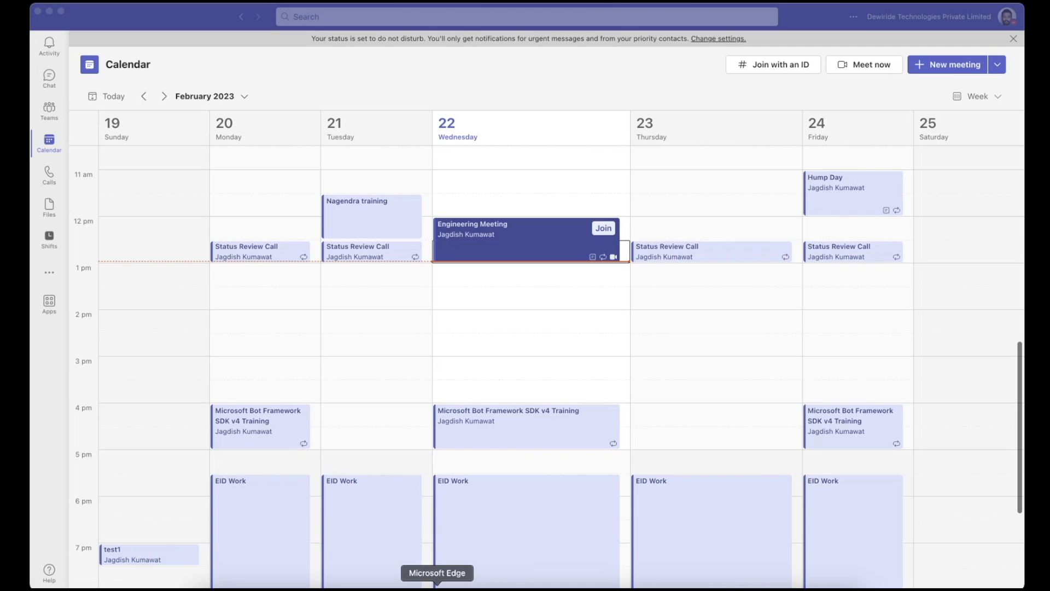
click(437, 585)
click(608, 17)
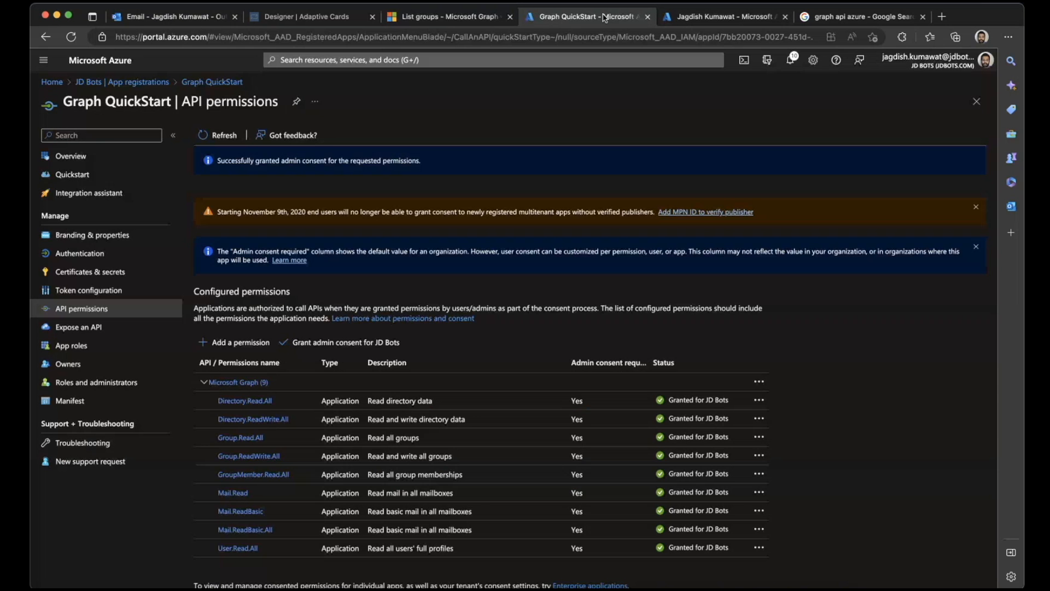
click(306, 16)
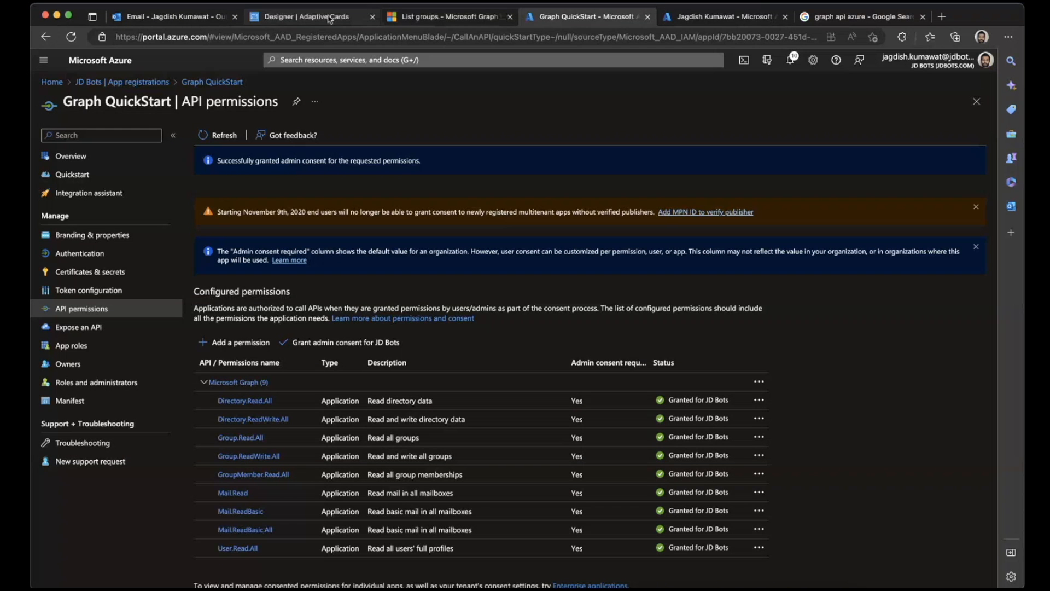
- Examine the List groups documentation from its permissions and query parameters through the request headers to Example 1
click(424, 16)
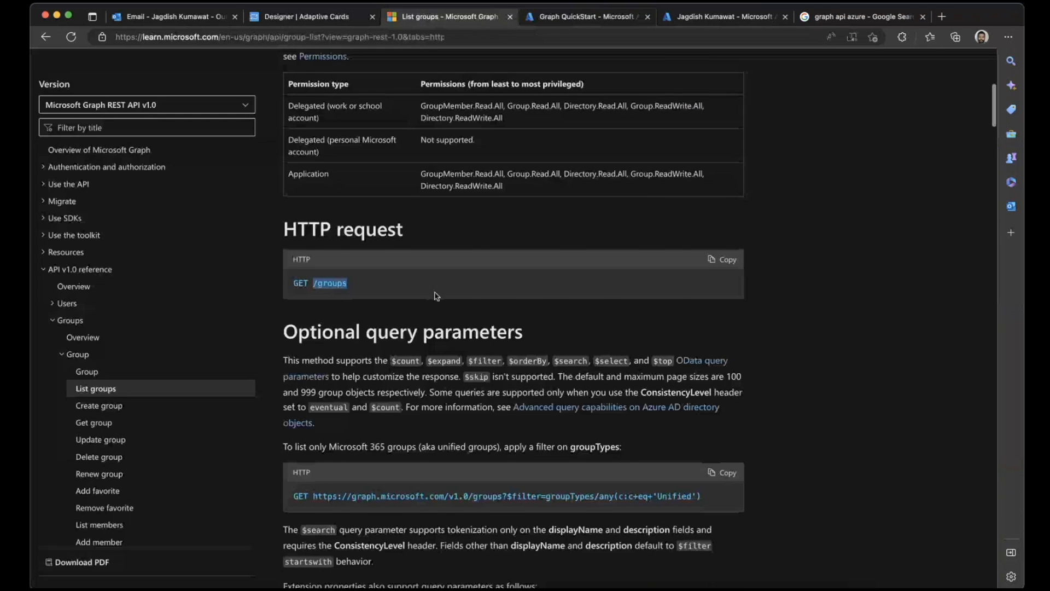
scroll(433, 293, up, 5)
scroll(435, 295, up, 2)
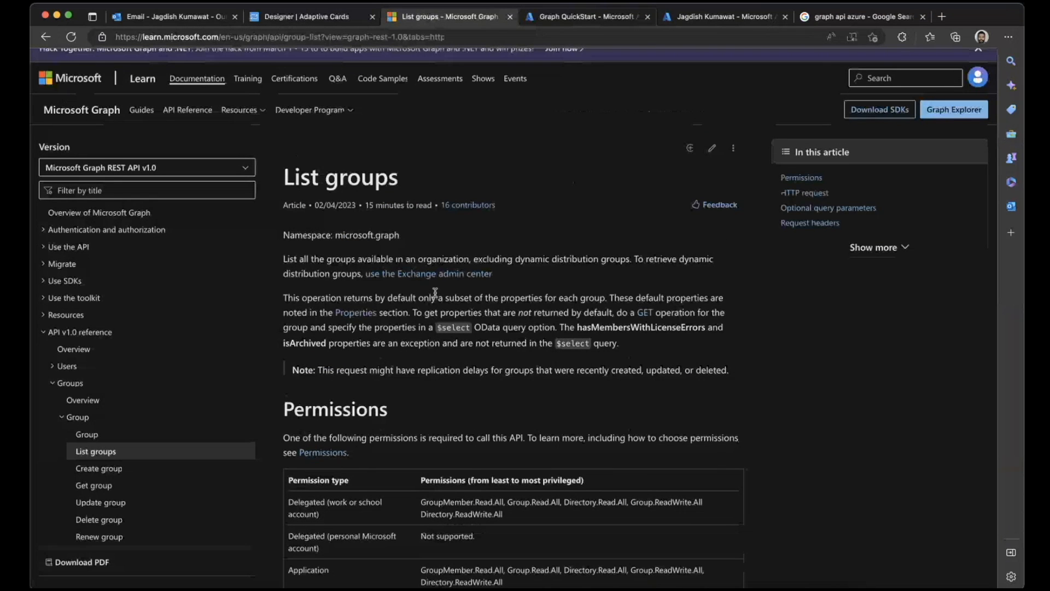
scroll(434, 293, down, 2)
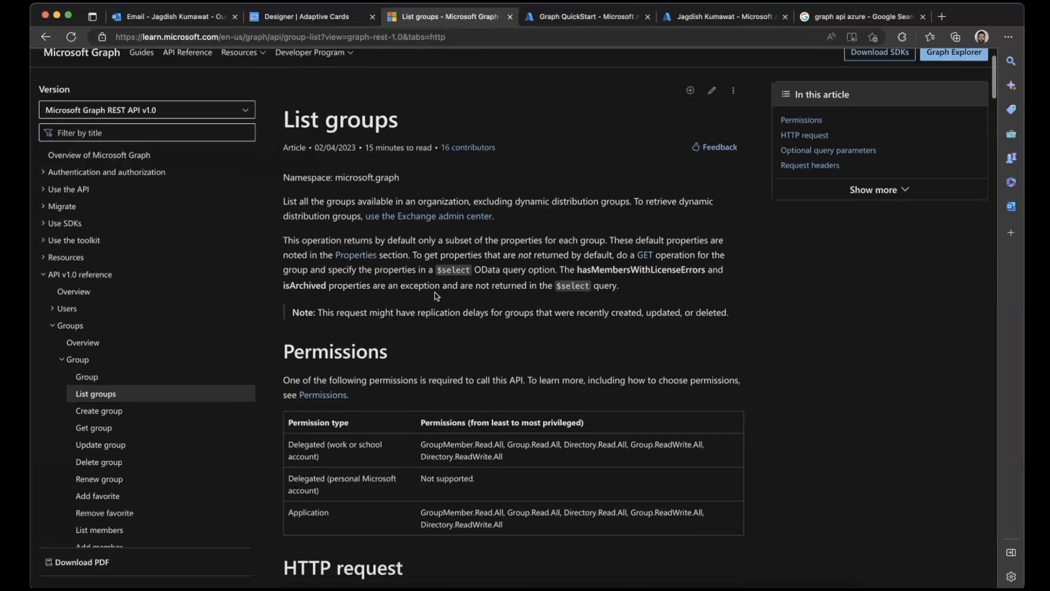
scroll(436, 296, down, 2)
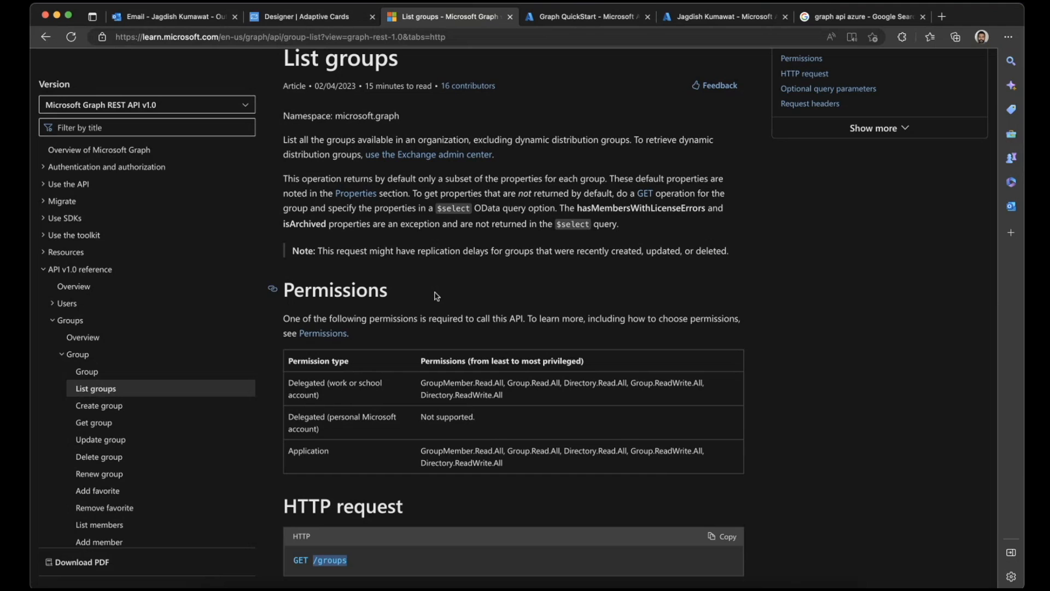
scroll(436, 296, down, 7)
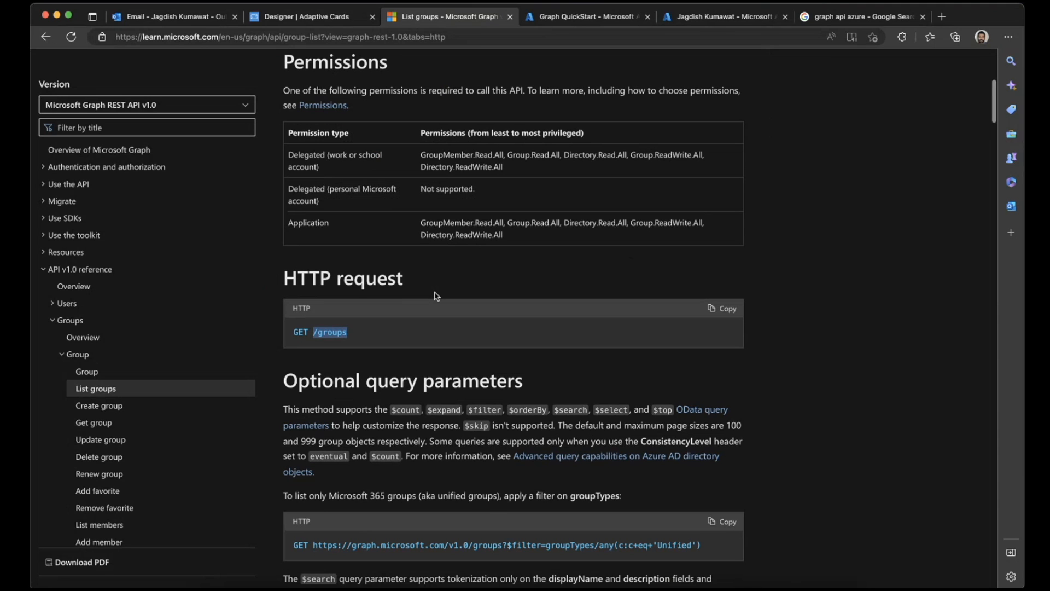
scroll(436, 296, down, 15)
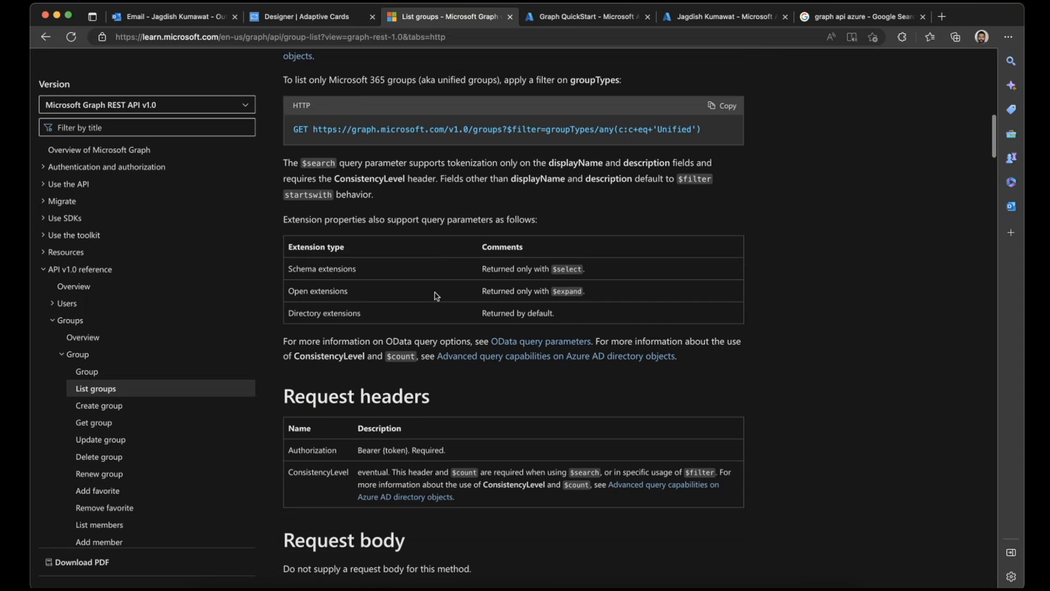
scroll(436, 295, down, 3)
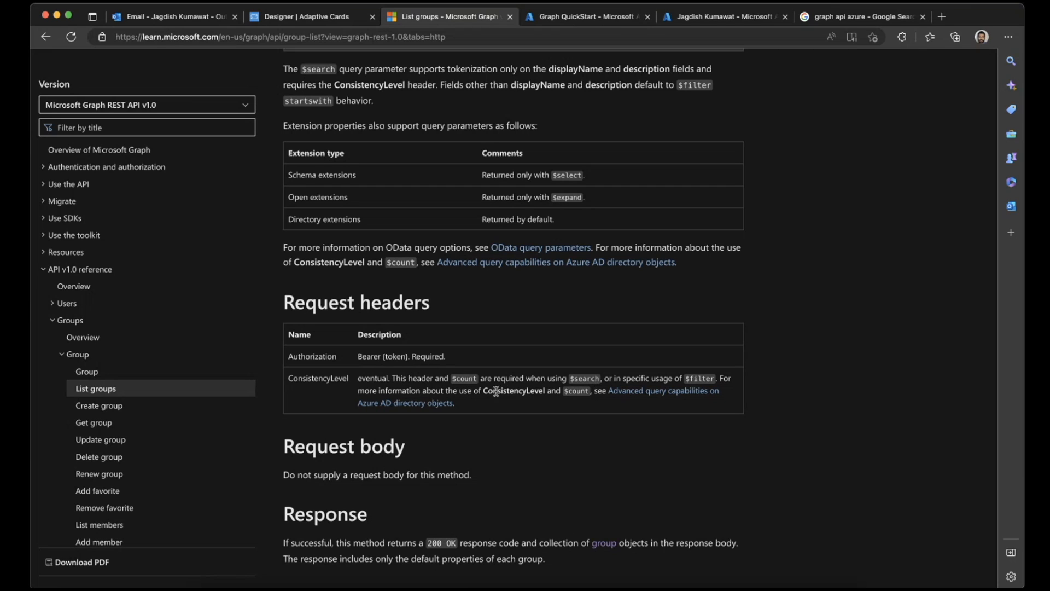
scroll(396, 406, down, 6)
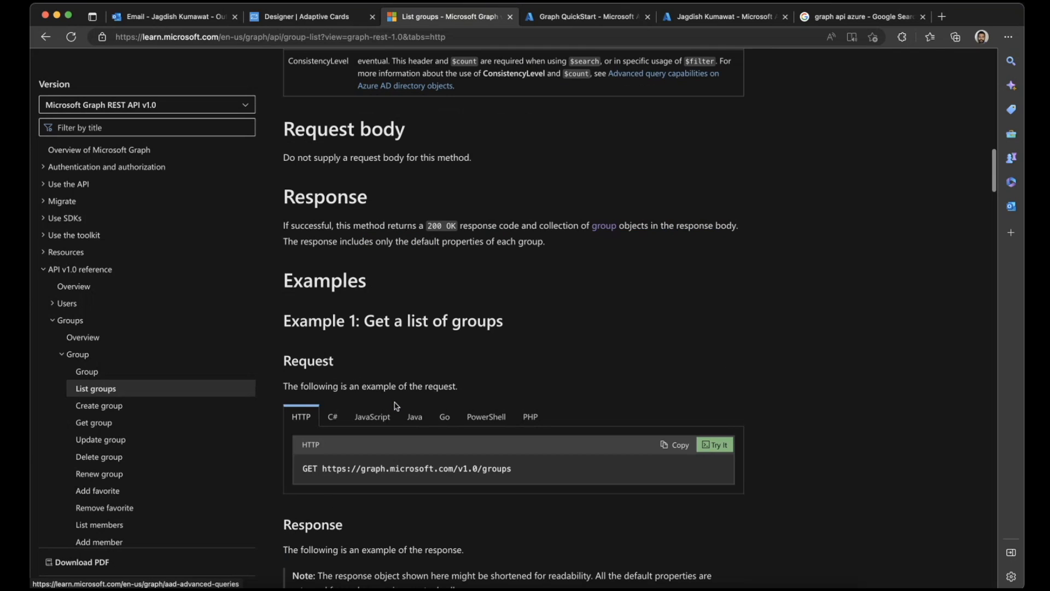
scroll(396, 406, down, 2)
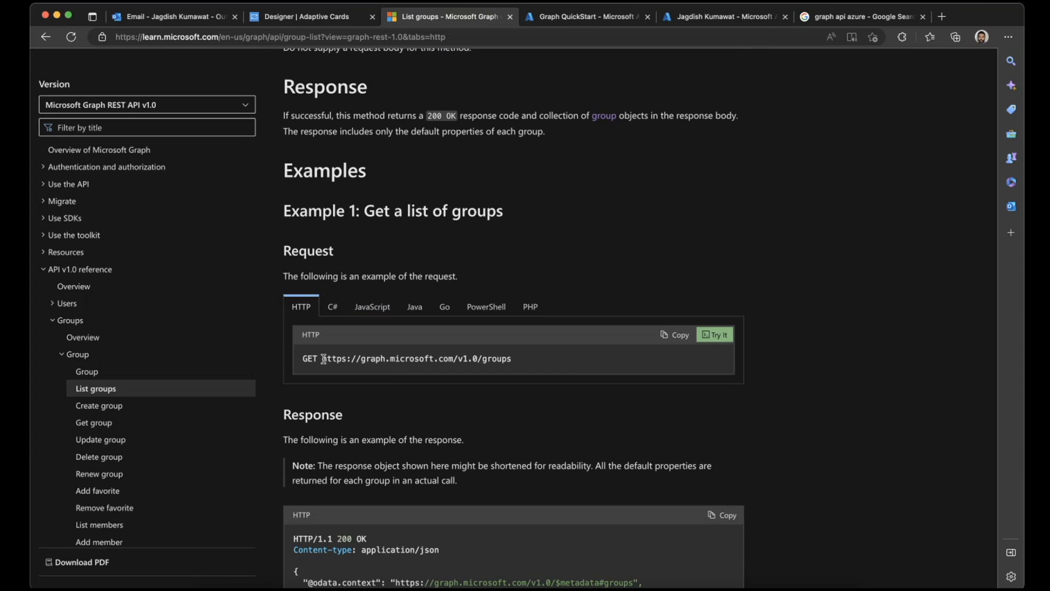
- Compare the request URL in Example 1 with the one in Postman, and return to the documentation in Microsoft Edge
drag(321, 359, 575, 363)
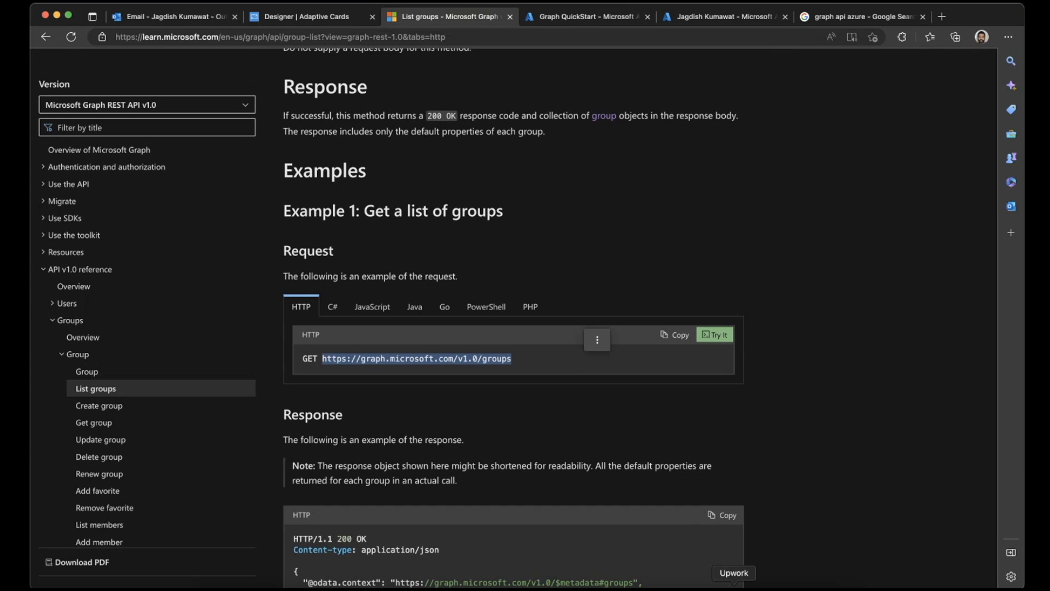
click(760, 586)
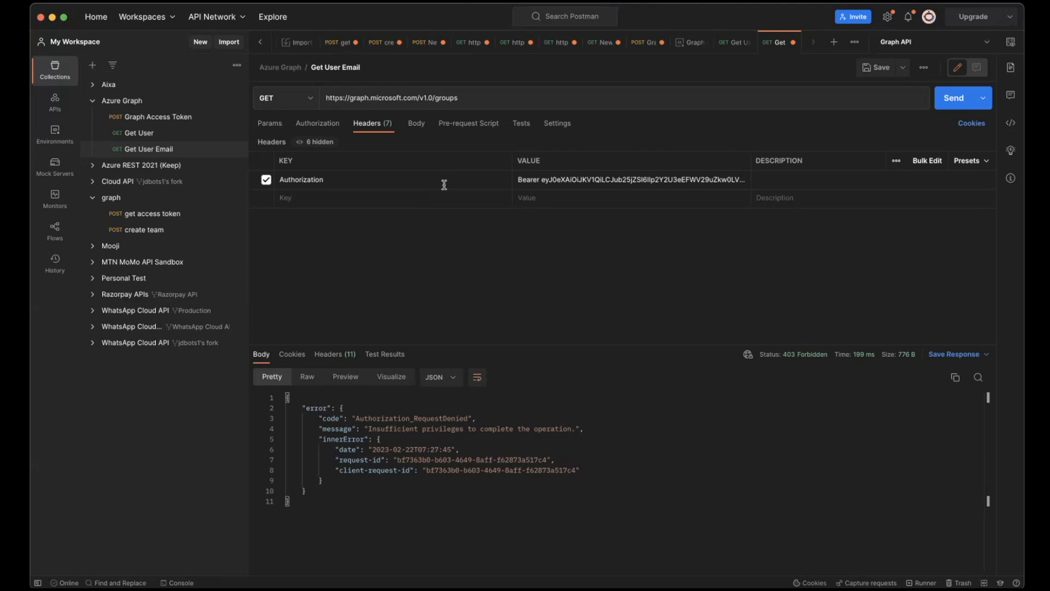
click(437, 586)
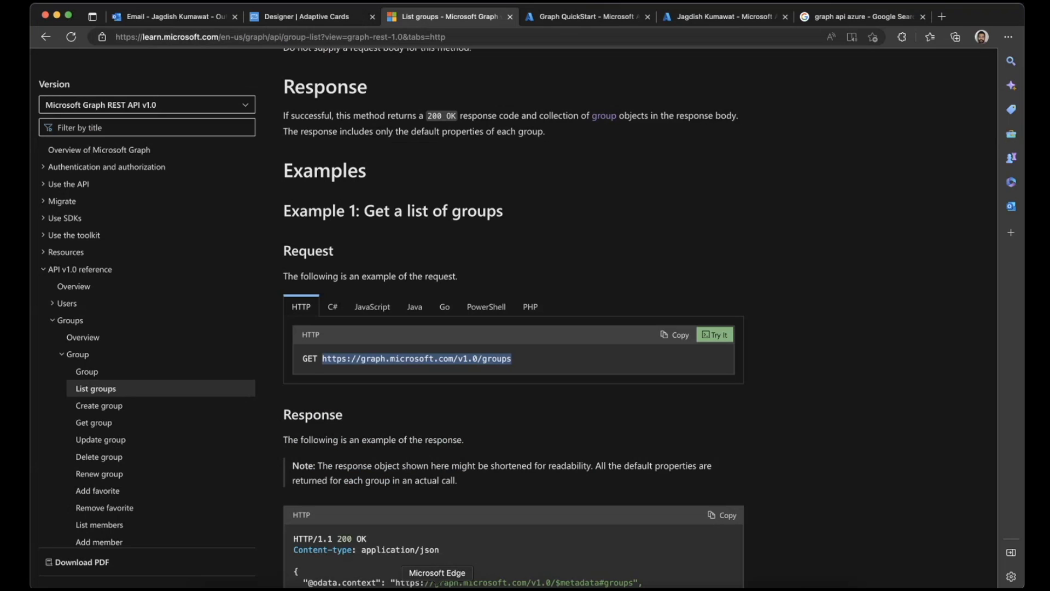
- Open the Example 1 groups request in the embedded Graph Explorer and run the GET query
scroll(519, 438, down, 5)
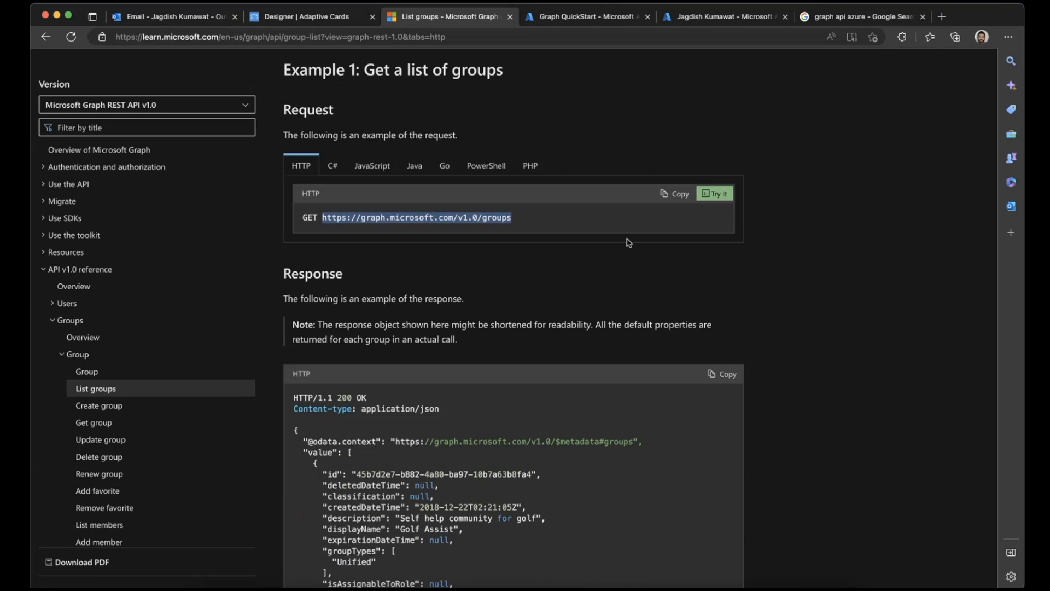
click(714, 193)
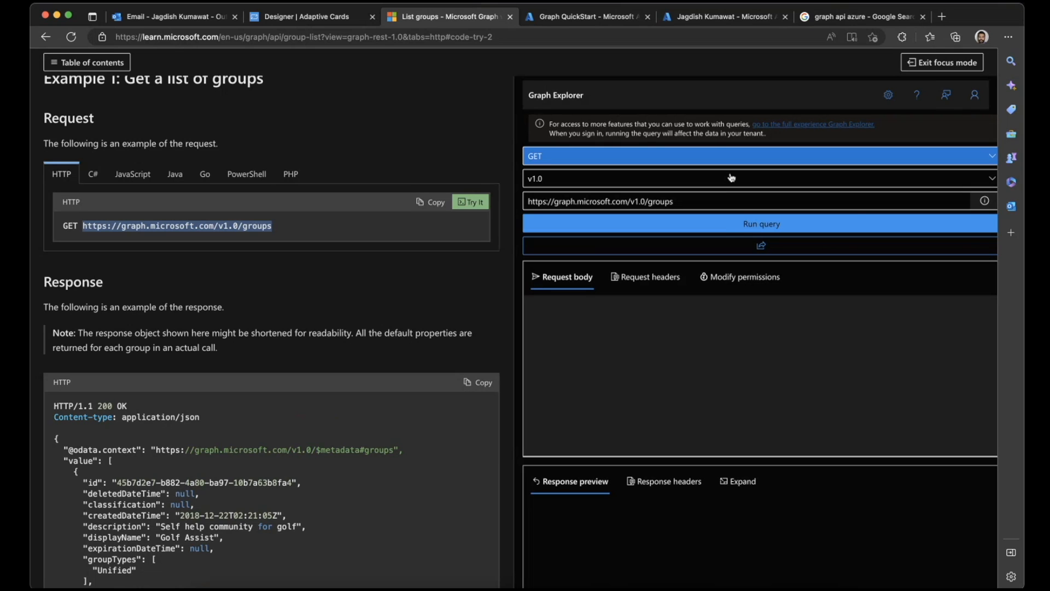
click(725, 228)
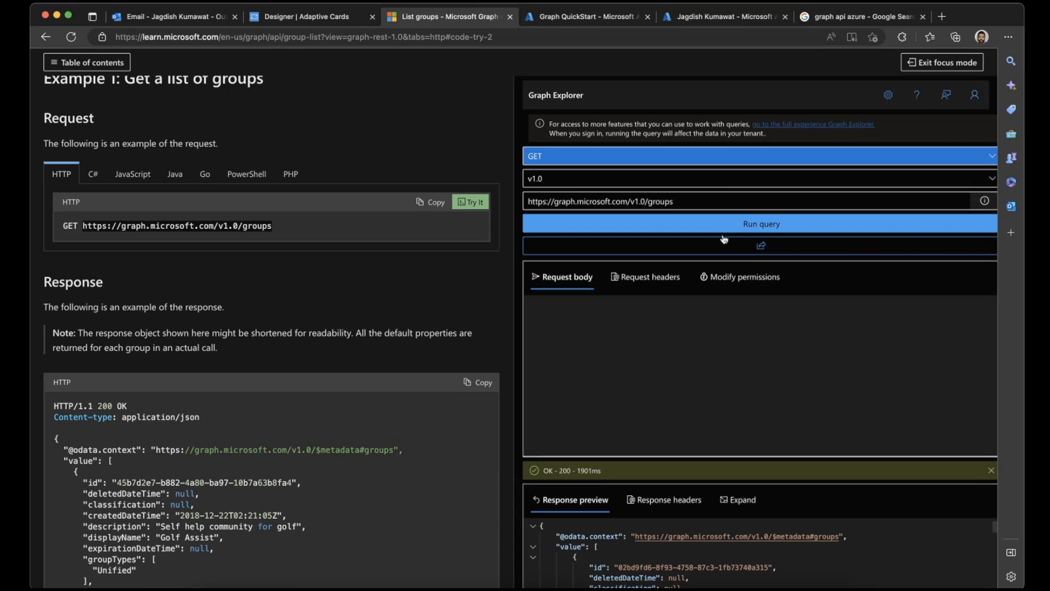
- Examine the response preview of the groups query and its response headers in Graph Explorer
scroll(633, 492, down, 2)
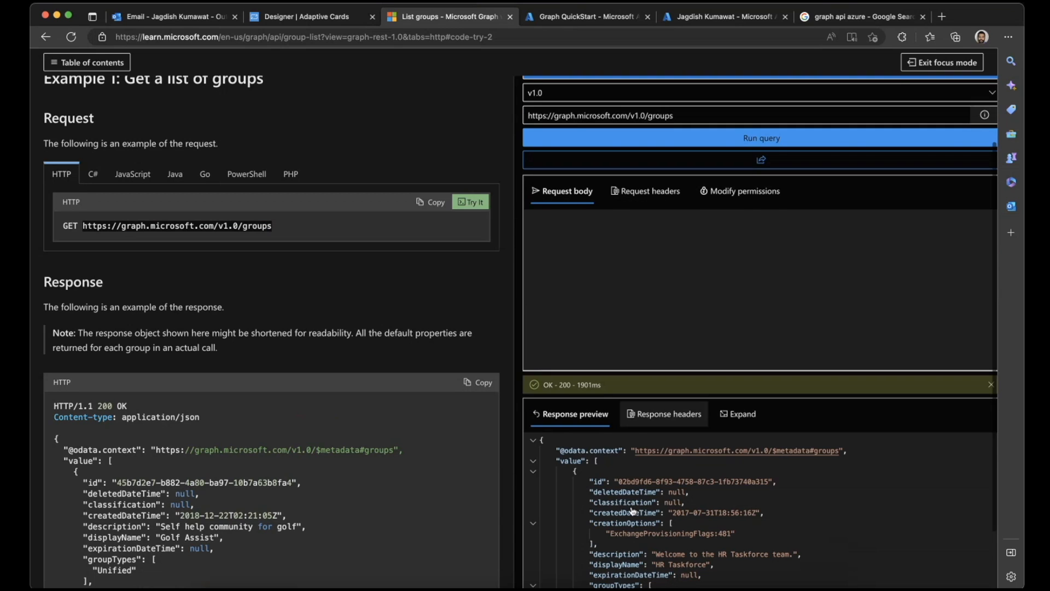
scroll(632, 511, down, 5)
scroll(630, 506, up, 5)
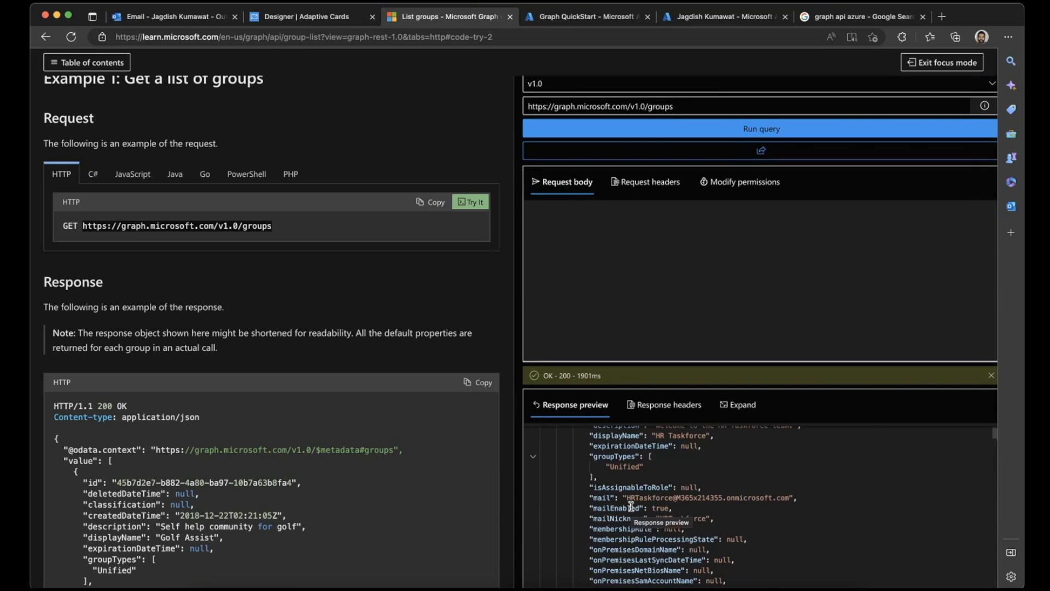
scroll(630, 506, down, 5)
scroll(631, 506, up, 5)
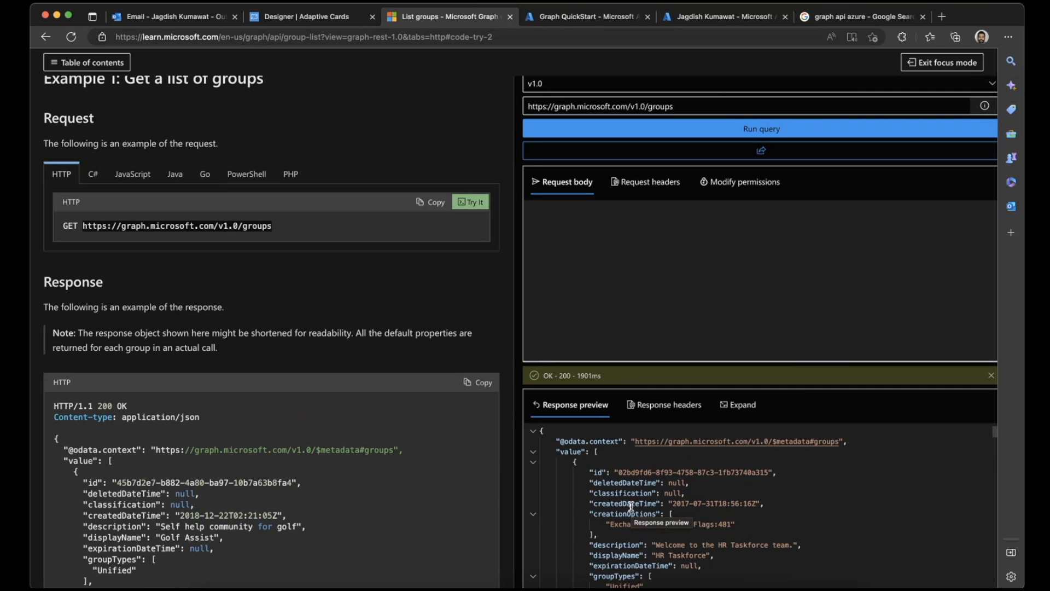
click(652, 406)
scroll(616, 468, down, 5)
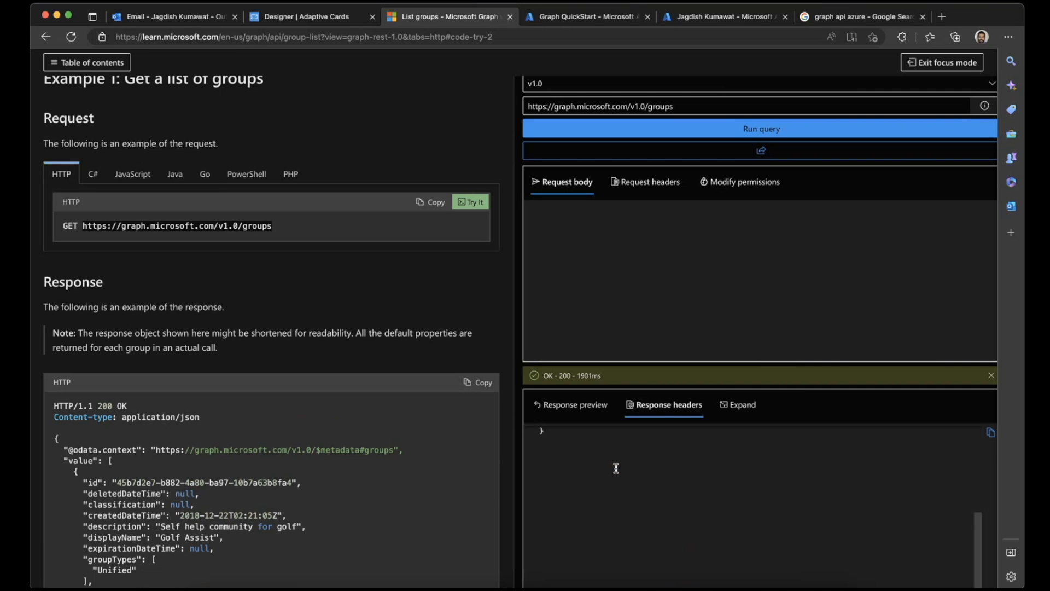
- Examine the groups query's request headers and the permissions required to run it in Graph Explorer
scroll(616, 468, up, 5)
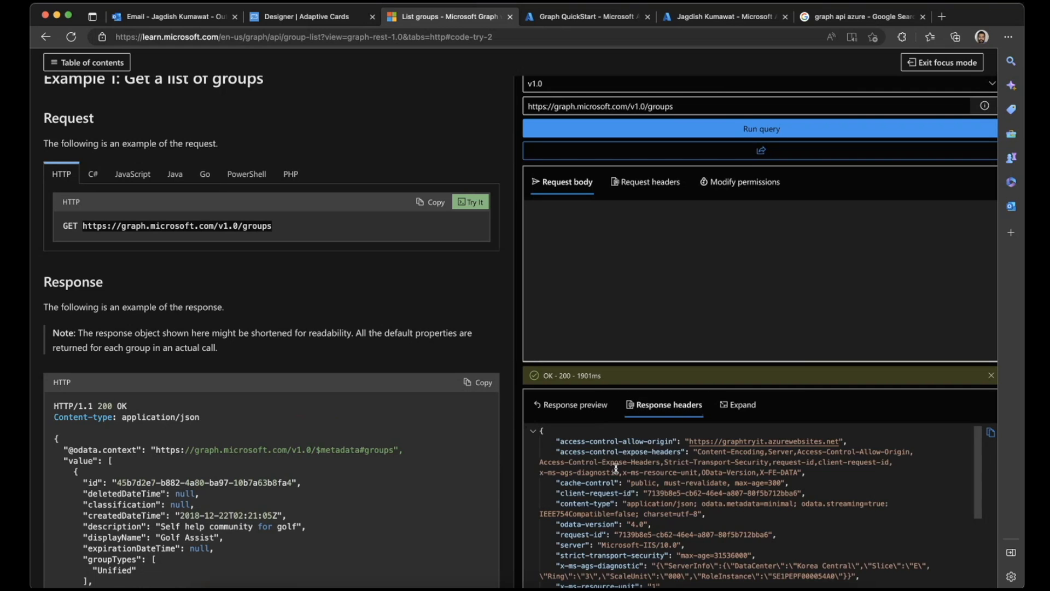
click(638, 190)
click(720, 181)
click(583, 188)
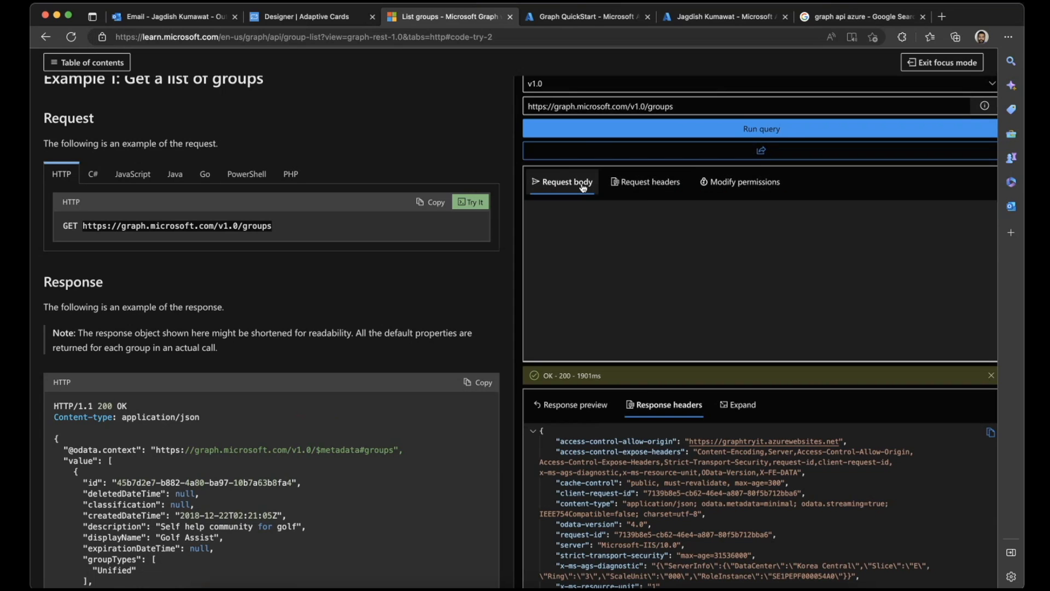
click(638, 184)
click(731, 186)
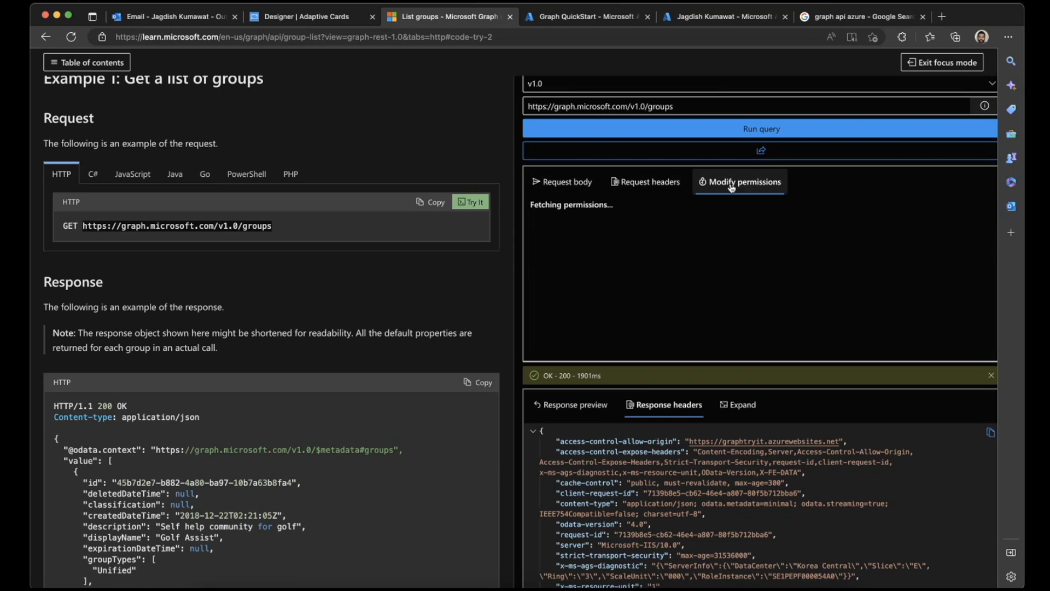
scroll(677, 284, down, 1)
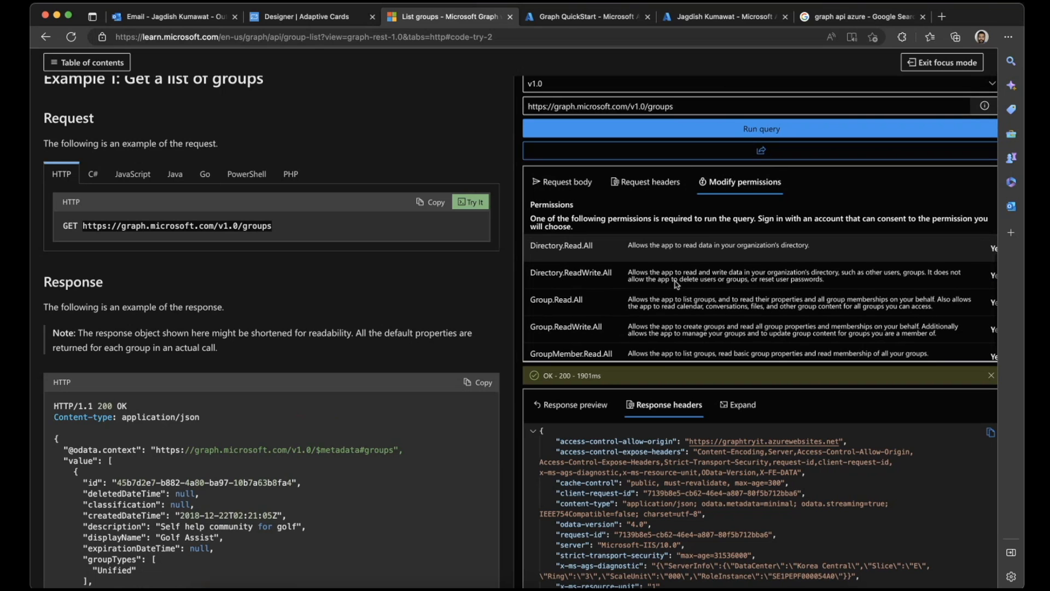
scroll(676, 284, right, 3)
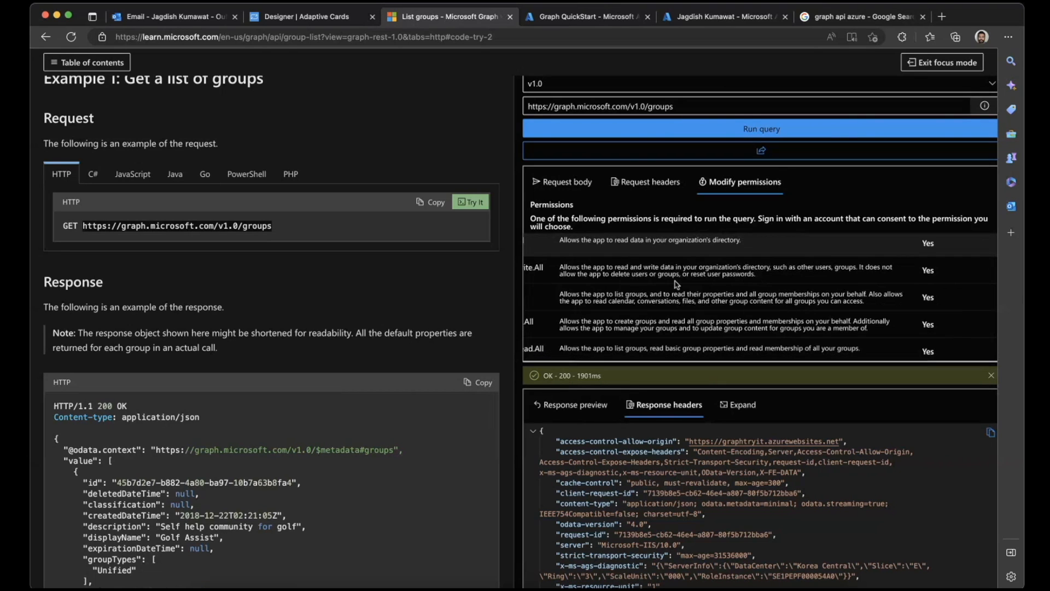
scroll(677, 284, left, 3)
scroll(677, 284, up, 1)
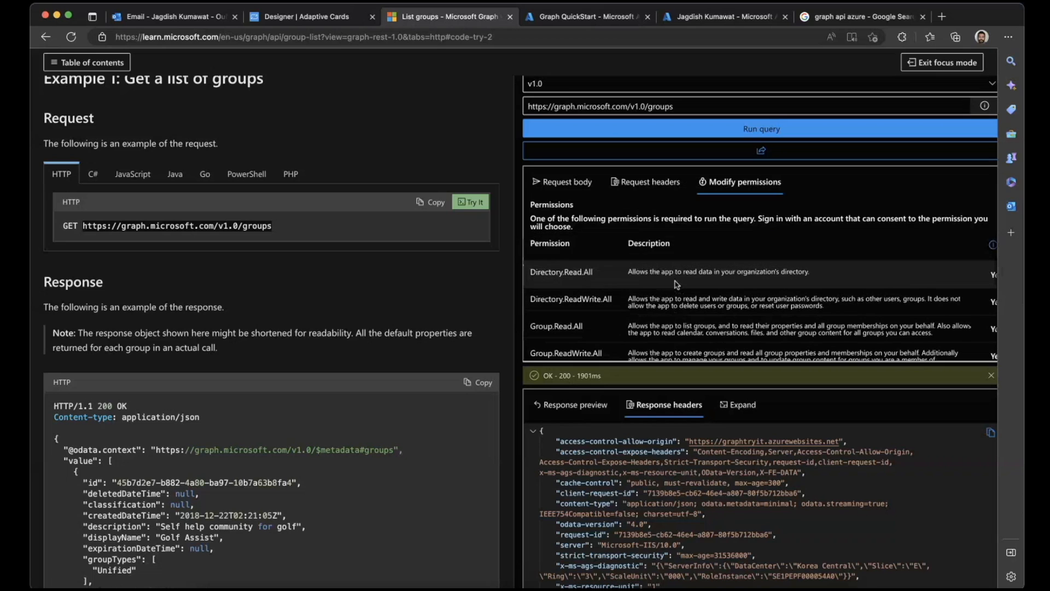
scroll(676, 284, down, 1)
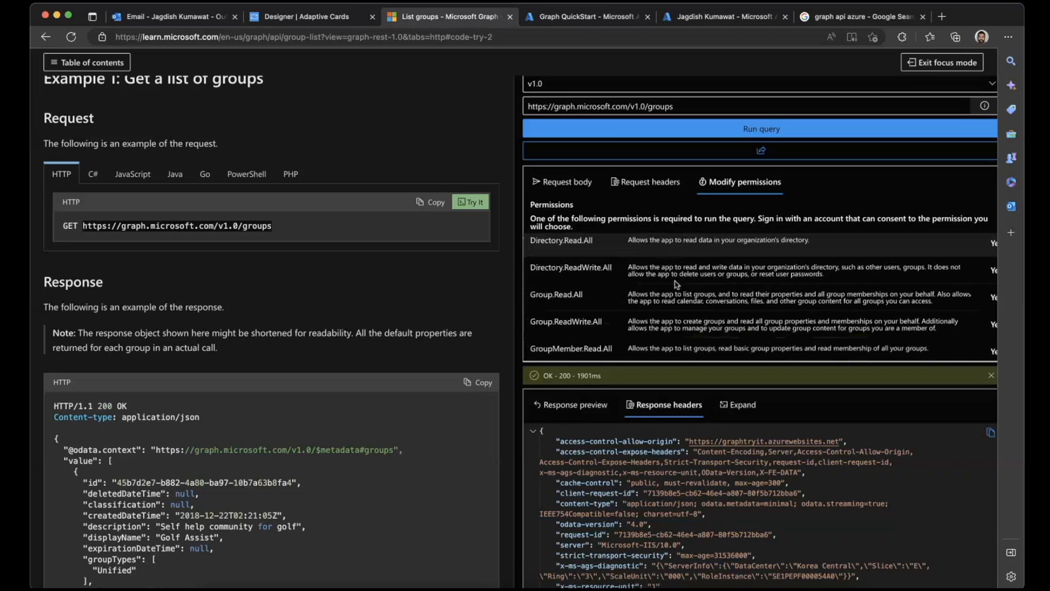
- Refresh the API permissions of the Graph QuickStart app in the Azure portal and switch to Postman
click(585, 16)
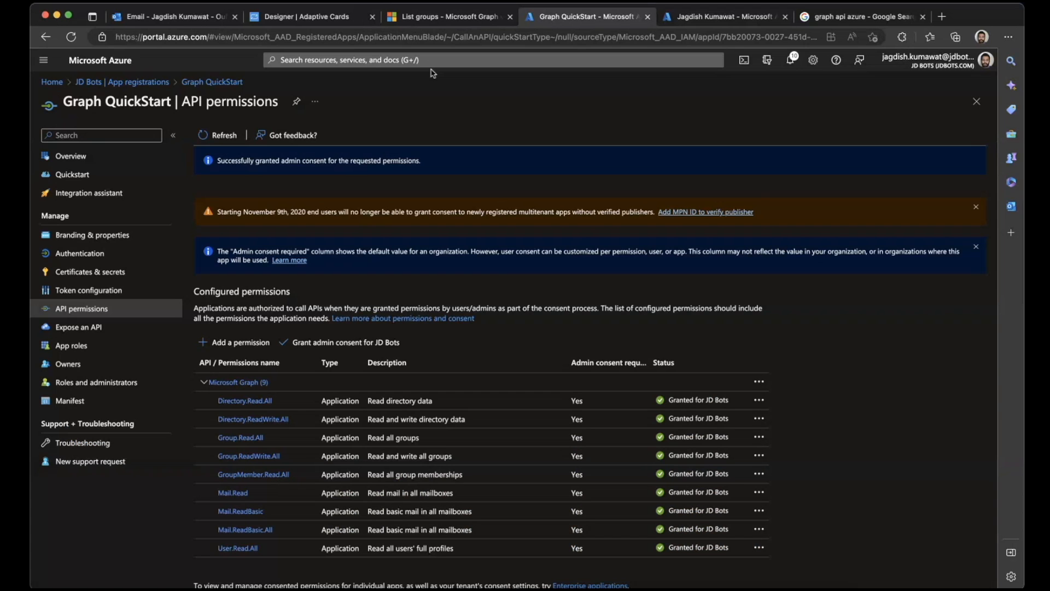
click(210, 133)
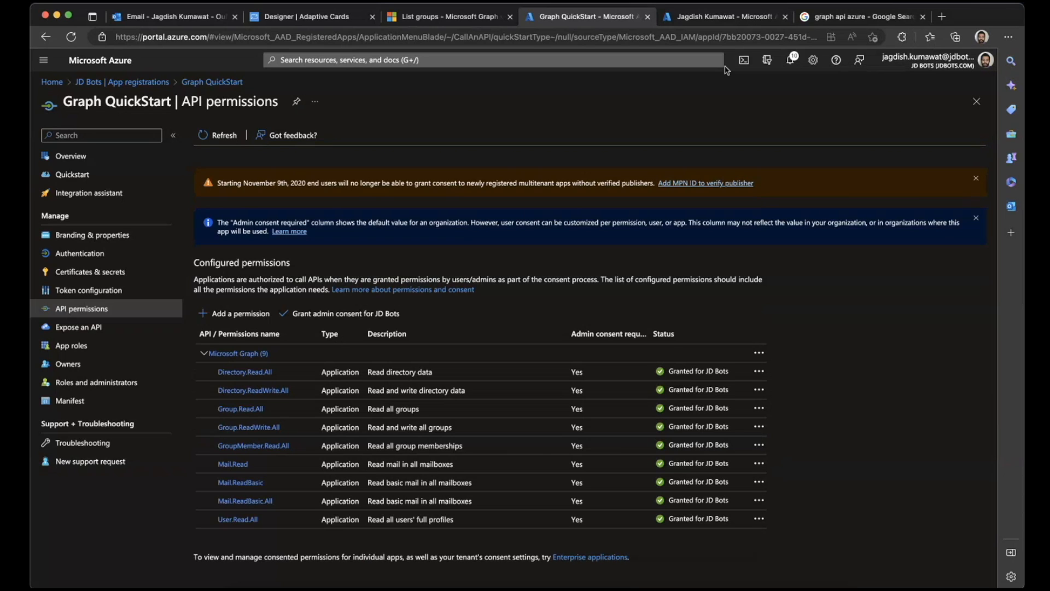
click(759, 587)
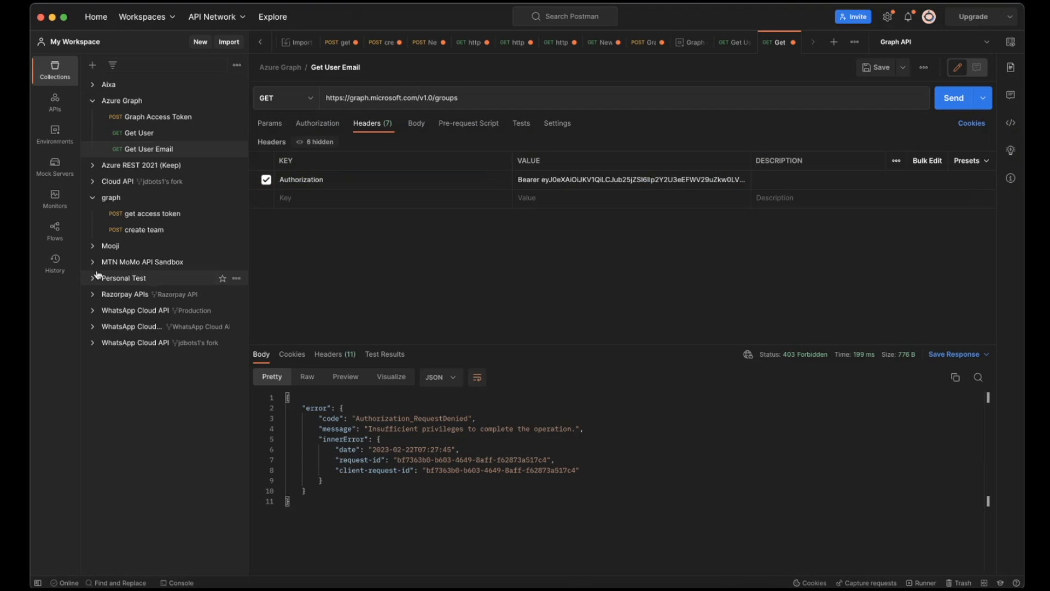
- Send the Graph Access Token request again and copy the new access token from its response
click(153, 117)
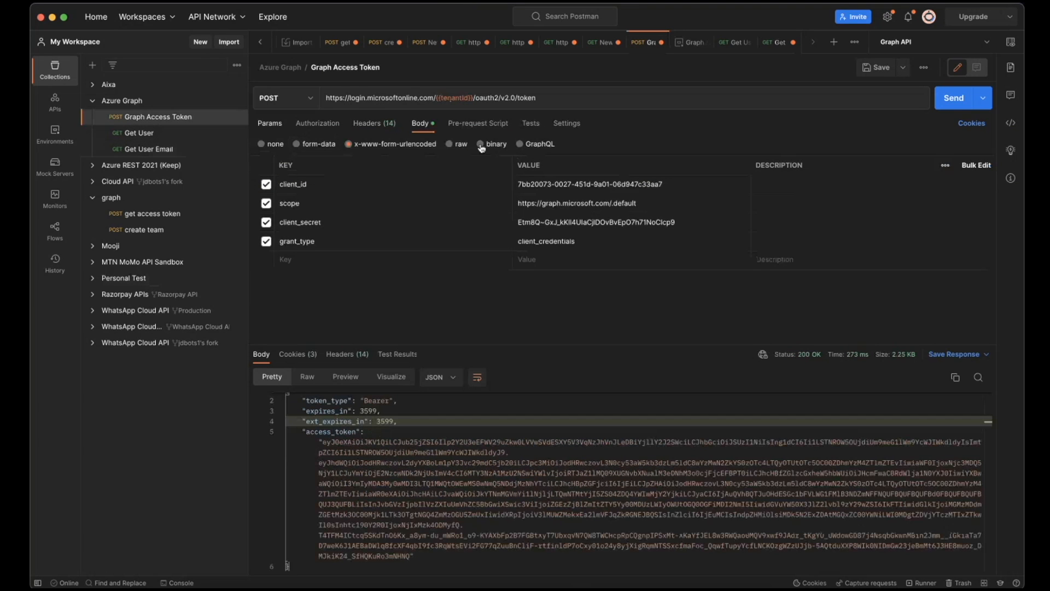
click(959, 106)
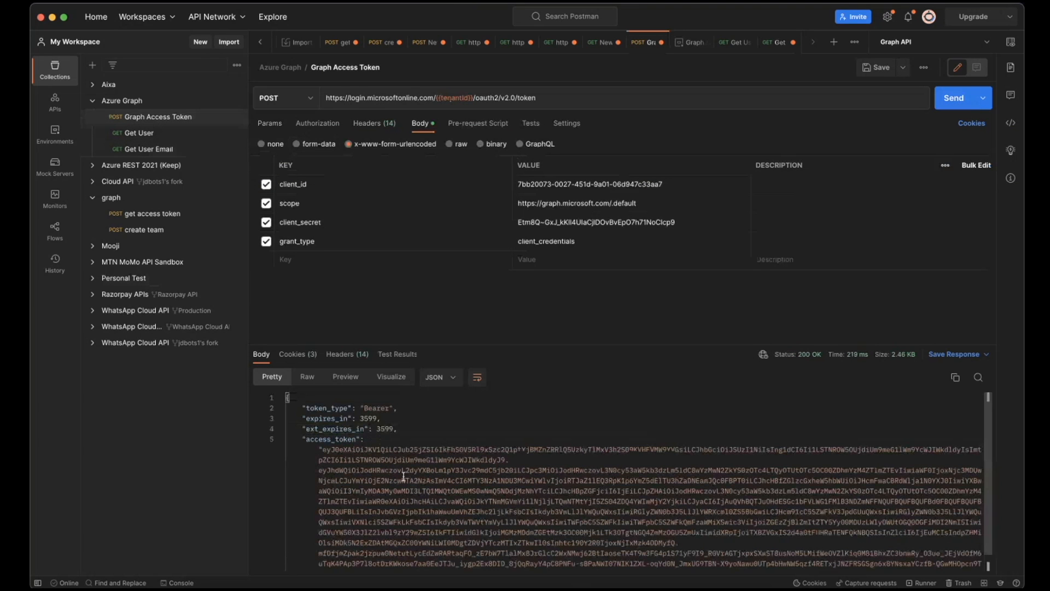
click(322, 451)
drag(323, 451, 409, 556)
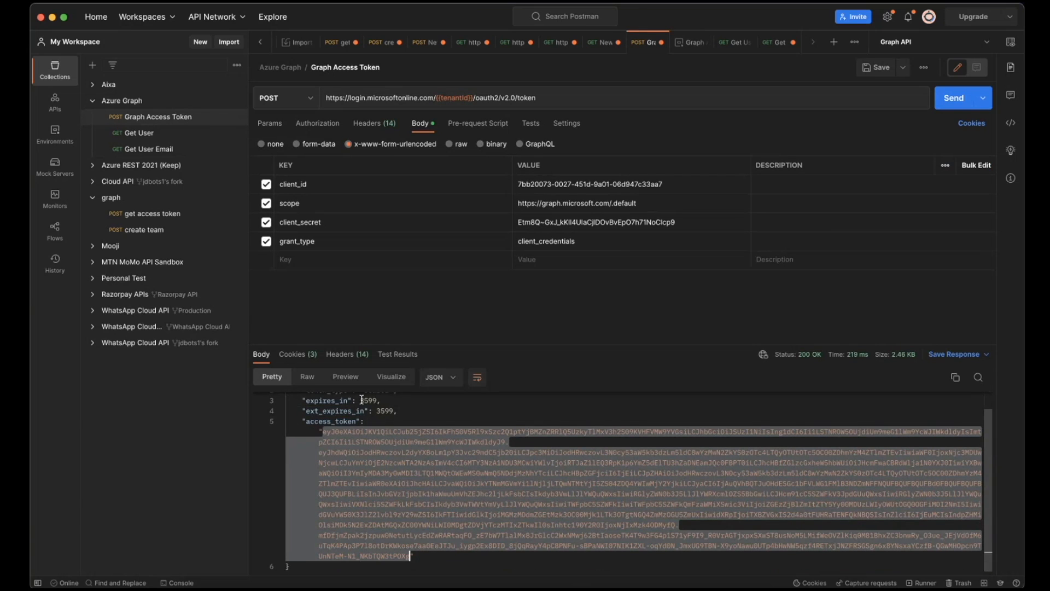
- Replace the bearer token in the Authorization header of the Get User Email request with the newly copied access token
click(158, 150)
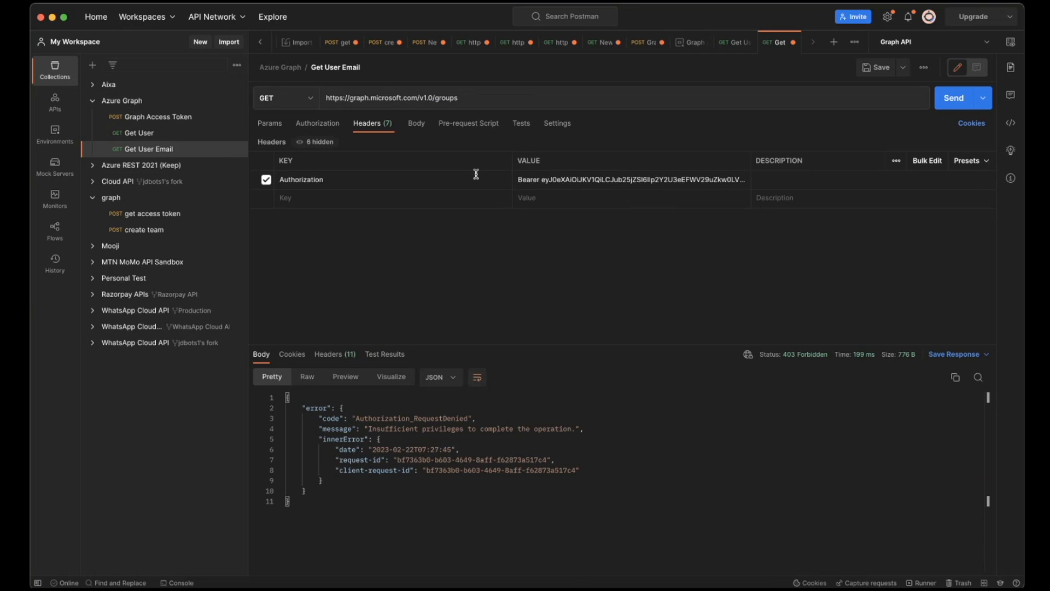
click(572, 183)
click(518, 187)
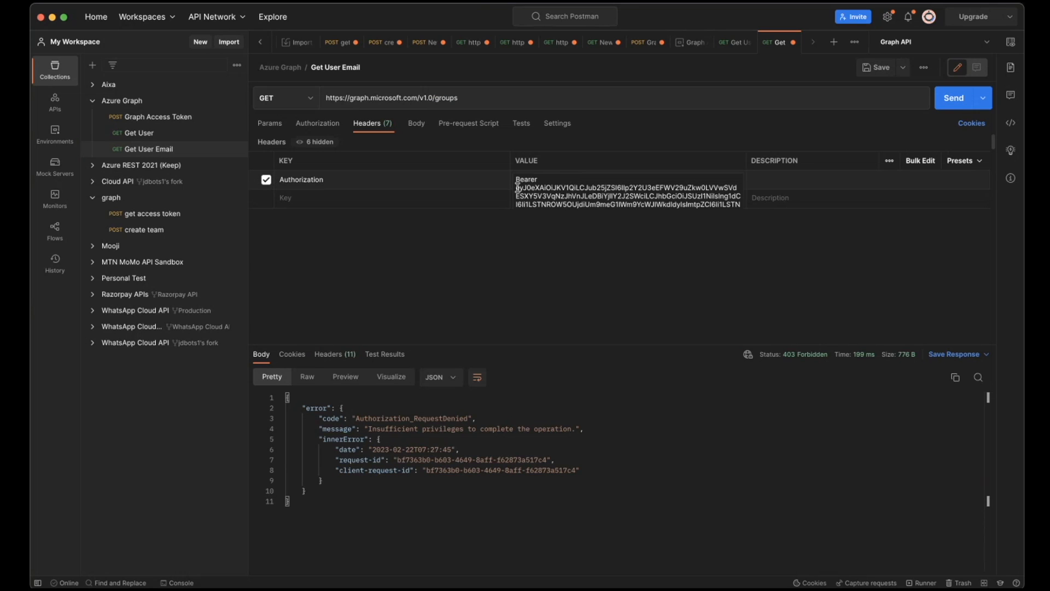
drag(522, 187, 710, 251)
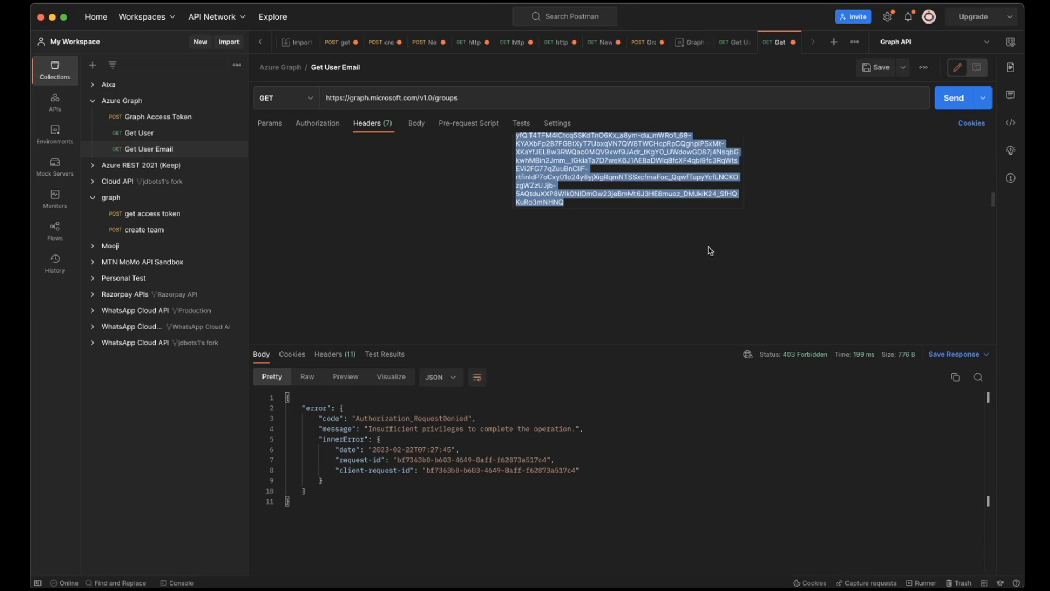
key(ctrl+v)
click(954, 98)
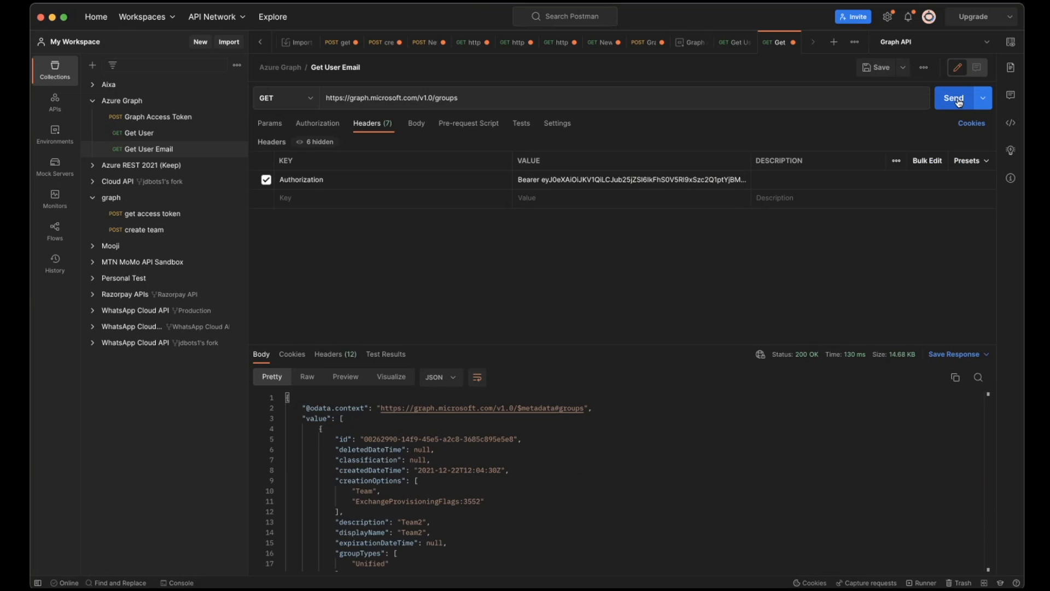
scroll(532, 480, down, 15)
scroll(531, 480, up, 15)
scroll(532, 480, down, 20)
scroll(531, 479, up, 20)
scroll(531, 480, down, 4)
scroll(531, 480, up, 4)
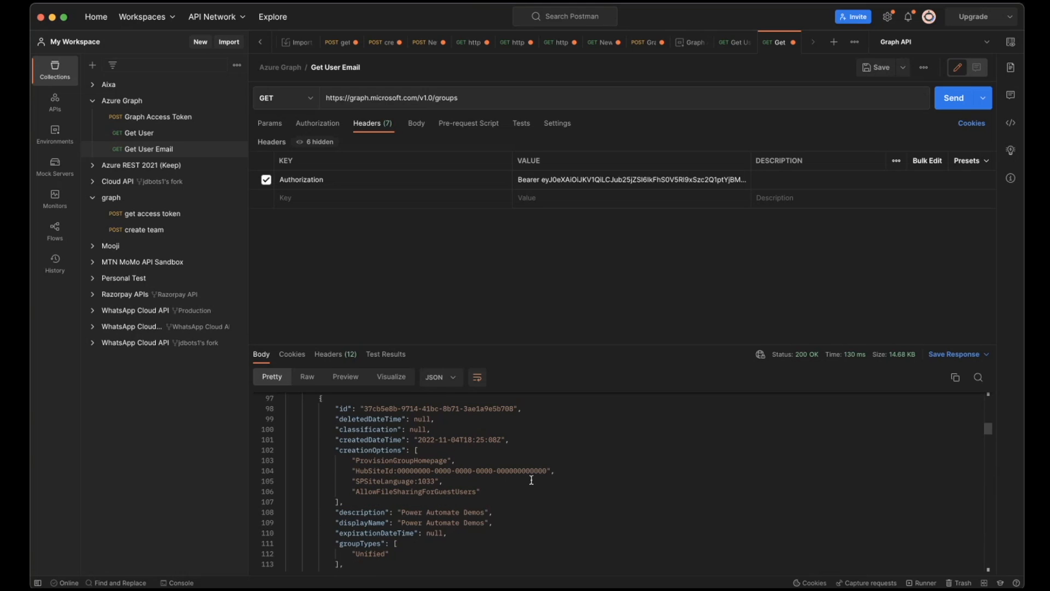
- Extend the URL of the Get User request with /messages after the user ID
click(149, 143)
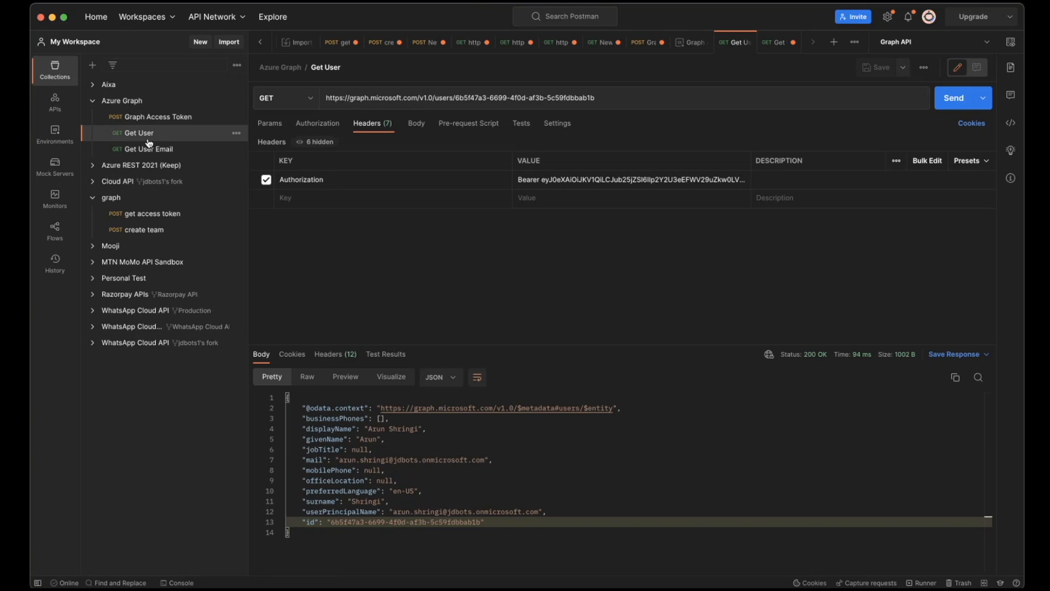
triple_click(621, 102)
click(620, 102)
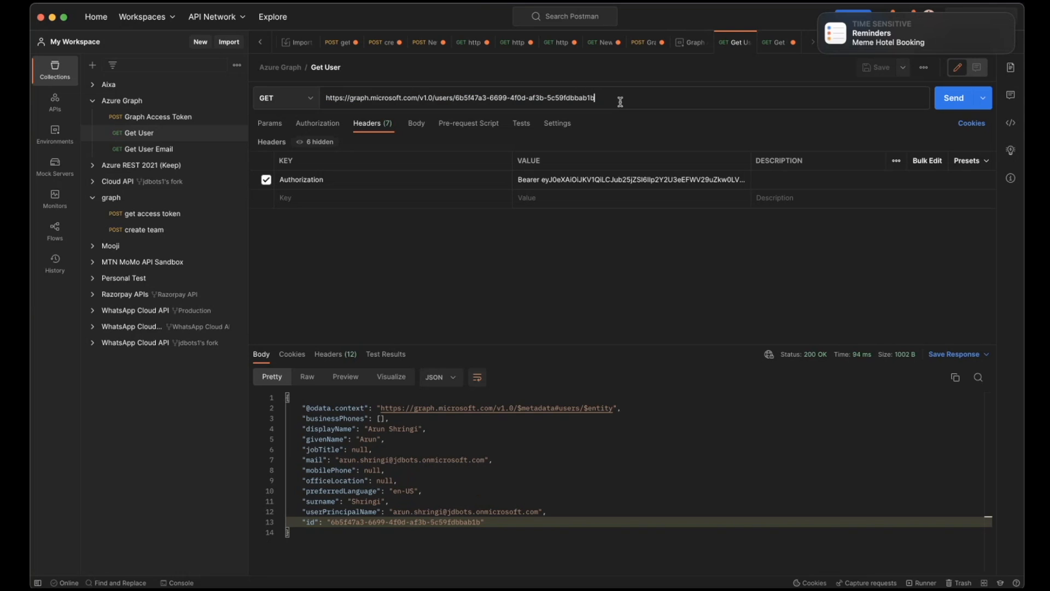
text(/)
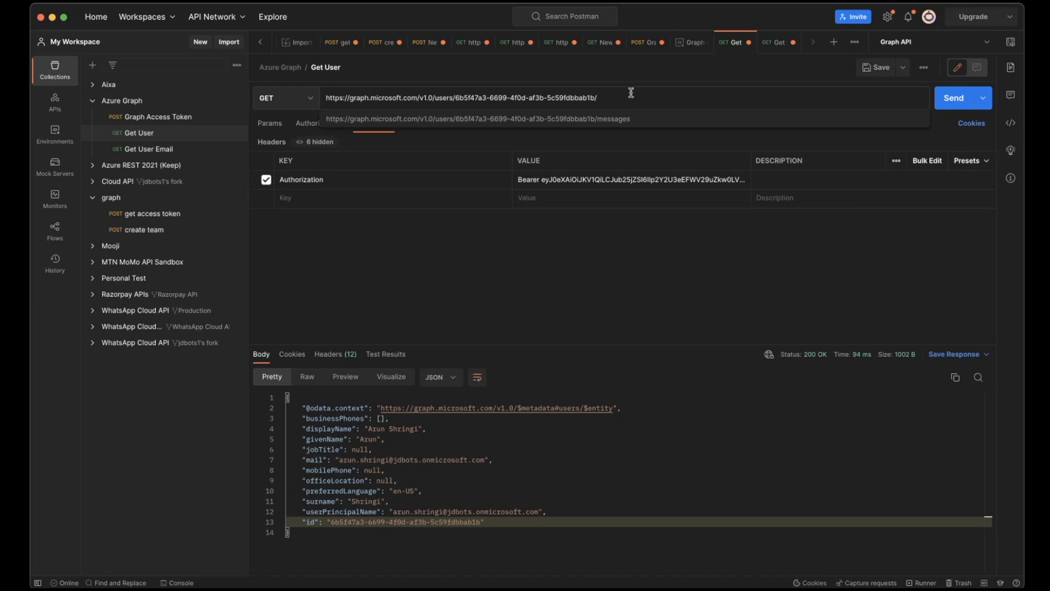
click(630, 119)
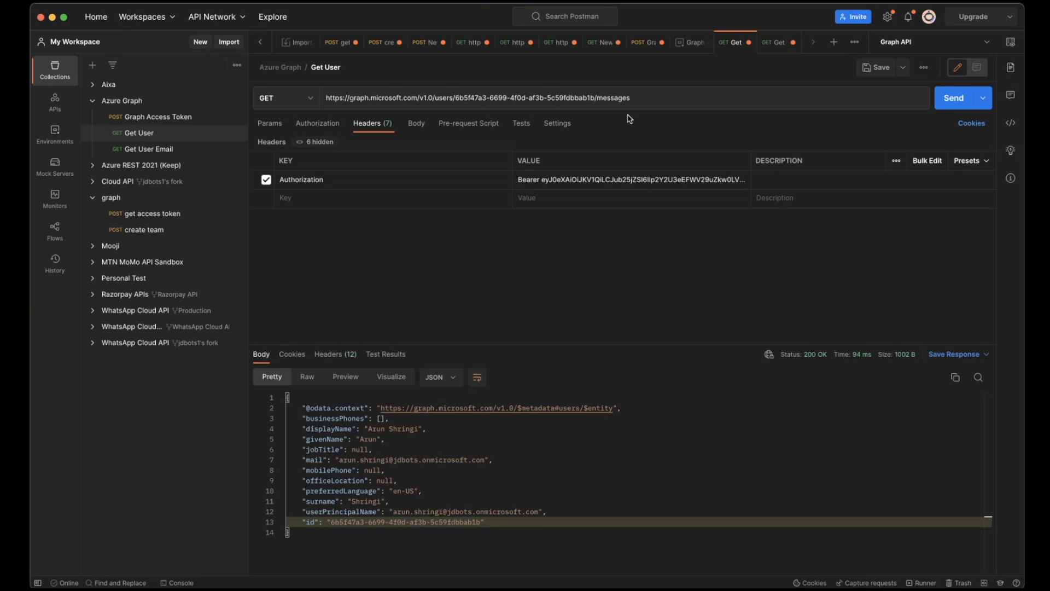
- Replace the bearer token in the Get User request's Authorization header with the new access token
click(571, 182)
drag(517, 192, 706, 233)
click(706, 234)
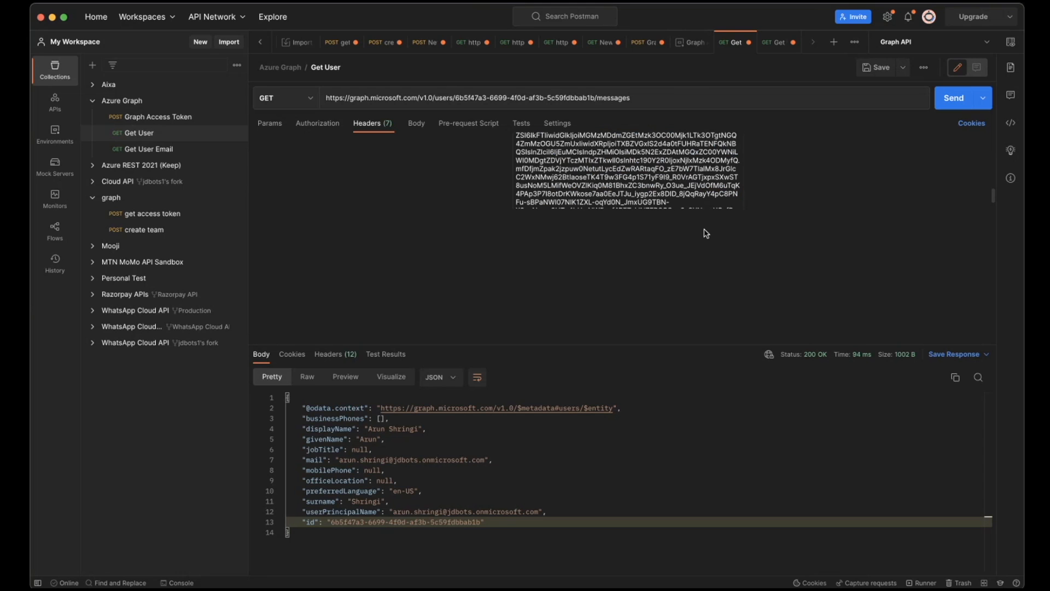
- Send the user messages request and review the returned mails, including their subjects, body content, senders and recipients
click(952, 98)
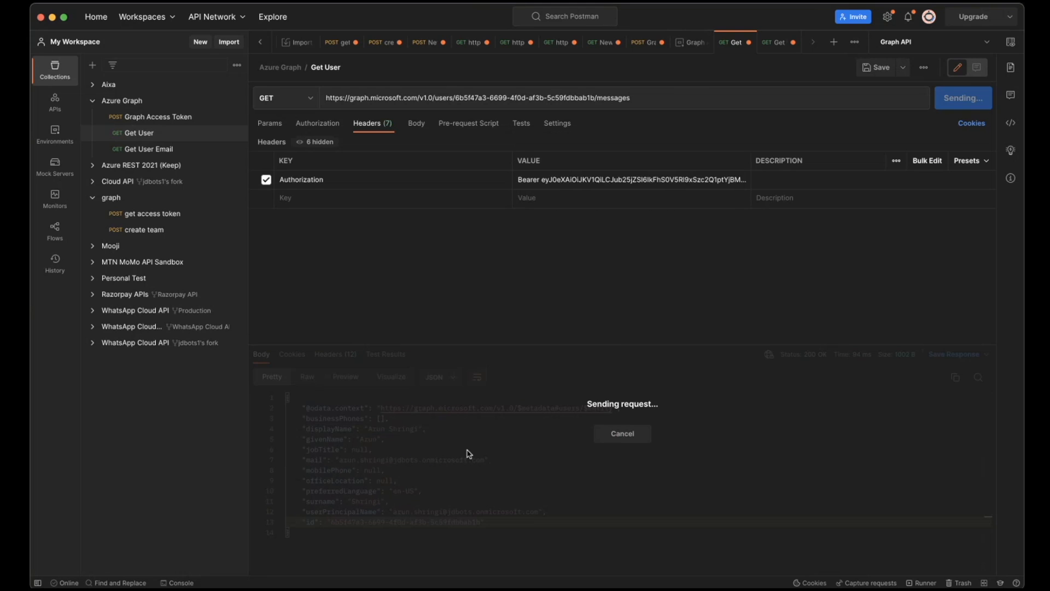
scroll(467, 450, down, 3)
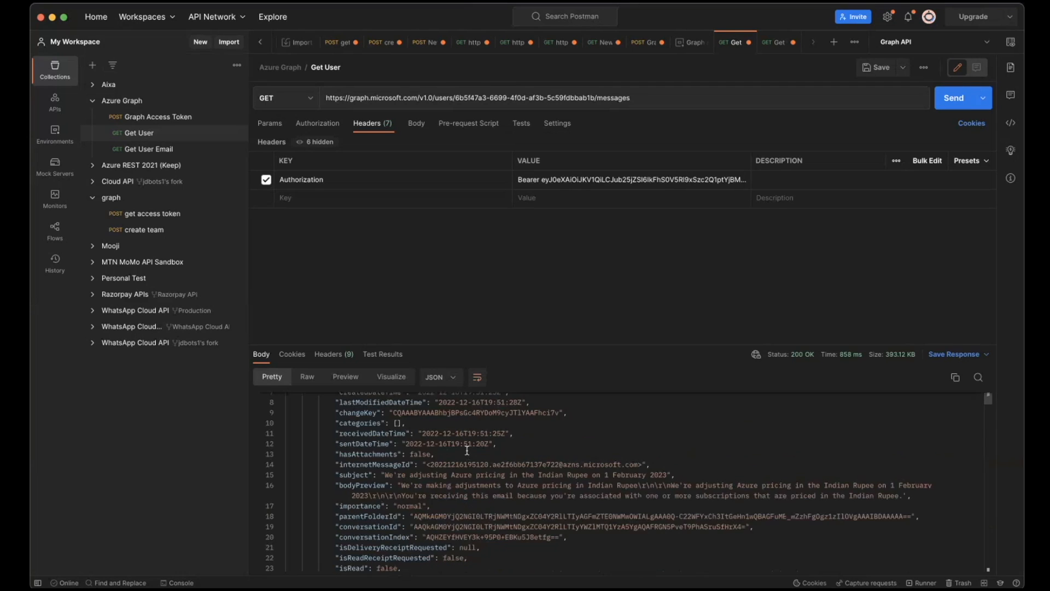
scroll(467, 450, down, 4)
scroll(467, 450, up, 4)
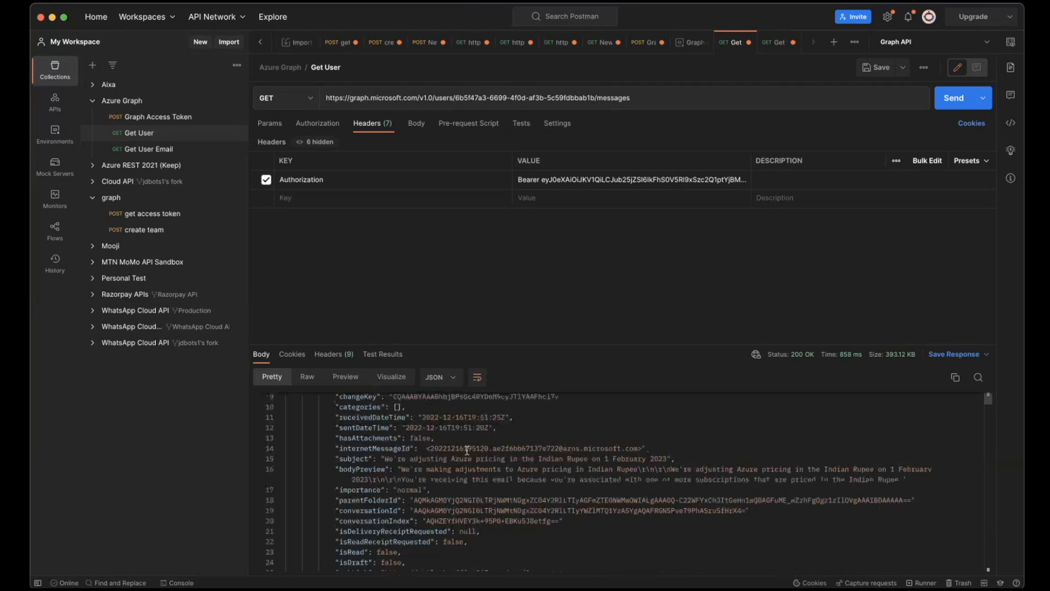
scroll(467, 450, up, 3)
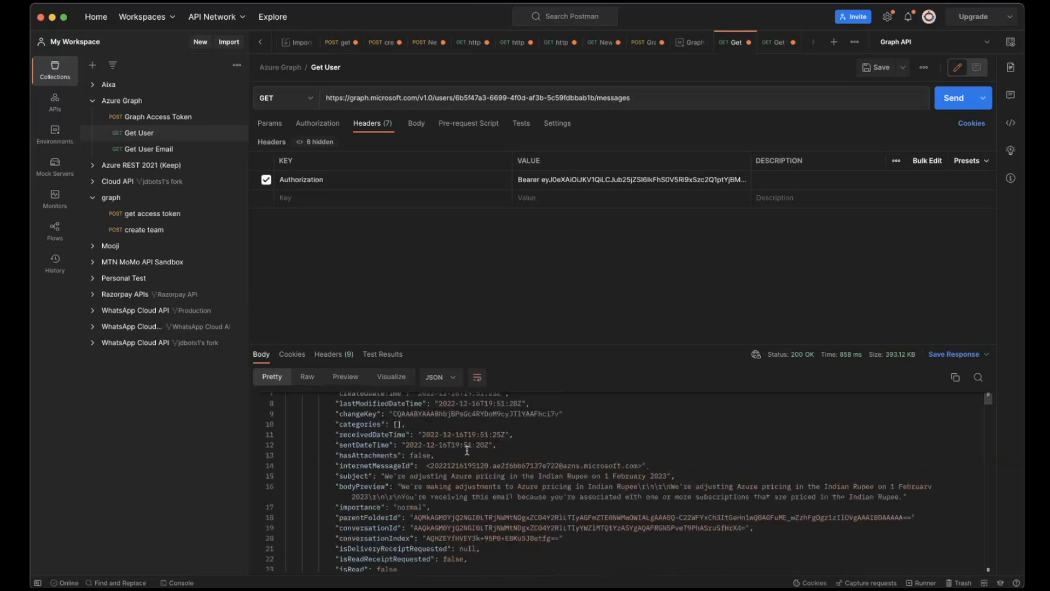
scroll(467, 450, down, 6)
scroll(467, 450, down, 10)
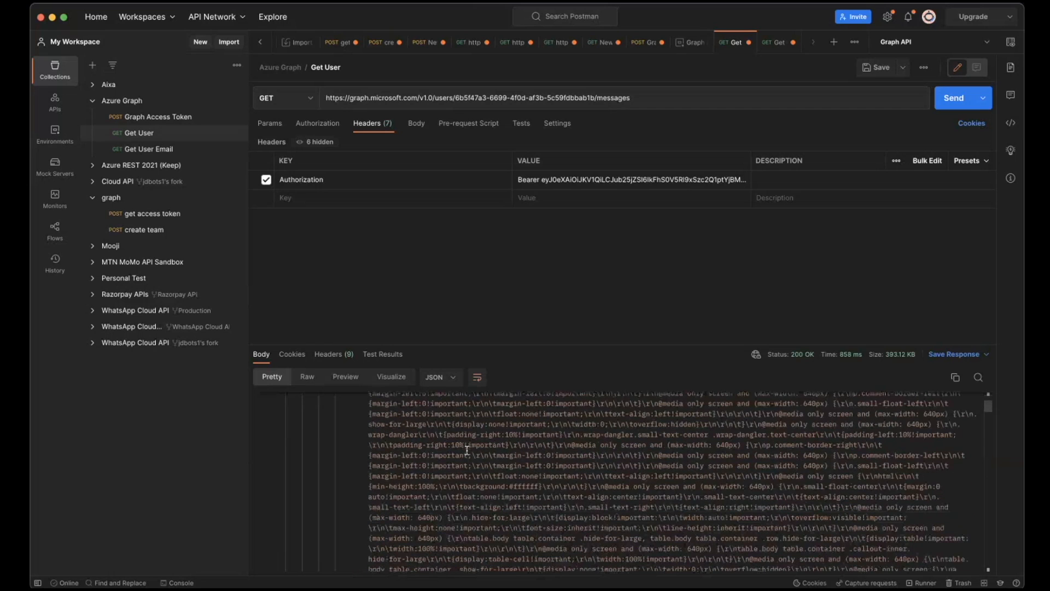
scroll(467, 450, down, 12)
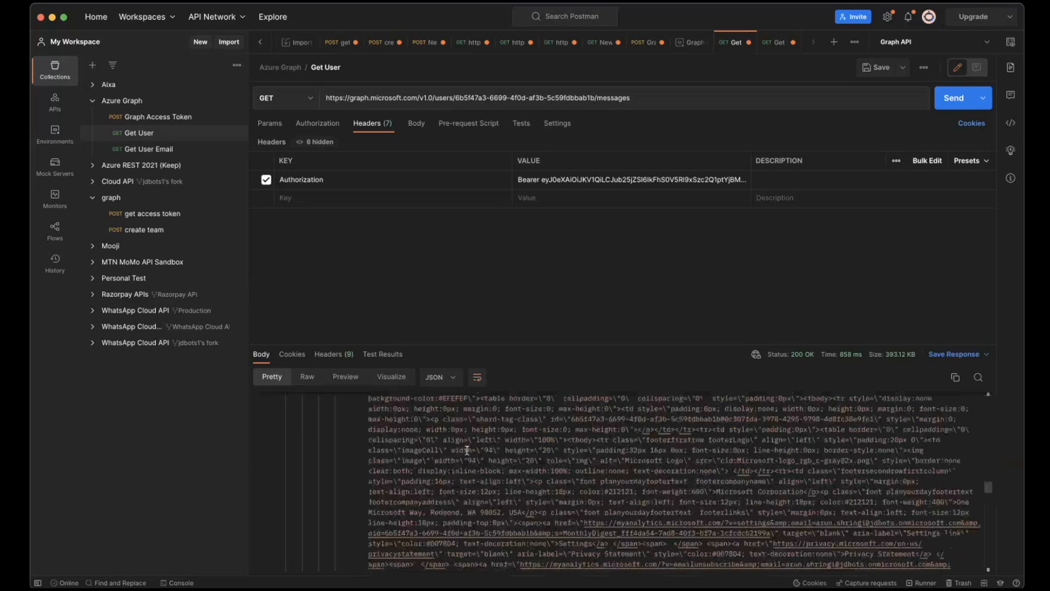
scroll(467, 450, down, 8)
scroll(467, 444, up, 12)
scroll(467, 444, up, 15)
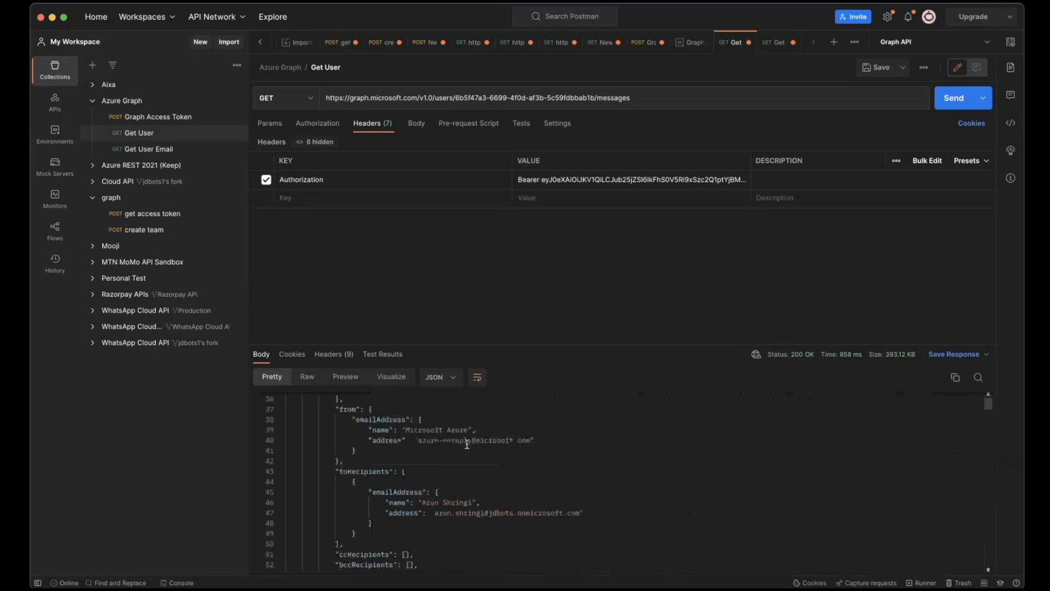